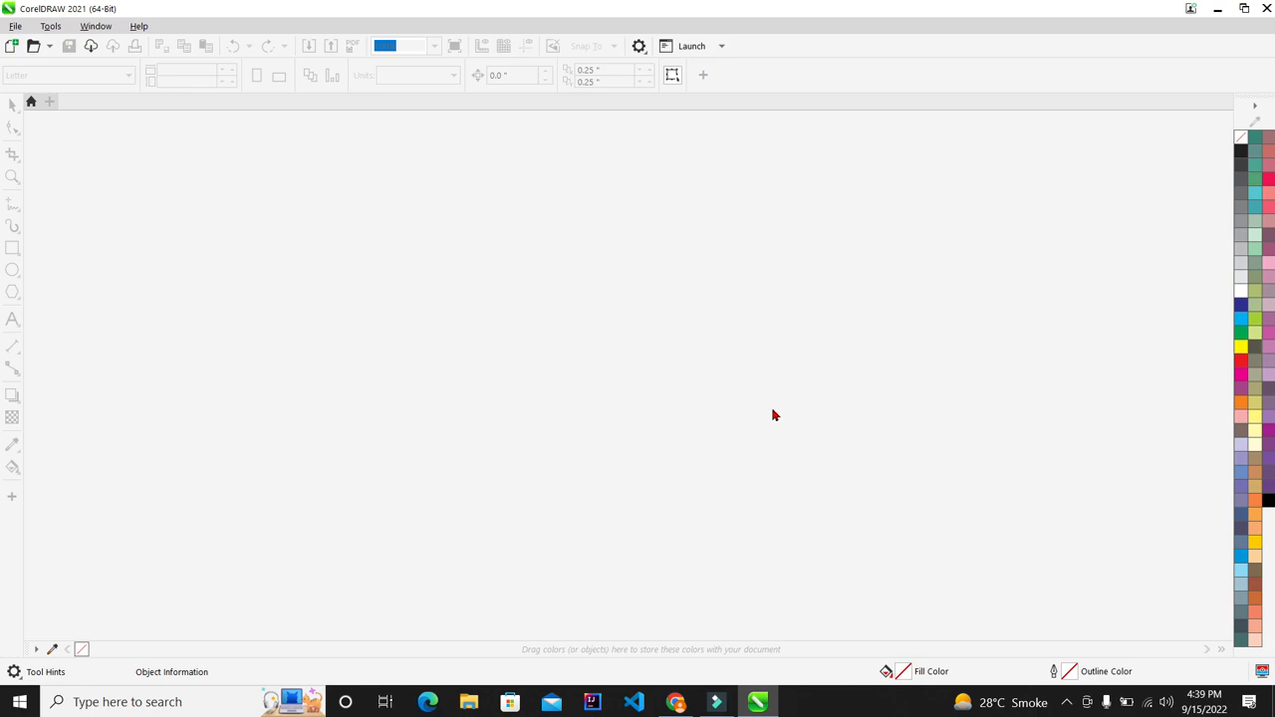
Step: Create a new blank Letter-size document from the File menu
click(10, 27)
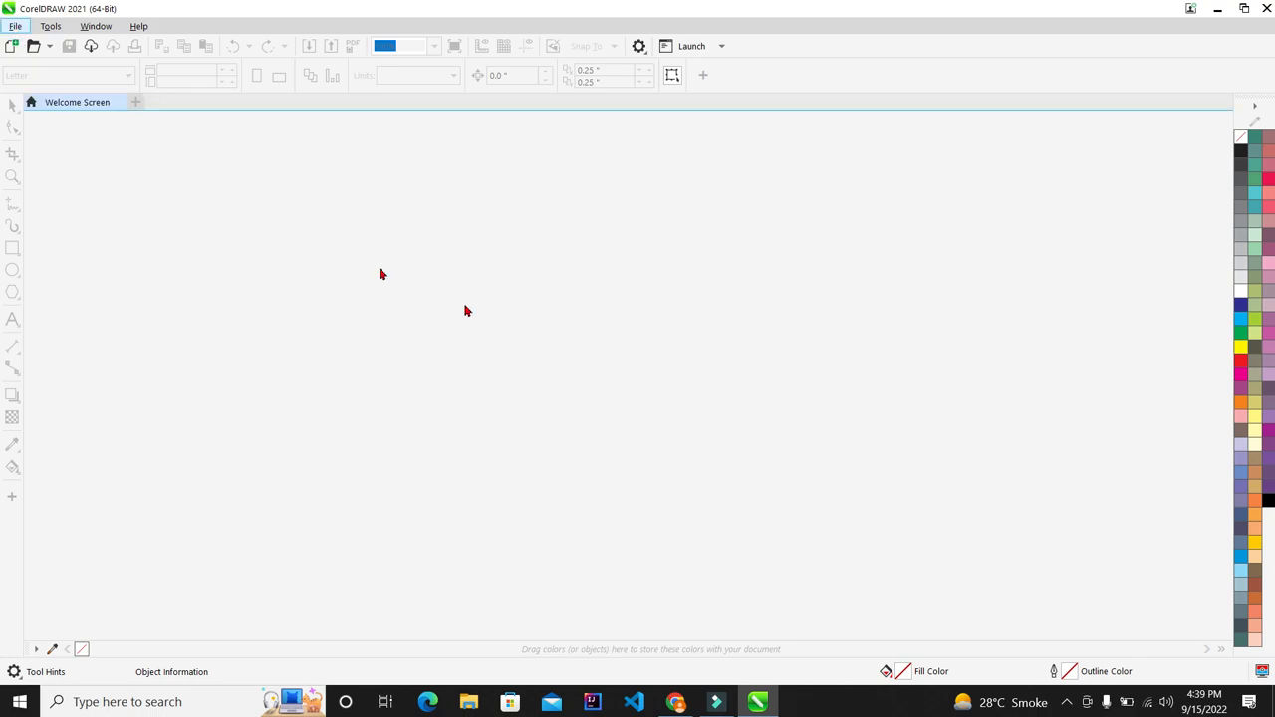
click(13, 29)
click(31, 45)
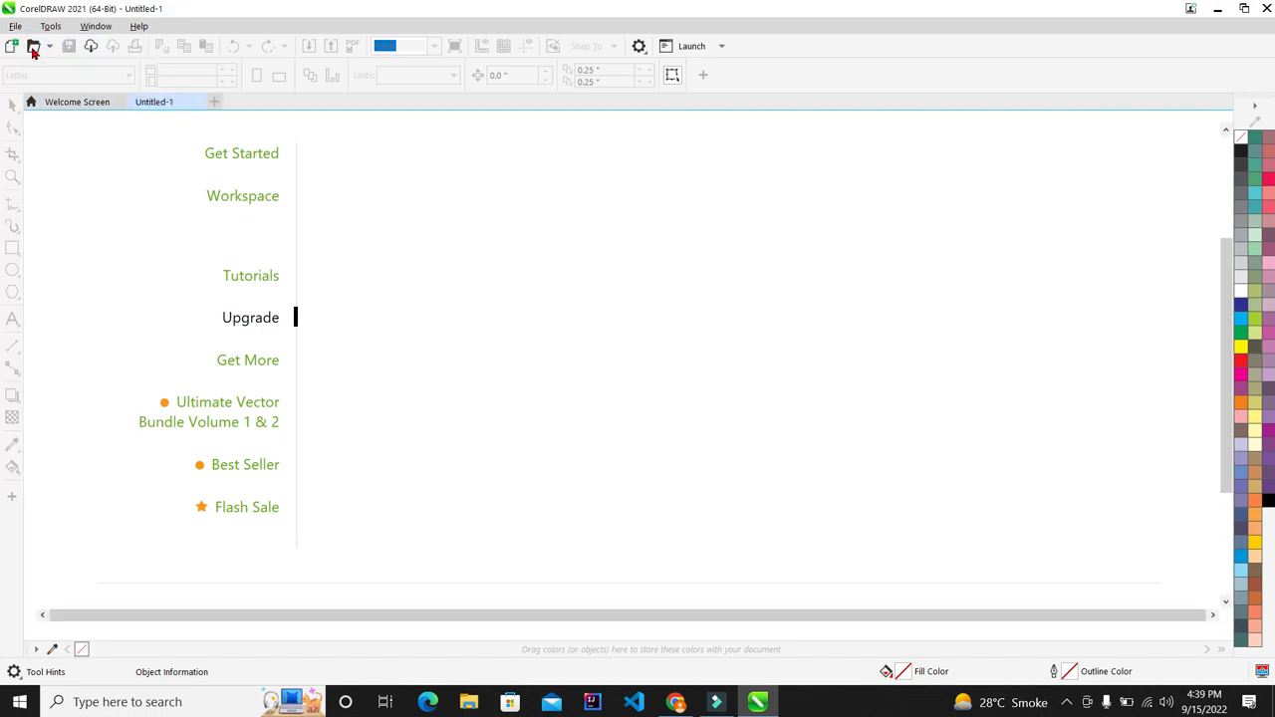
Step: Look over the Effects menu, then switch to the 'colorful leaf wallpaper hd' image results
scroll(740, 411, down, 1)
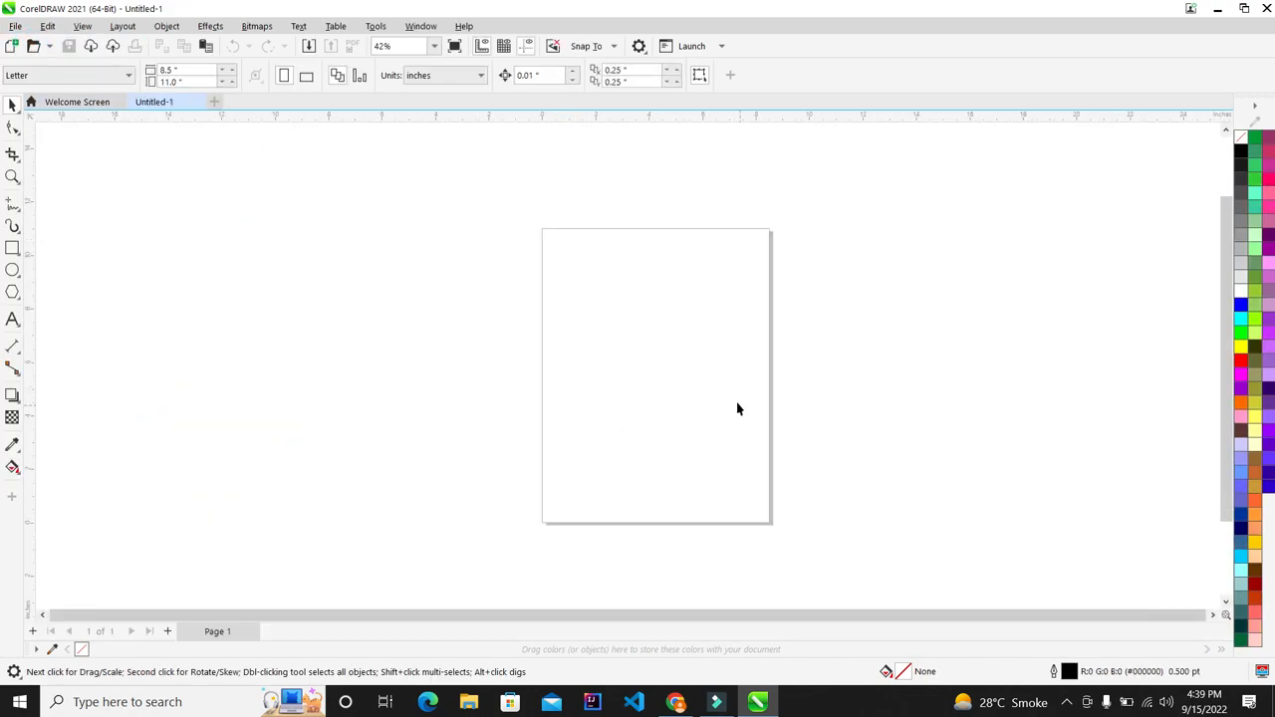
scroll(657, 369, up, 2)
scroll(578, 339, down, 3)
scroll(518, 332, up, 2)
click(209, 30)
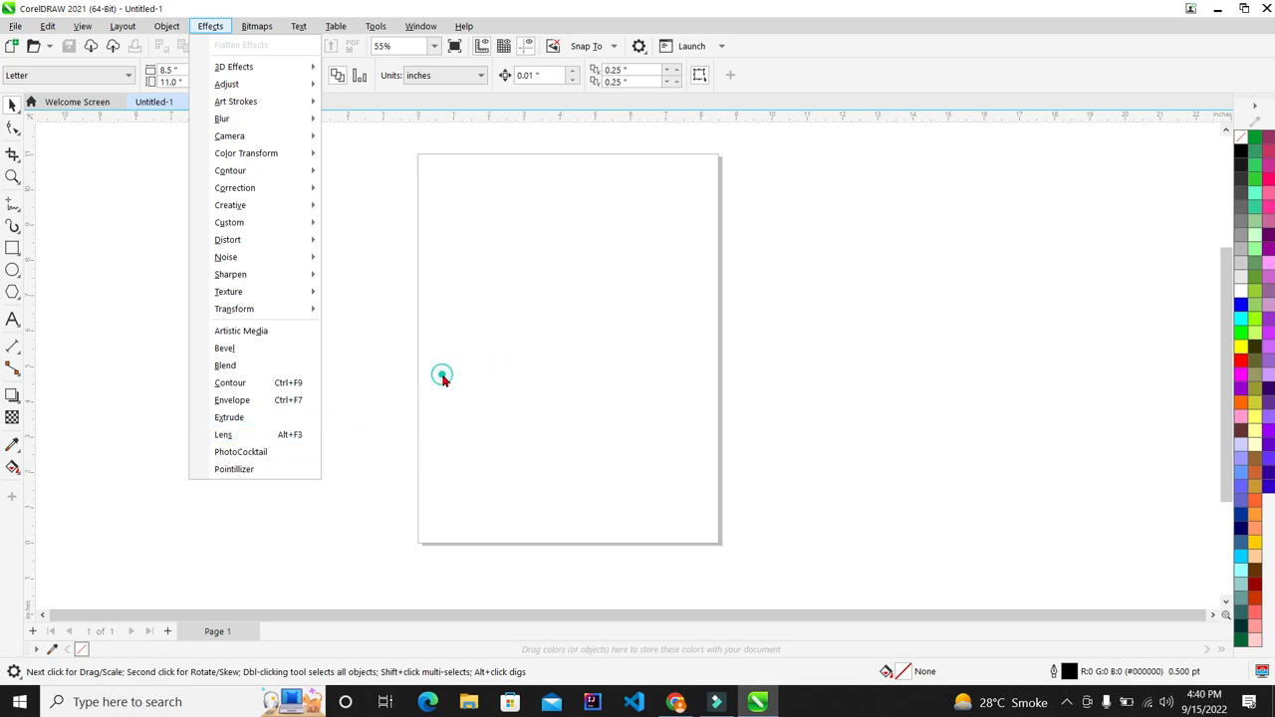
click(675, 702)
Step: Browse the leaf wallpaper results and check the search query
scroll(865, 253, down, 3)
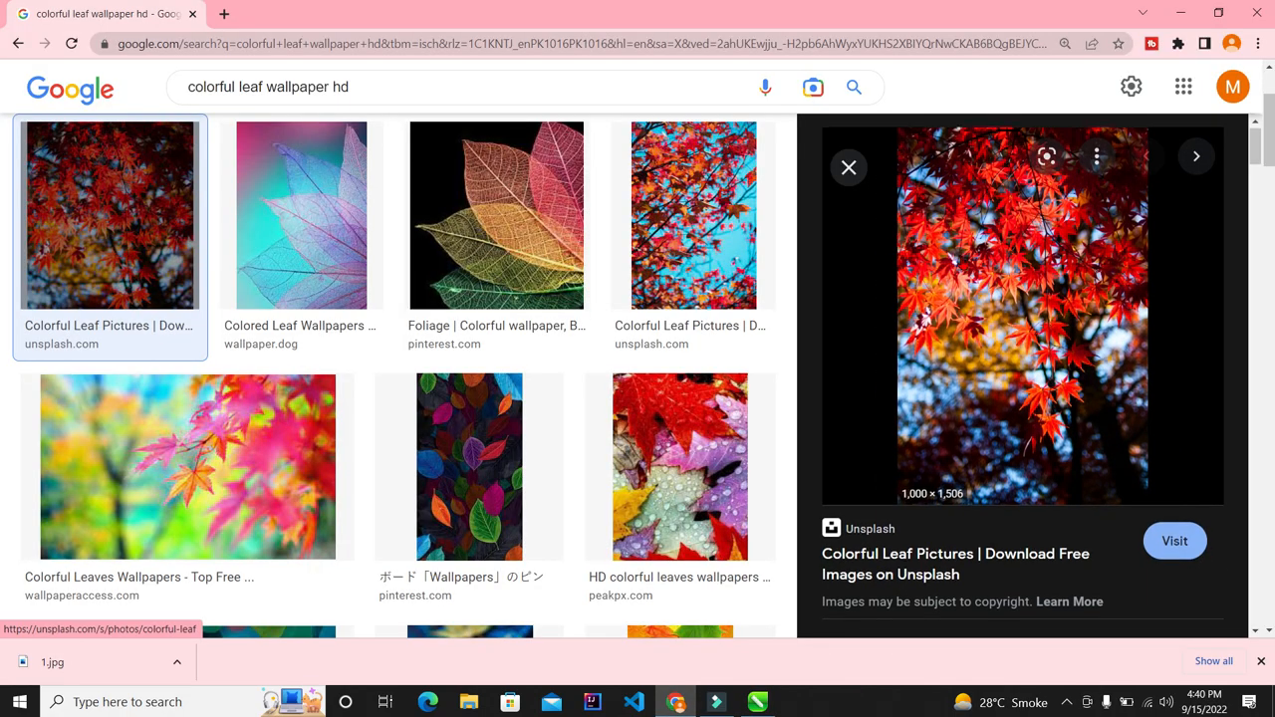
scroll(453, 321, down, 3)
scroll(453, 321, down, 2)
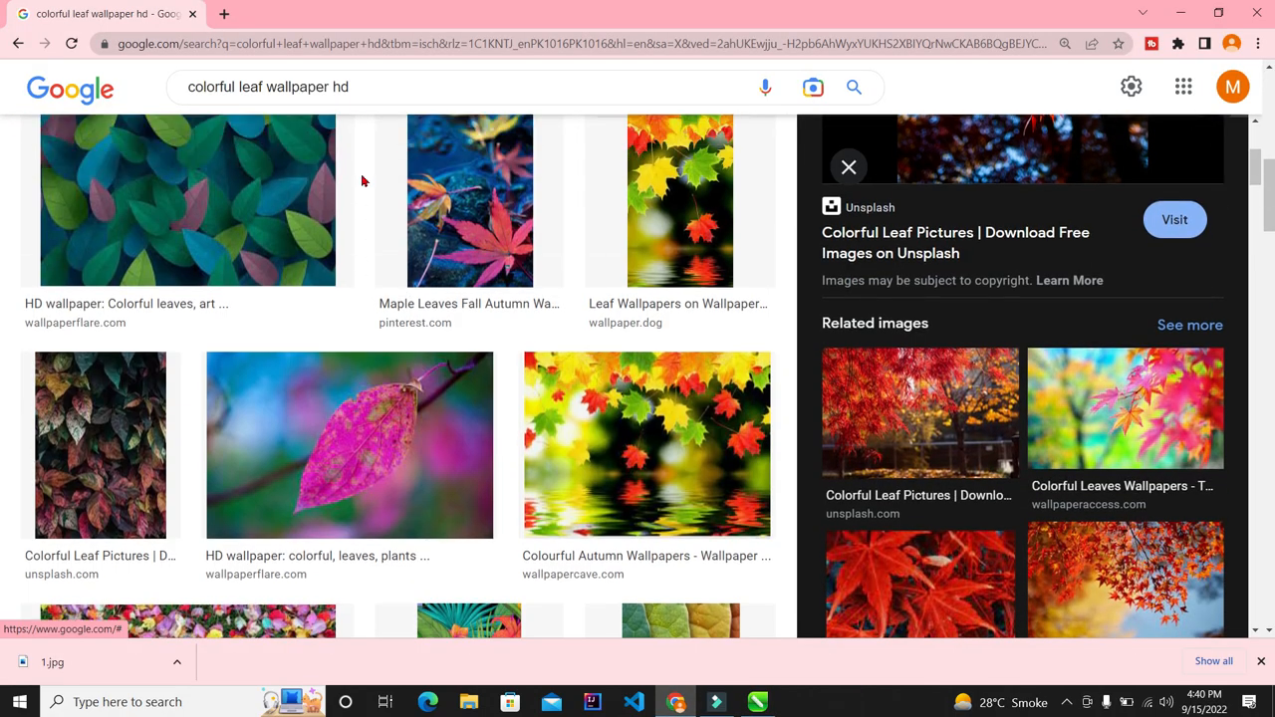
scroll(361, 180, up, 4)
drag(385, 85, 179, 86)
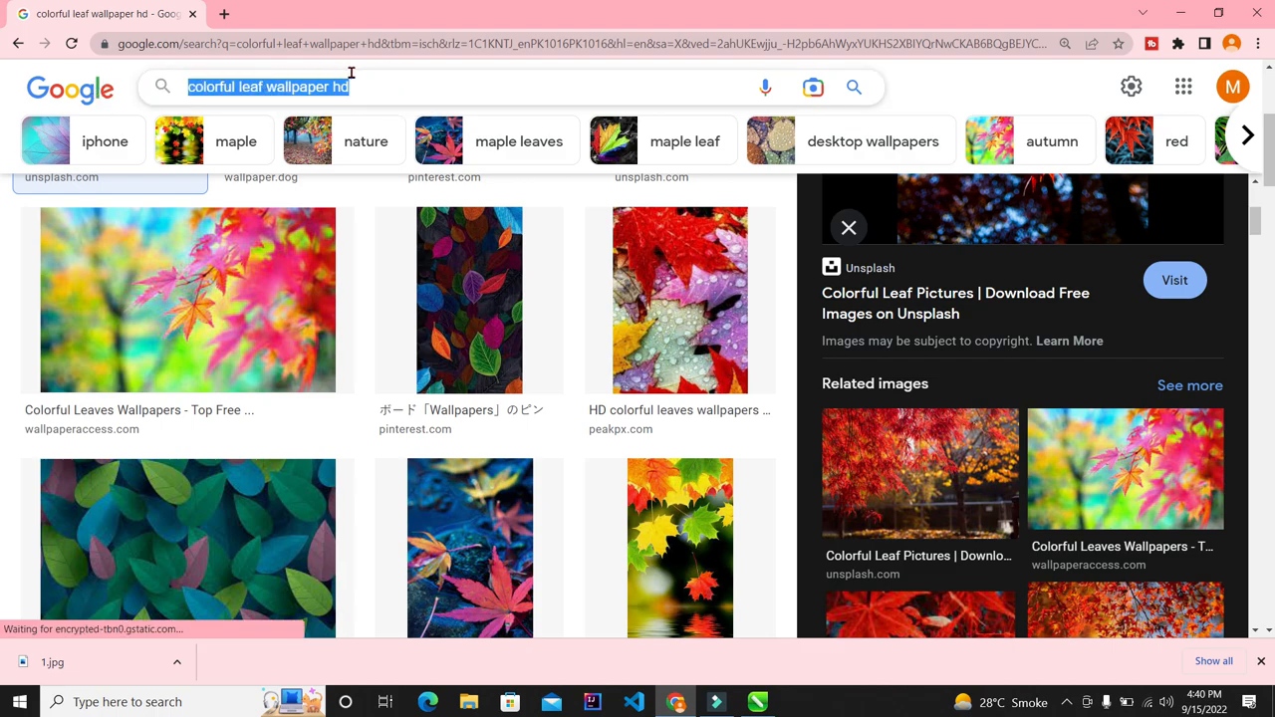
click(385, 76)
click(1002, 85)
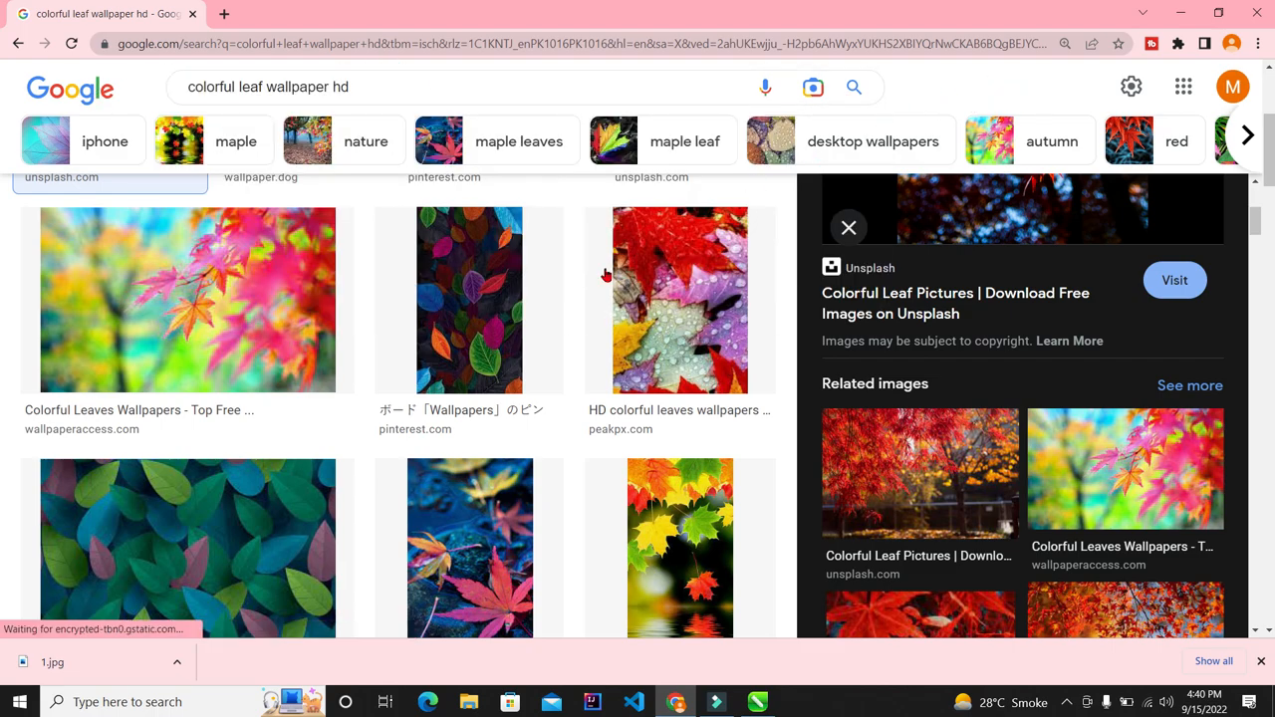
scroll(605, 274, up, 3)
scroll(544, 319, down, 7)
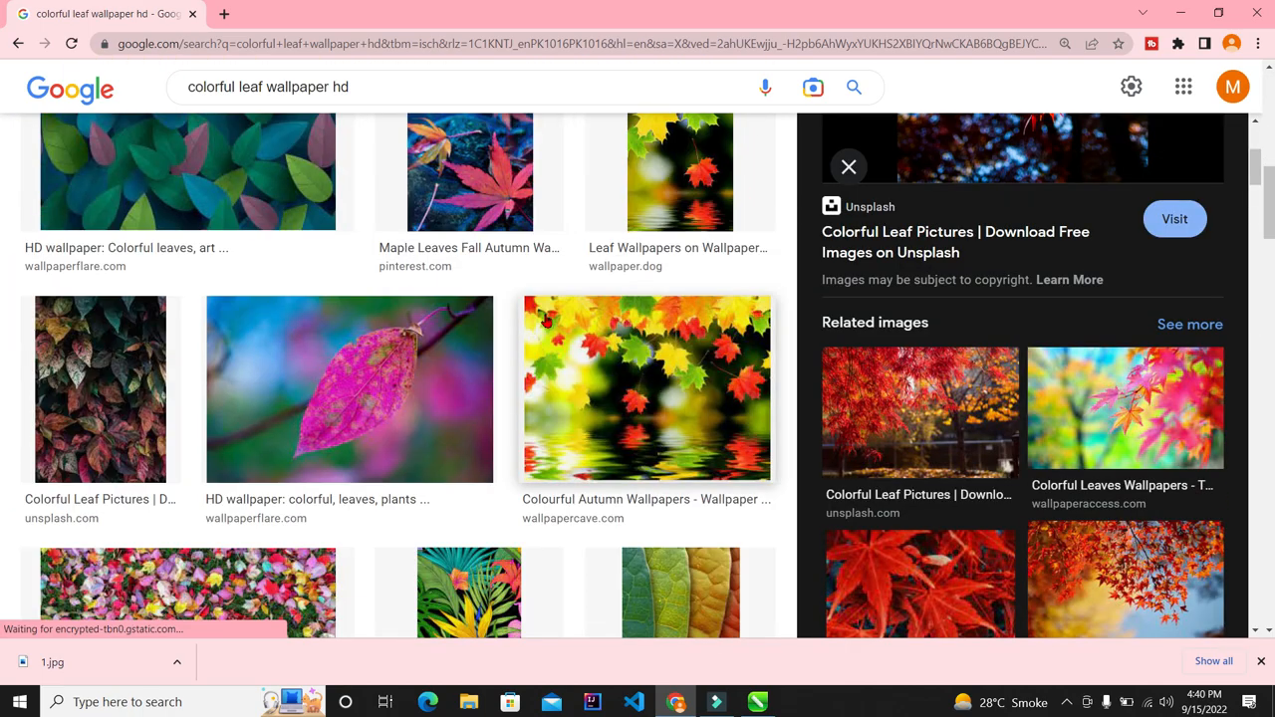
scroll(546, 321, down, 2)
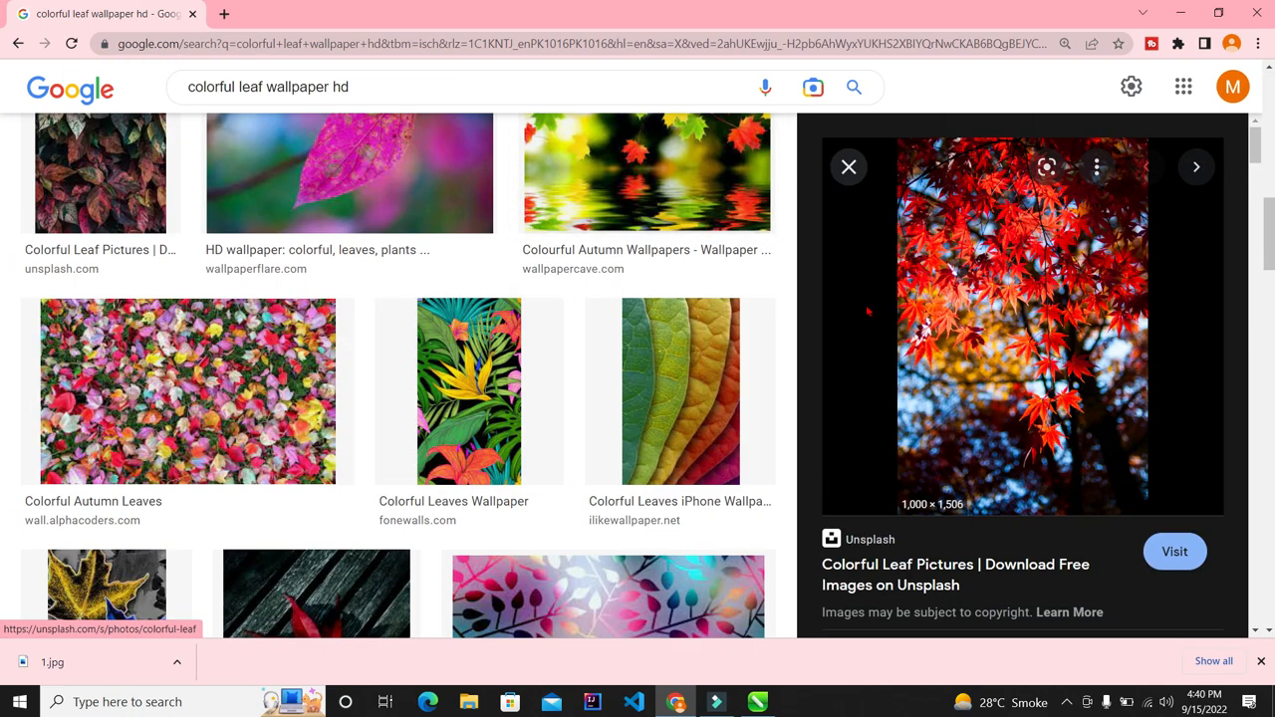
scroll(929, 430, down, 6)
scroll(929, 430, up, 3)
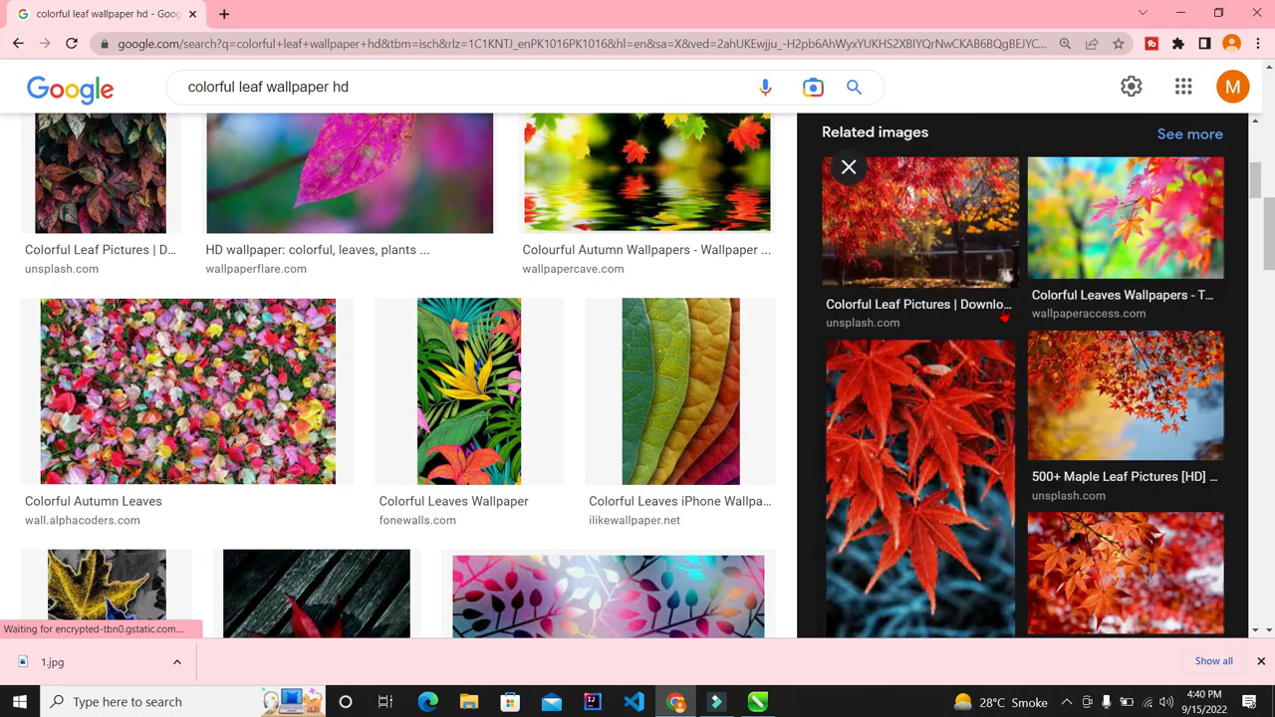
Step: Preview the Colorful Leaves Wallpapers image and cancel saving it as WEBP to the Desktop
click(1149, 418)
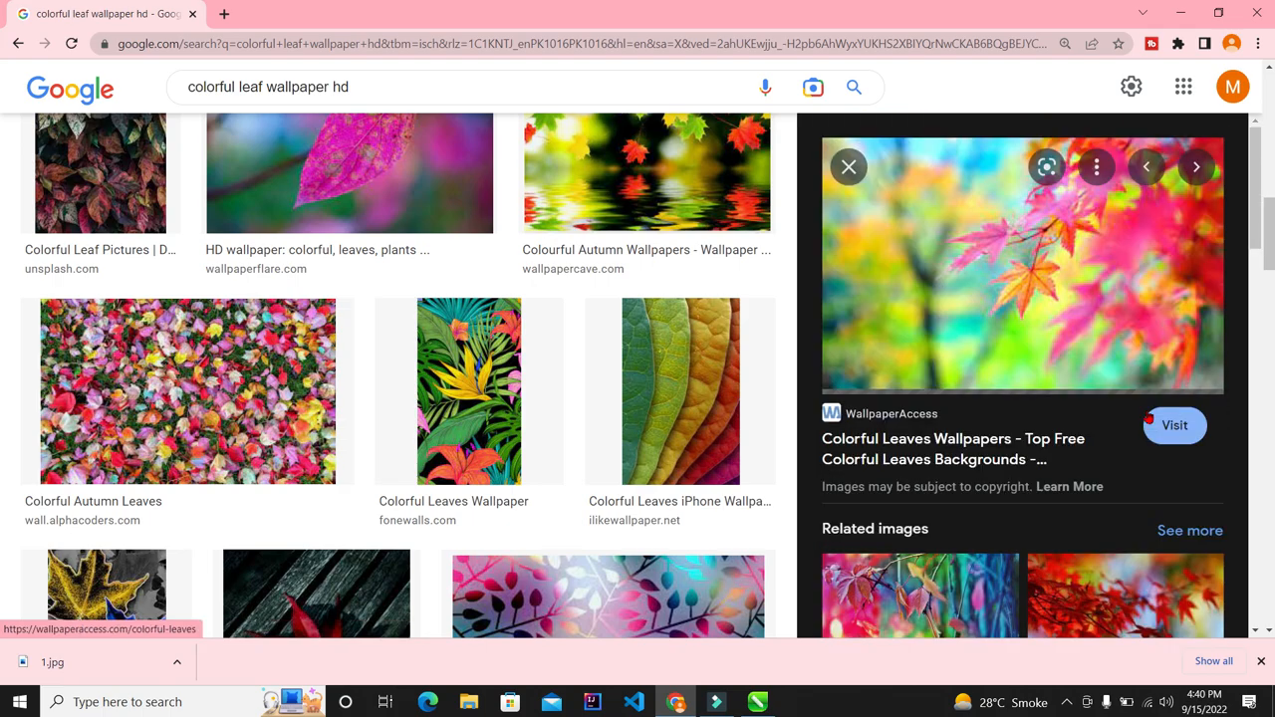
right_click(1008, 227)
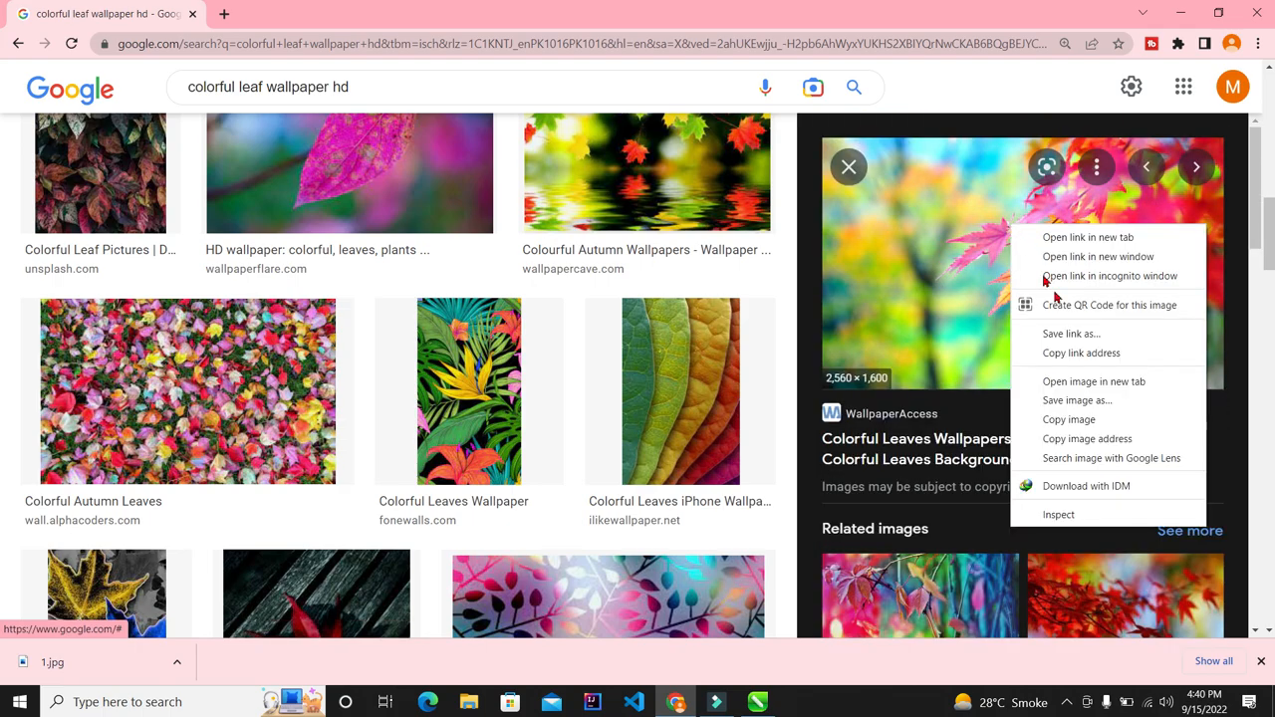
click(1086, 400)
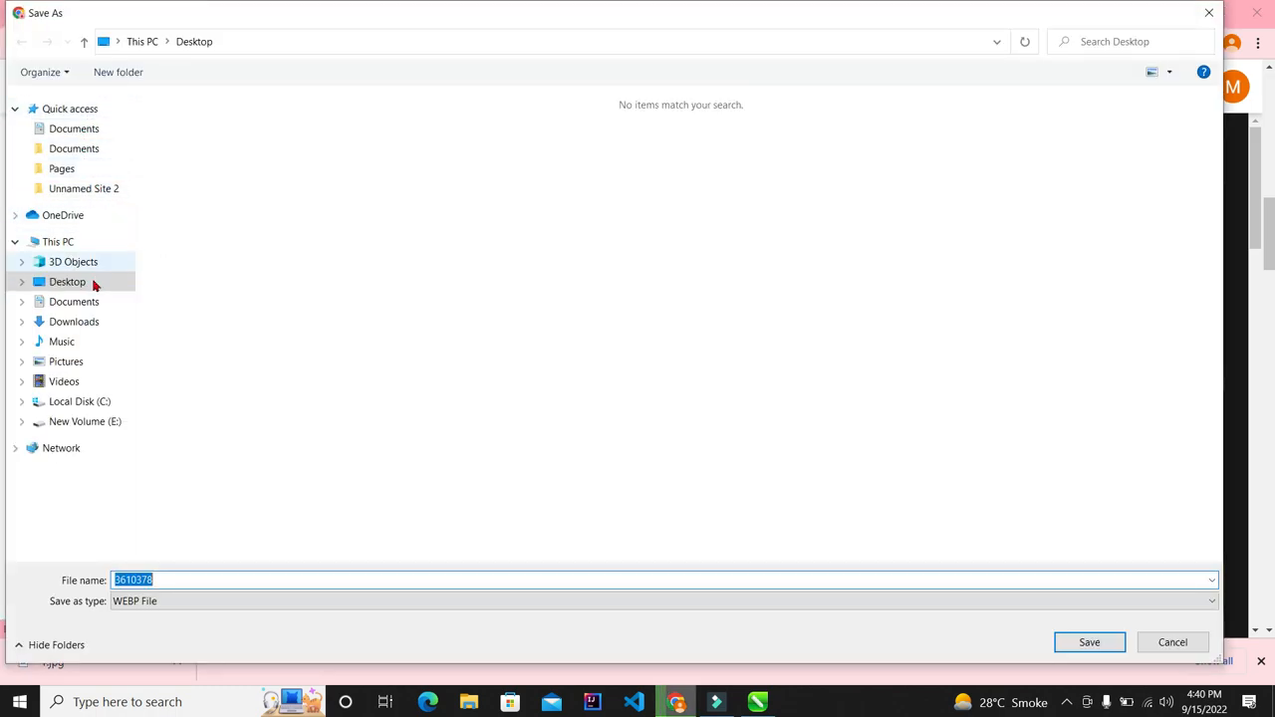
click(80, 286)
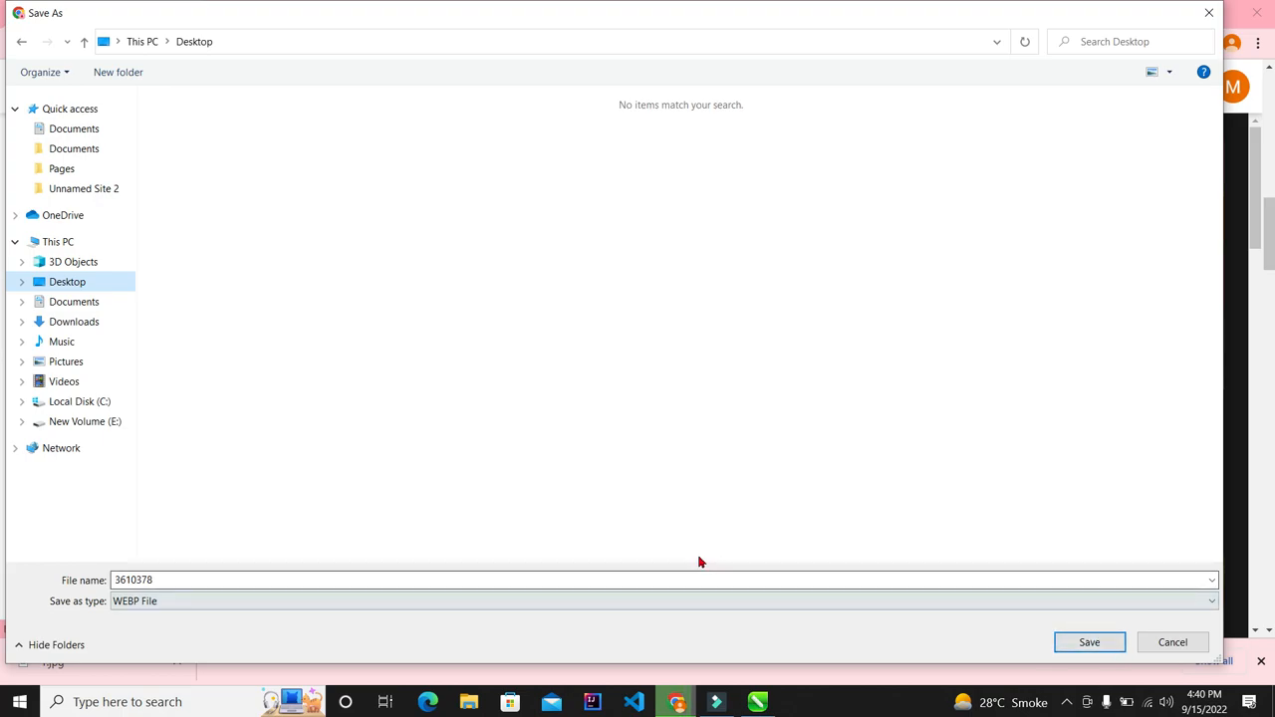
click(188, 603)
click(187, 614)
click(1181, 646)
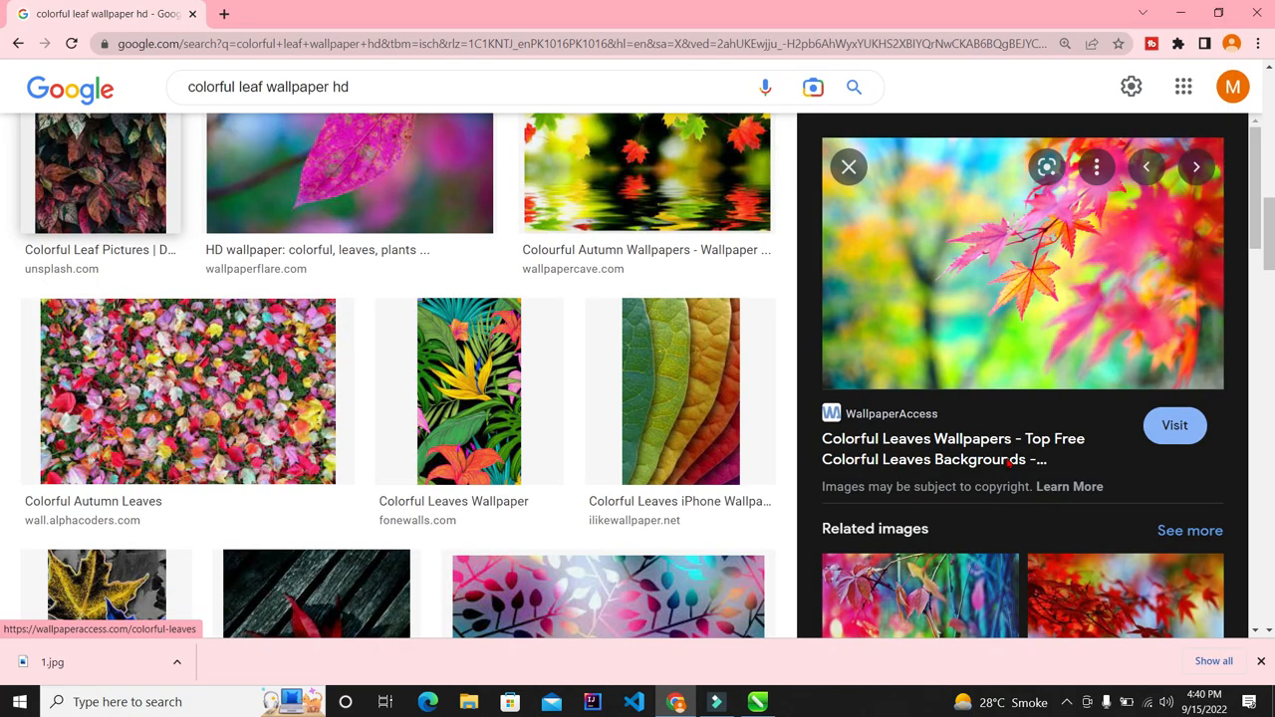
Step: Preview the related itl.cat Colorful Leaves Hd Wallpaper (3,554 × 1,999) and cancel saving it
scroll(991, 444, down, 3)
click(987, 234)
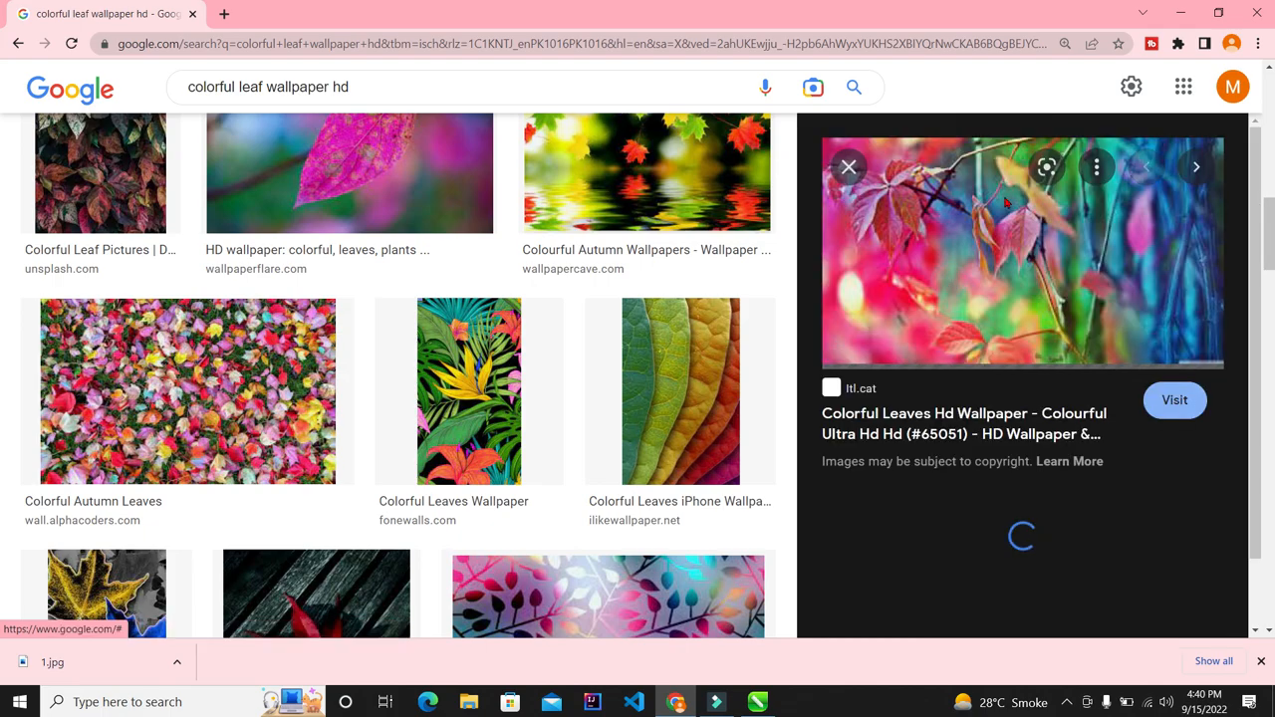
right_click(988, 216)
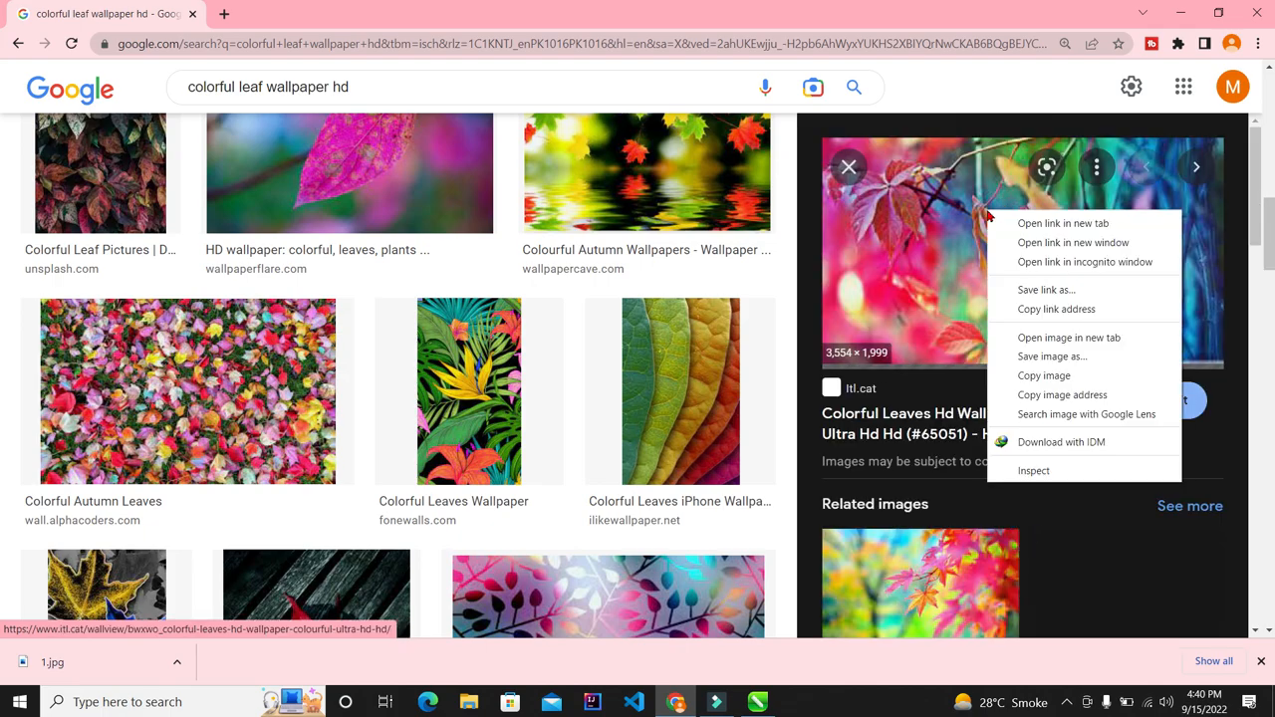
click(1041, 356)
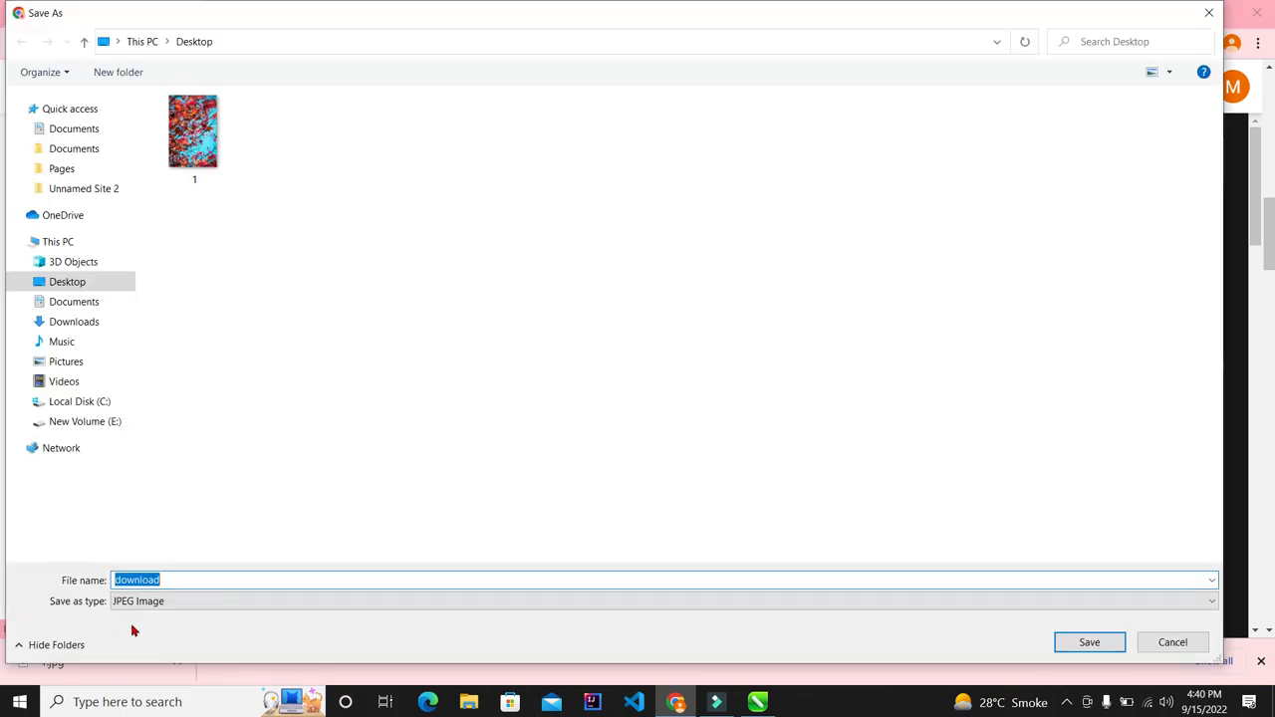
click(1176, 644)
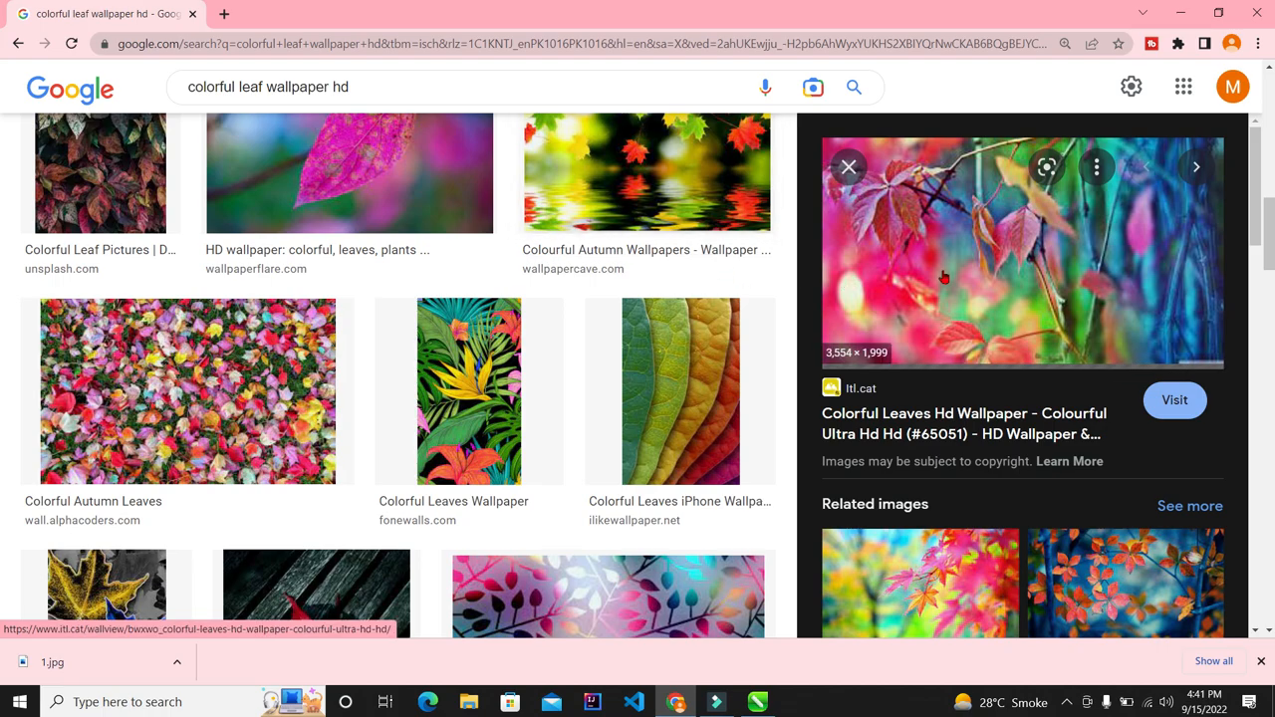
Step: Preview the red Golden Autumn leaves image and cancel its save dialog
scroll(1007, 278, down, 3)
scroll(1007, 278, down, 5)
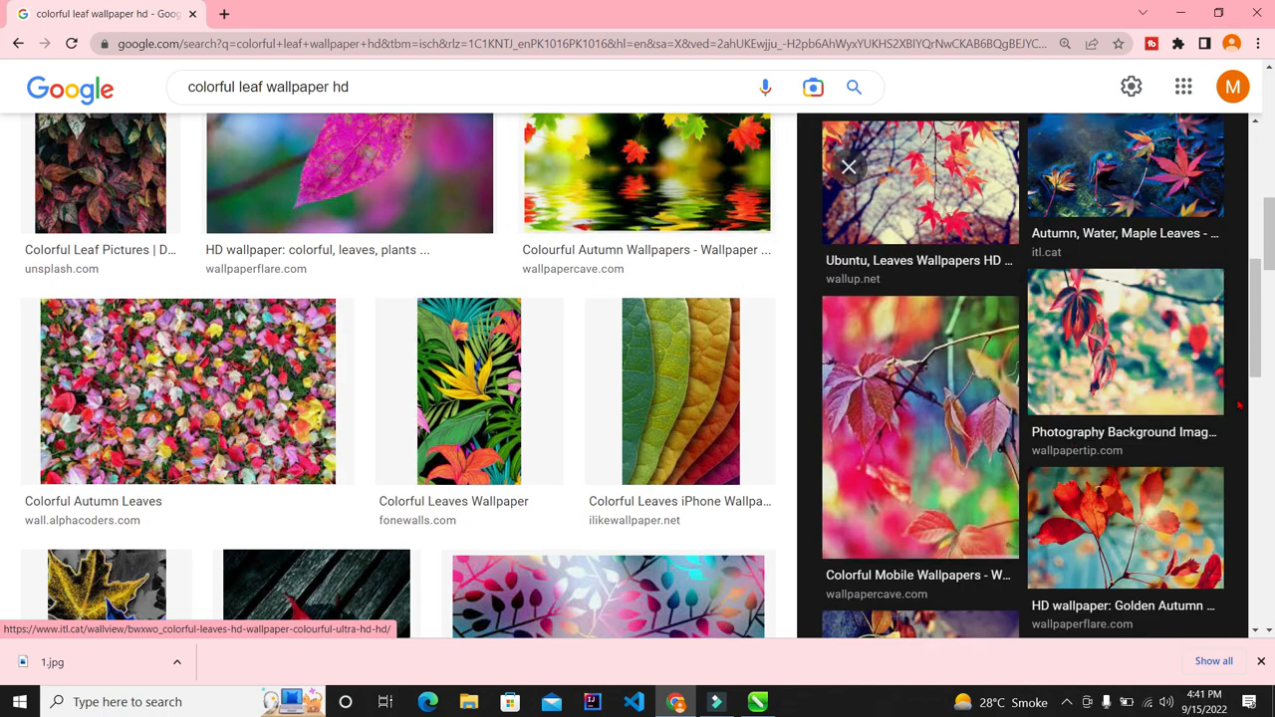
click(1169, 295)
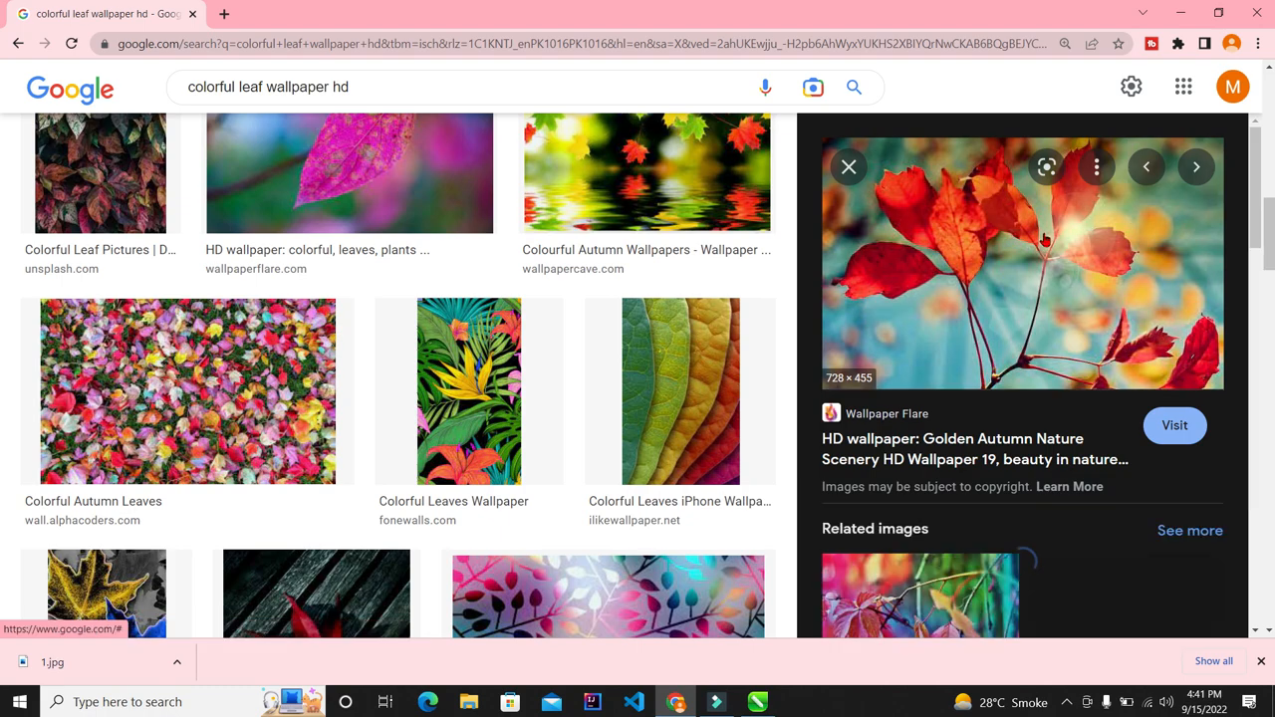
right_click(1021, 214)
right_click(943, 255)
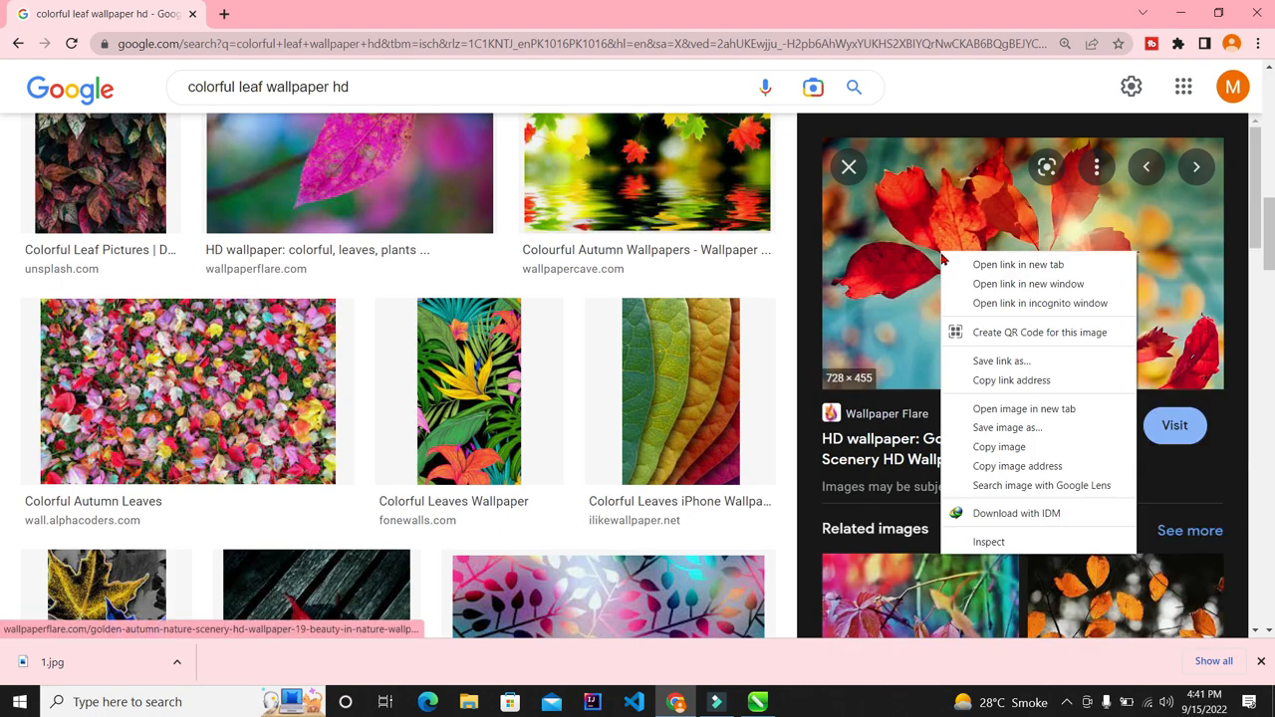
click(1000, 428)
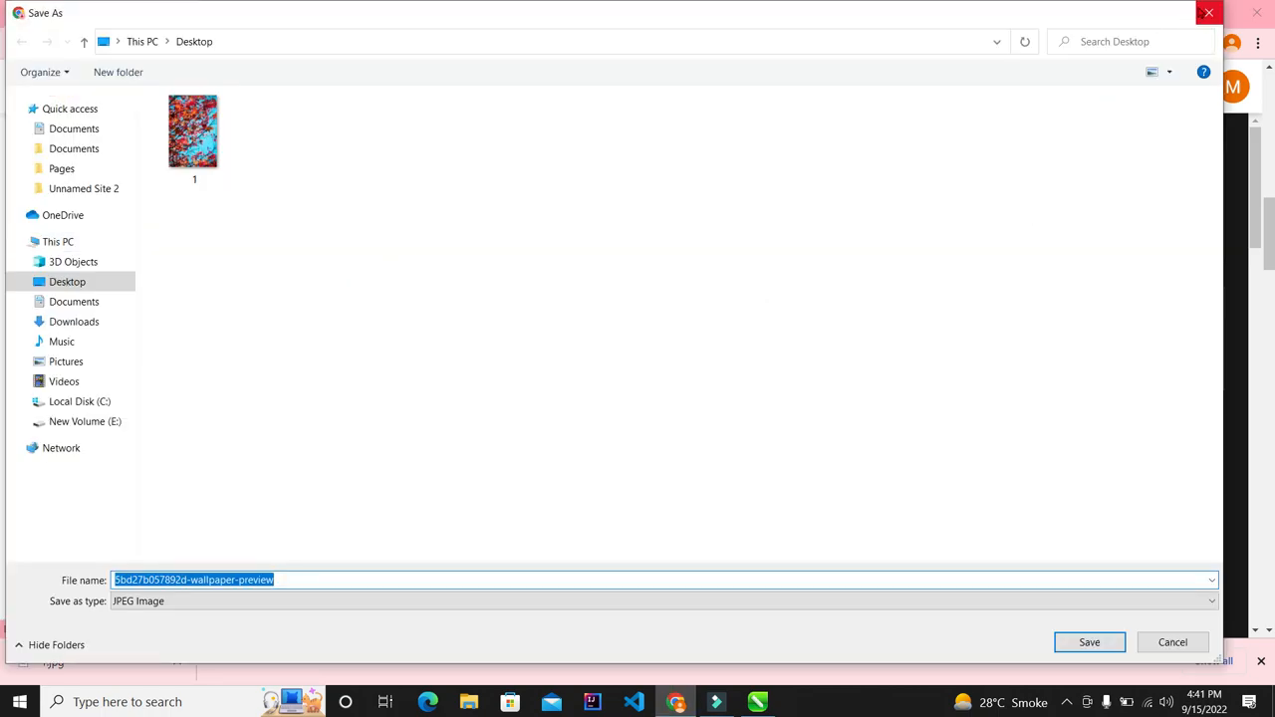
click(1208, 13)
Step: Copy the red leaves image and return to the empty CorelDRAW Untitled-1 page
right_click(1018, 257)
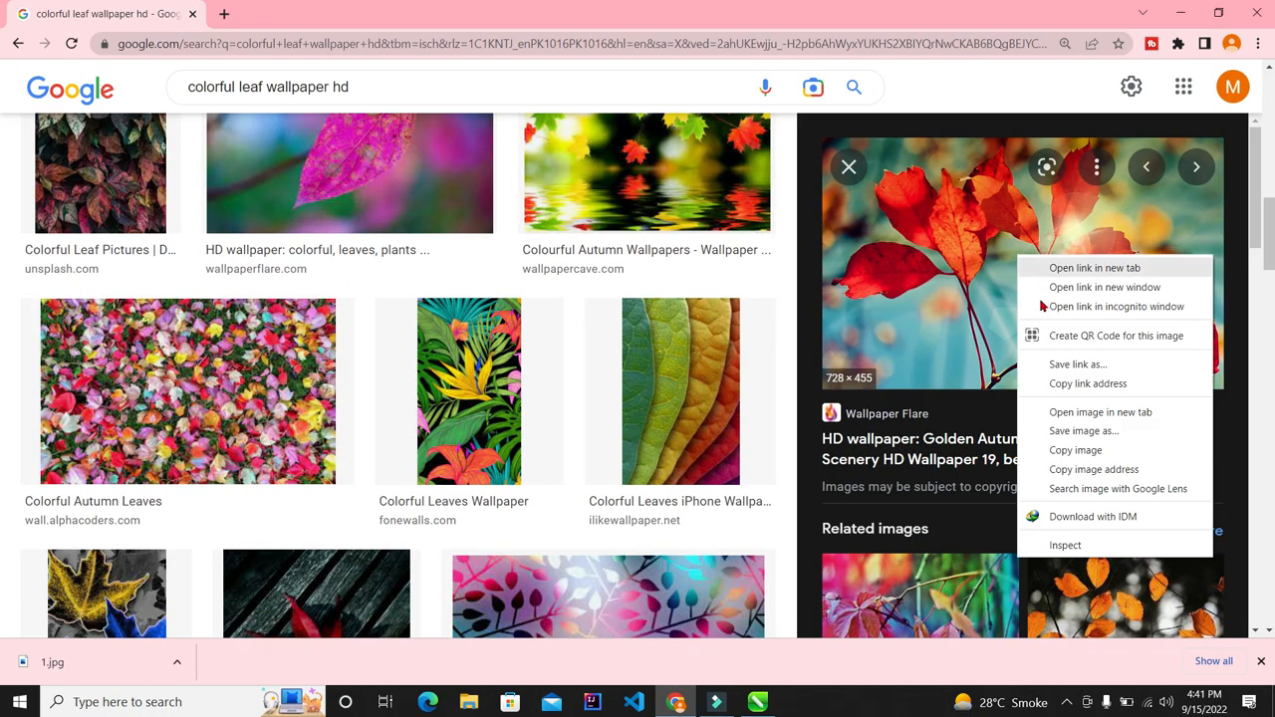
click(1069, 451)
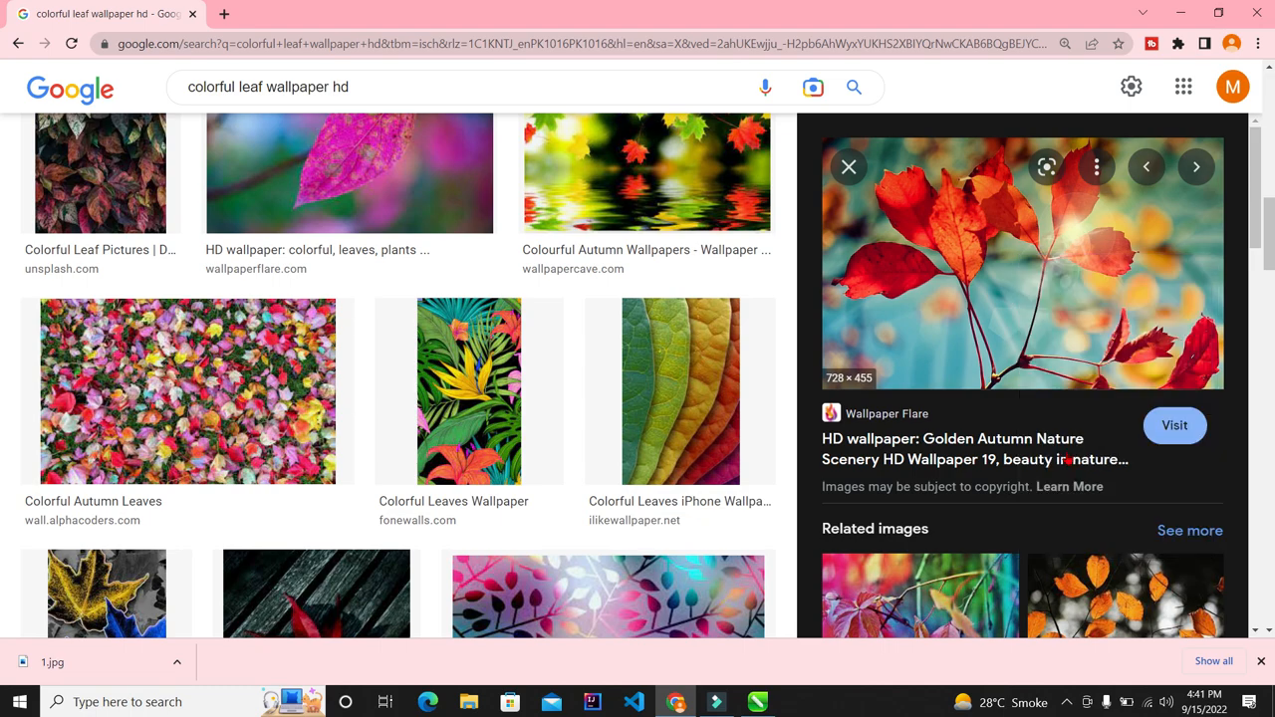
right_click(949, 216)
click(1013, 411)
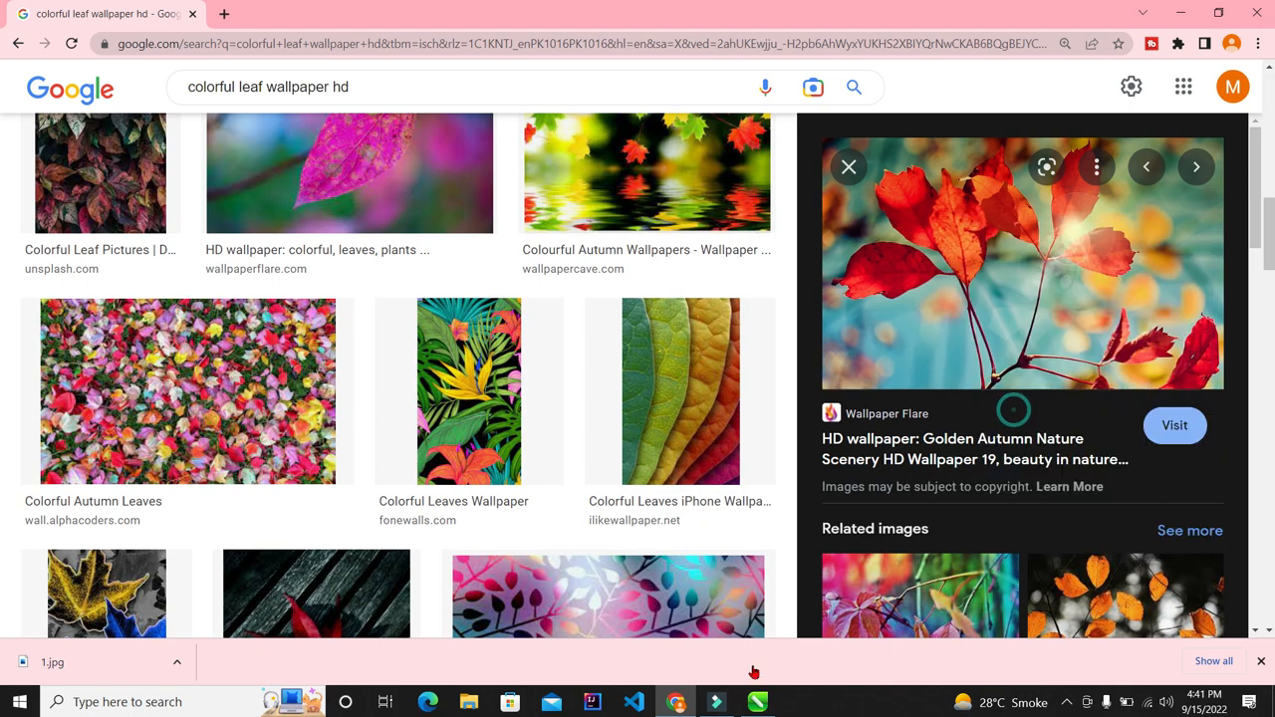
click(757, 702)
Step: Paste the copied red leaves photo onto the Letter page
drag(442, 374, 563, 342)
scroll(564, 278, down, 3)
scroll(564, 278, up, 5)
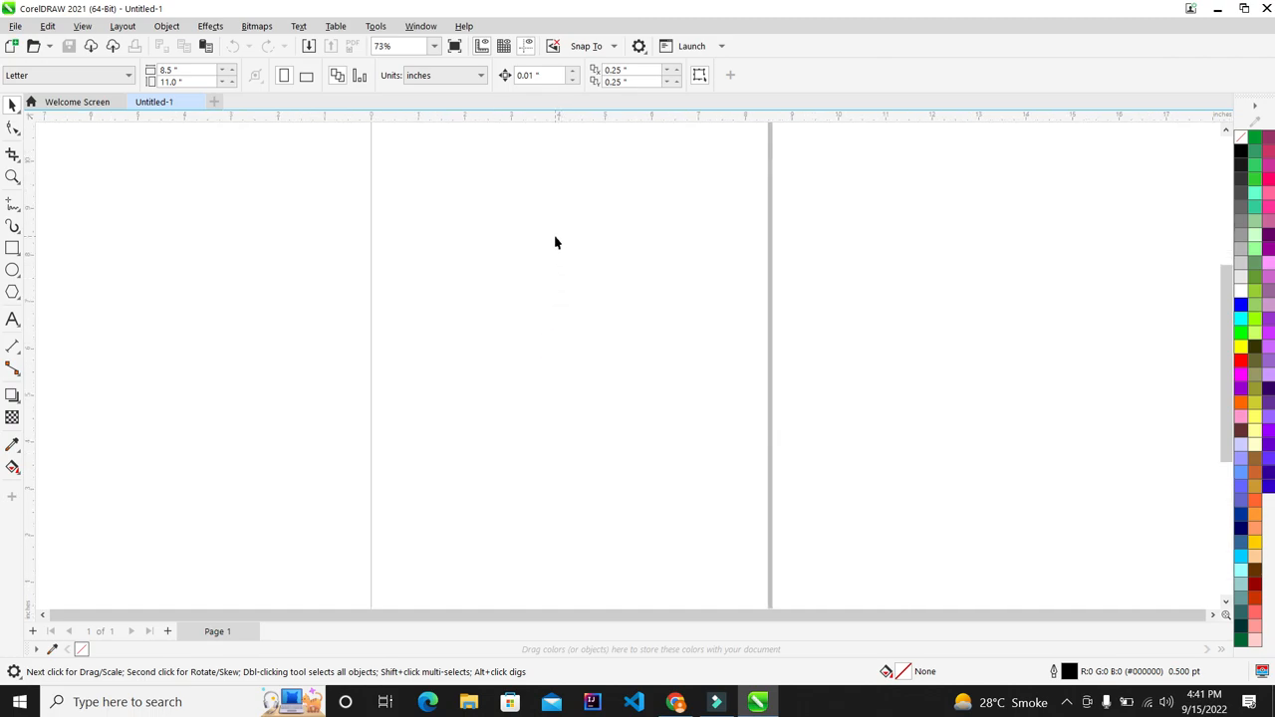
right_click(555, 242)
click(600, 354)
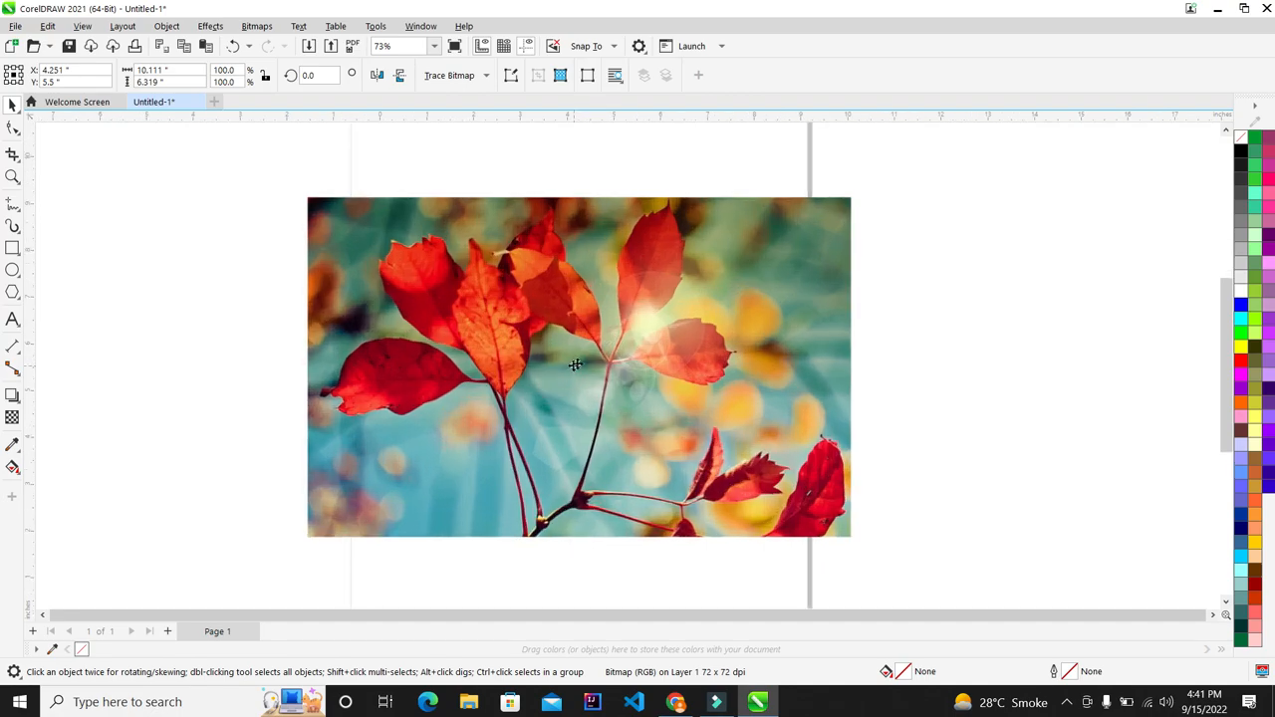
Step: Scale the photo down to 60.3% (6.094 × 3.809 in) and reselect it
drag(860, 199, 744, 266)
click(840, 280)
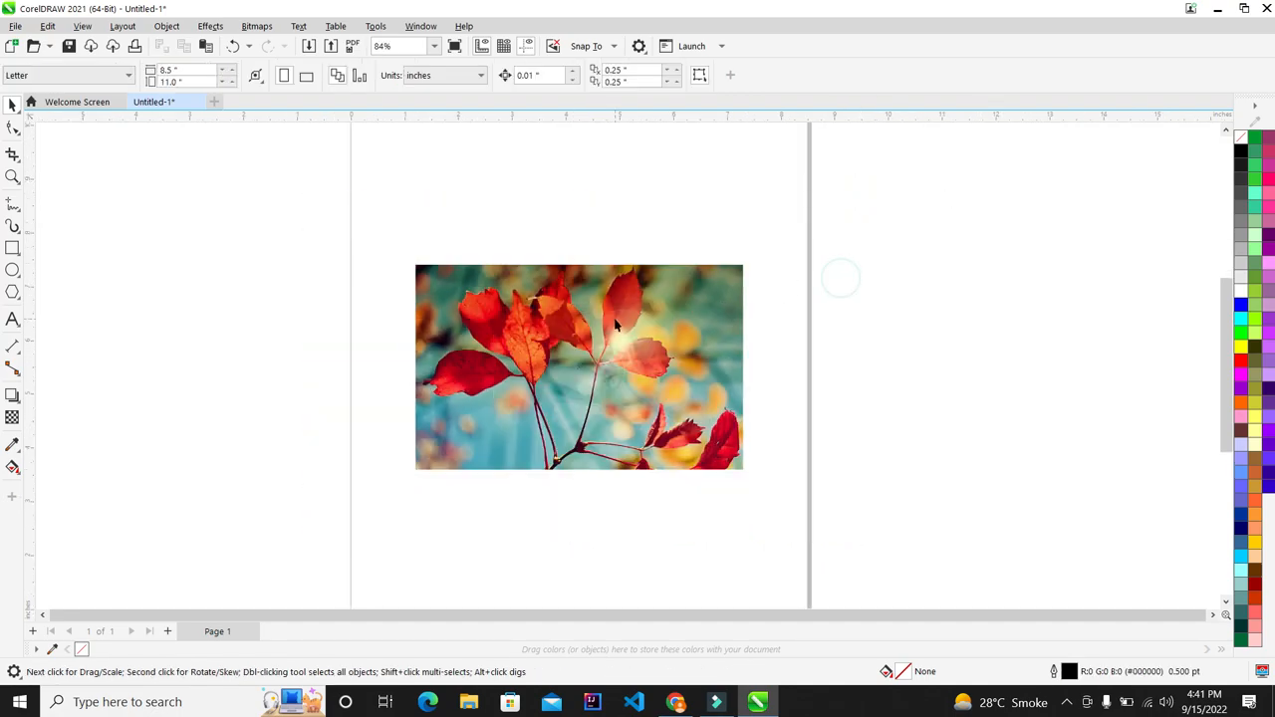
scroll(616, 325, up, 7)
scroll(598, 374, down, 6)
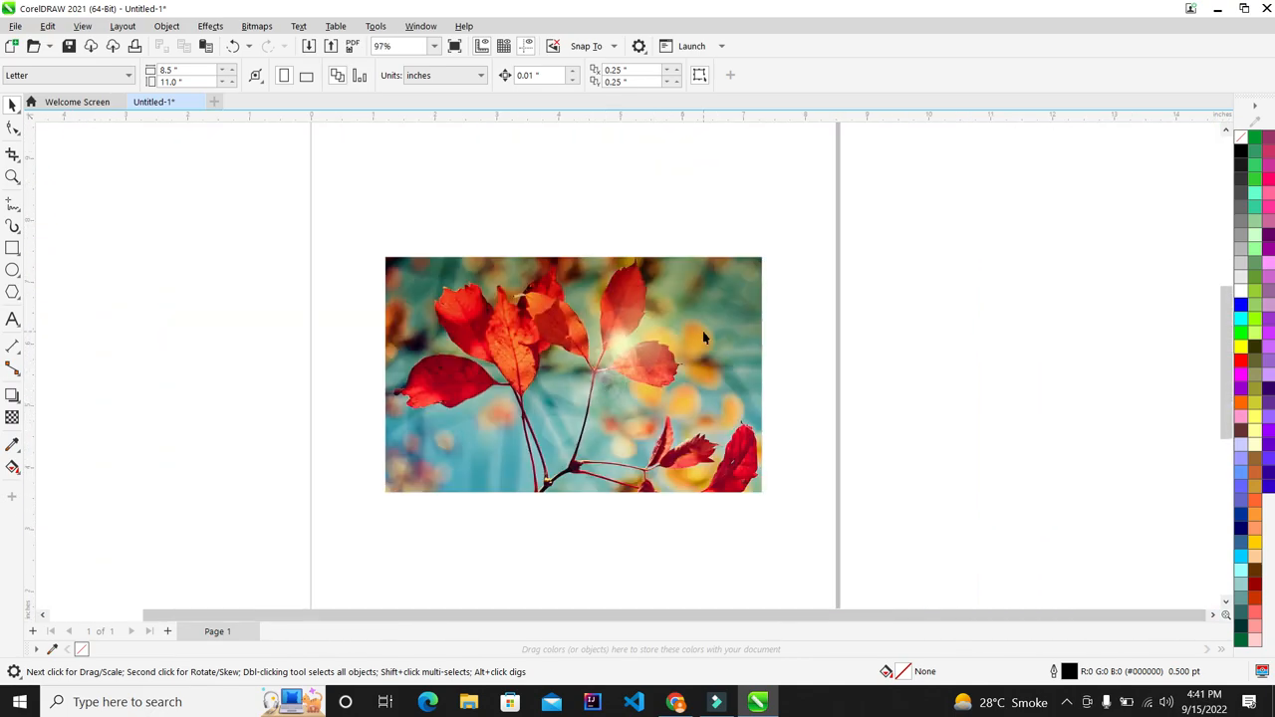
click(702, 337)
scroll(492, 535, up, 1)
scroll(570, 331, down, 1)
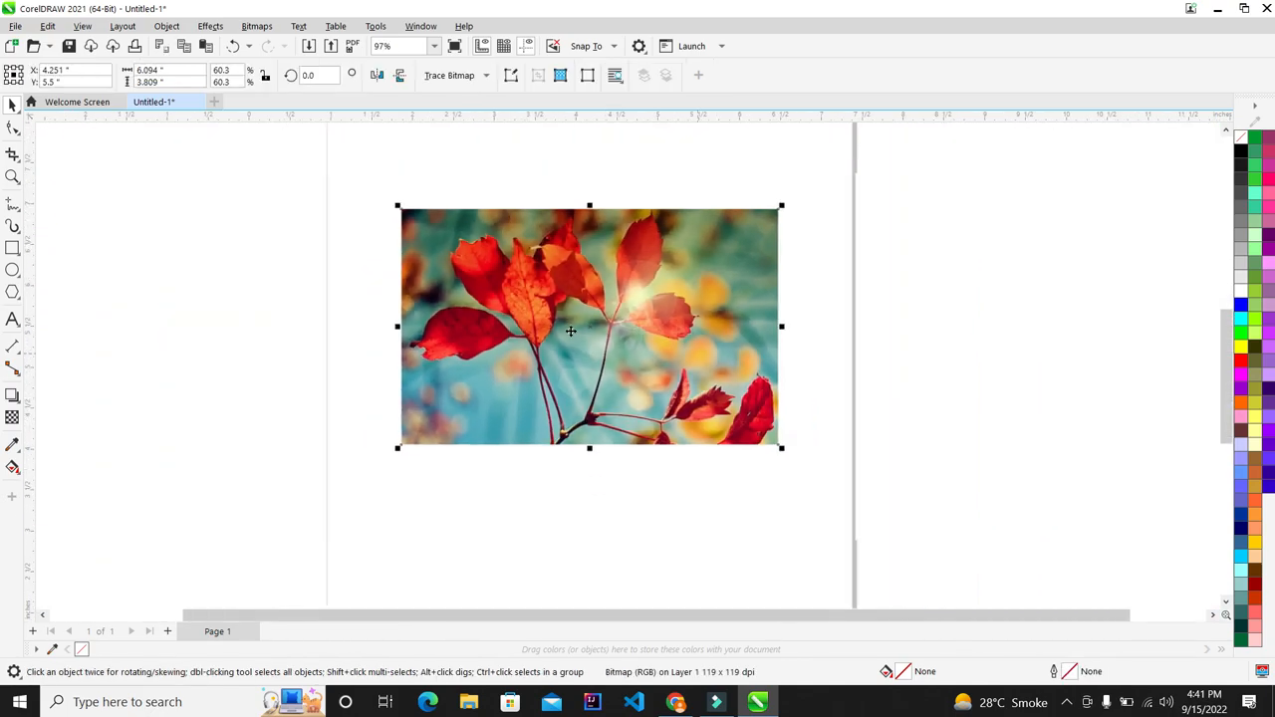
scroll(755, 274, up, 2)
click(207, 26)
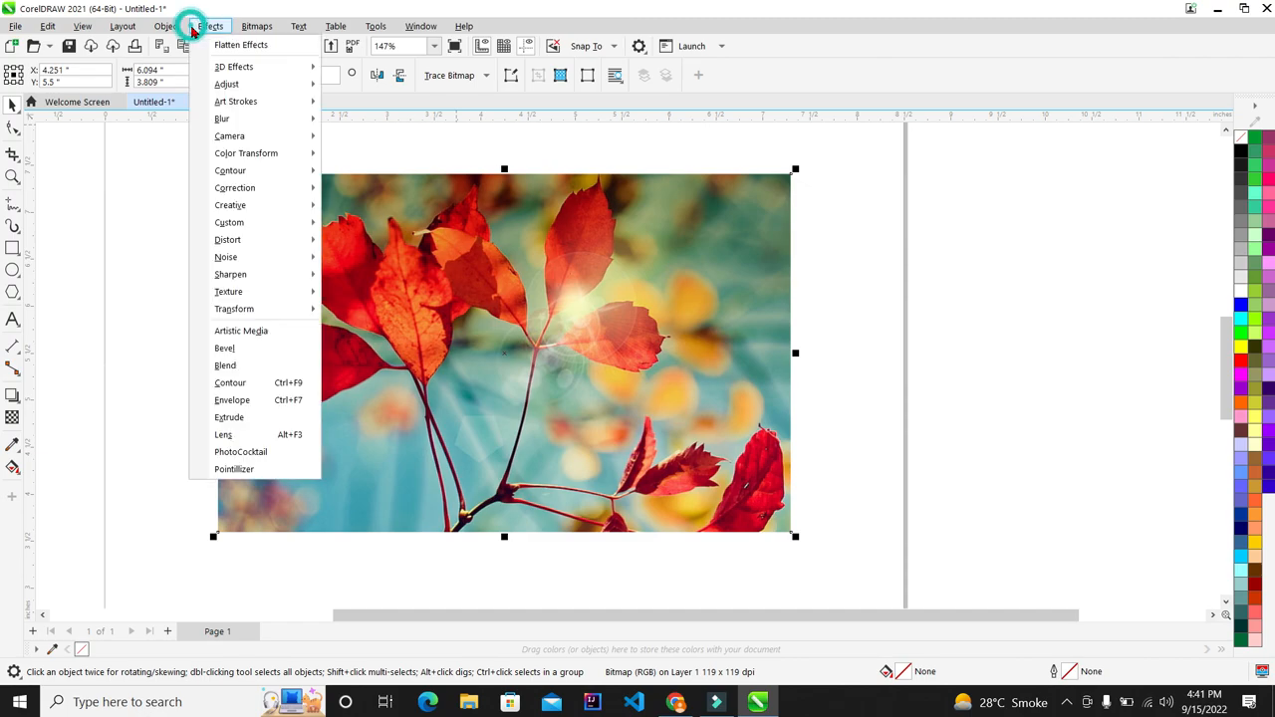
Step: Apply a Brighten lens to the leaf photo from Effects > Lens
click(254, 435)
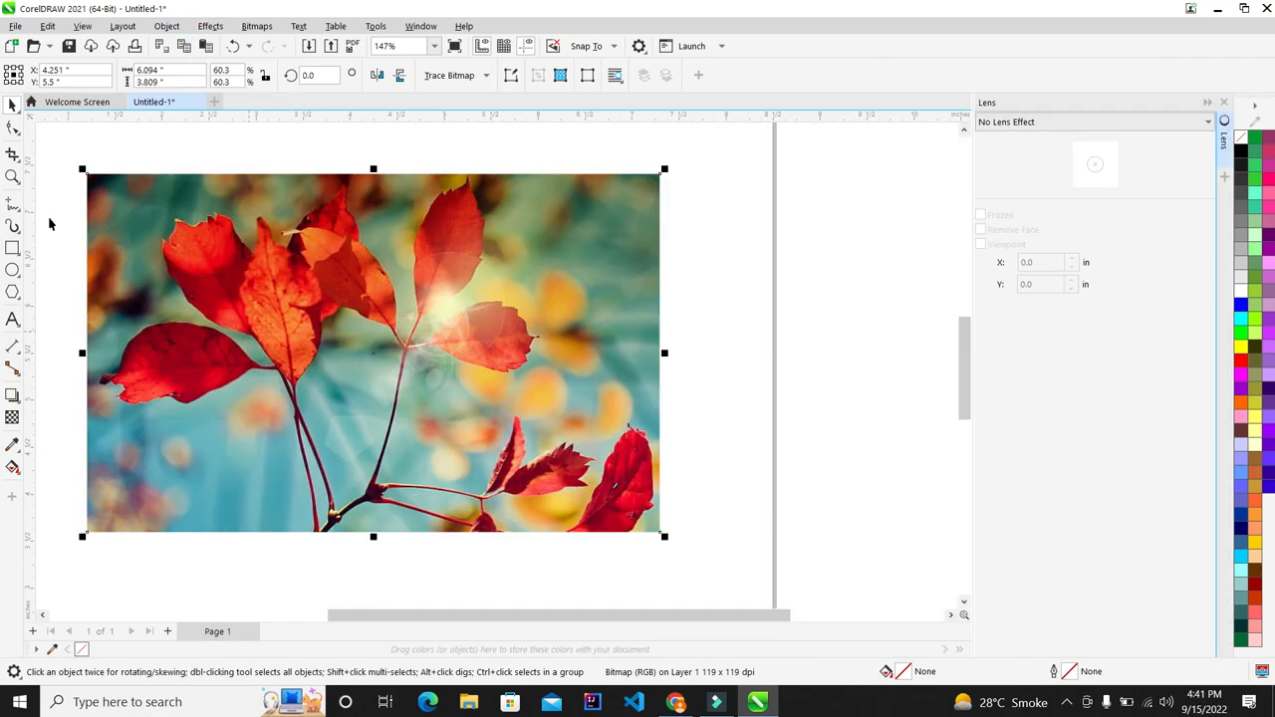
click(1052, 126)
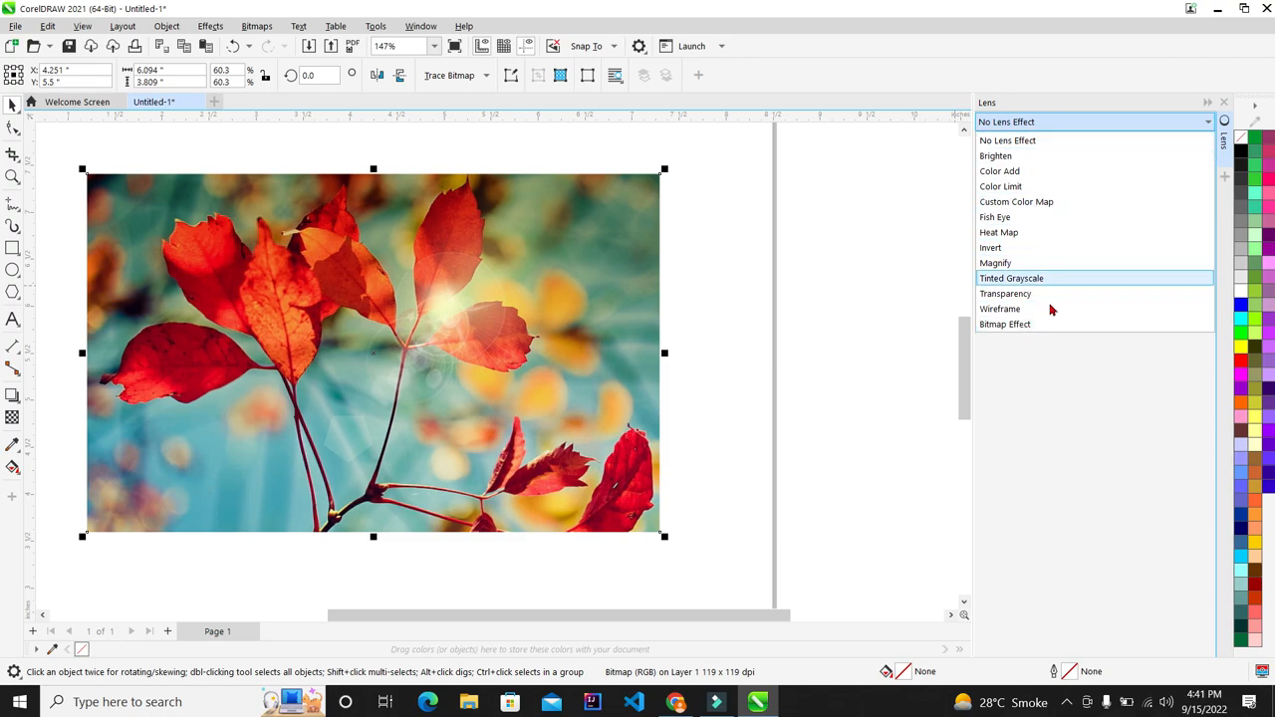
click(1048, 158)
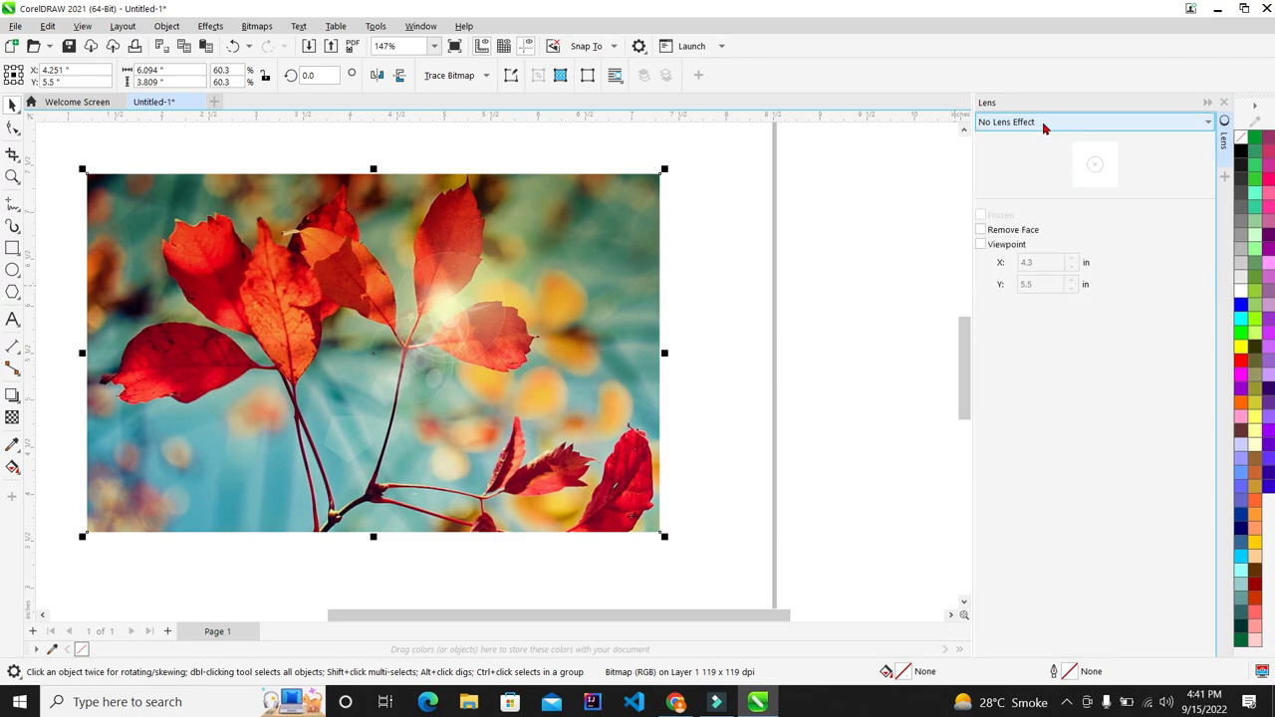
click(1044, 124)
click(1005, 157)
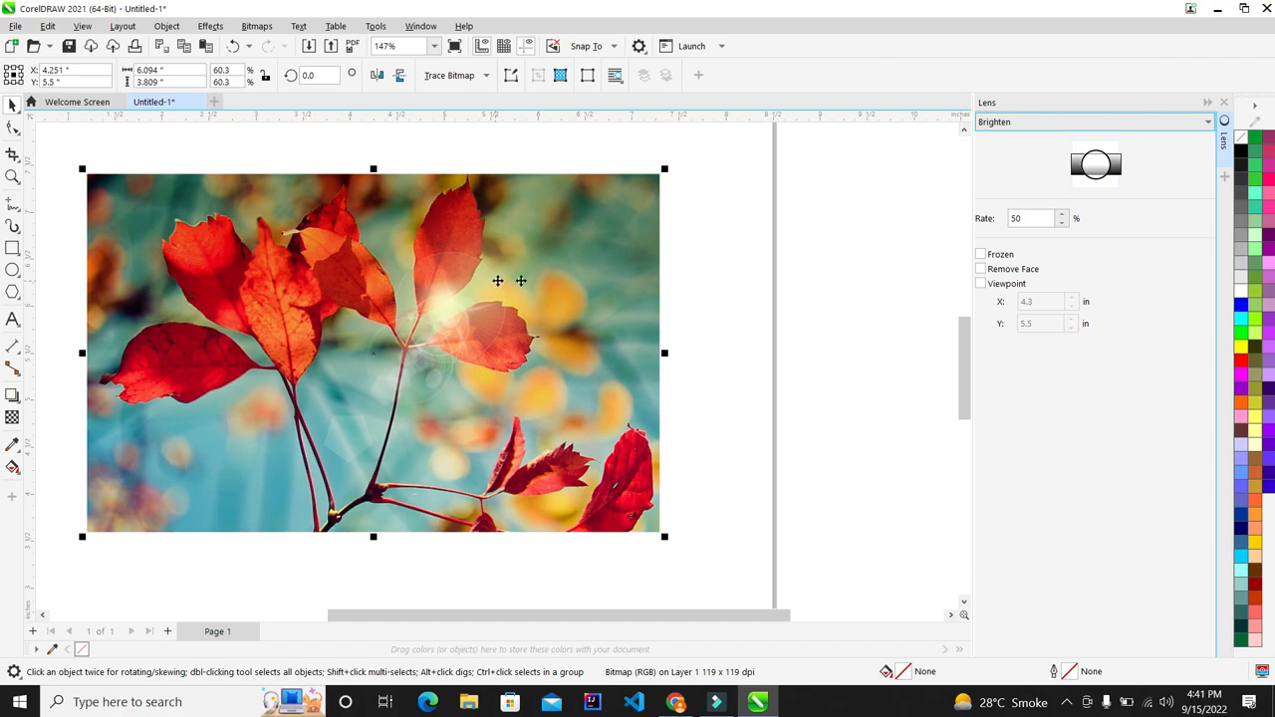
Step: Raise the Brighten rate to 100%, close the Lens docker and deselect the photo
scroll(786, 239, up, 6)
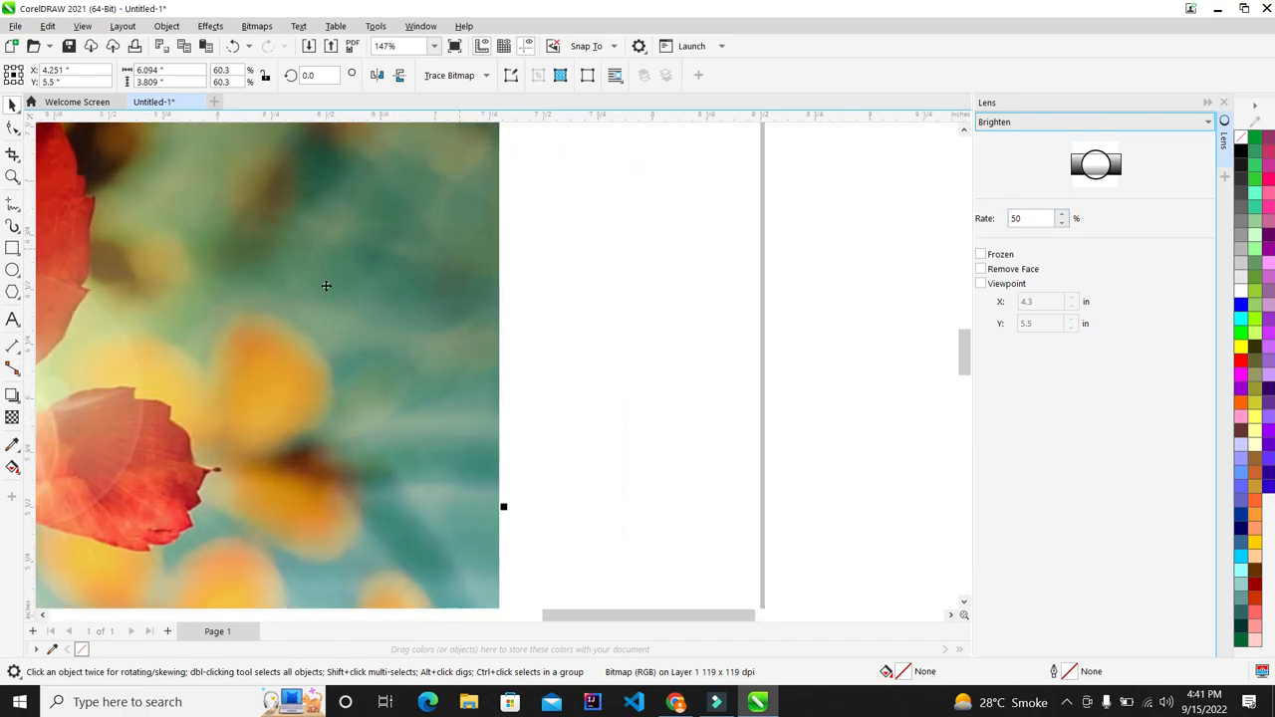
click(1063, 213)
click(1063, 213)
click(1064, 213)
click(1063, 215)
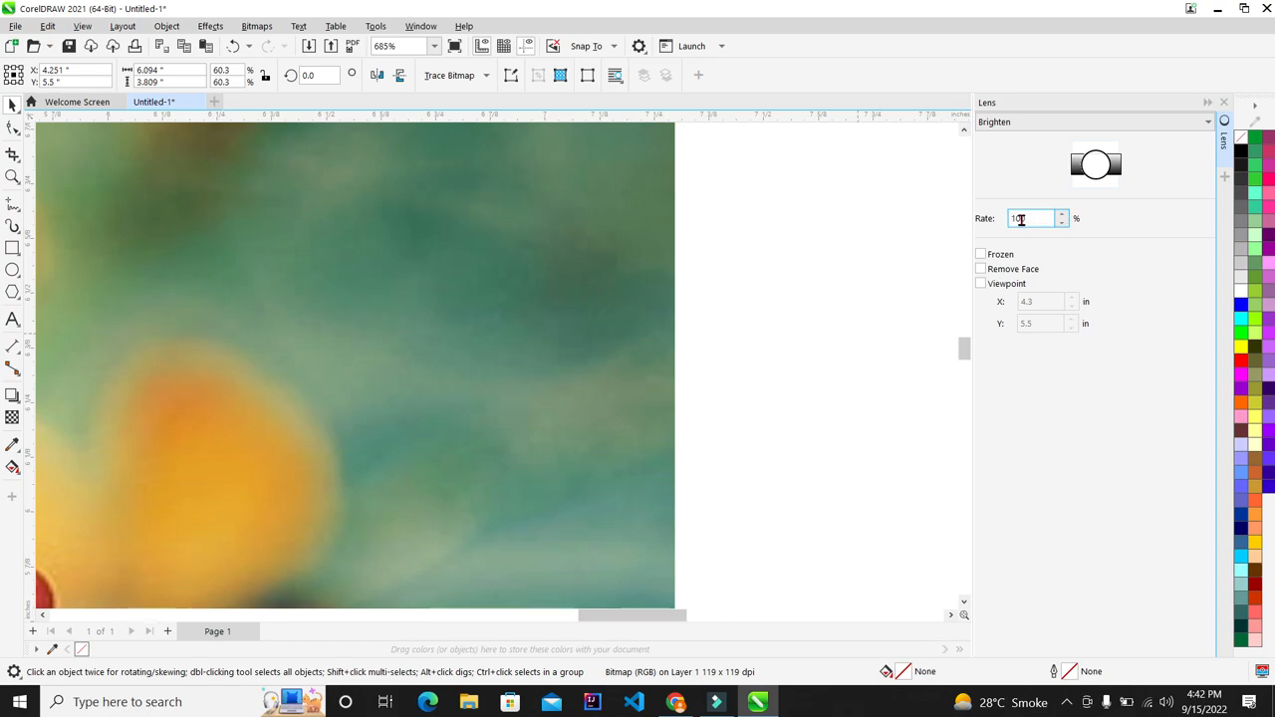
scroll(540, 297, down, 5)
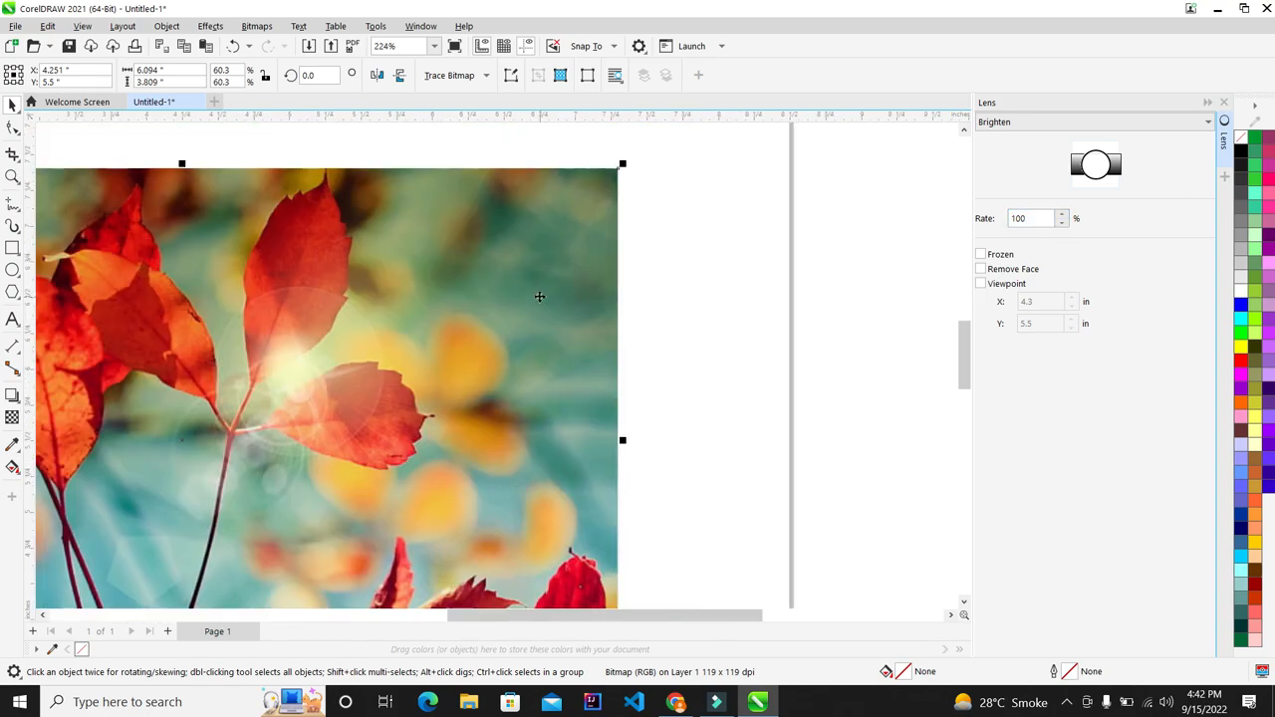
scroll(688, 308, down, 1)
scroll(615, 315, up, 1)
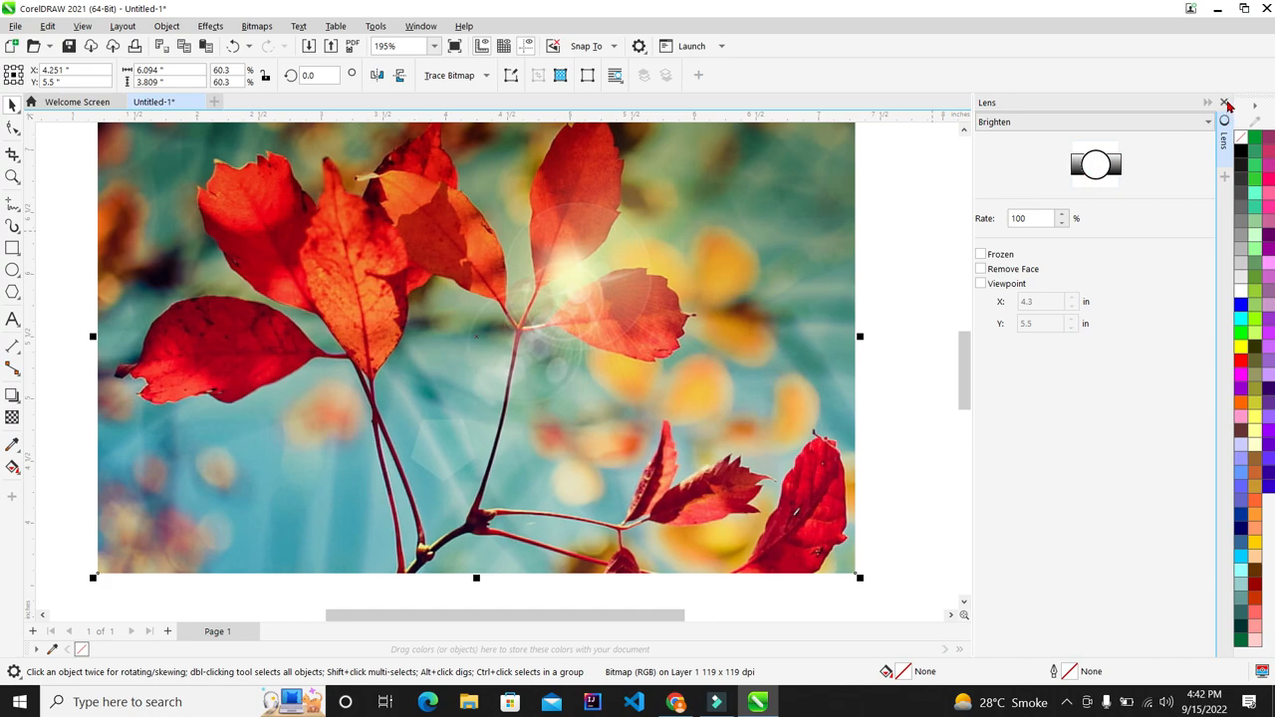
click(1228, 104)
scroll(886, 202, down, 3)
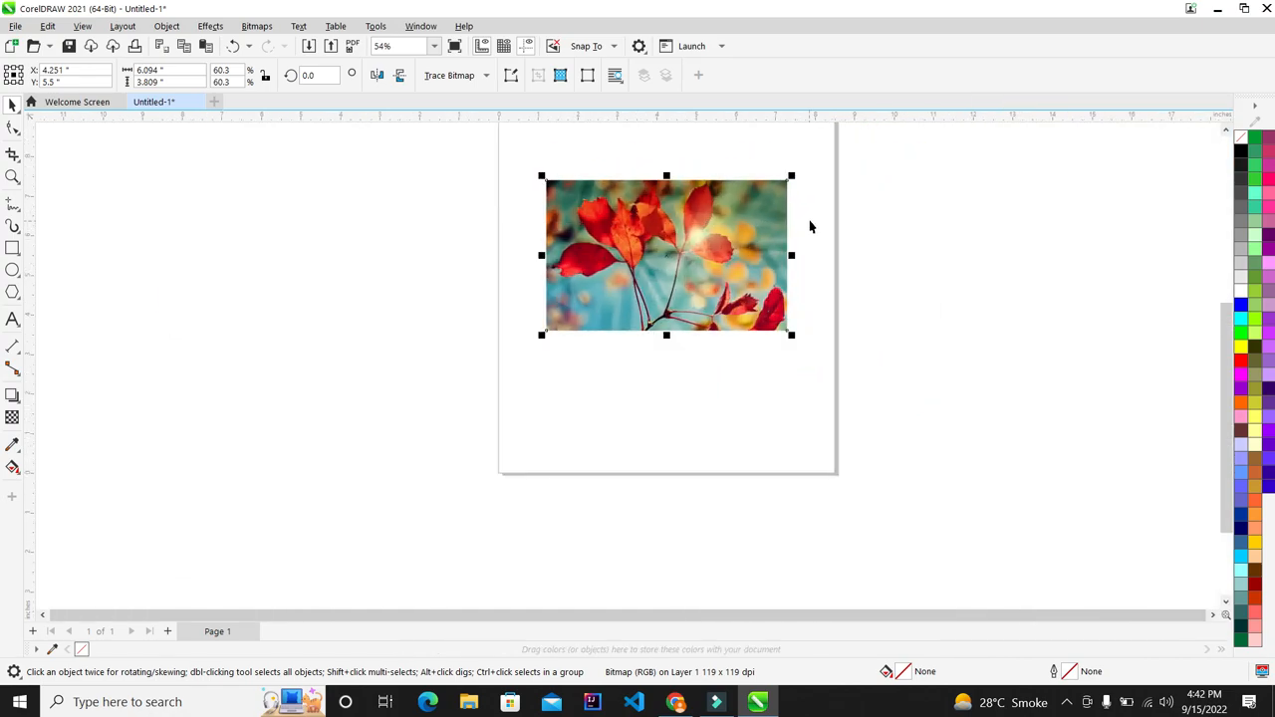
scroll(845, 212, up, 2)
click(861, 209)
Step: Draw a 3.493 × 3.809 in rectangle from the photo's top-left corner to its bottom-middle
click(12, 249)
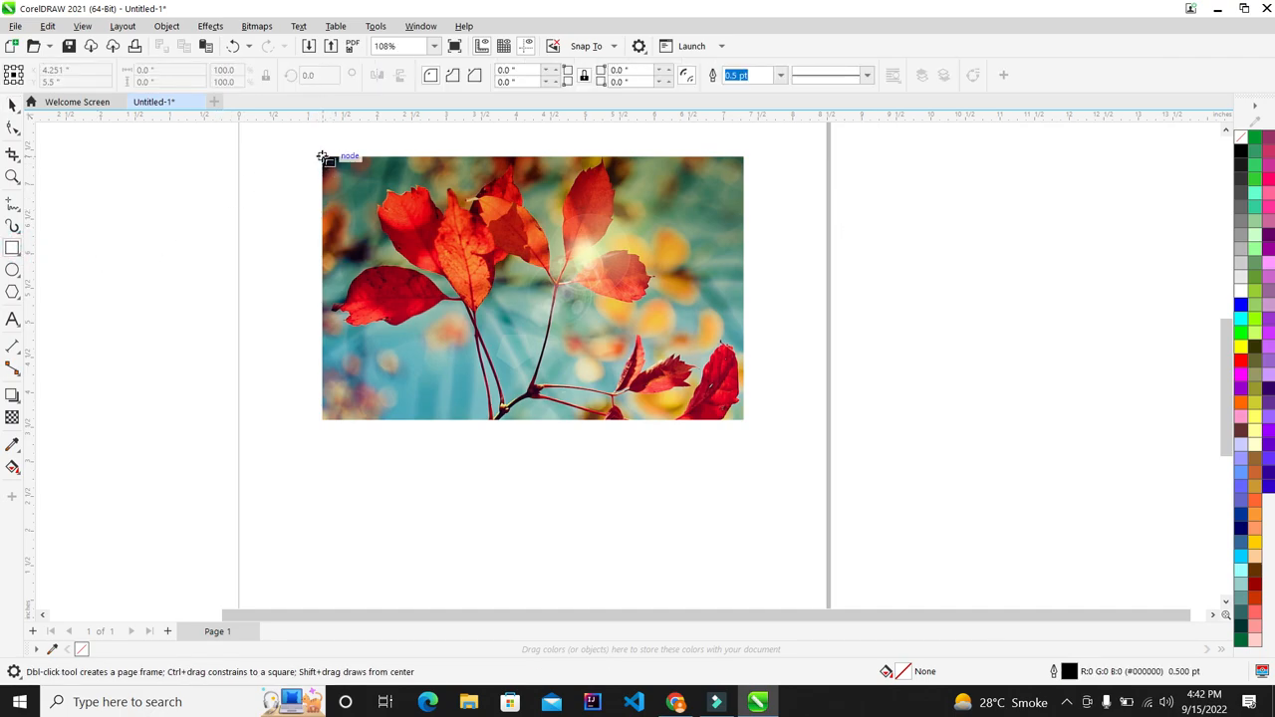
drag(322, 156, 568, 422)
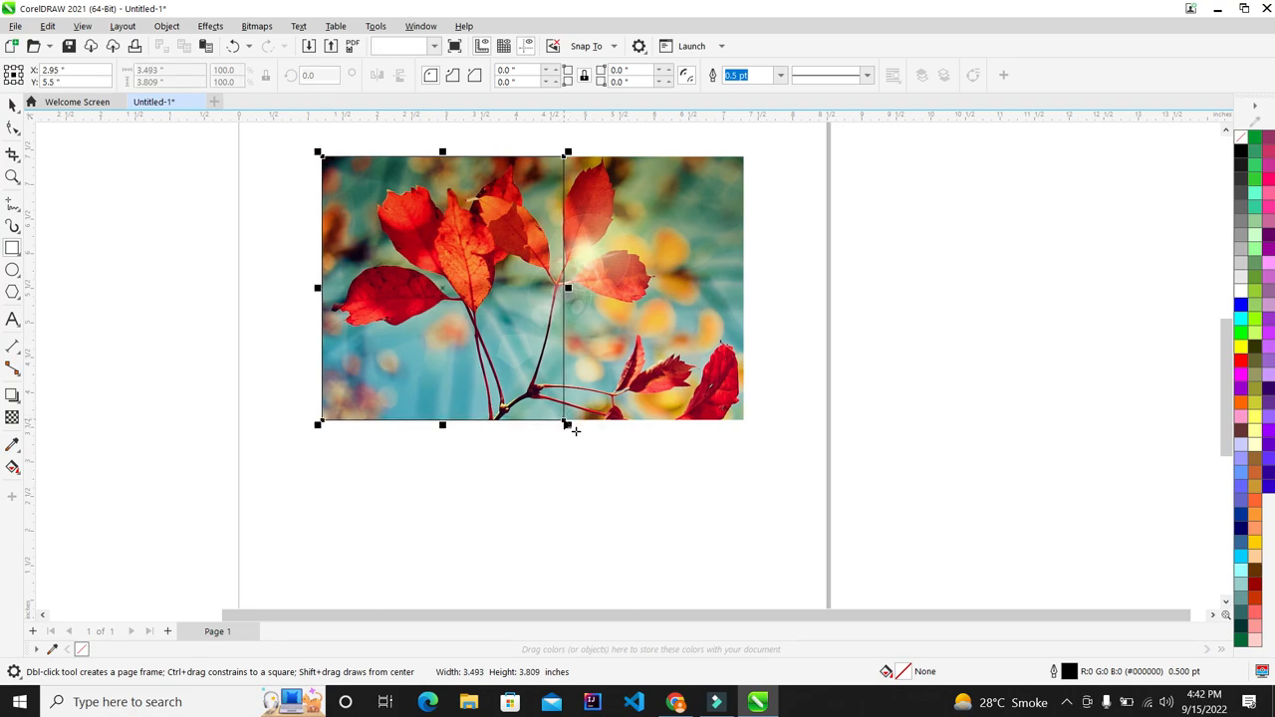
scroll(504, 185, up, 1)
scroll(626, 242, up, 4)
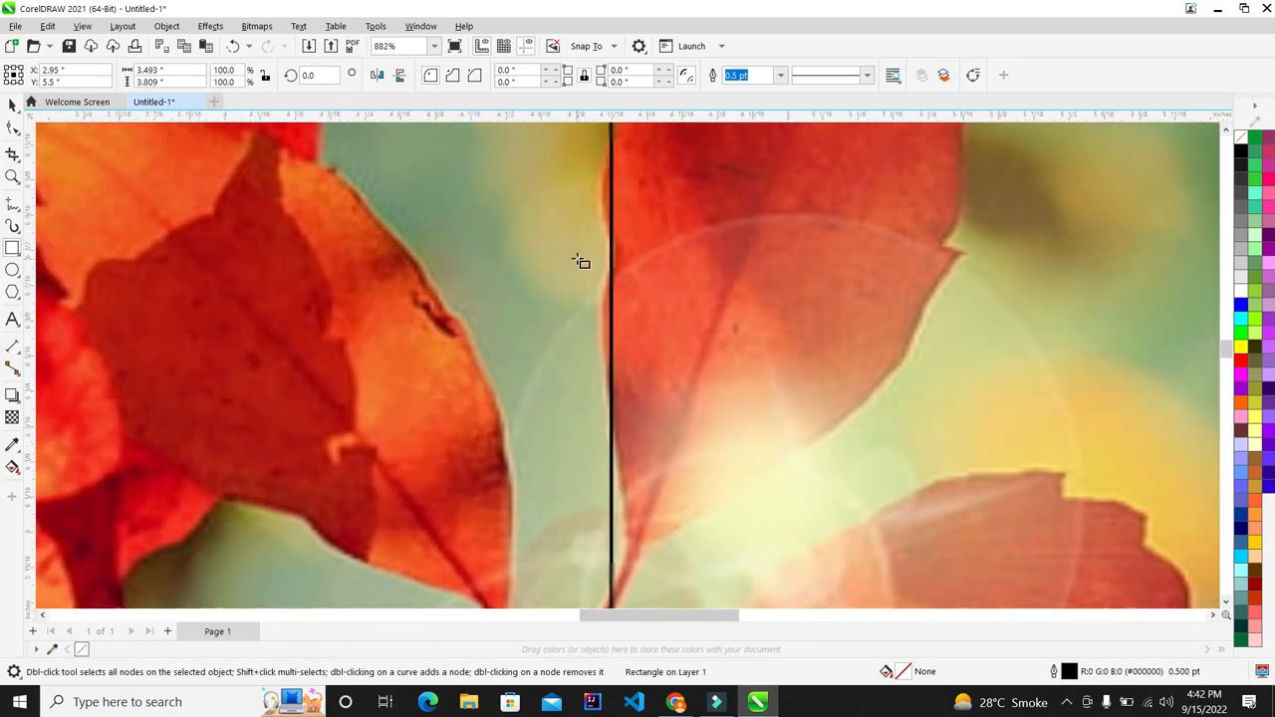
scroll(581, 261, down, 2)
scroll(581, 261, down, 3)
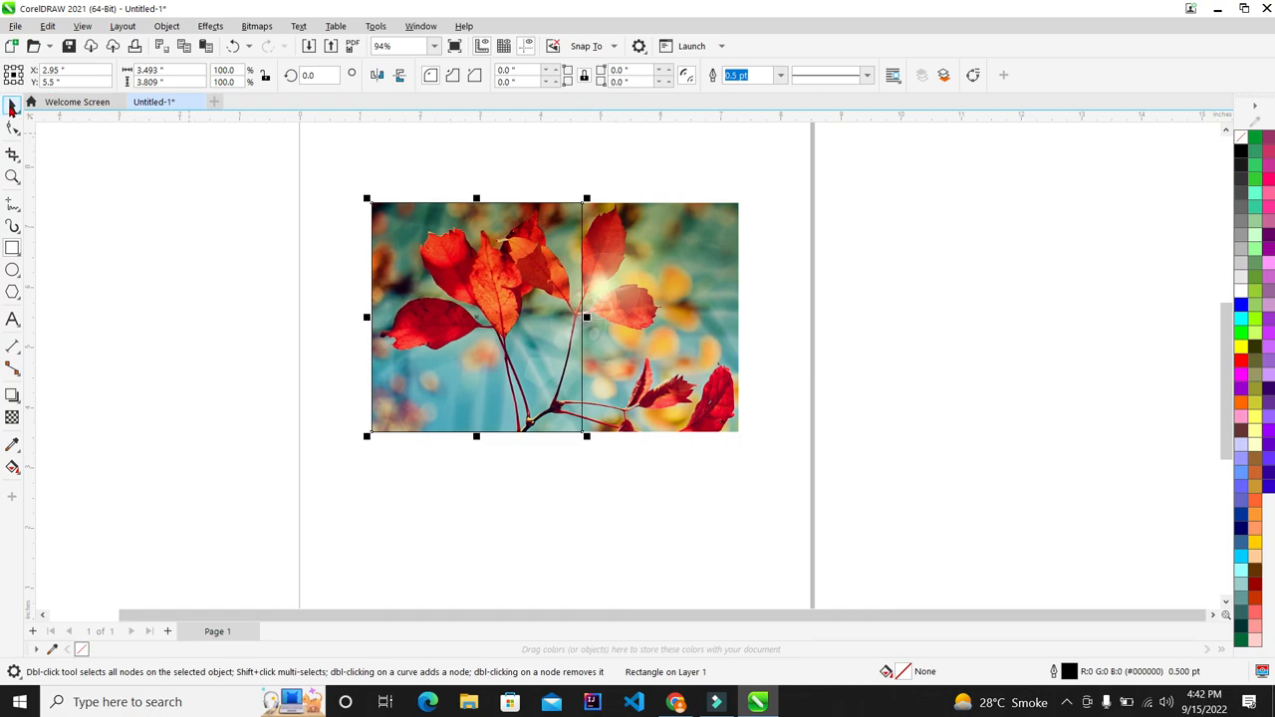
Step: Undo an accidental drag so the rectangle stays over the photo's left part
drag(458, 282, 171, 299)
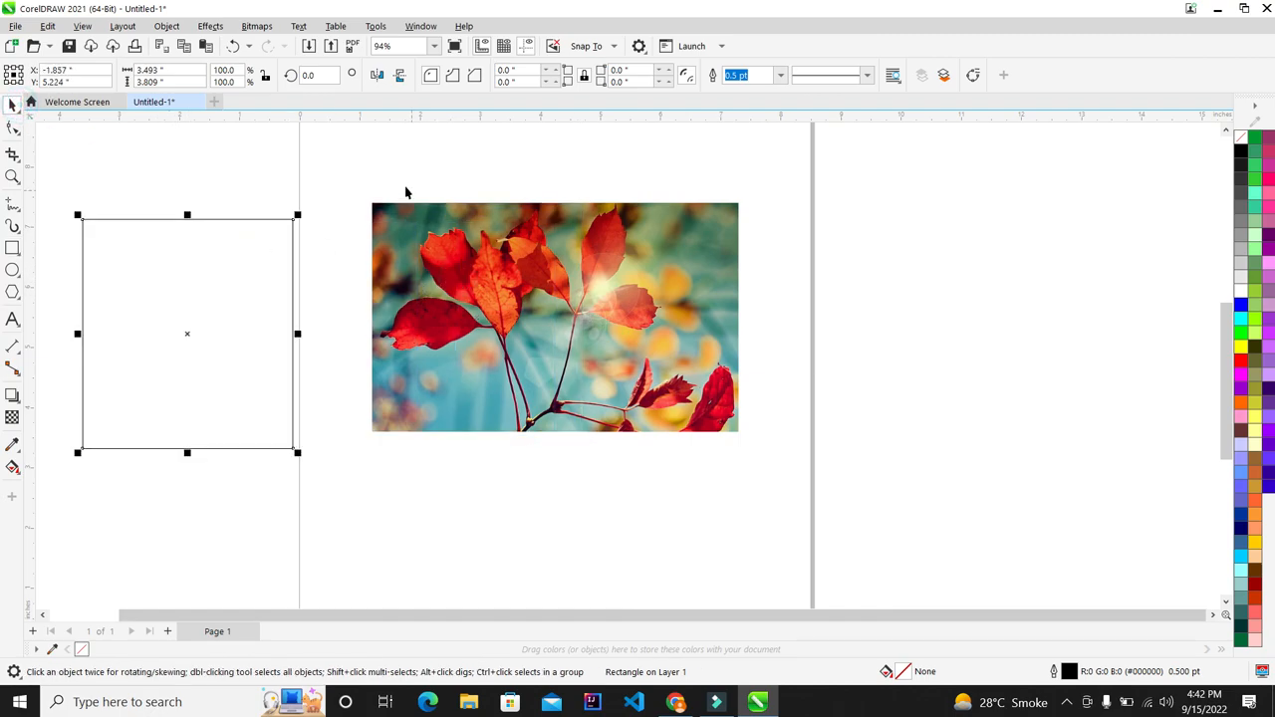
key(ctrl+z)
scroll(602, 265, up, 1)
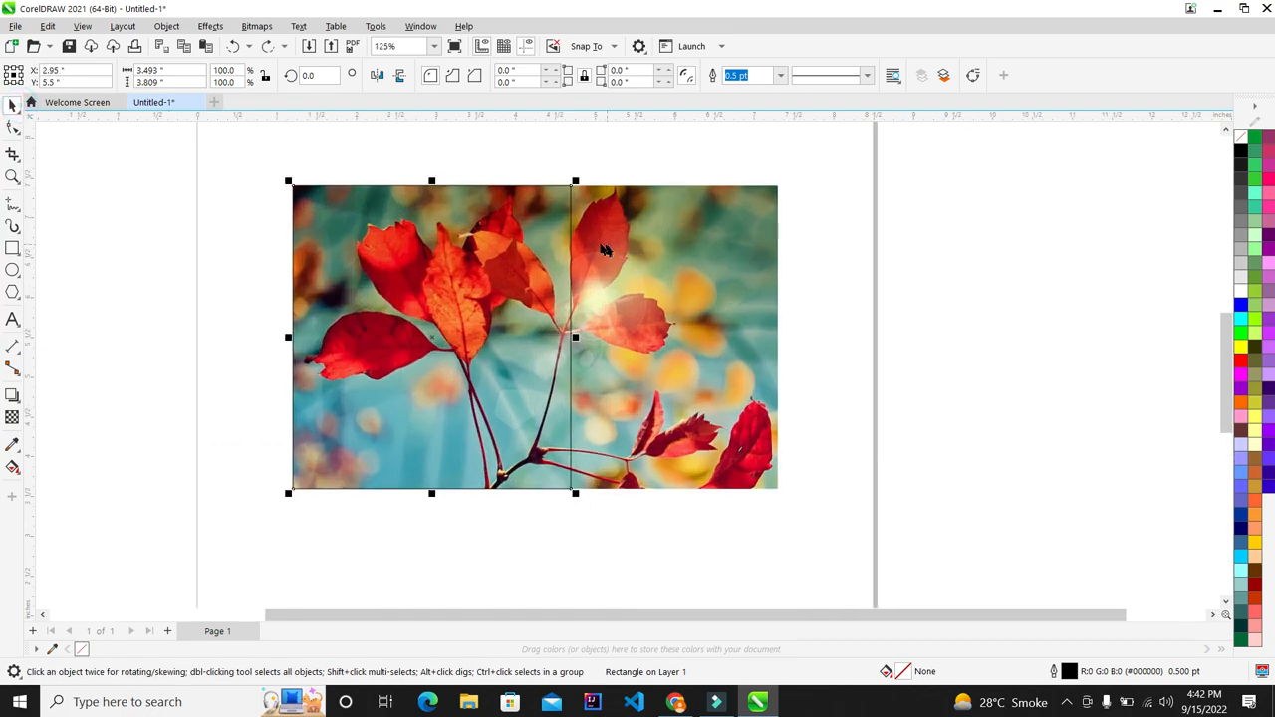
click(210, 26)
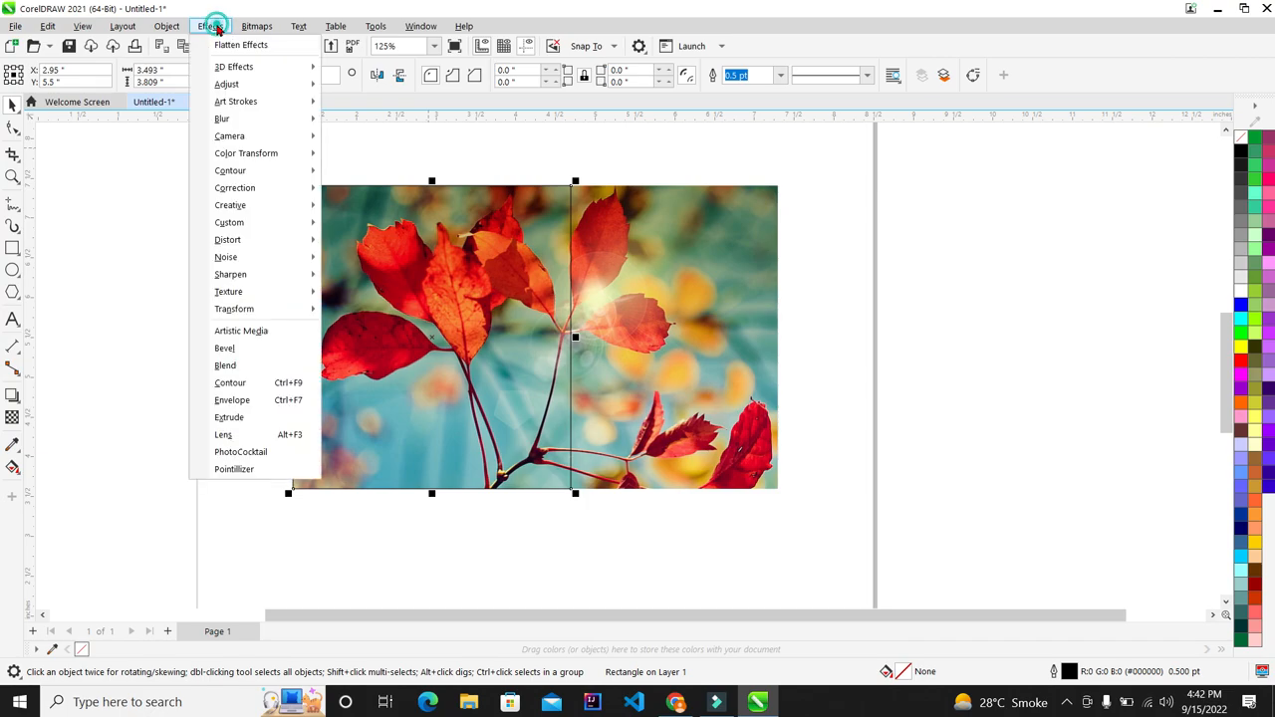
Step: Open the Lens docker and narrow the rectangle to 3.08 inches wide
click(224, 435)
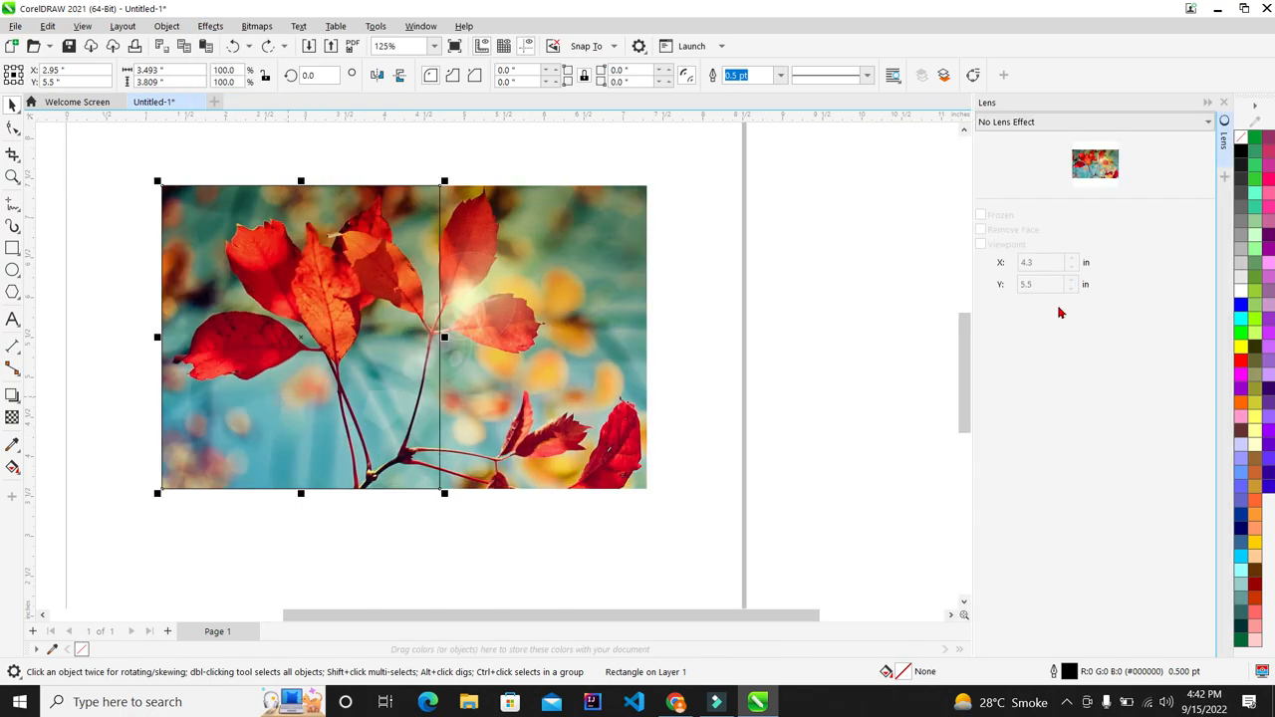
scroll(394, 295, up, 1)
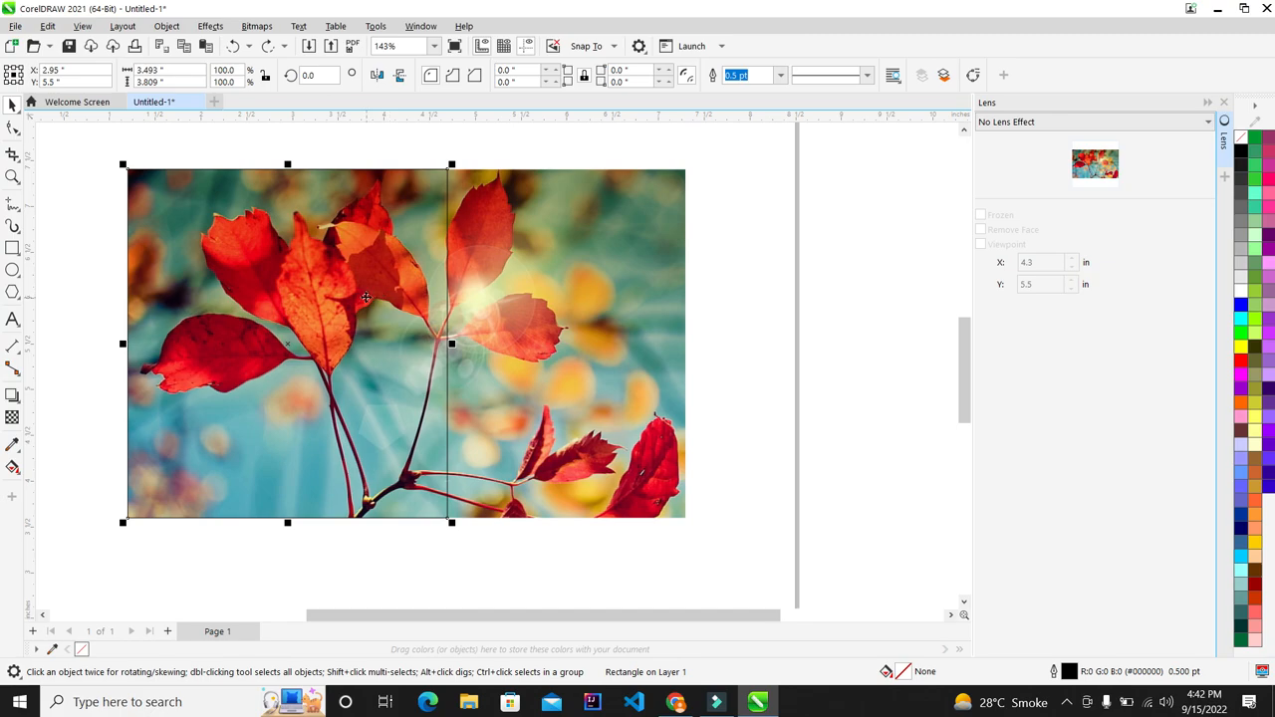
scroll(366, 296, up, 1)
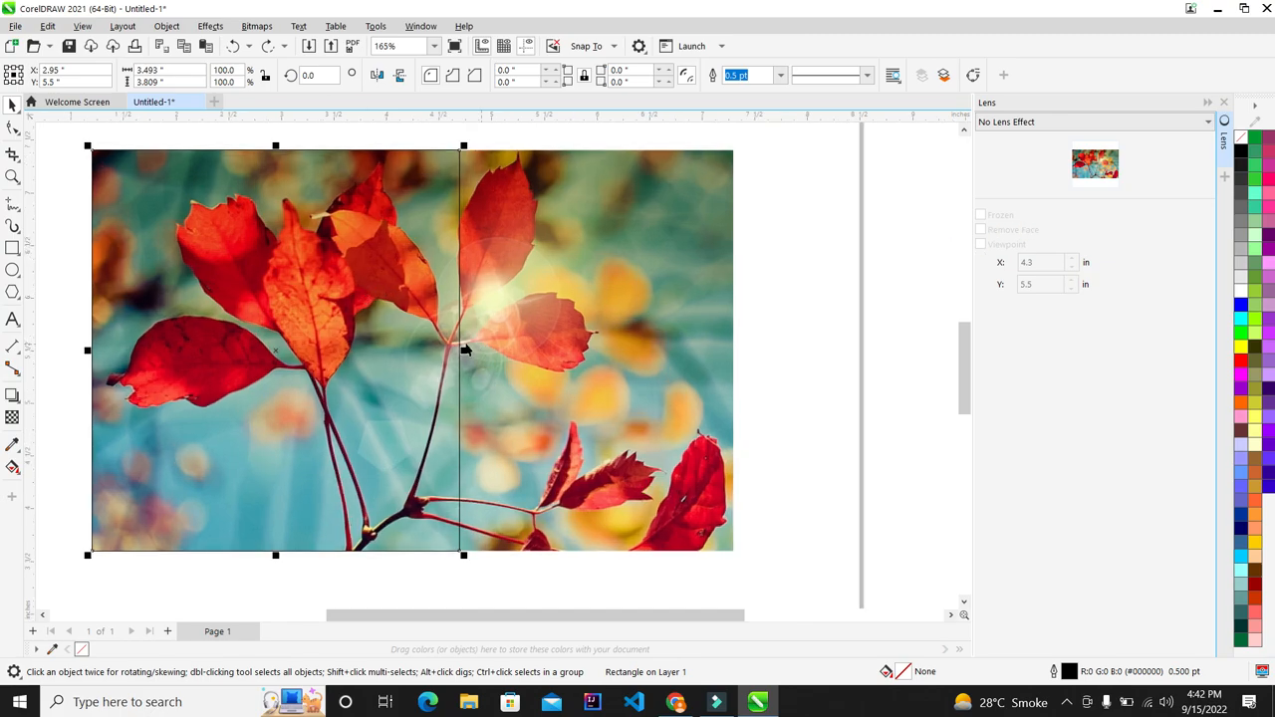
drag(466, 355, 421, 349)
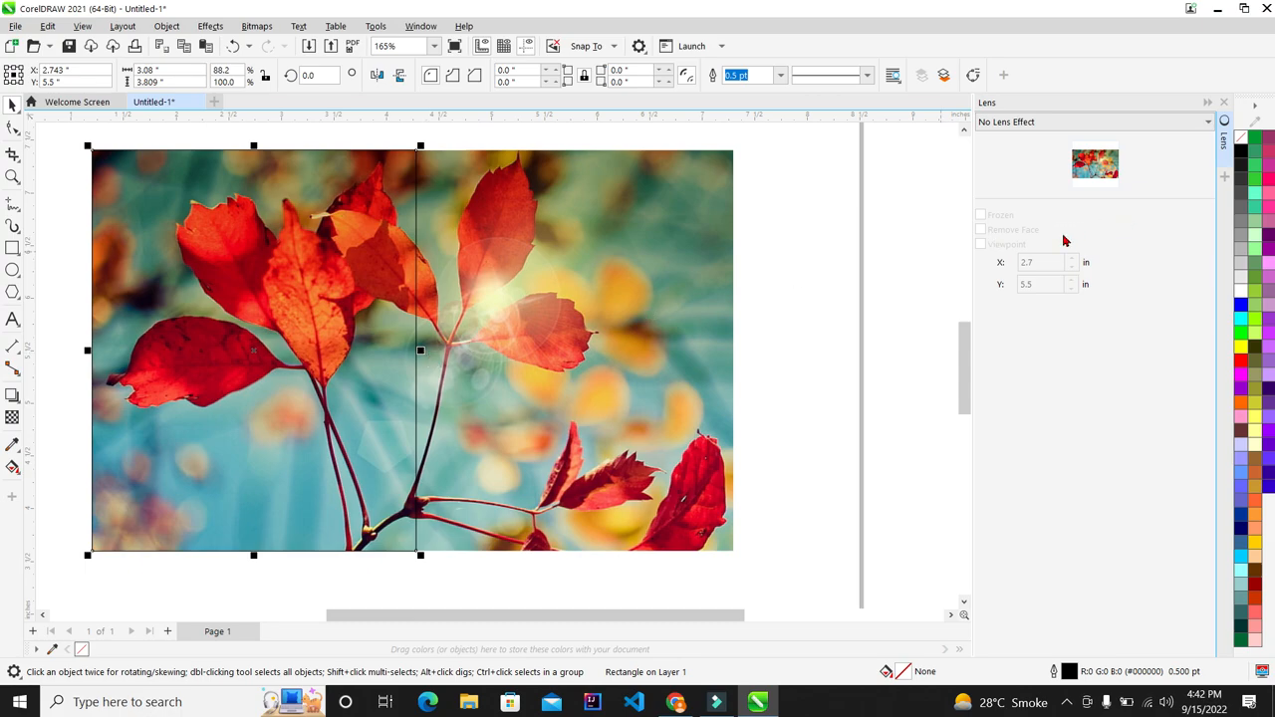
Step: Make the rectangle a Brighten lens at a 50% rate
click(1046, 122)
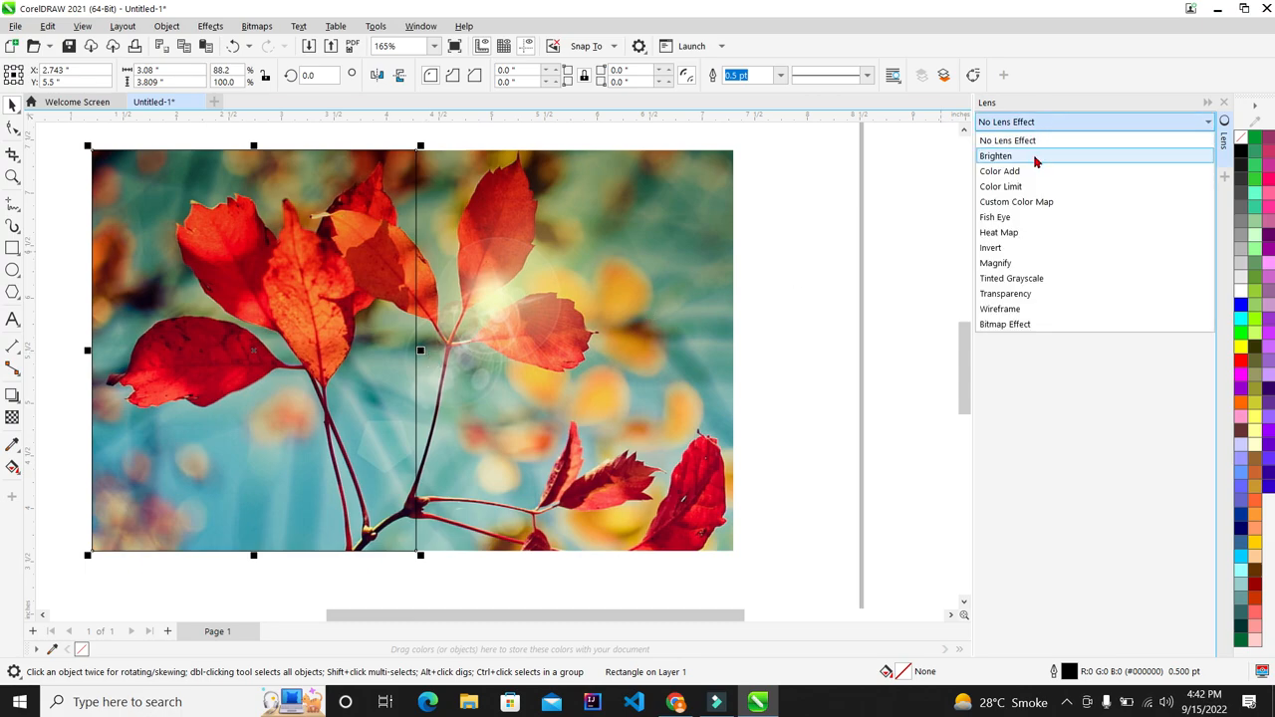
click(1039, 160)
scroll(245, 286, up, 3)
scroll(245, 288, down, 3)
scroll(200, 326, up, 1)
scroll(567, 248, down, 3)
scroll(567, 249, up, 3)
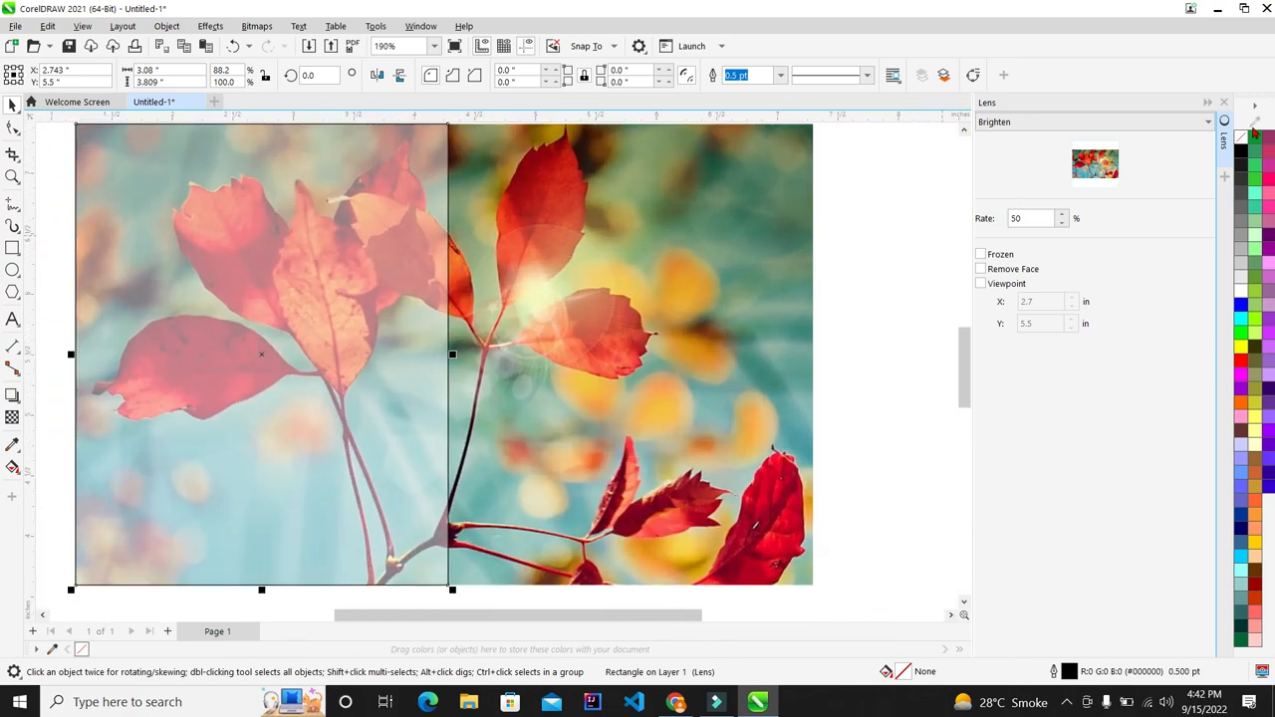
Step: Remove the rectangle's black outline using the None swatch
right_click(1242, 137)
click(1241, 151)
scroll(383, 273, up, 2)
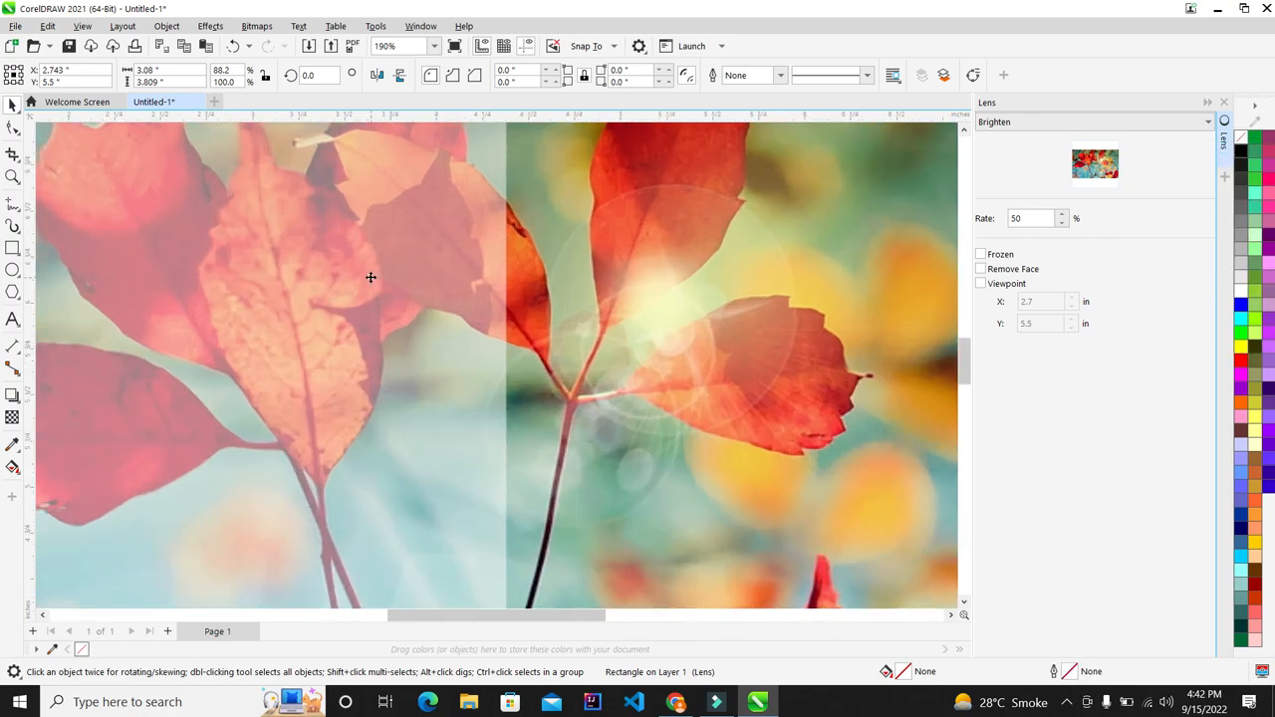
scroll(456, 297, up, 2)
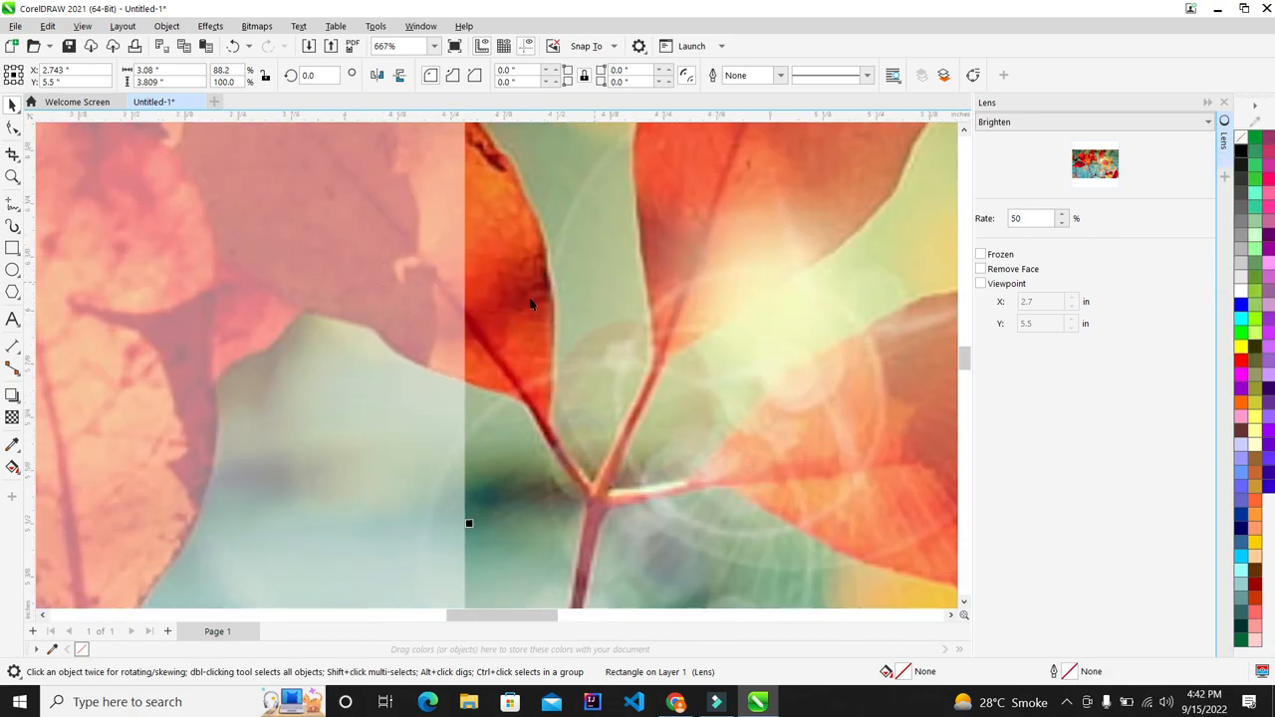
scroll(357, 309, down, 5)
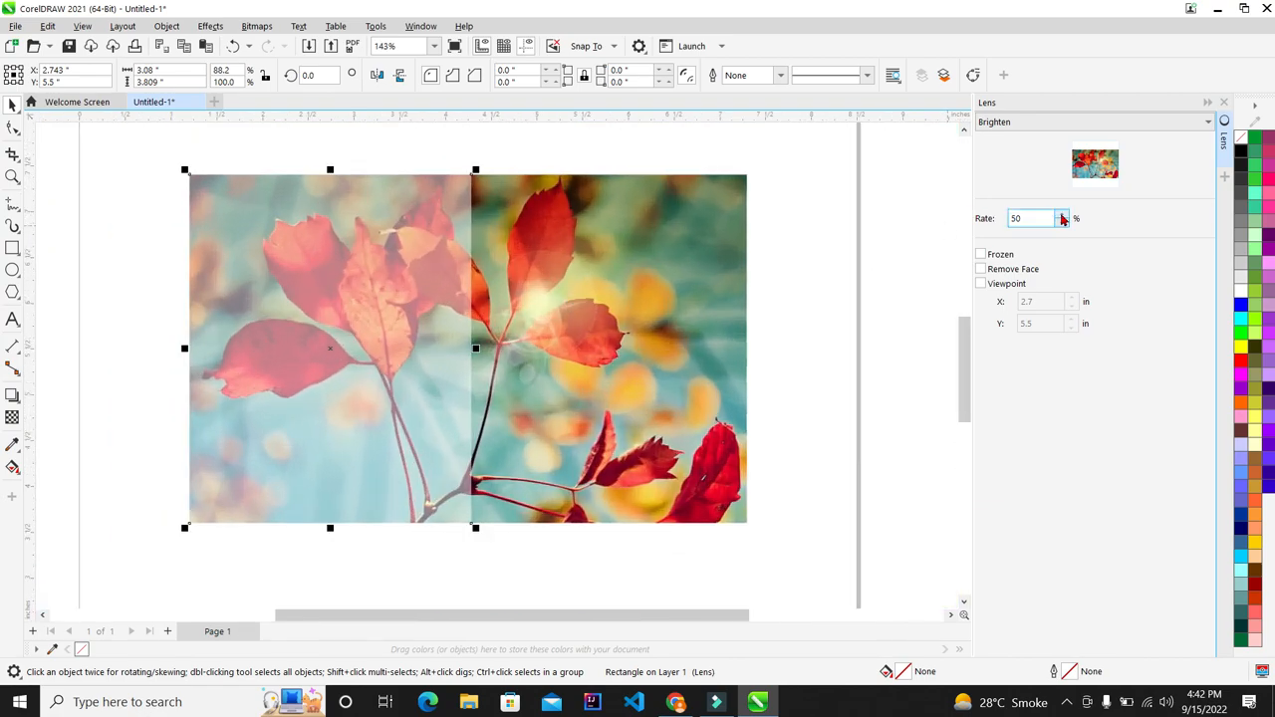
Step: Compare Brighten rates of 100%, 80%, 30%, 35% and 20% on the photo
click(1062, 218)
click(1062, 218)
click(1062, 218)
click(1062, 219)
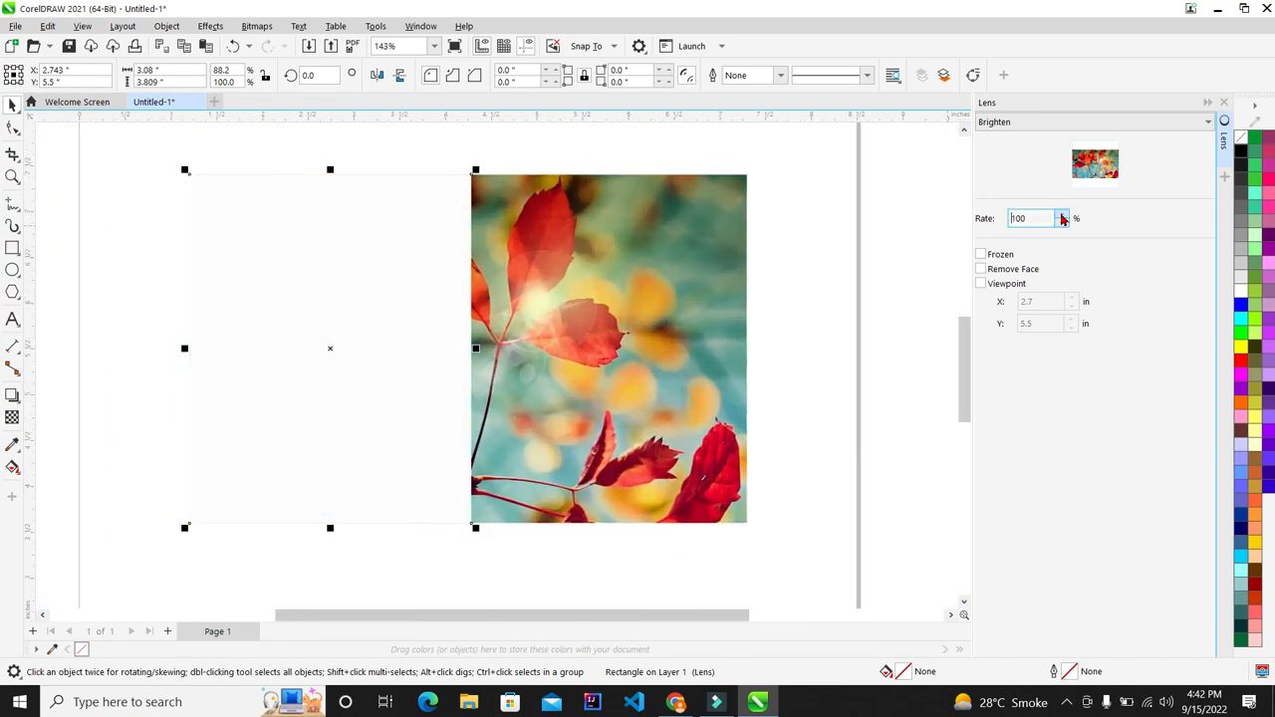
click(1061, 227)
click(1061, 227)
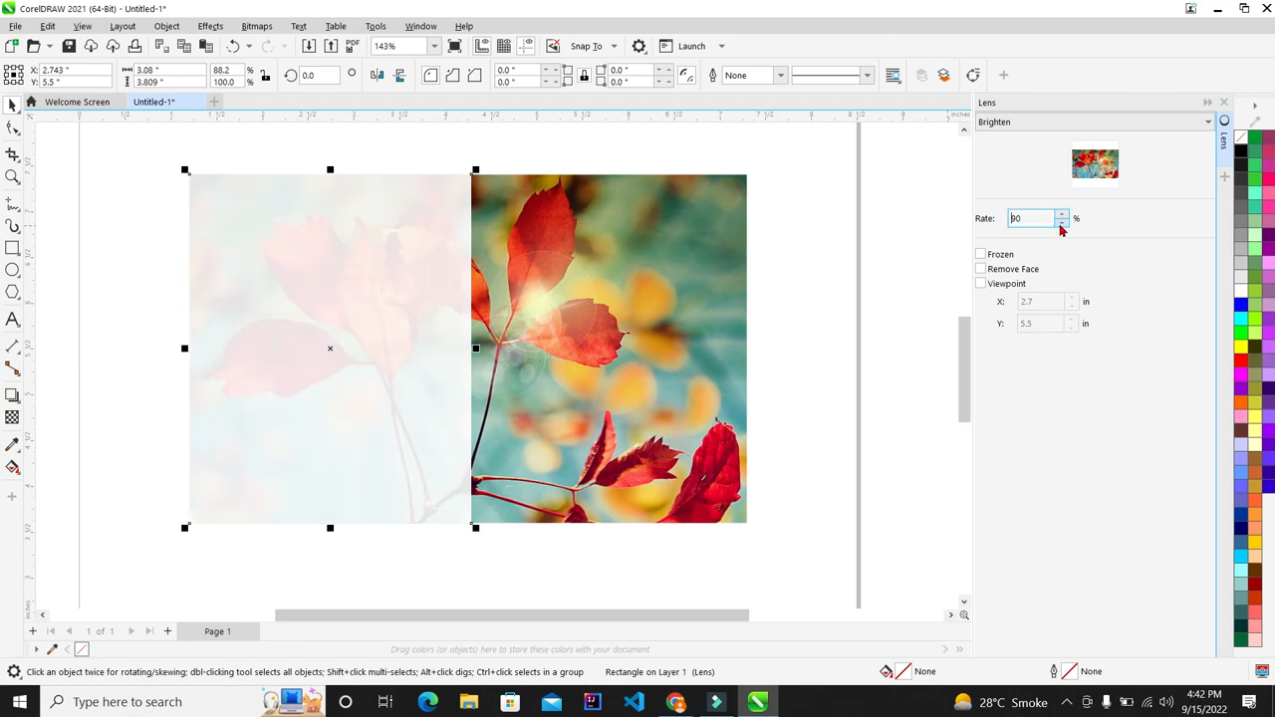
click(1061, 227)
click(1061, 227)
click(1061, 227)
click(1061, 227)
click(1061, 227)
click(1061, 228)
click(1063, 227)
click(1062, 216)
click(1062, 215)
click(1062, 215)
click(1062, 215)
click(1062, 228)
click(1062, 227)
click(1062, 227)
Step: Try rates of 30%, 40%, 25% and 55%, then settle the Brighten rate at 45%
scroll(438, 284, up, 3)
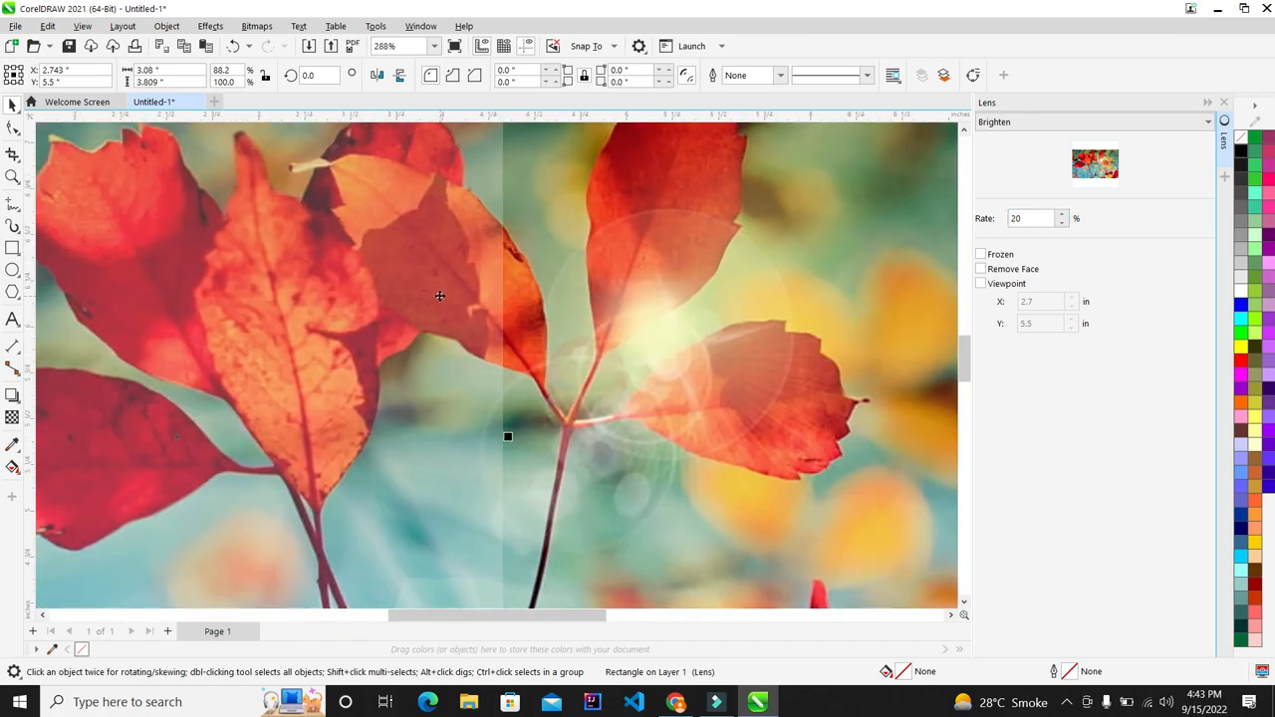
scroll(440, 296, down, 3)
scroll(428, 295, up, 1)
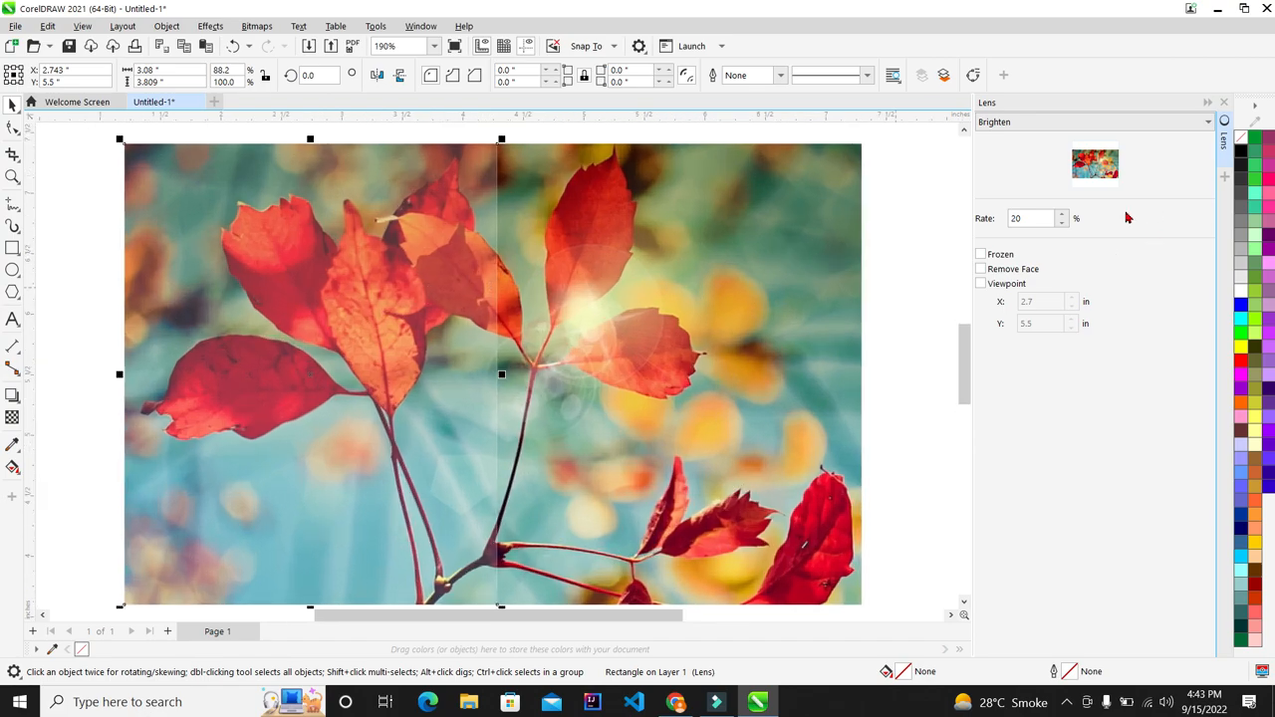
click(1062, 215)
click(1062, 215)
click(1062, 216)
click(1062, 215)
click(1063, 222)
click(1063, 222)
click(1063, 222)
scroll(735, 281, down, 4)
scroll(735, 281, up, 3)
scroll(735, 282, down, 3)
scroll(585, 308, up, 3)
click(1062, 215)
click(1062, 215)
click(1062, 215)
click(1062, 215)
click(1062, 215)
click(1062, 215)
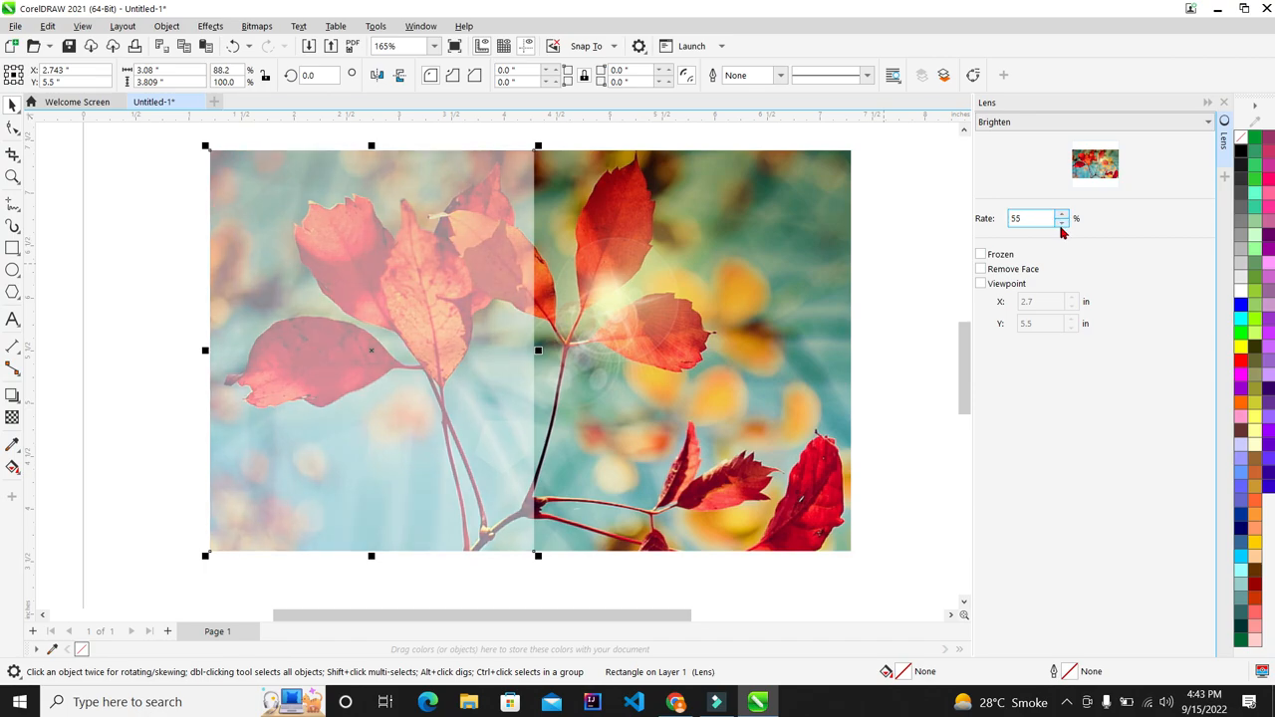
click(1063, 222)
click(1063, 223)
drag(1038, 220, 934, 224)
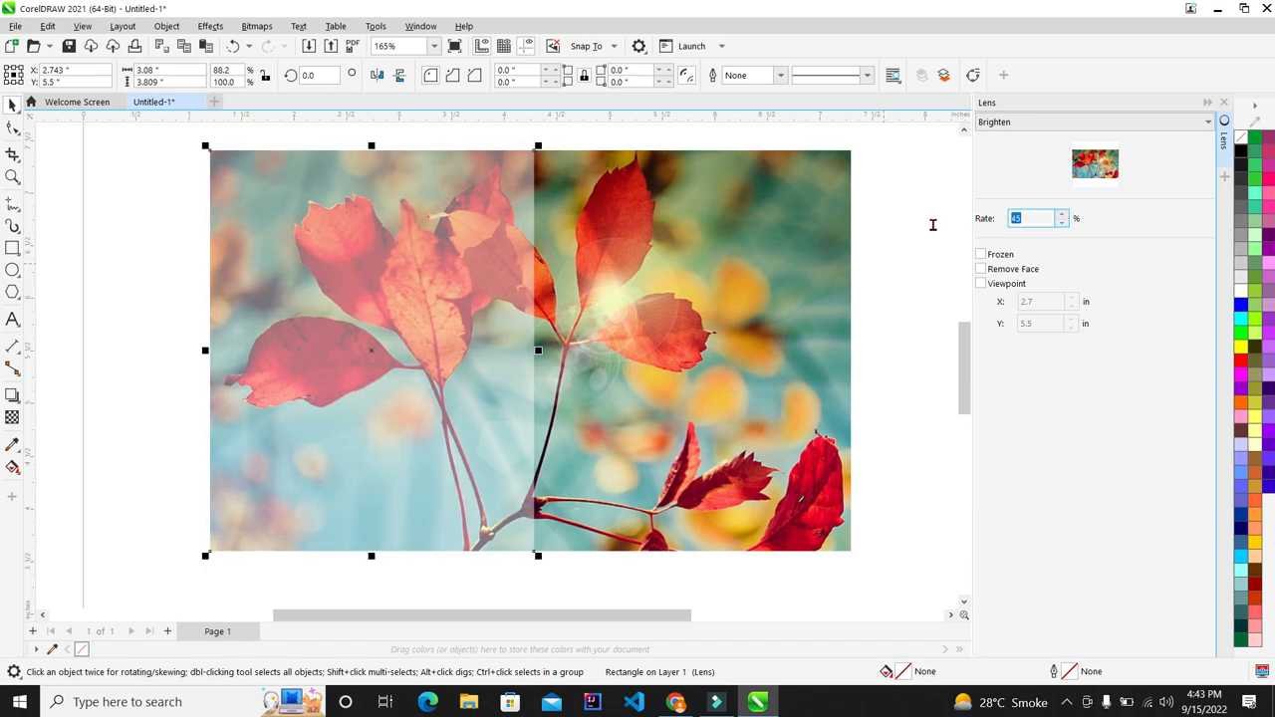
click(1037, 219)
scroll(881, 239, down, 2)
click(835, 251)
scroll(611, 285, up, 1)
drag(592, 281, 296, 329)
scroll(597, 267, down, 2)
scroll(310, 341, up, 1)
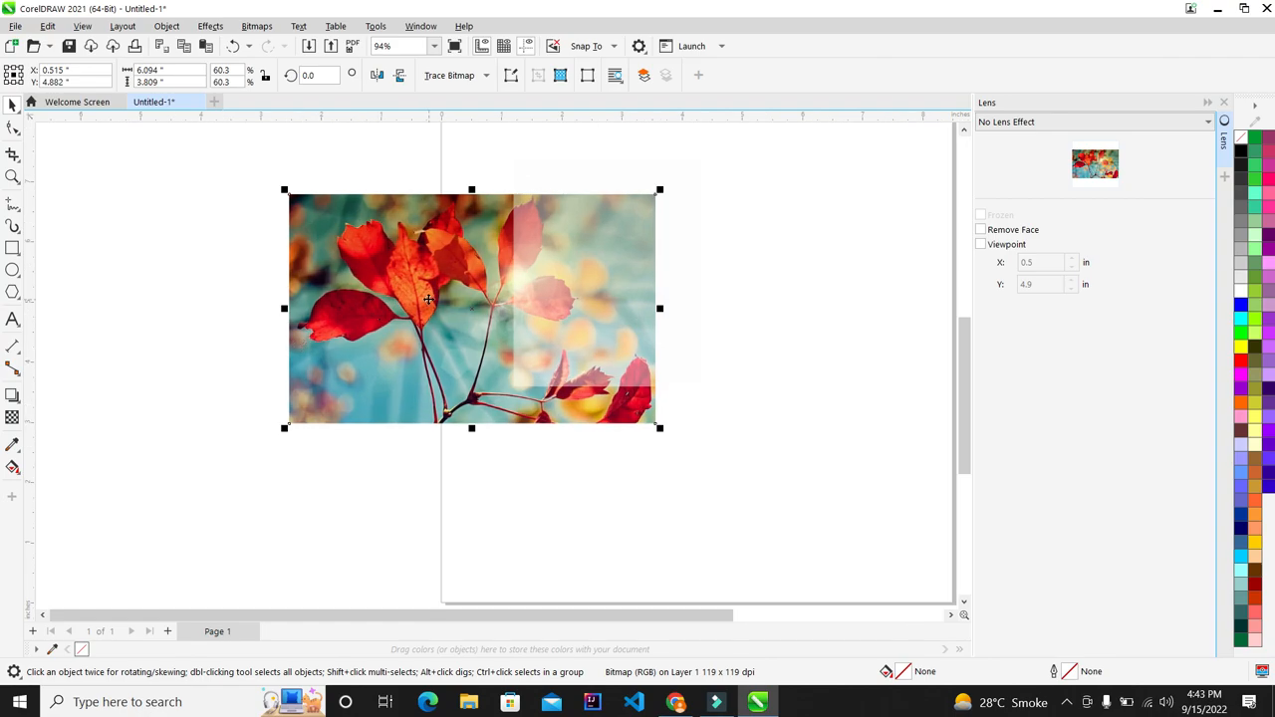
key(ctrl+z)
click(744, 452)
scroll(695, 253, up, 3)
scroll(543, 239, down, 4)
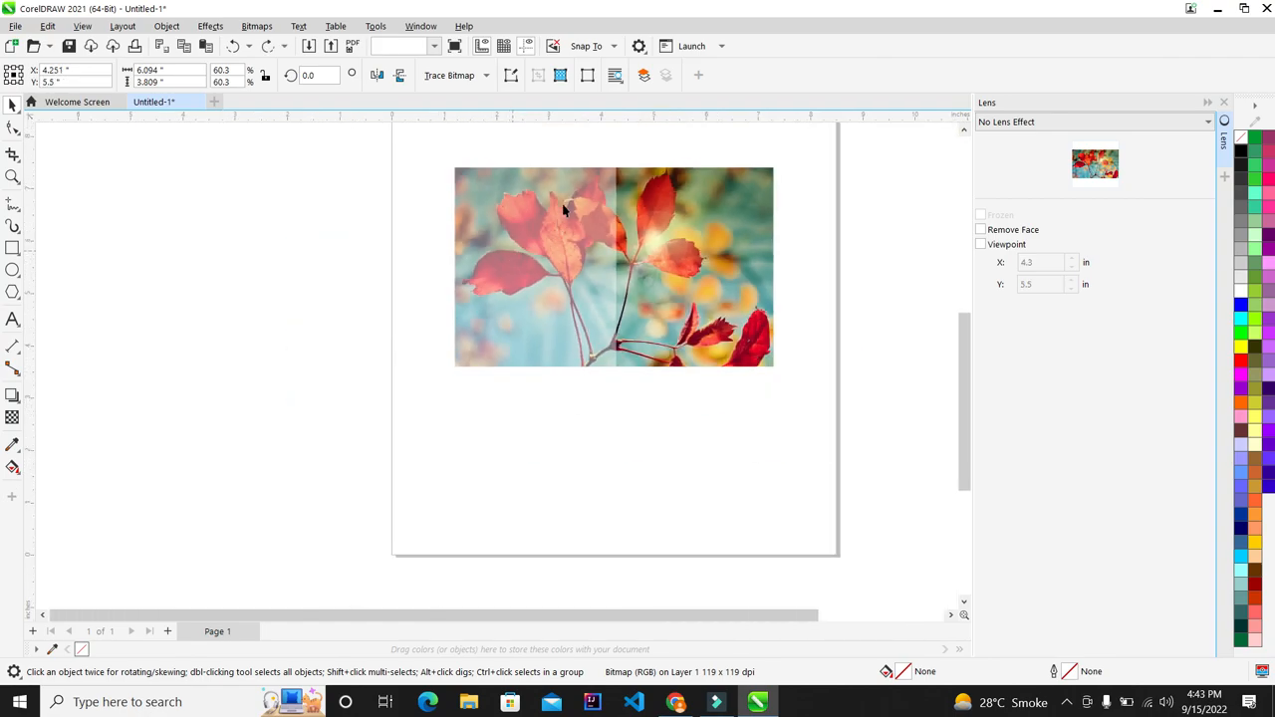
scroll(561, 206, up, 3)
drag(335, 129, 648, 465)
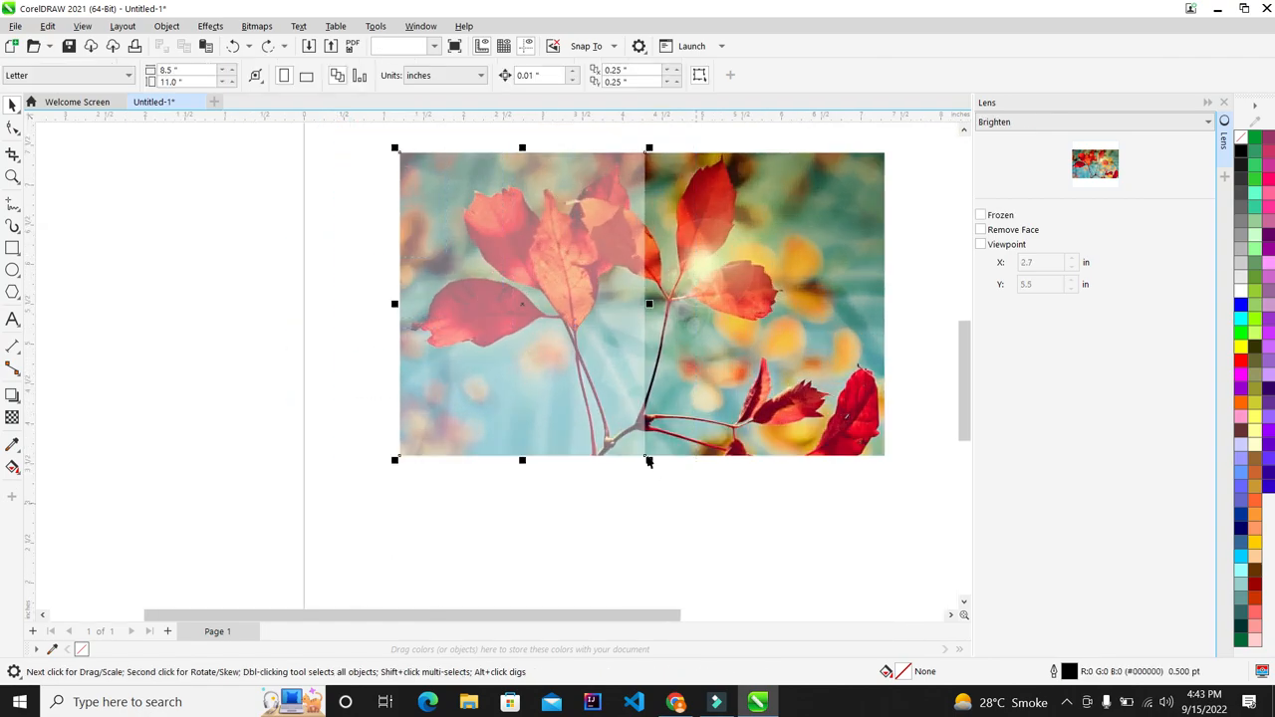
scroll(664, 350, down, 1)
scroll(664, 350, up, 1)
drag(568, 353, 808, 352)
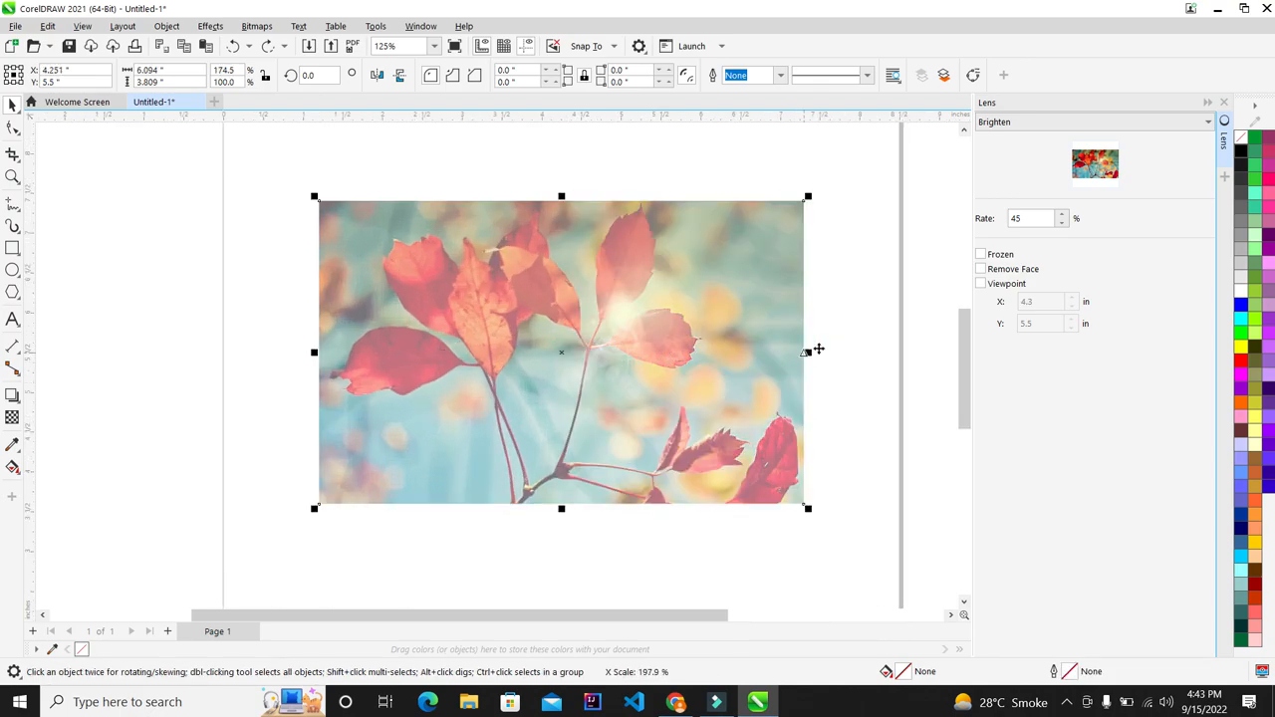
click(880, 325)
key(ctrl+z)
drag(570, 356, 401, 352)
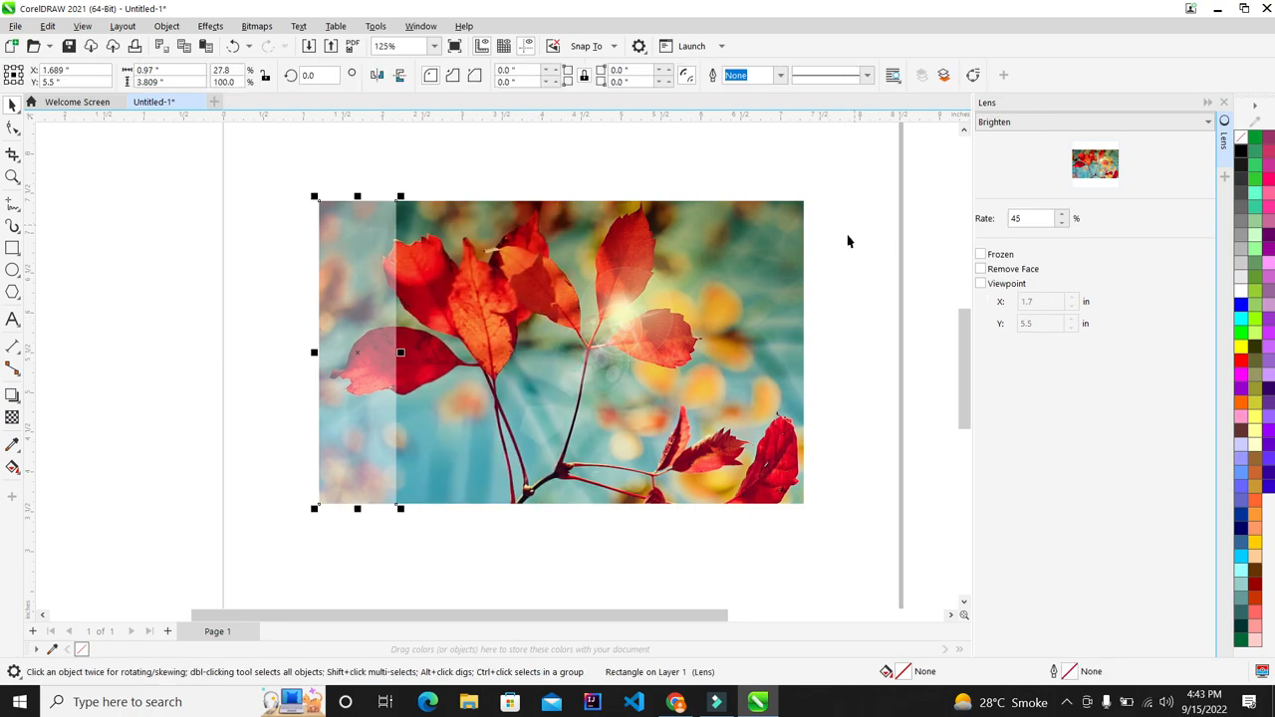
key(ctrl+z)
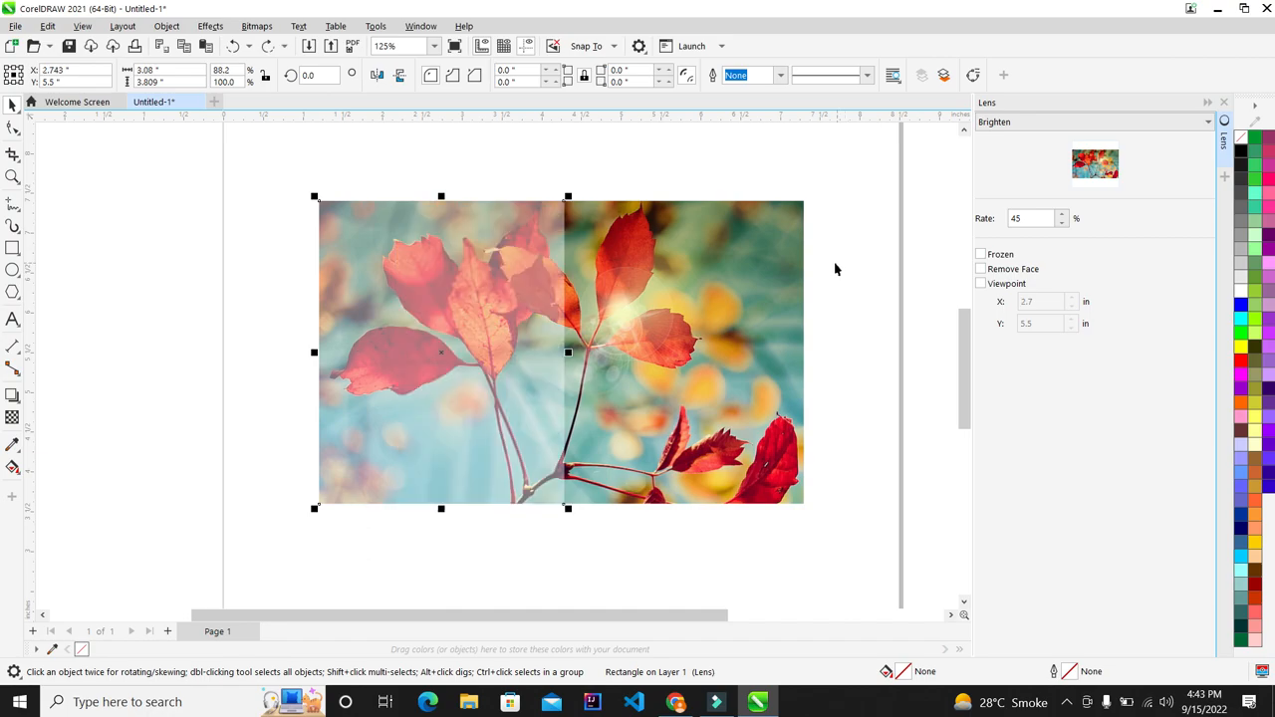
scroll(558, 291, up, 1)
scroll(572, 288, down, 1)
scroll(608, 277, up, 1)
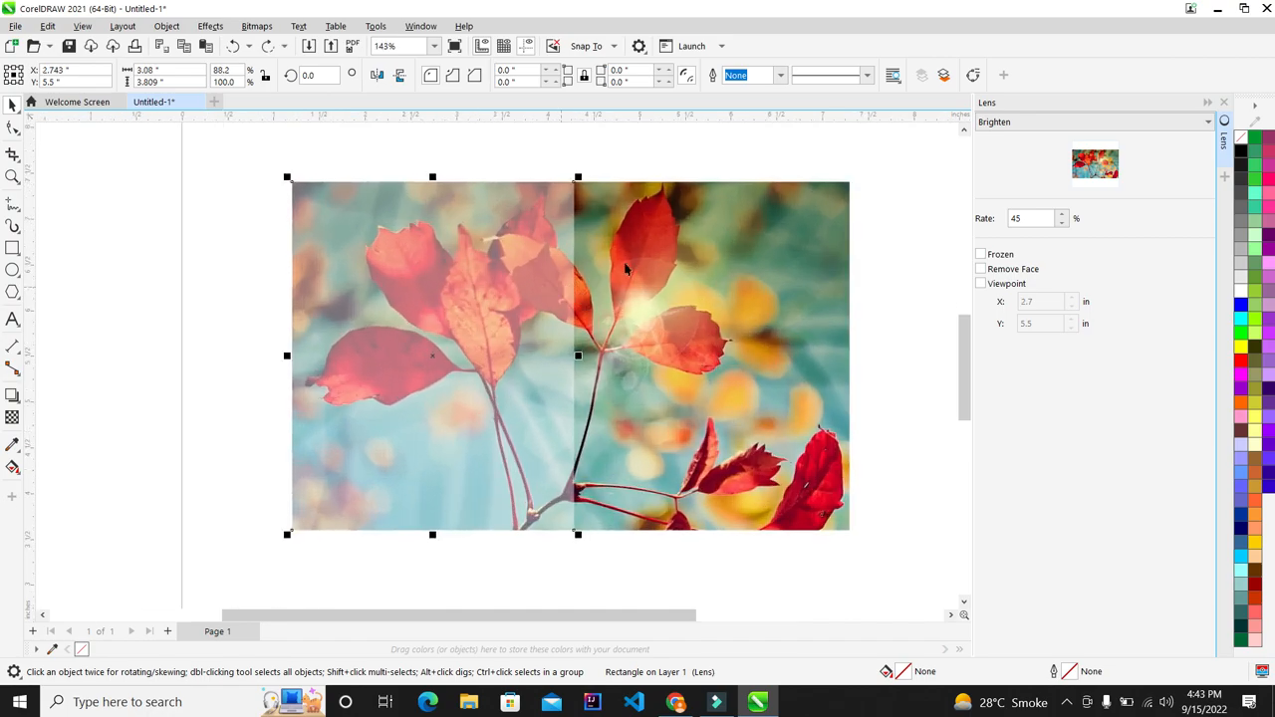
Step: Freeze the Brighten lens and drag the frozen copy off the photo, back, and off again
click(985, 256)
scroll(488, 251, down, 3)
drag(506, 374, 293, 372)
scroll(226, 372, up, 1)
scroll(226, 372, up, 3)
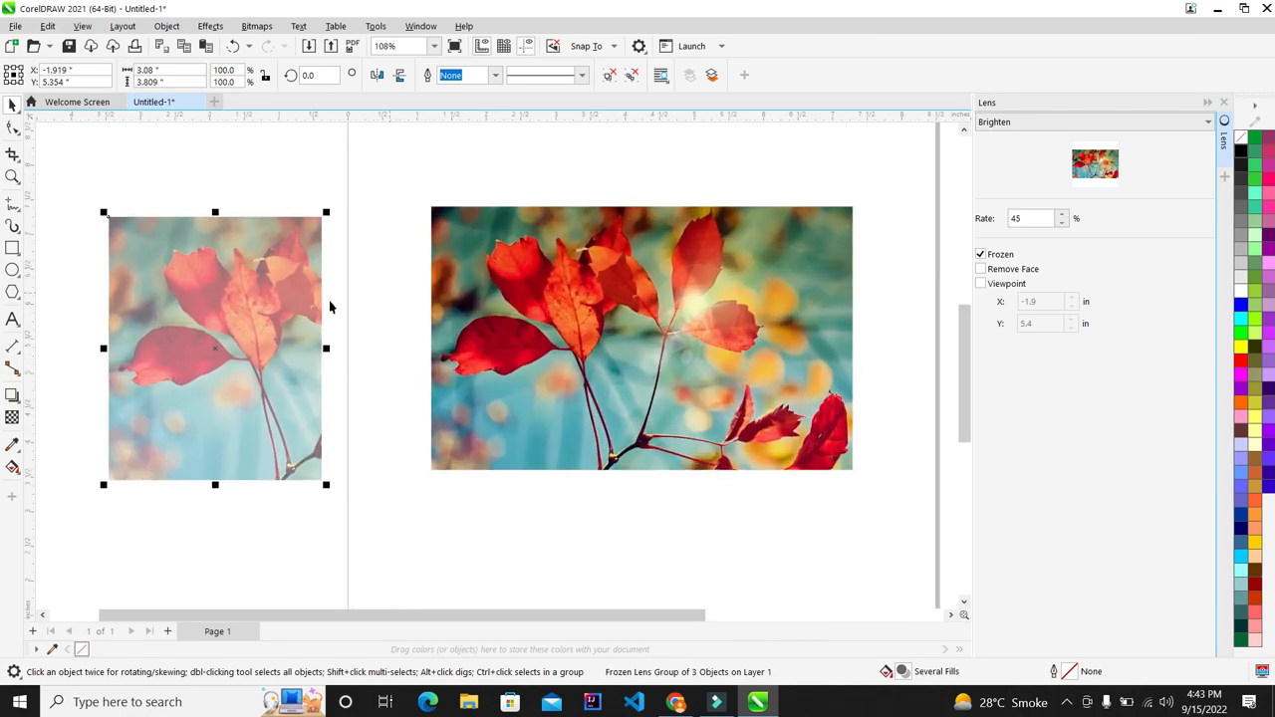
drag(274, 317, 599, 308)
scroll(493, 263, down, 3)
scroll(587, 267, up, 4)
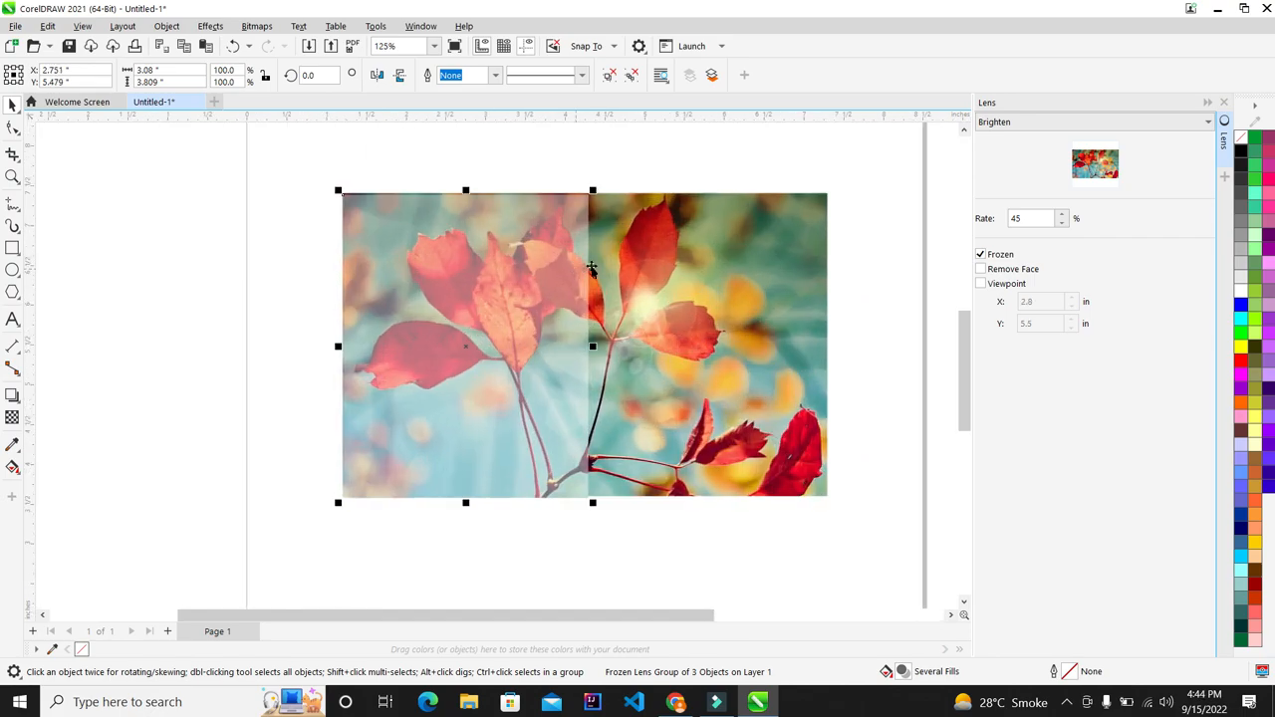
scroll(588, 282, up, 1)
scroll(583, 267, down, 3)
drag(545, 272, 430, 252)
scroll(453, 200, down, 3)
scroll(369, 237, up, 3)
Step: Delete the frozen Brighten lens group from the page
click(438, 163)
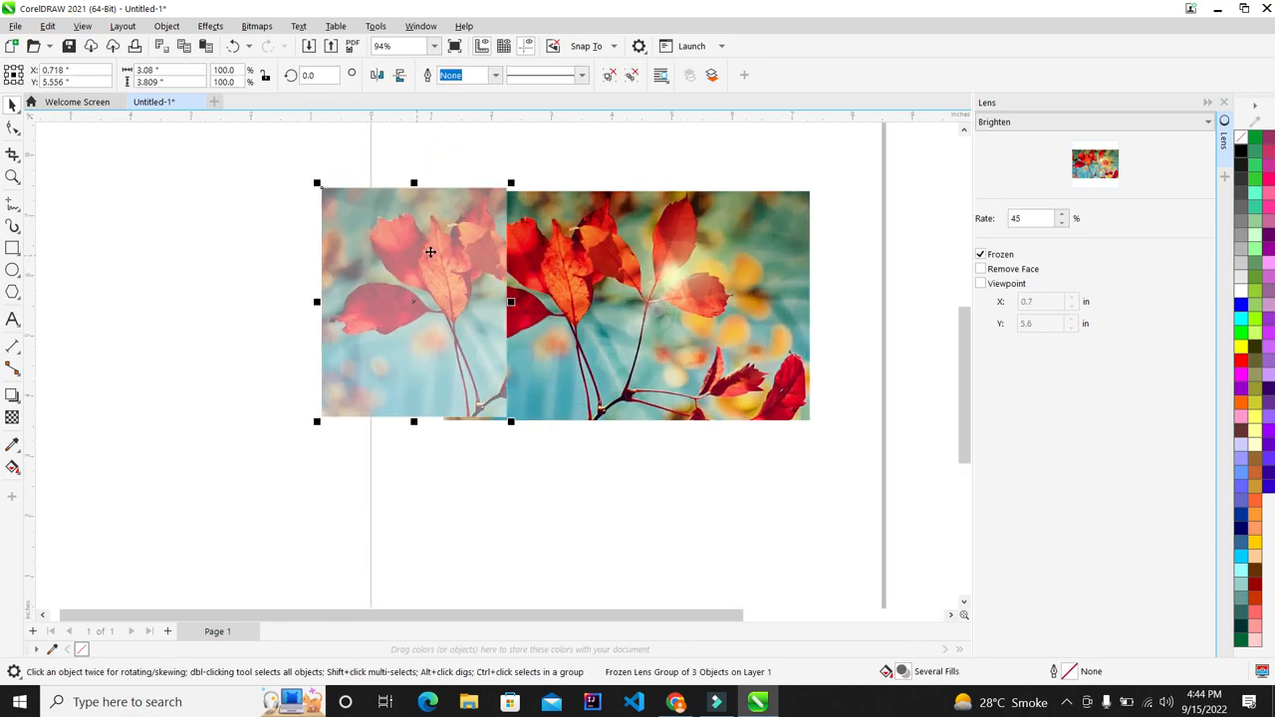
key(Delete)
scroll(418, 249, down, 3)
scroll(375, 250, up, 3)
scroll(423, 253, down, 3)
scroll(466, 253, up, 3)
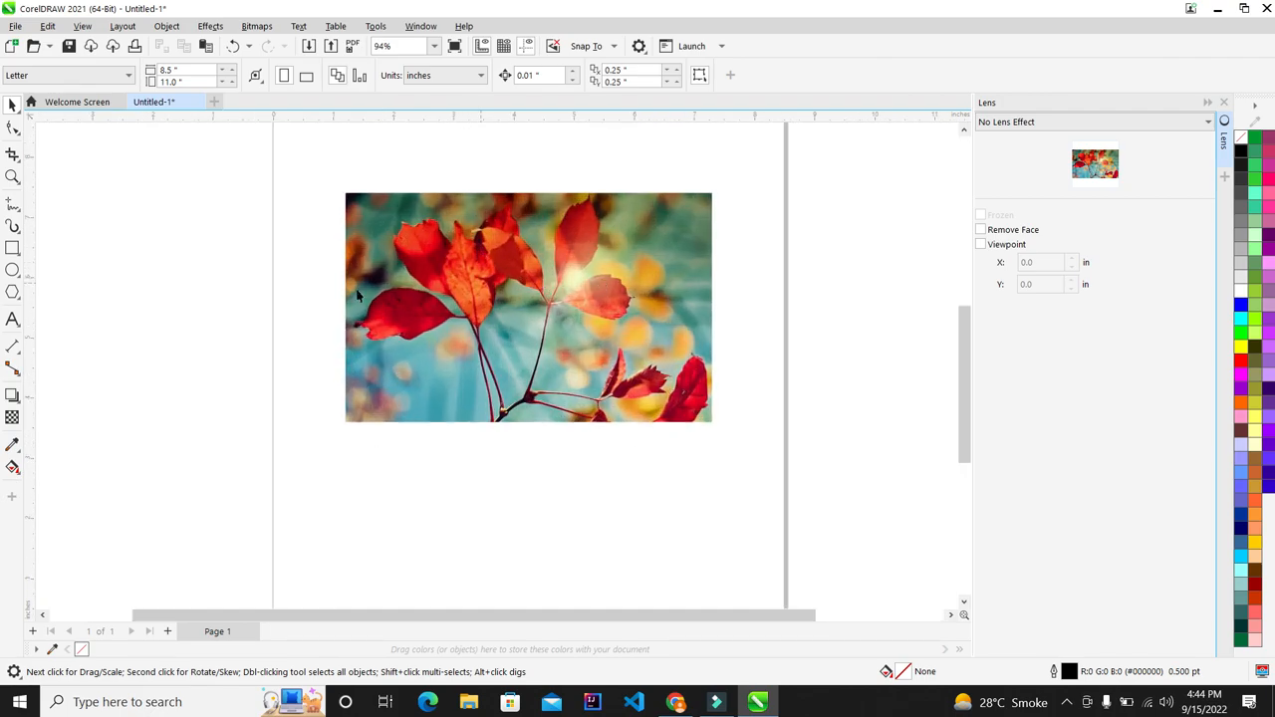
Step: Draw a square from the photo's top-left corner and narrow it to about 3.05 inches wide
click(12, 248)
drag(345, 193, 572, 421)
scroll(657, 329, up, 1)
click(12, 103)
drag(547, 304, 496, 301)
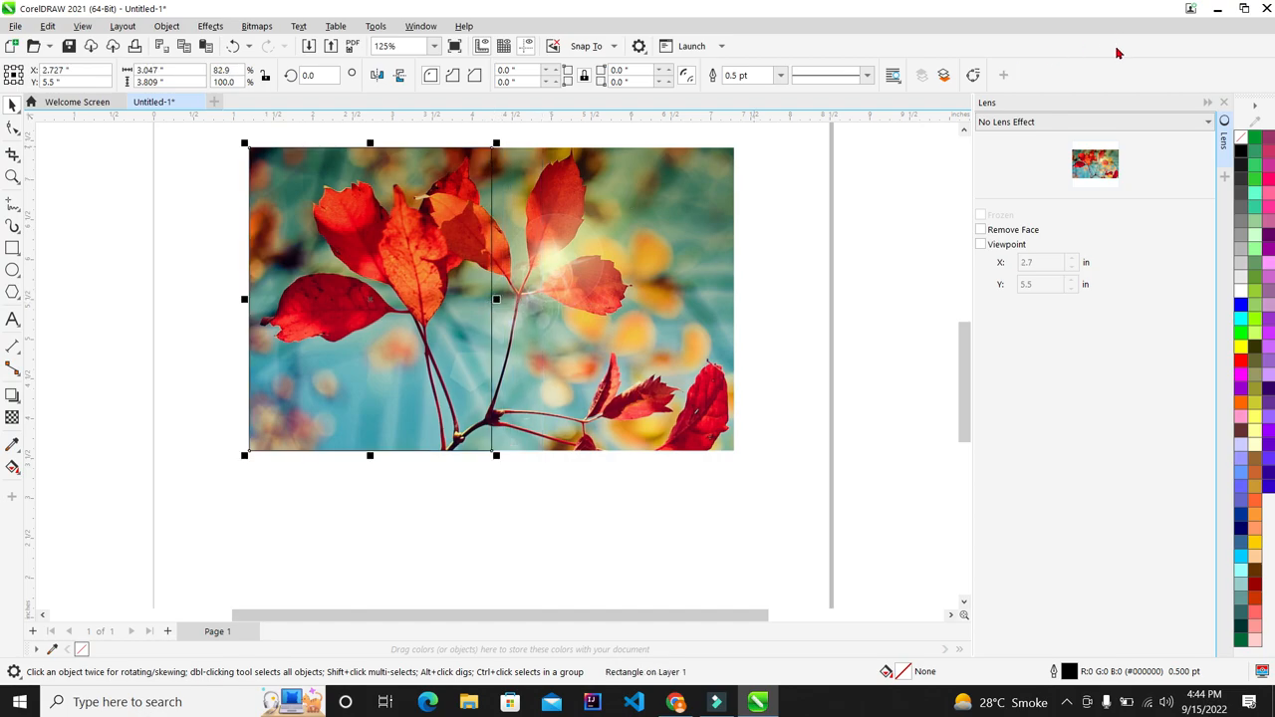
Step: Apply a pure red Color Add lens to the rectangle
click(1129, 124)
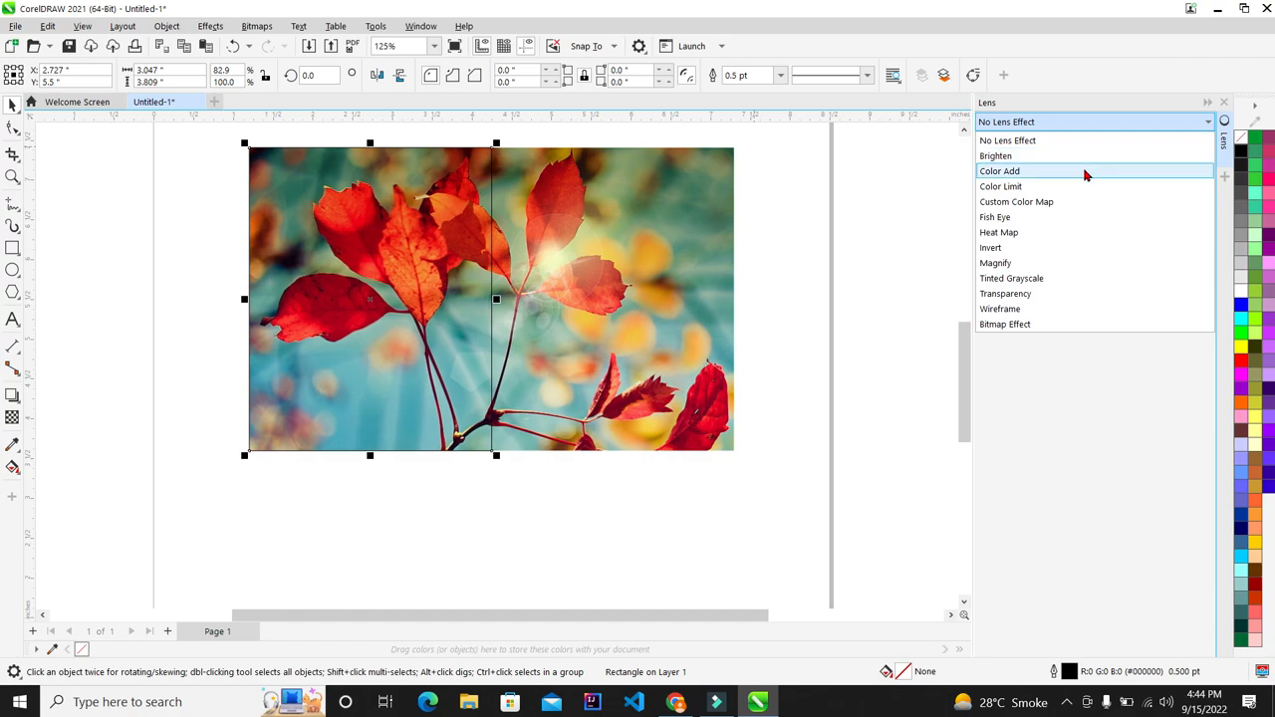
click(1086, 171)
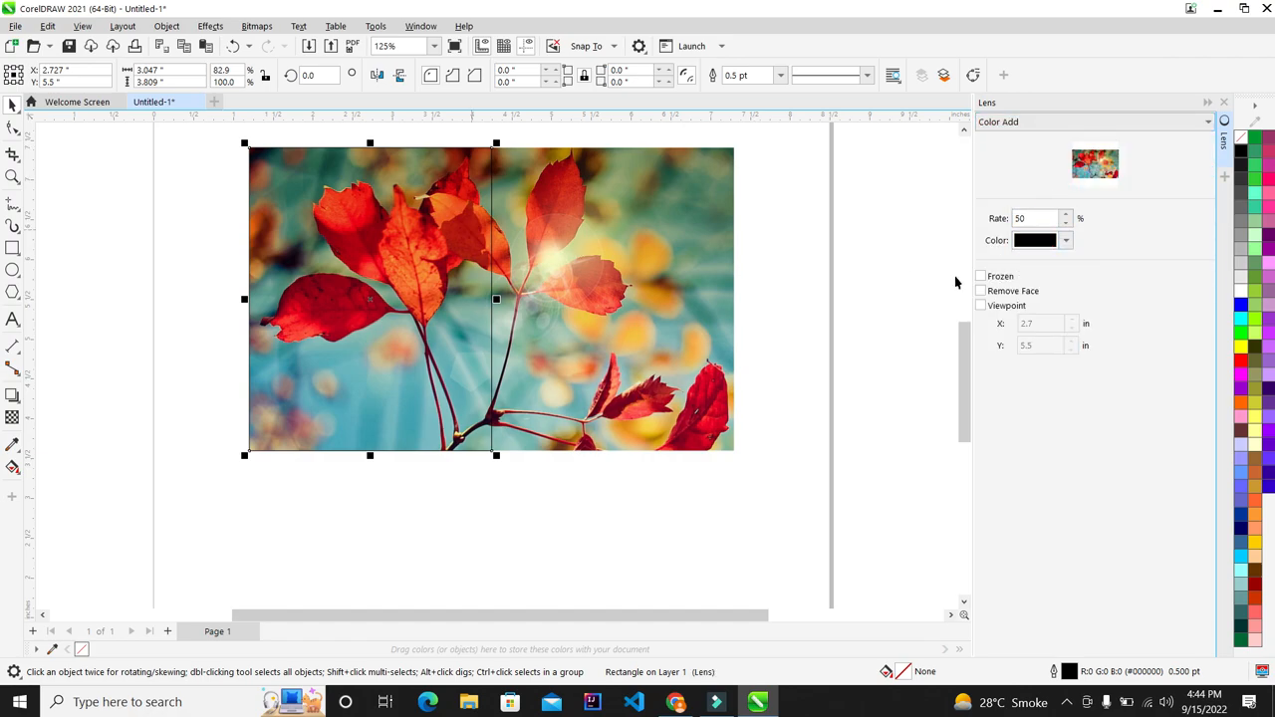
click(1068, 241)
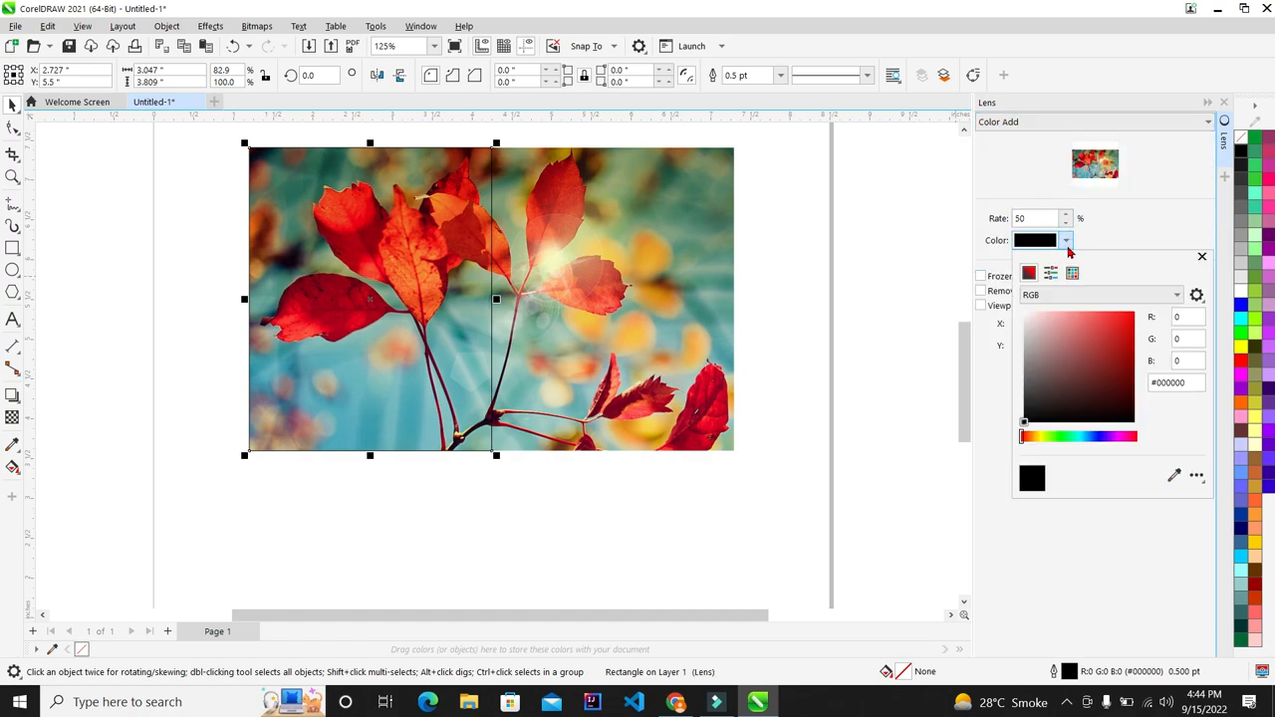
click(1132, 314)
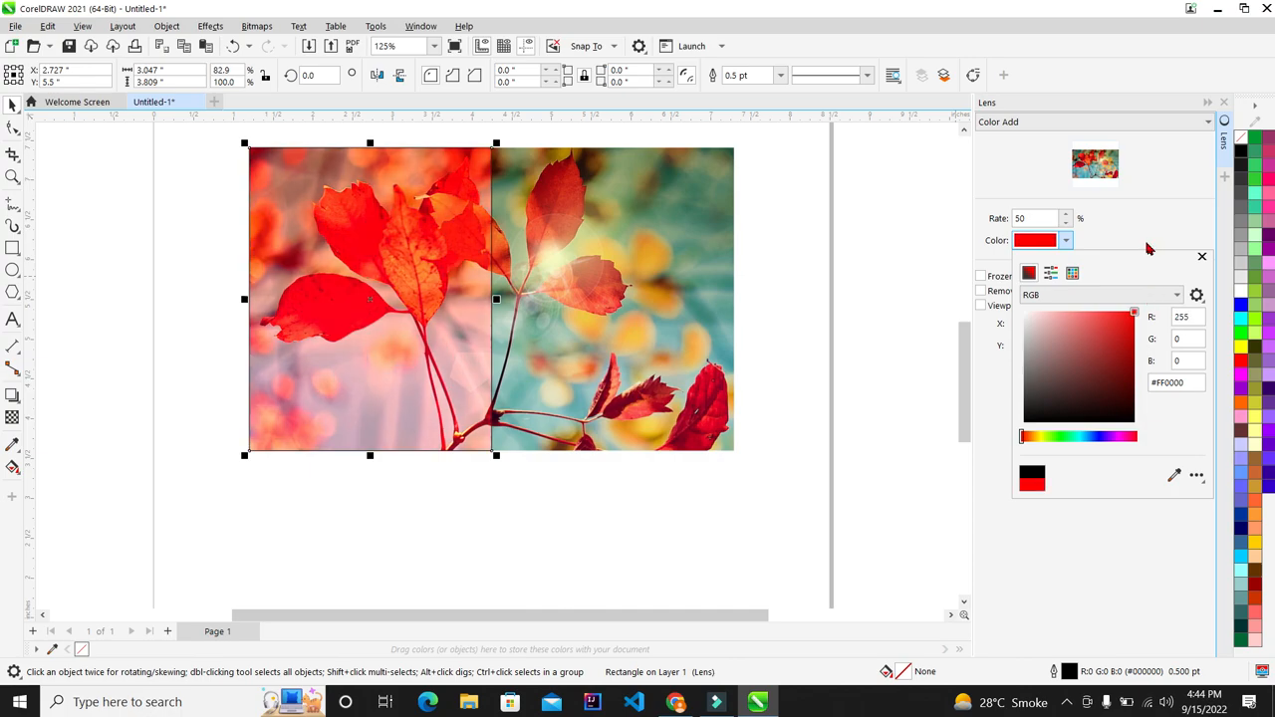
click(1142, 247)
scroll(478, 195, up, 3)
scroll(358, 209, down, 3)
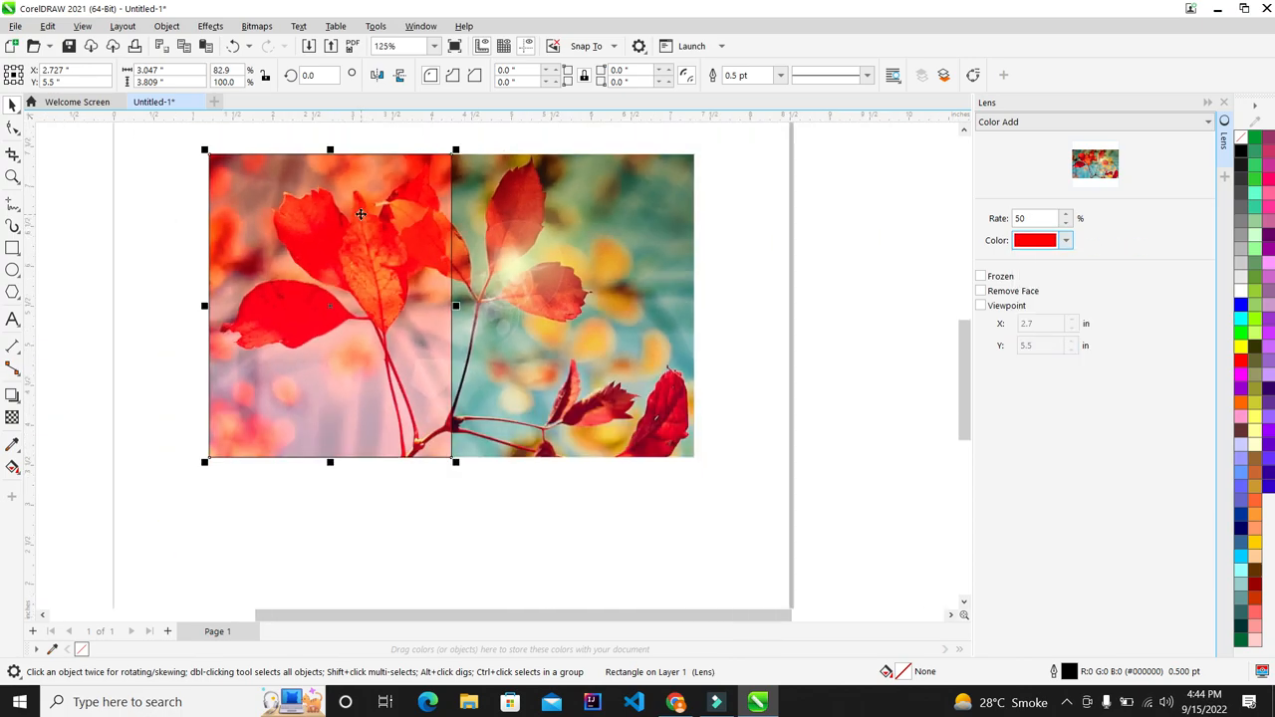
scroll(358, 210, up, 2)
scroll(522, 246, down, 3)
scroll(536, 225, up, 2)
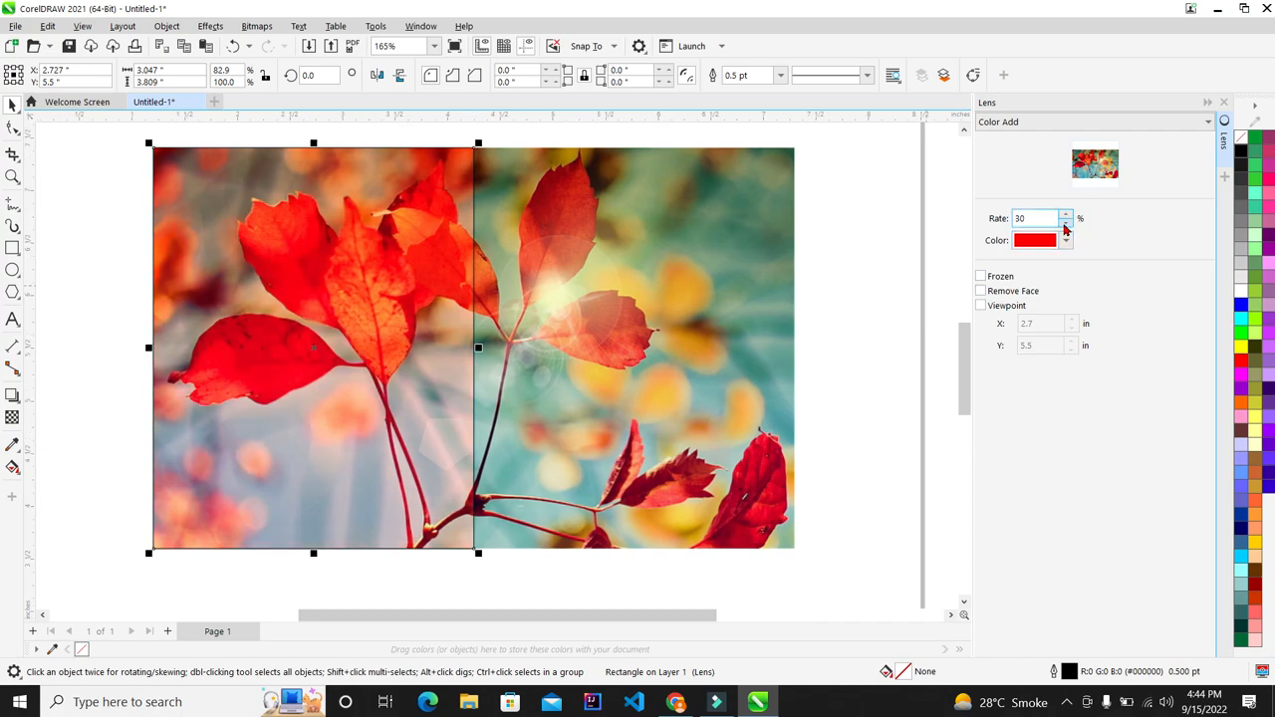
Step: Adjust the red Color Add lens tint strength over the photo's left side
click(1065, 228)
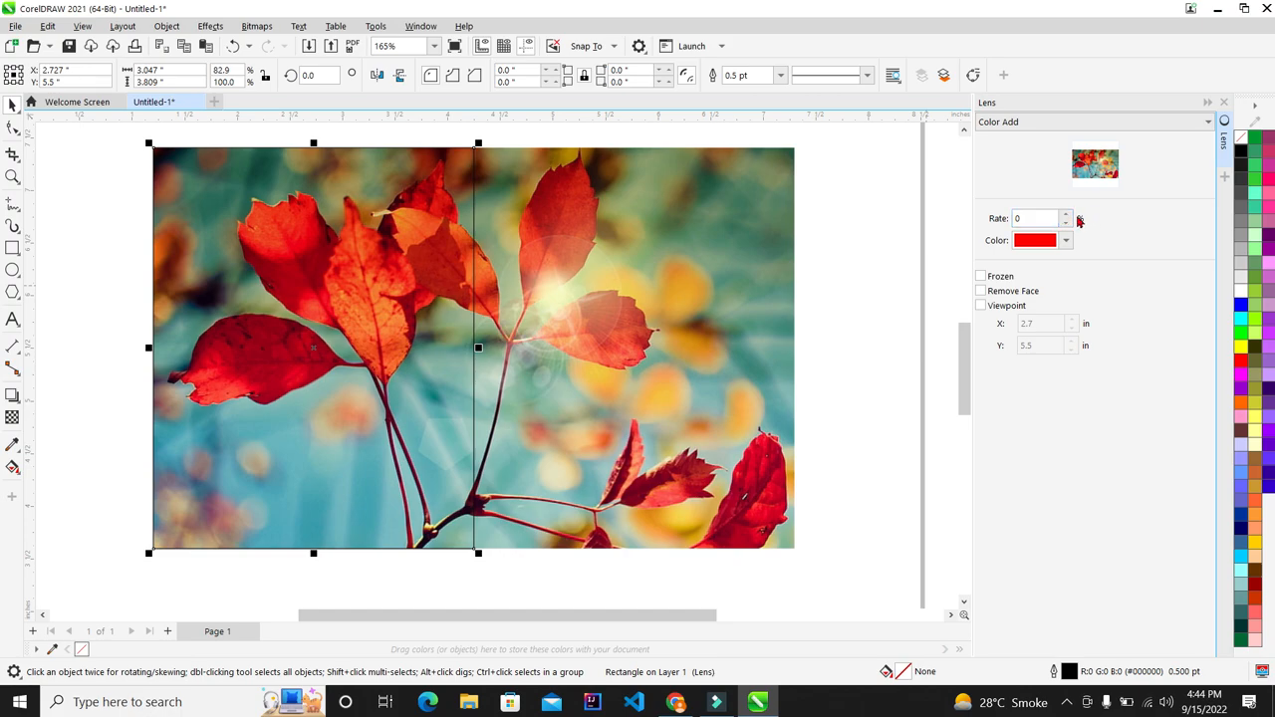
click(1066, 214)
click(1066, 215)
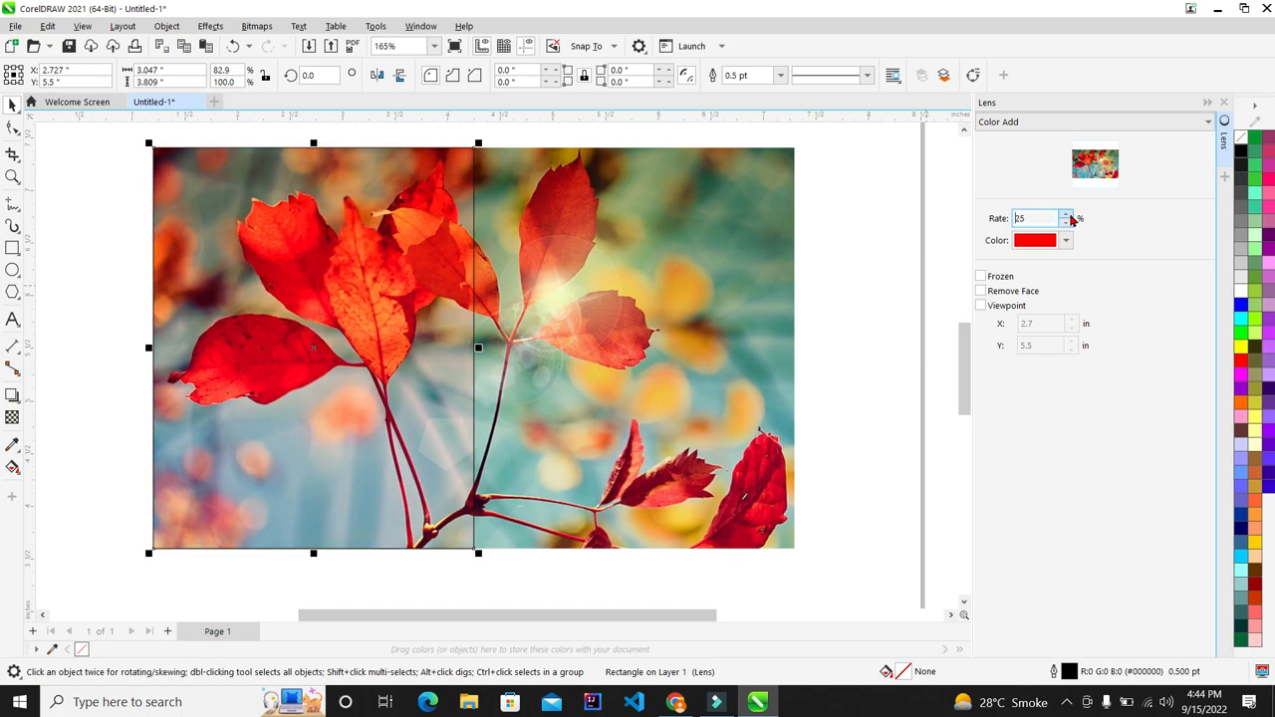
click(1067, 215)
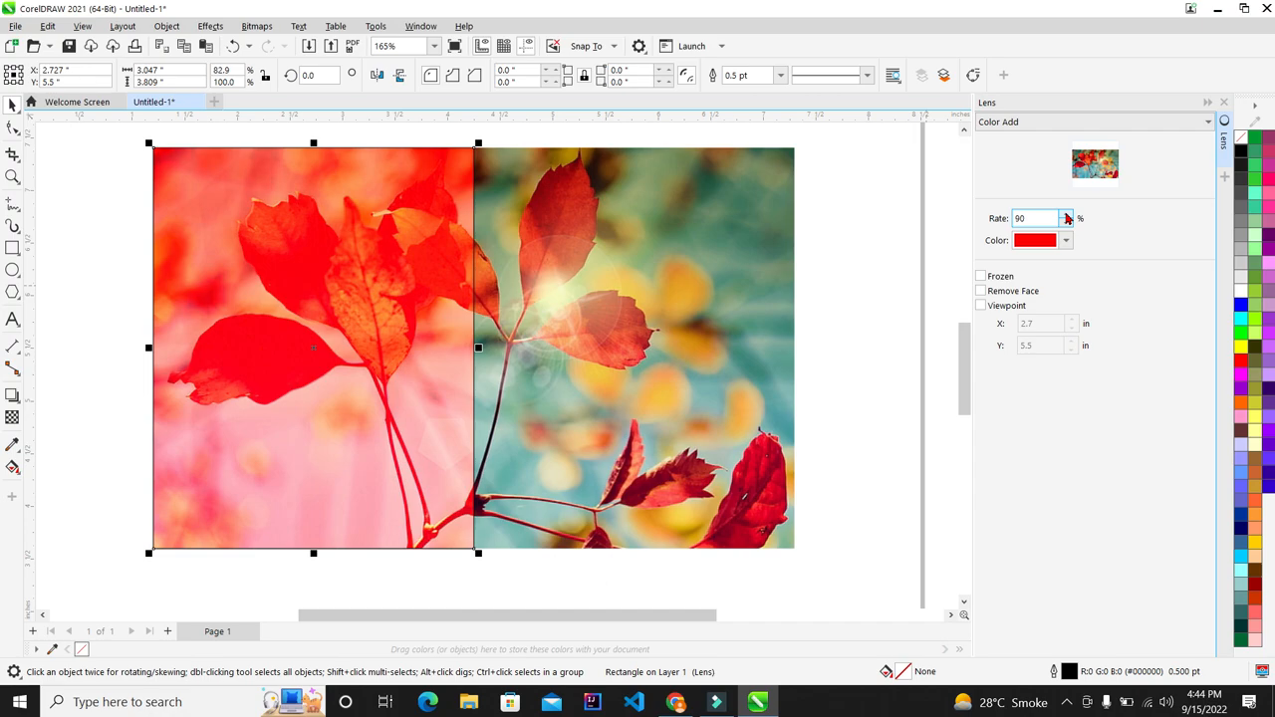
scroll(551, 209, down, 4)
scroll(658, 227, up, 4)
Step: Marquee-select the lens rectangle and widen it to 3.492 inches
click(836, 205)
scroll(466, 282, down, 4)
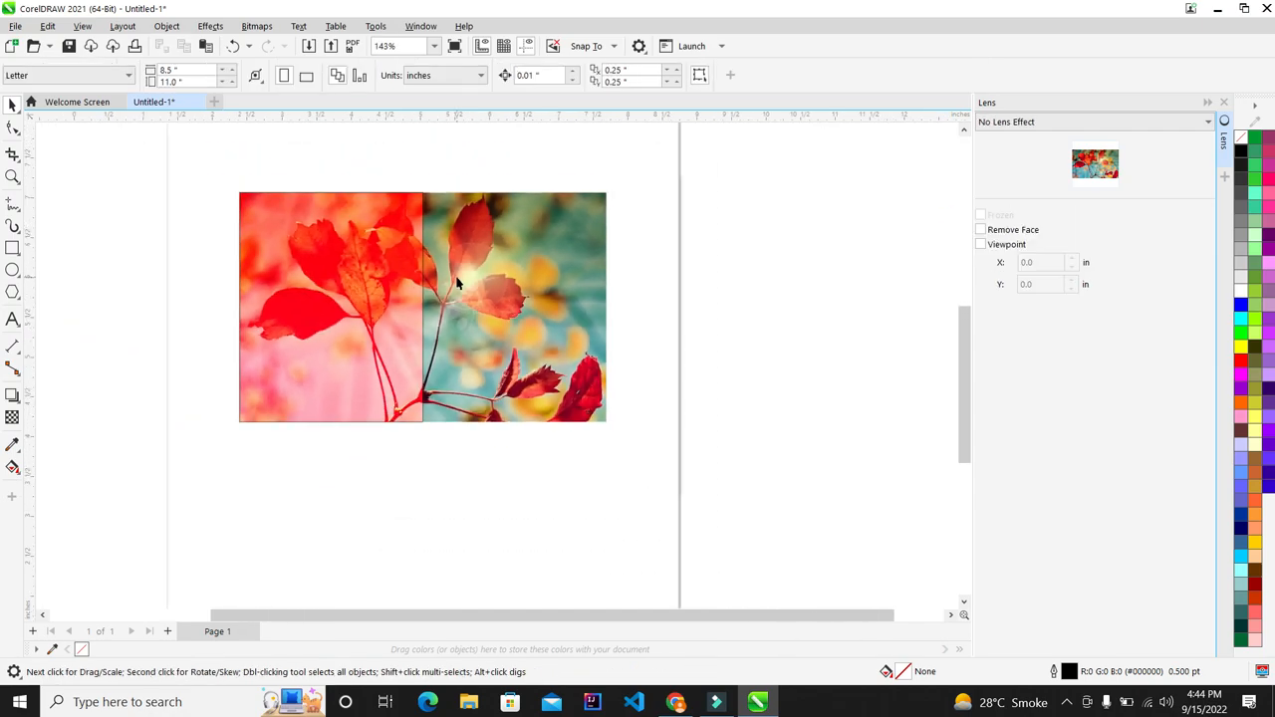
scroll(345, 280, up, 4)
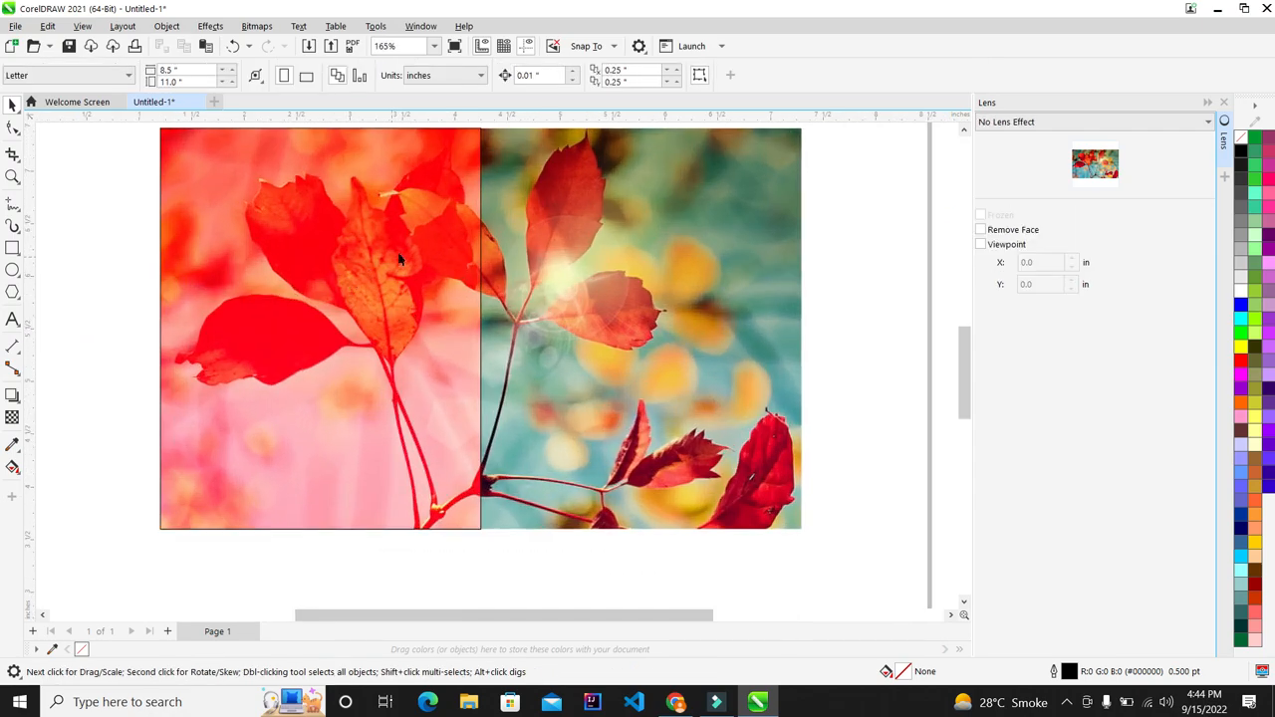
scroll(399, 259, down, 4)
drag(231, 147, 509, 482)
scroll(584, 264, up, 2)
drag(445, 317, 479, 317)
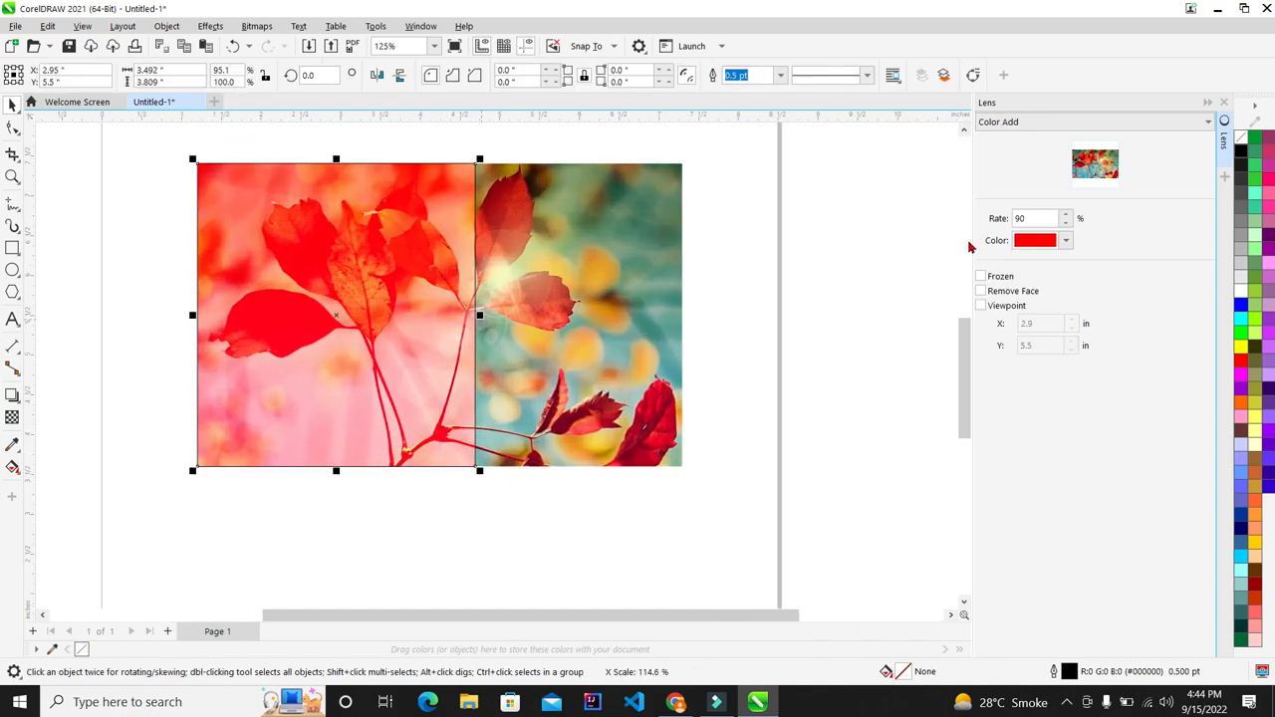
Step: Recolour the Color Add lens to a very dark navy using the colour picker
click(1065, 242)
click(1103, 403)
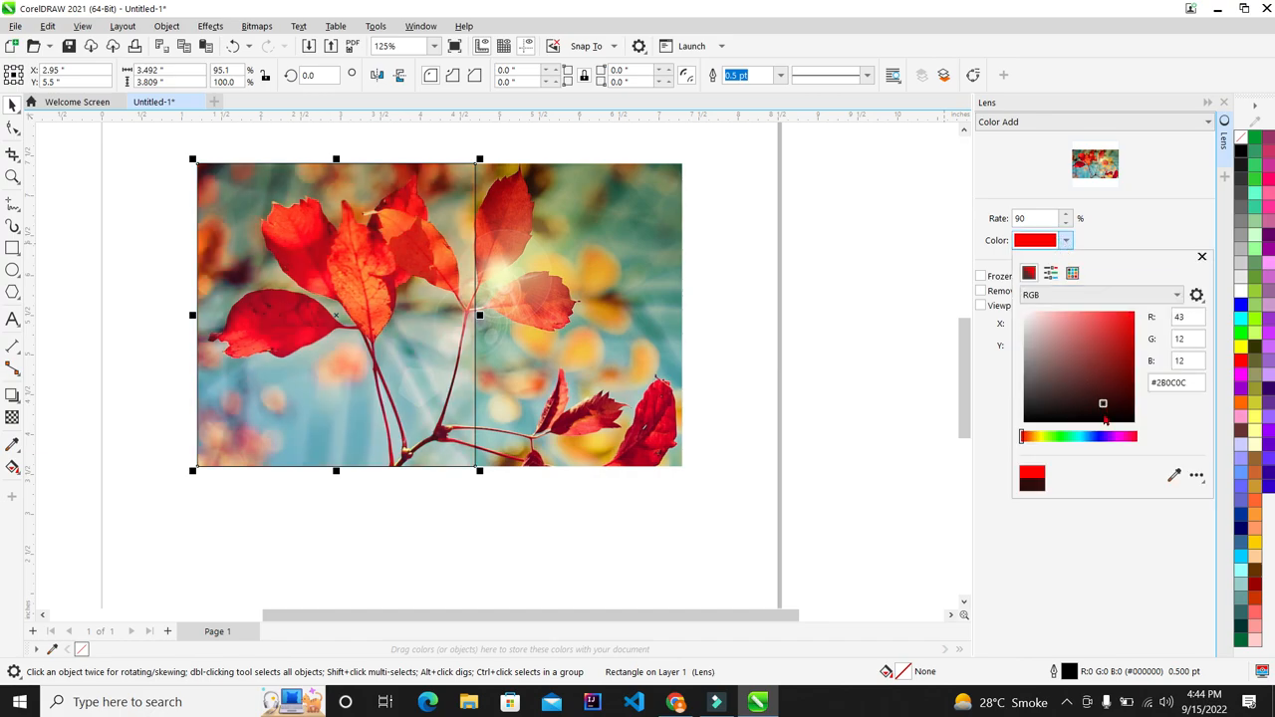
click(1105, 438)
mouse_move(1133, 345)
mouse_down()
mouse_move(1156, 313)
mouse_move(1109, 376)
mouse_up()
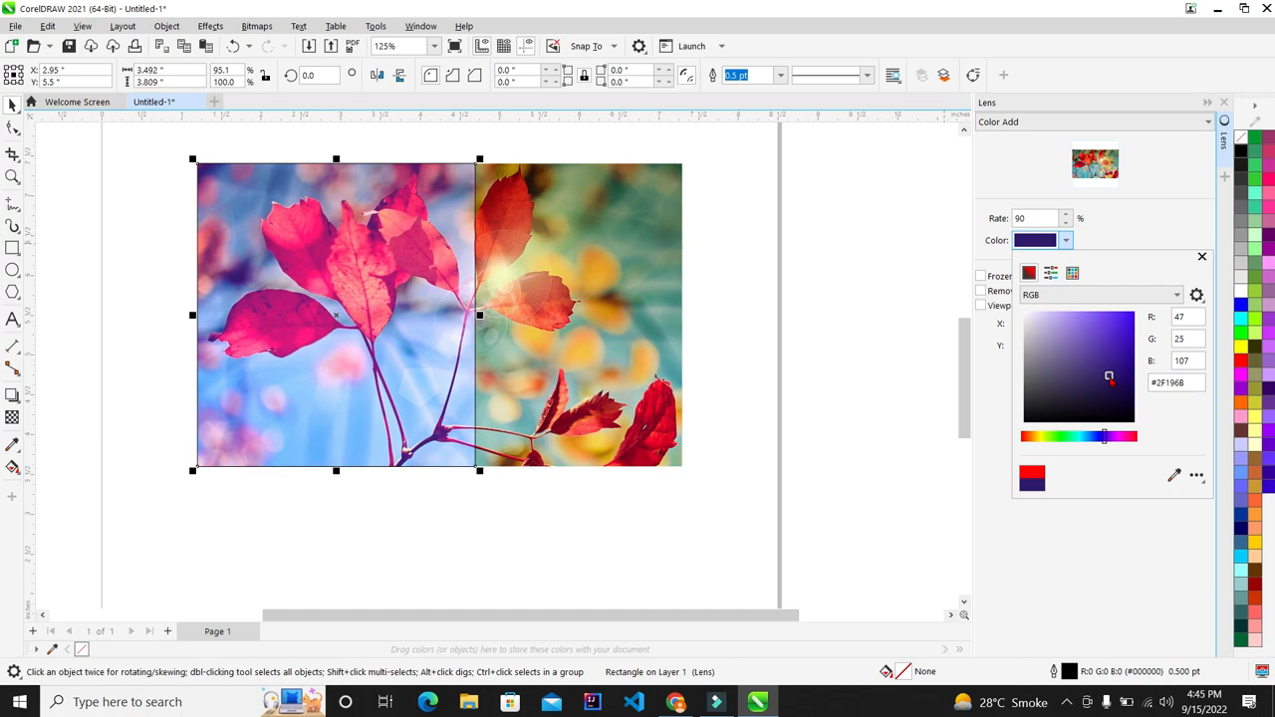
click(1123, 240)
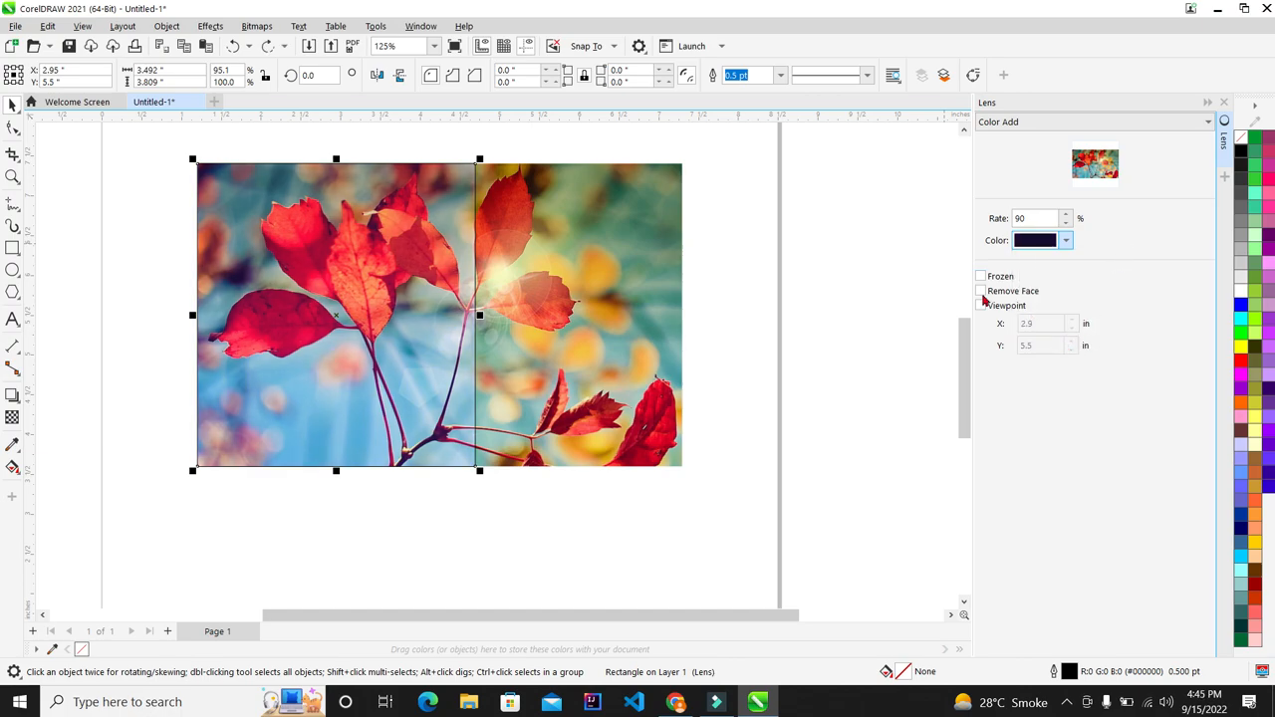
scroll(251, 283, up, 2)
Step: Remove the lens rectangle's outline with the No Color palette swatch
right_click(1245, 144)
click(1196, 147)
scroll(409, 220, down, 1)
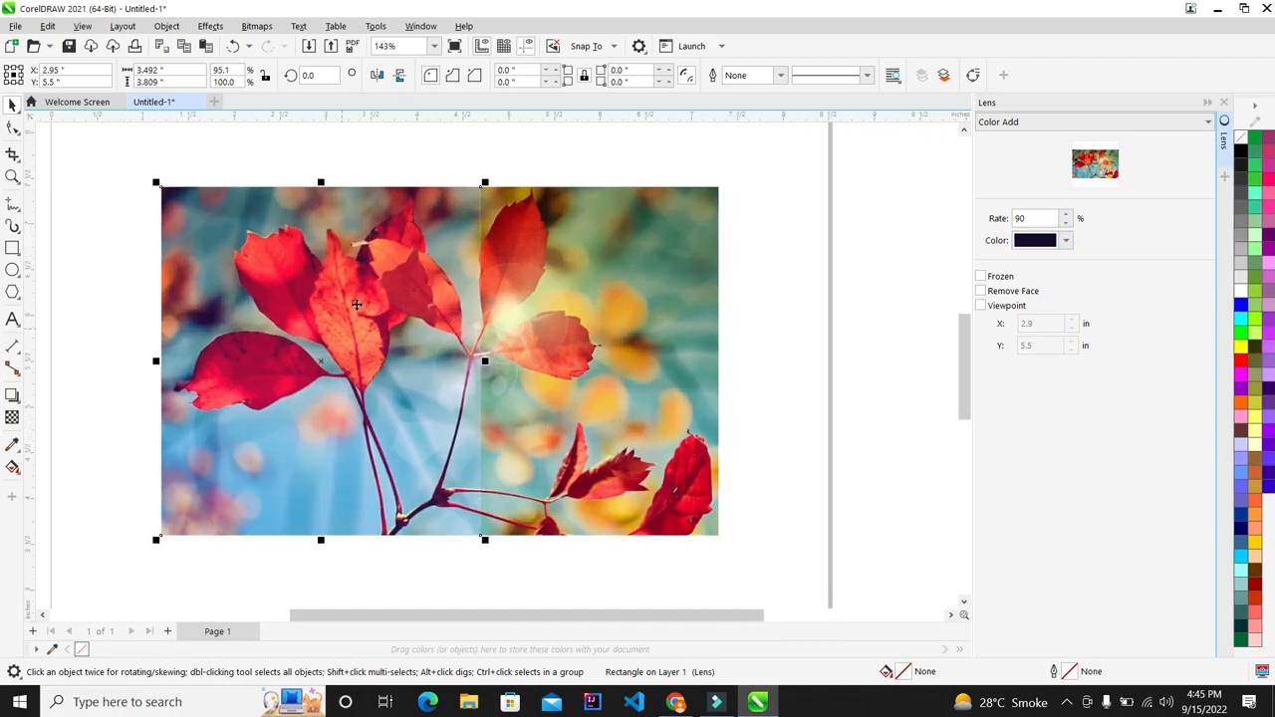
click(792, 296)
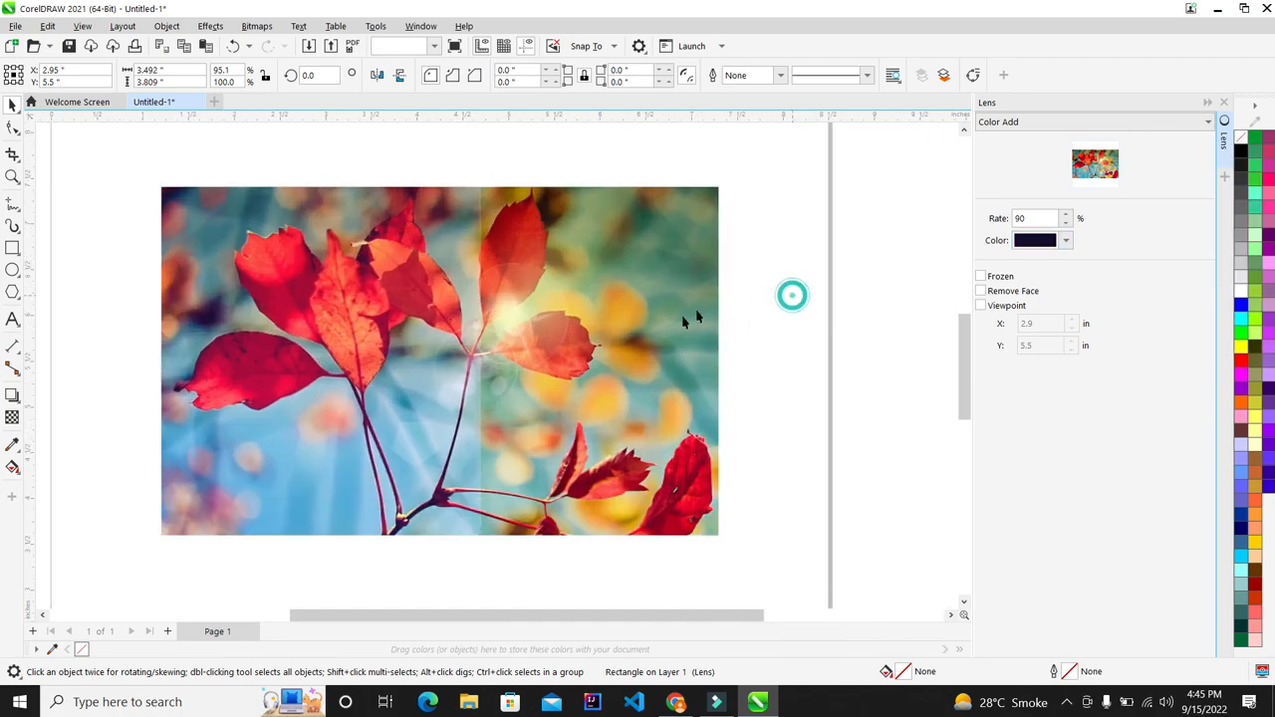
scroll(299, 459, up, 2)
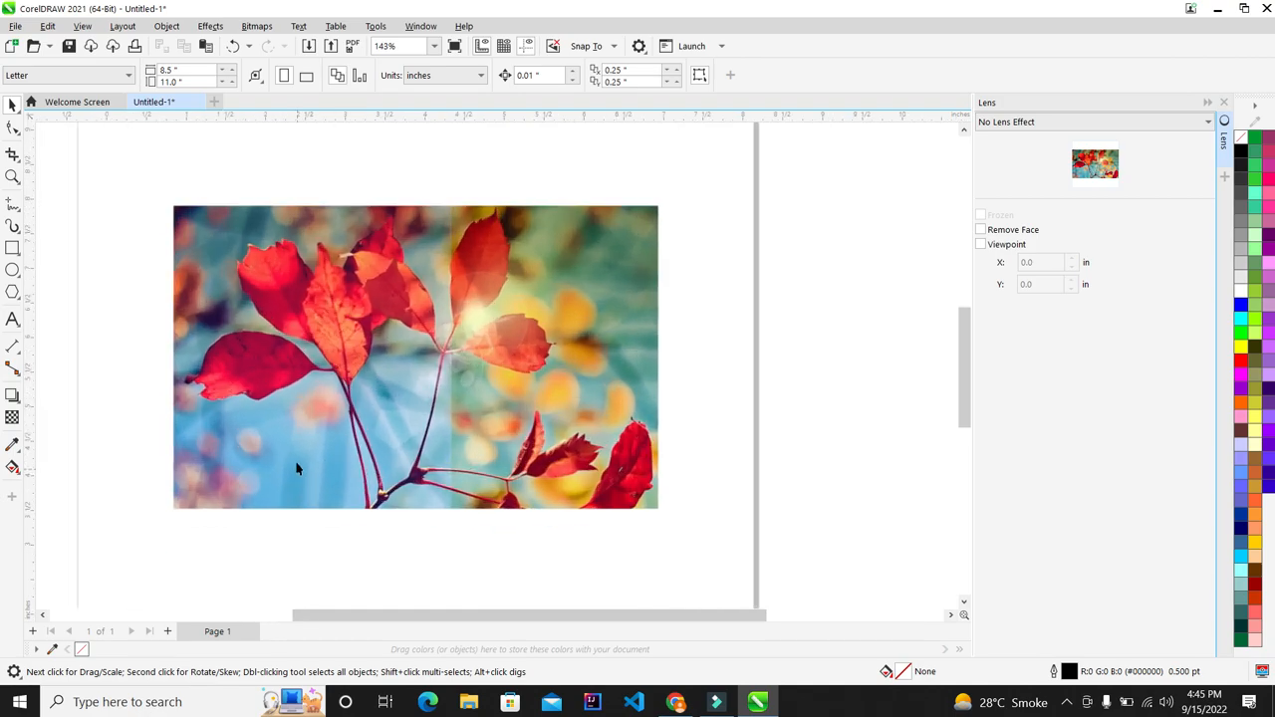
Step: Review the navy-tinted photo twice in F9 full-screen preview, then select the lens rectangle
key(F9)
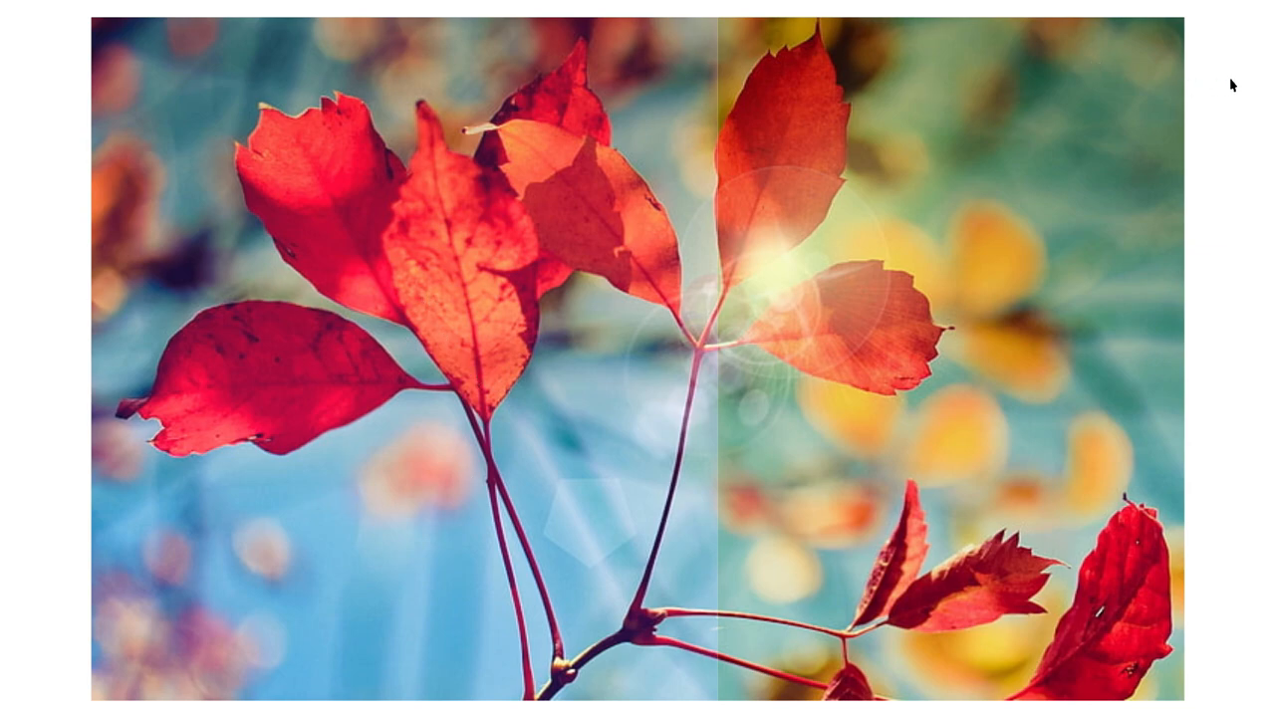
key(Escape)
scroll(582, 245, down, 3)
scroll(534, 245, up, 2)
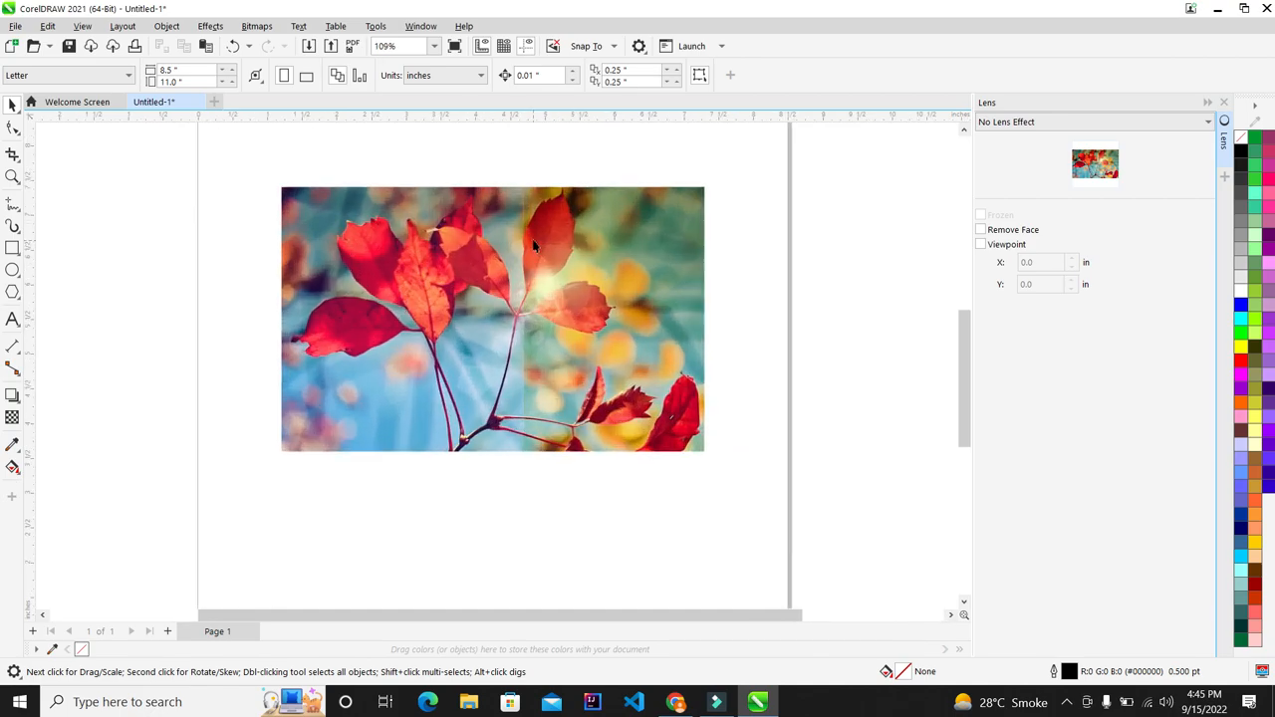
scroll(534, 242, up, 2)
key(F9)
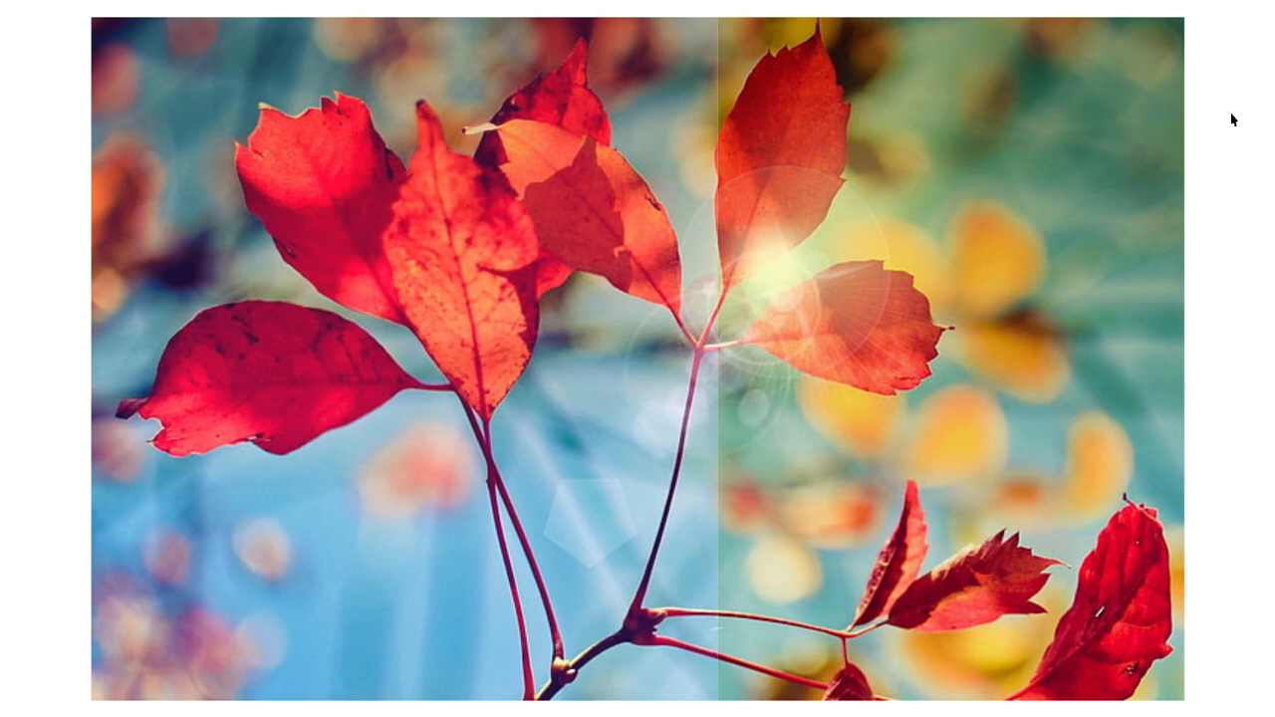
key(Escape)
scroll(480, 194, down, 5)
scroll(481, 194, up, 1)
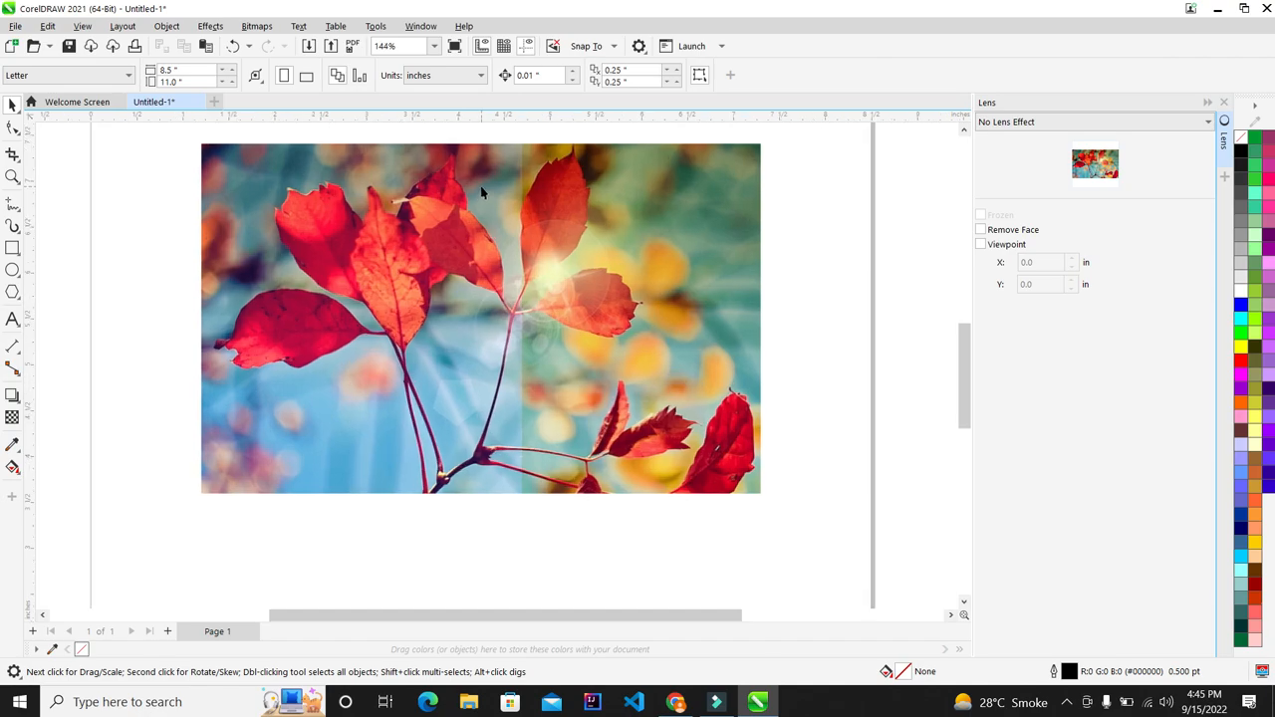
scroll(480, 191, up, 1)
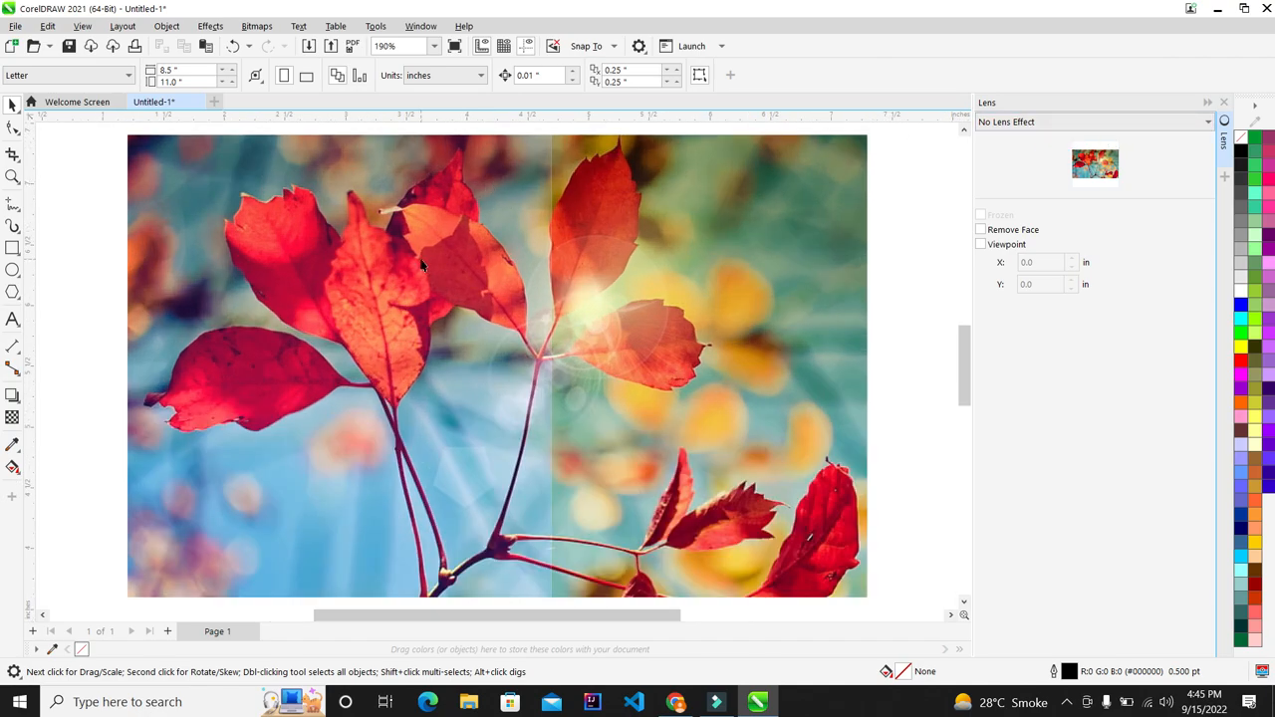
scroll(429, 263, down, 1)
scroll(429, 263, up, 1)
click(429, 257)
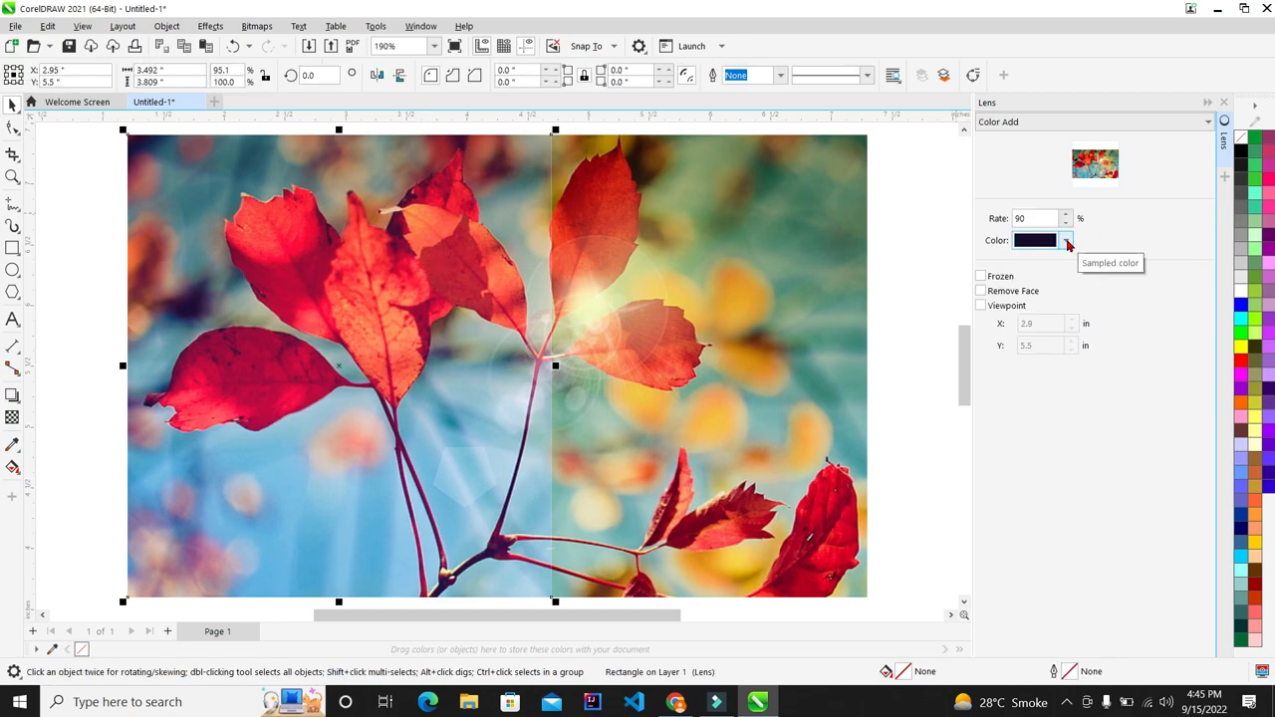
Step: Toggle Frozen on and off, then change the lens type to Color Limit
click(995, 280)
scroll(657, 319, down, 2)
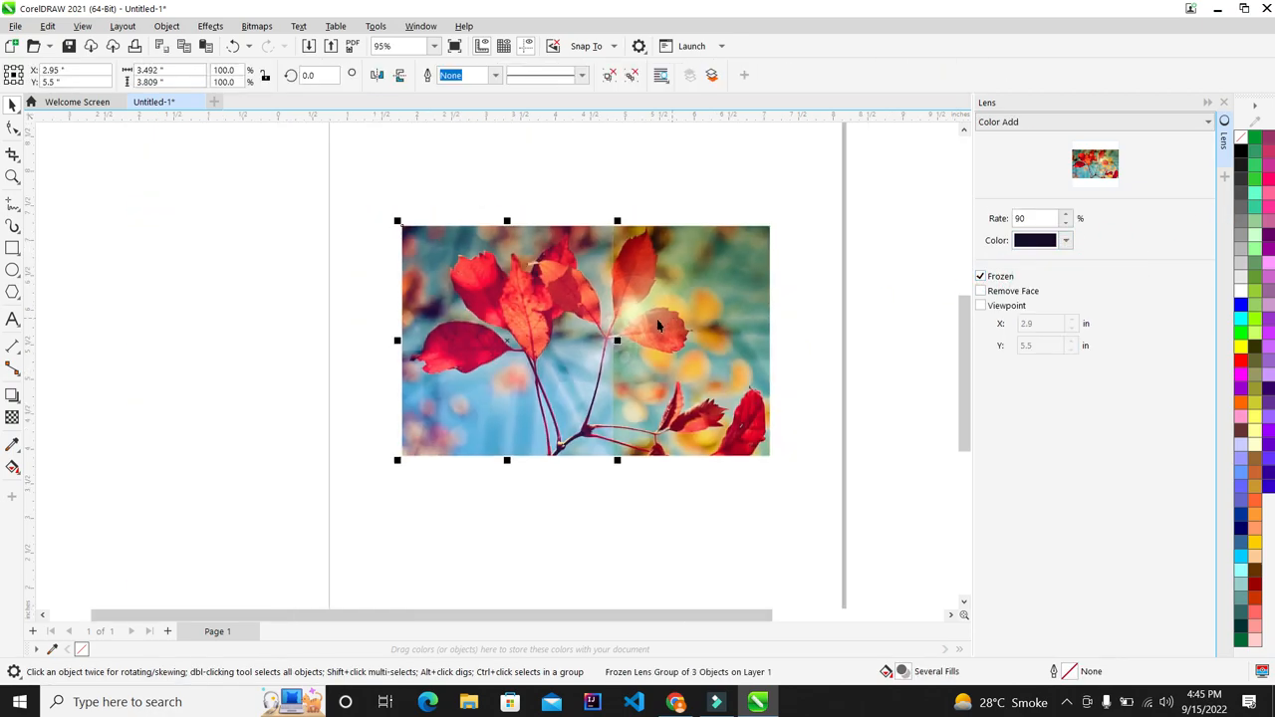
scroll(684, 303, up, 1)
click(996, 278)
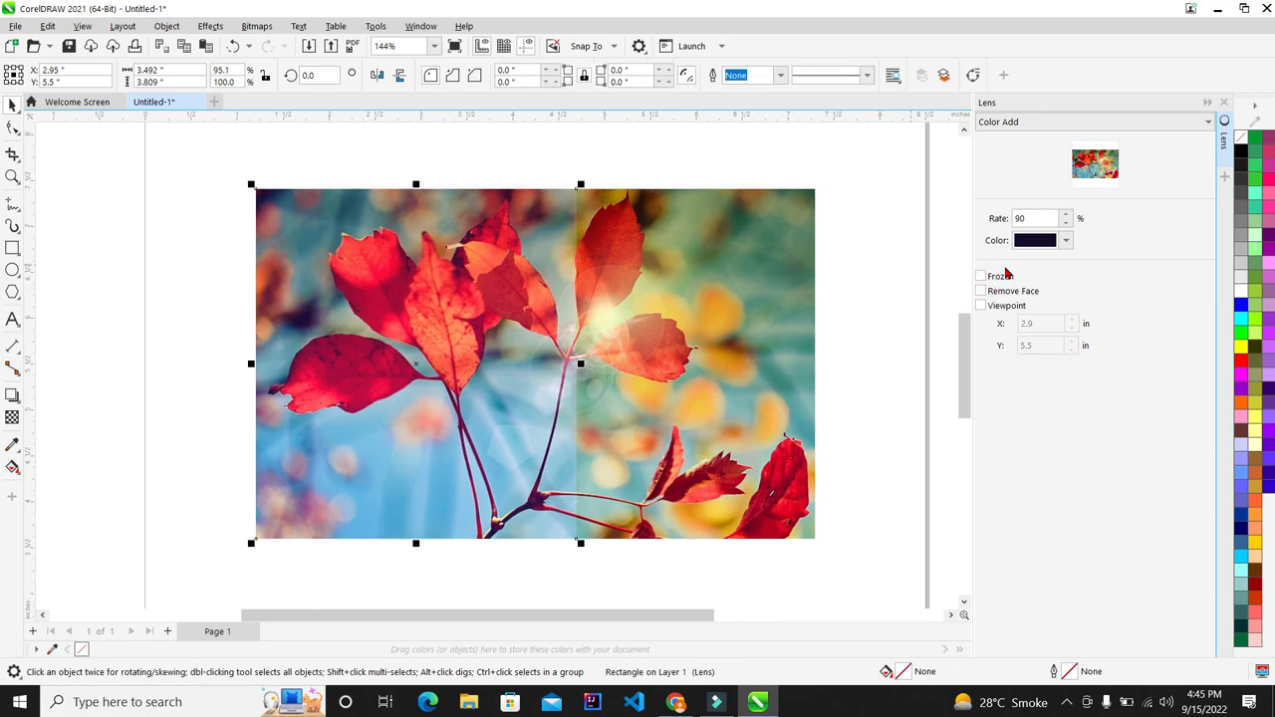
click(1072, 120)
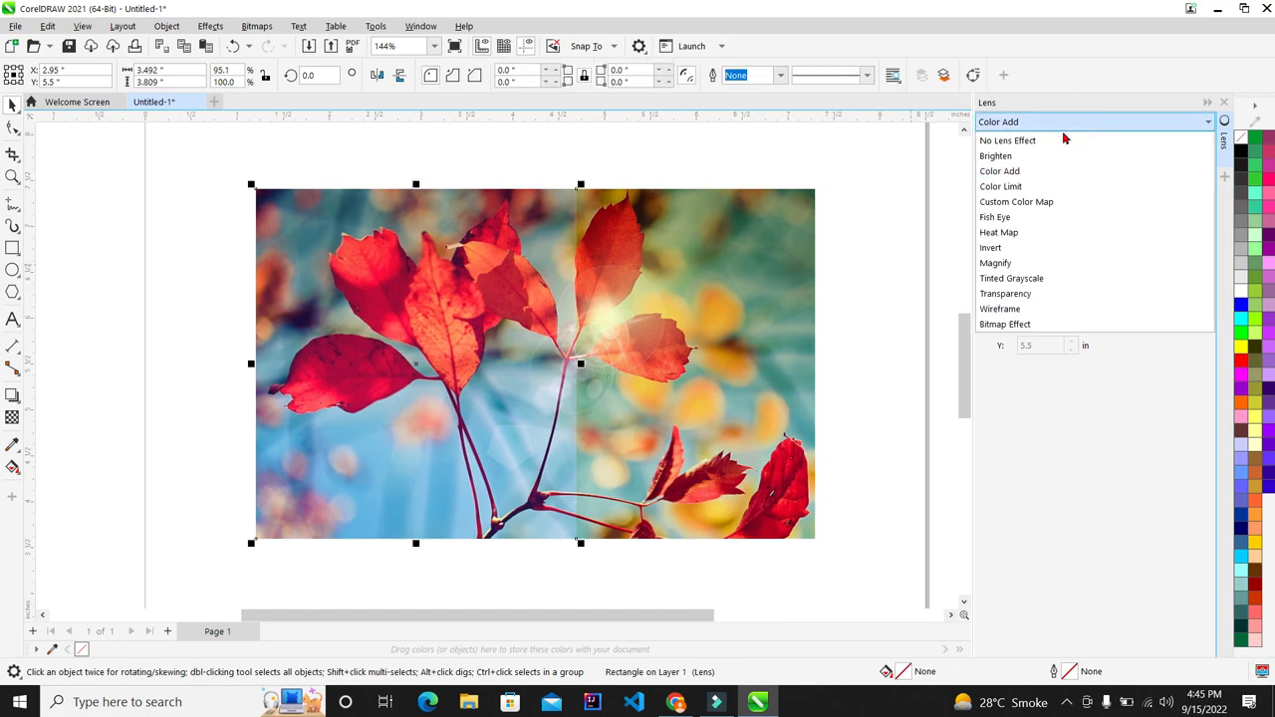
click(1000, 186)
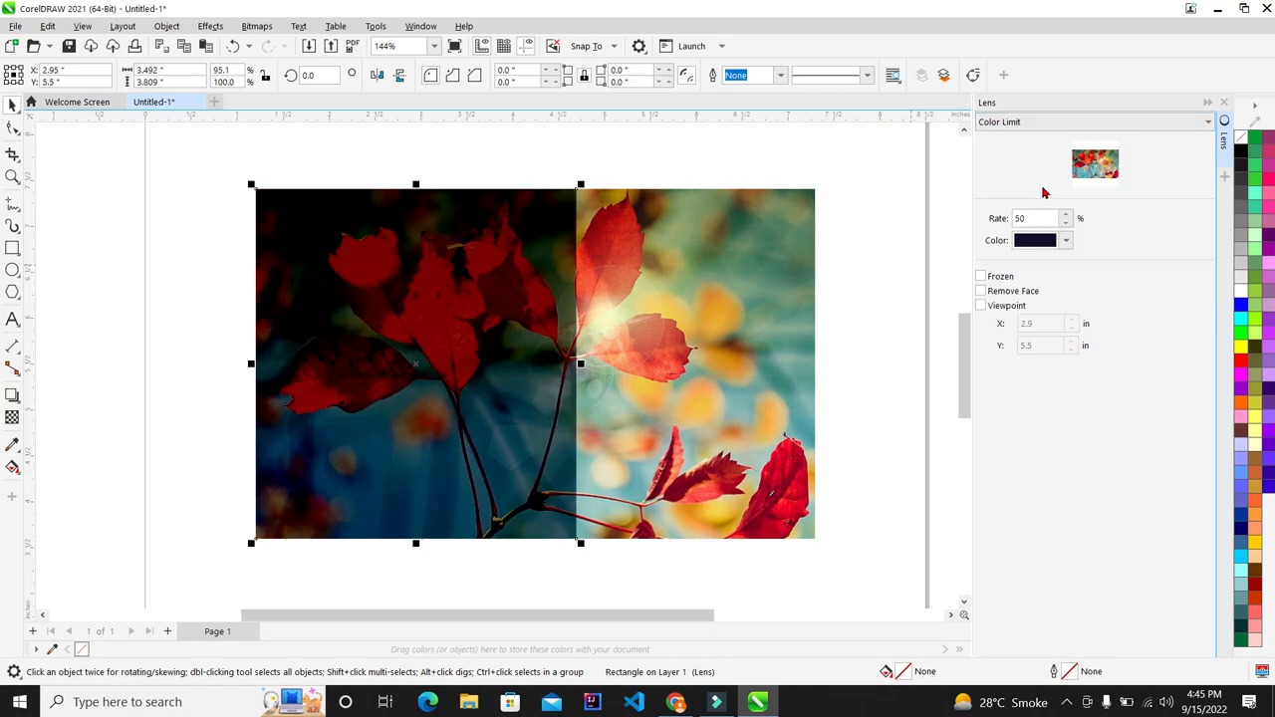
scroll(605, 285, up, 1)
scroll(709, 285, down, 2)
scroll(795, 304, up, 2)
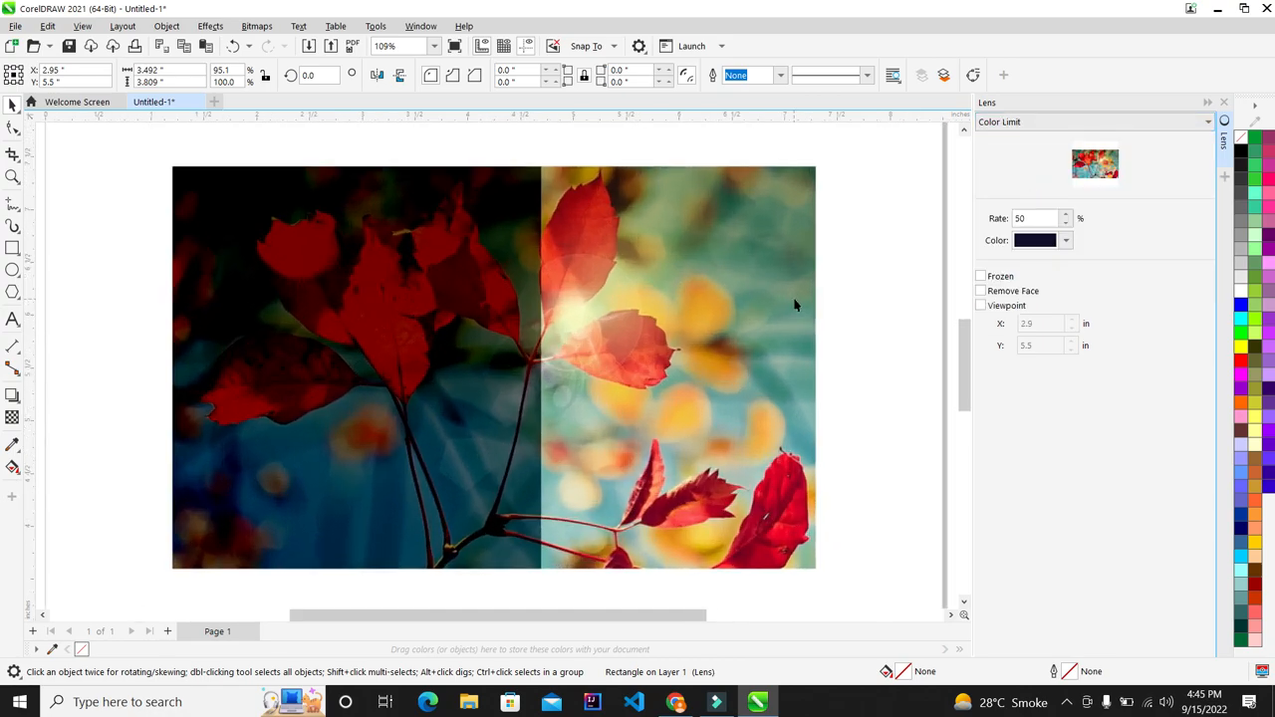
Step: Make the Color Limit lens yellow-green and stretch it to 6.094 inches across the photo
click(1067, 242)
click(1134, 309)
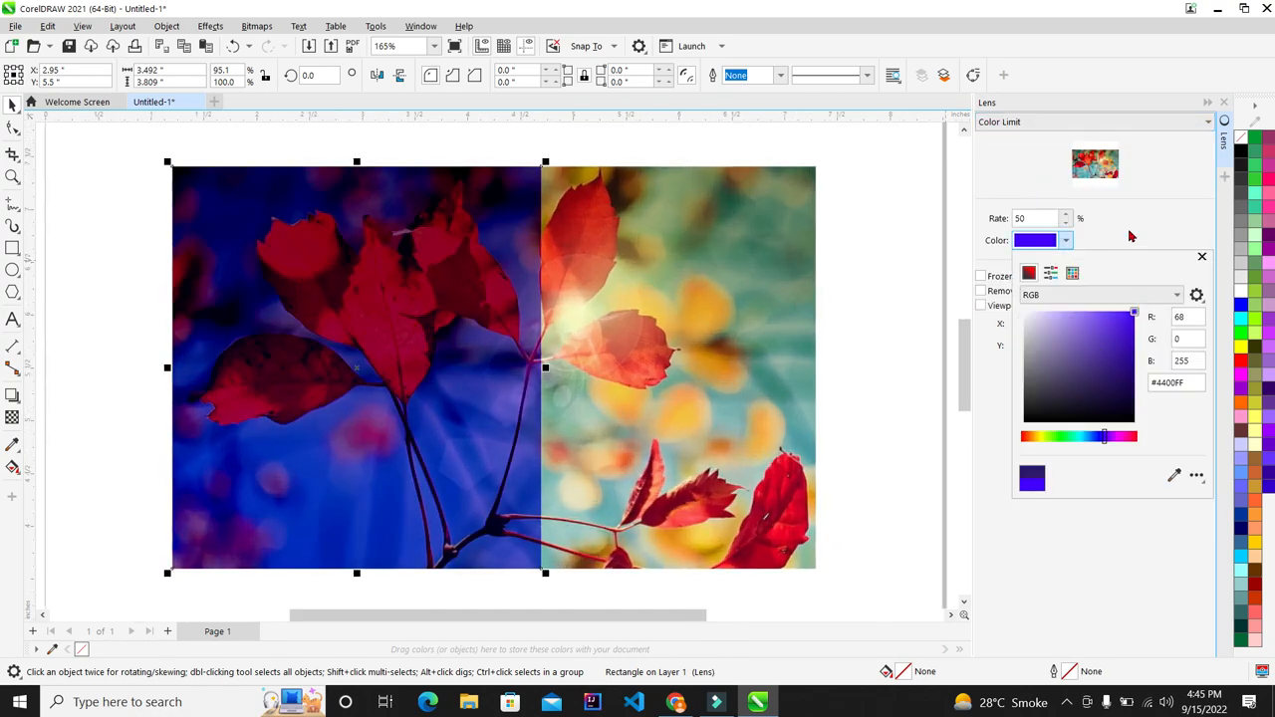
click(1133, 236)
scroll(628, 291, up, 1)
scroll(480, 235, down, 2)
scroll(675, 240, up, 1)
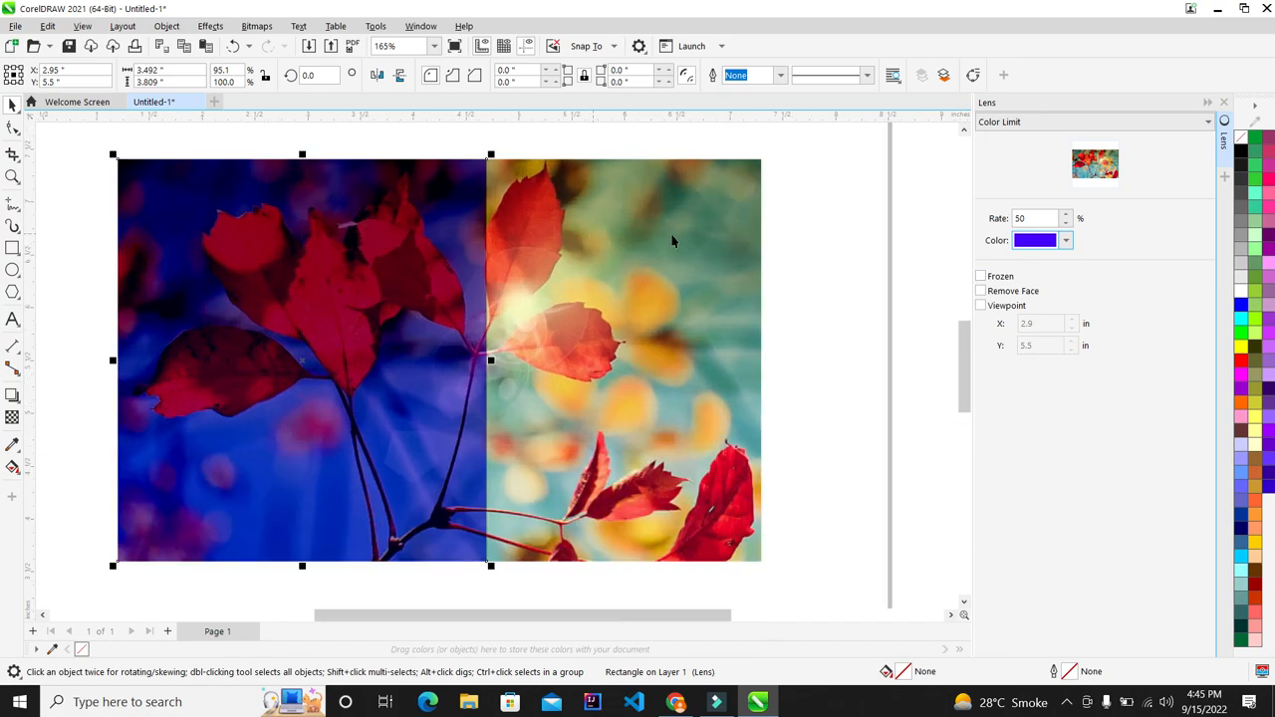
click(1067, 242)
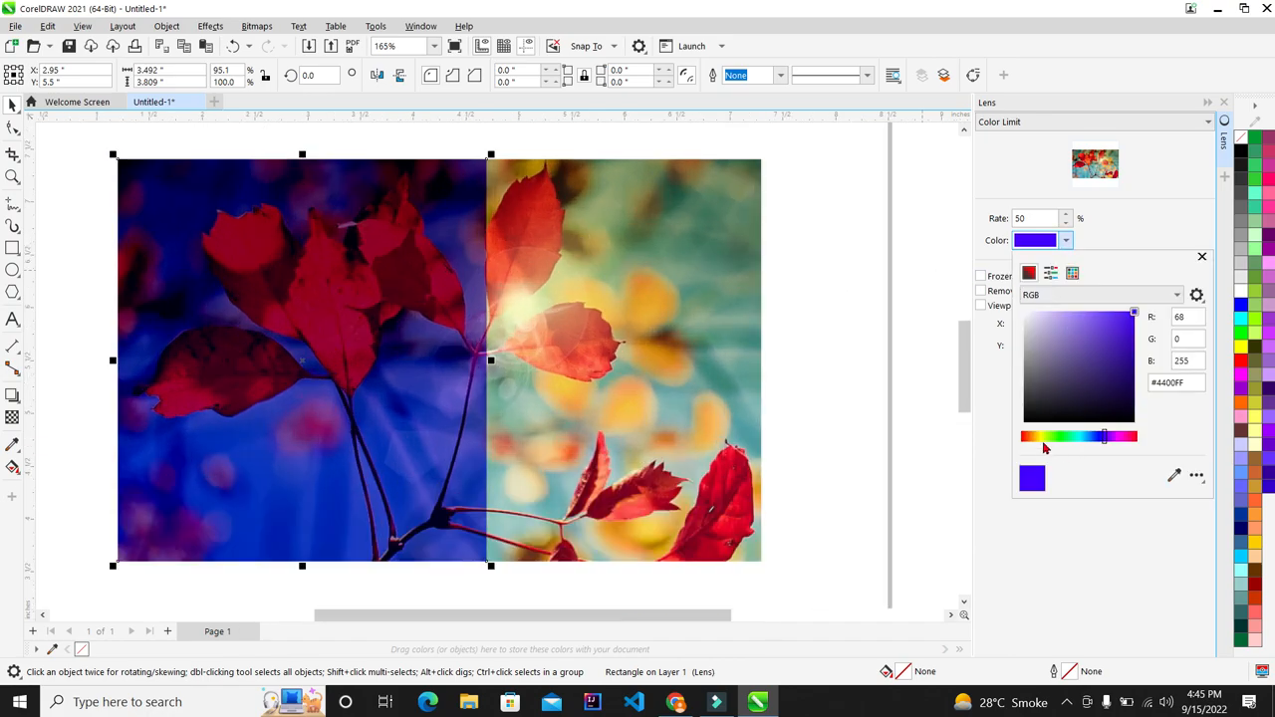
click(1045, 439)
click(1116, 227)
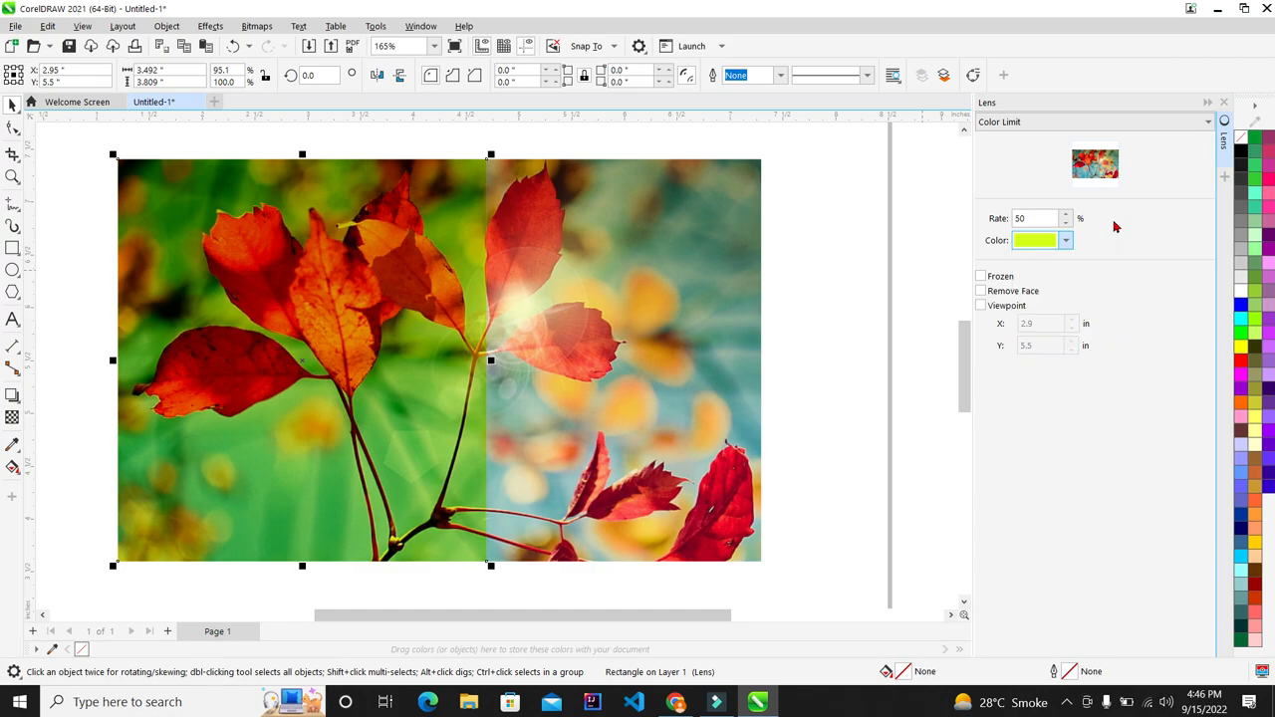
scroll(709, 283, down, 1)
scroll(708, 283, up, 2)
drag(656, 323, 906, 322)
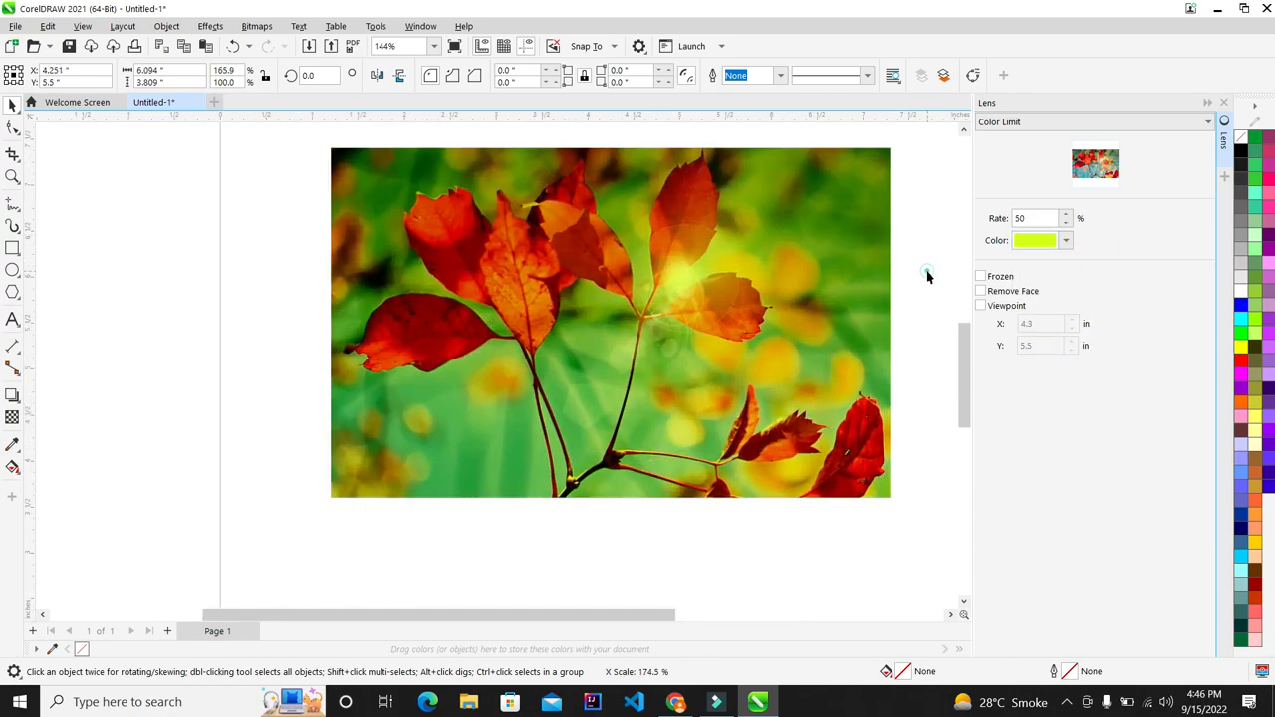
click(928, 272)
Step: Fit the page in view with F4 and check it in F9 full-screen preview
key(F4)
key(F9)
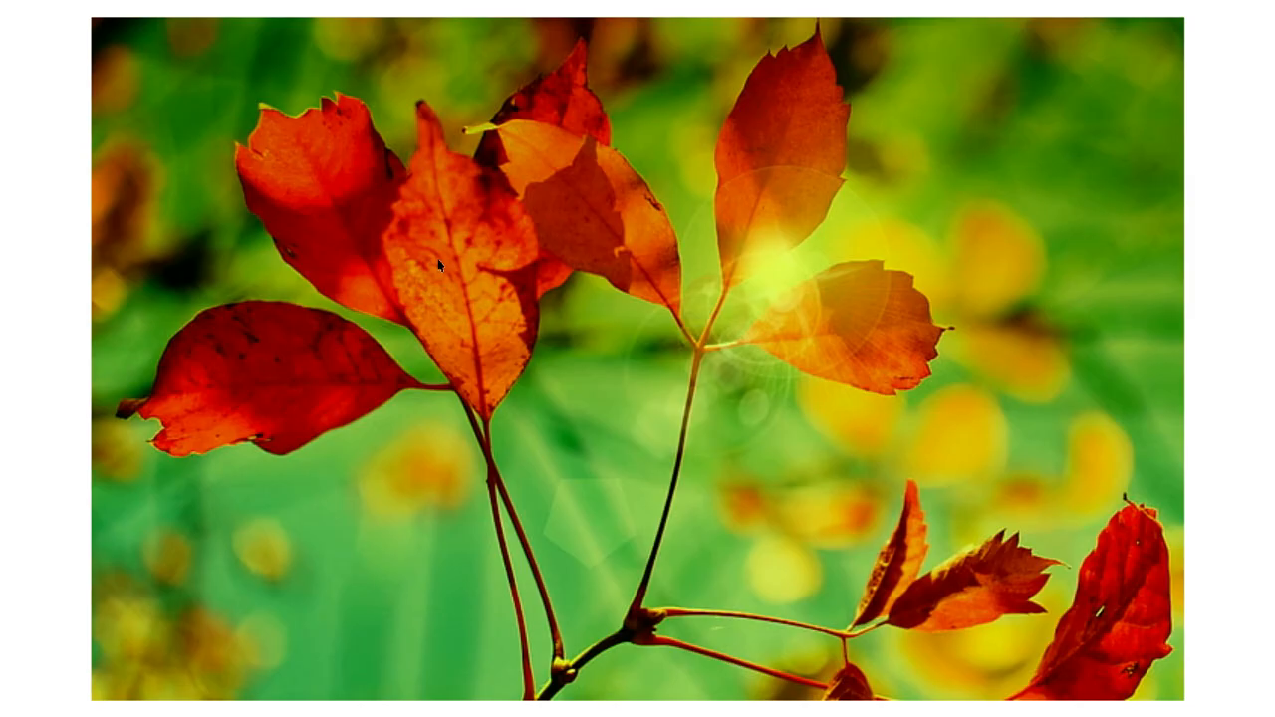
click(1271, 128)
scroll(552, 241, down, 3)
scroll(583, 232, up, 2)
scroll(584, 235, down, 2)
scroll(584, 235, up, 1)
scroll(584, 235, up, 1)
Step: Select the lens rectangle and narrow it to 3.54 inches over the left half
click(583, 231)
click(766, 338)
drag(765, 337, 535, 336)
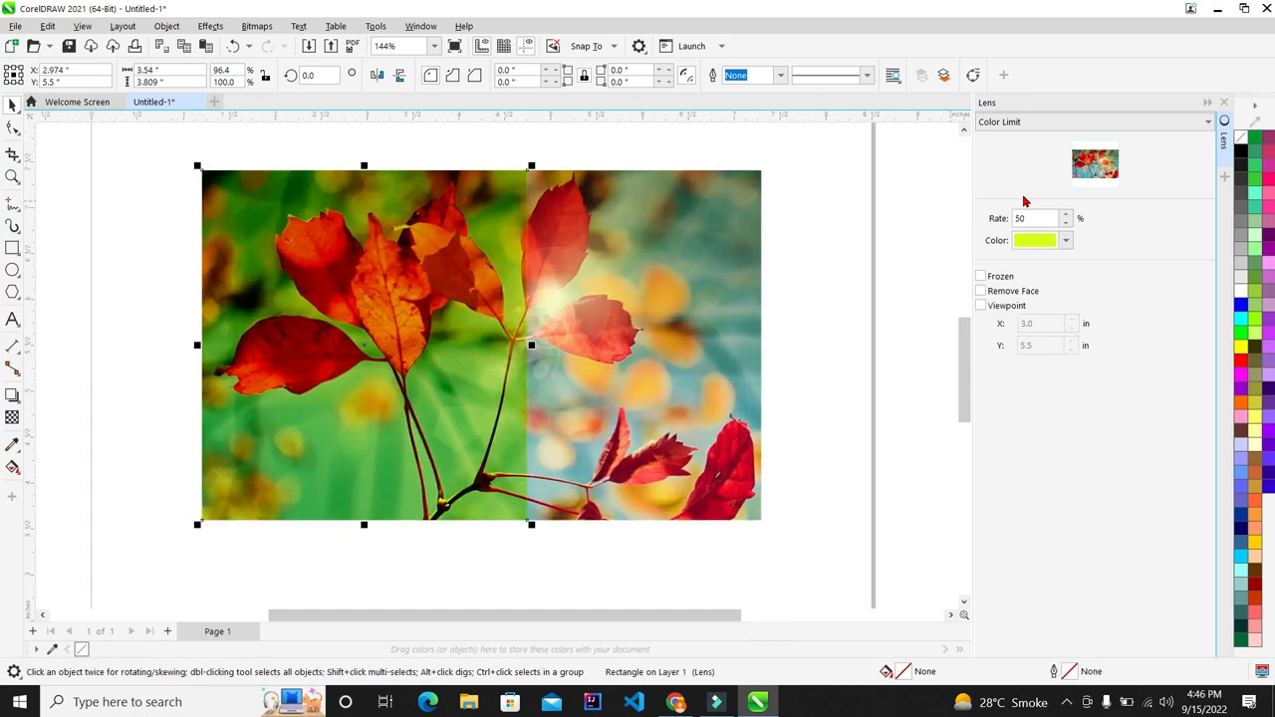
Step: Switch the lens to Custom Color Map, mapping from cyan to red
click(1044, 122)
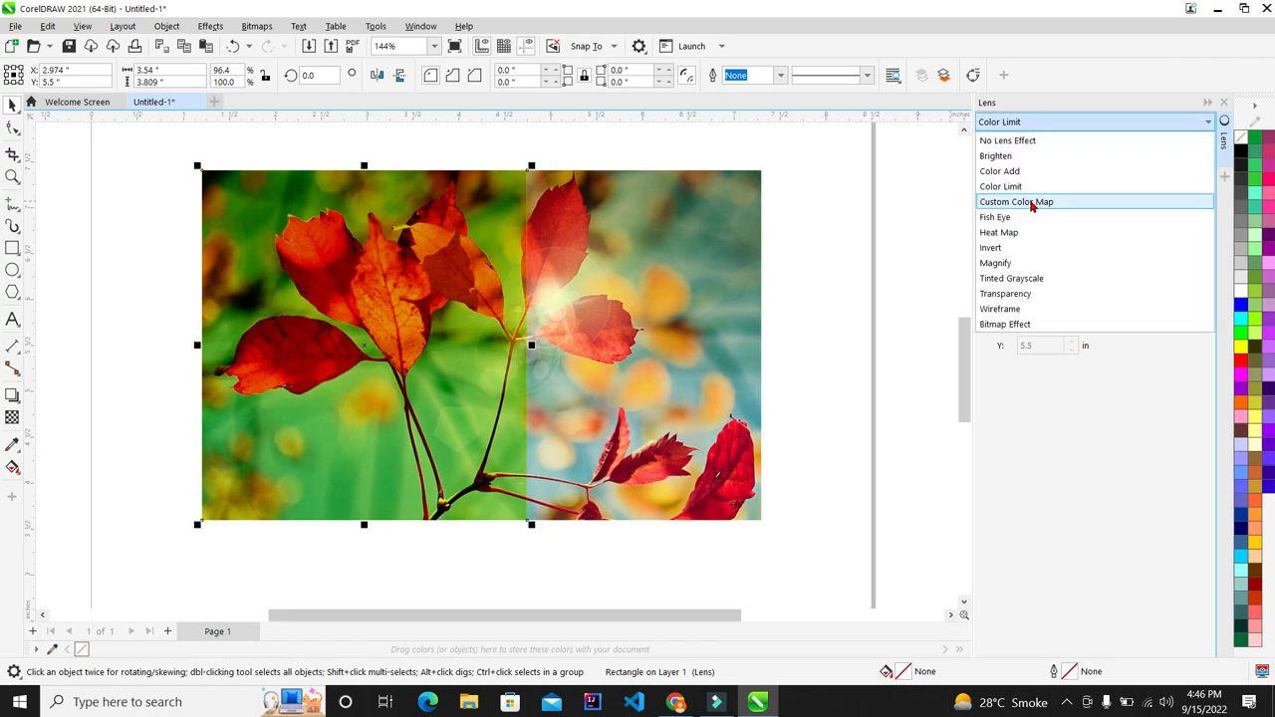
click(1037, 204)
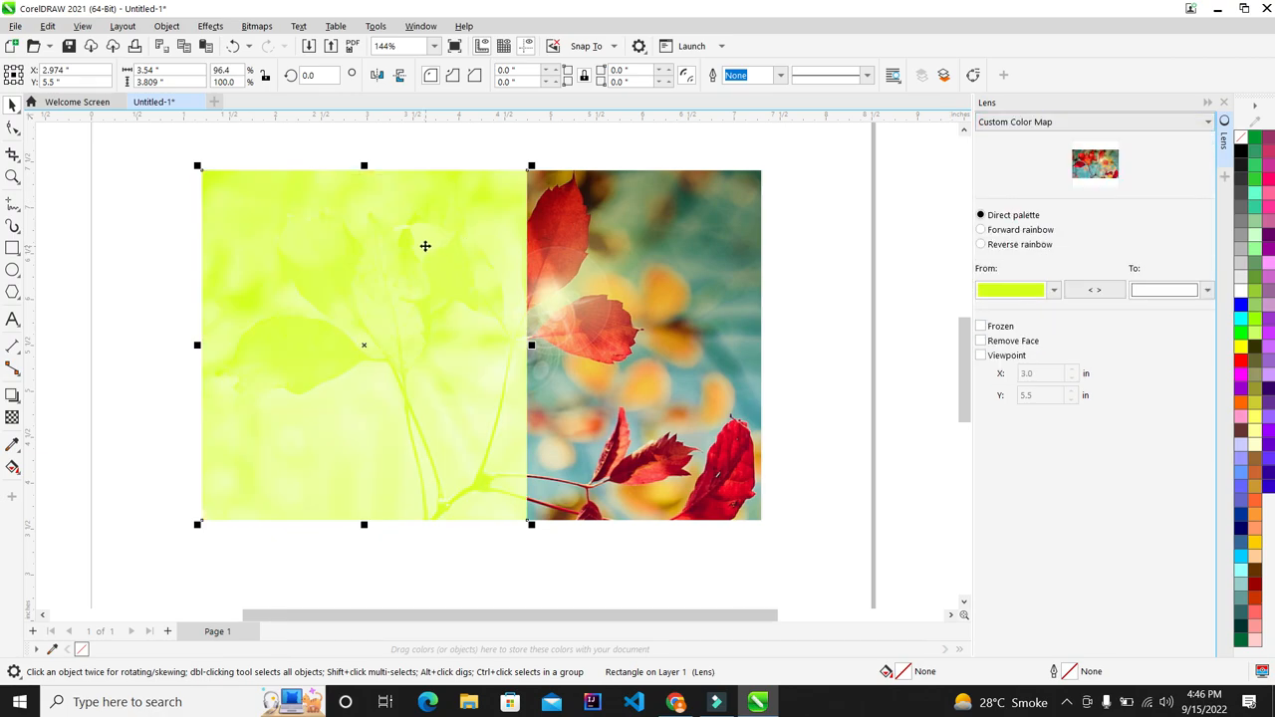
click(1054, 291)
click(1118, 304)
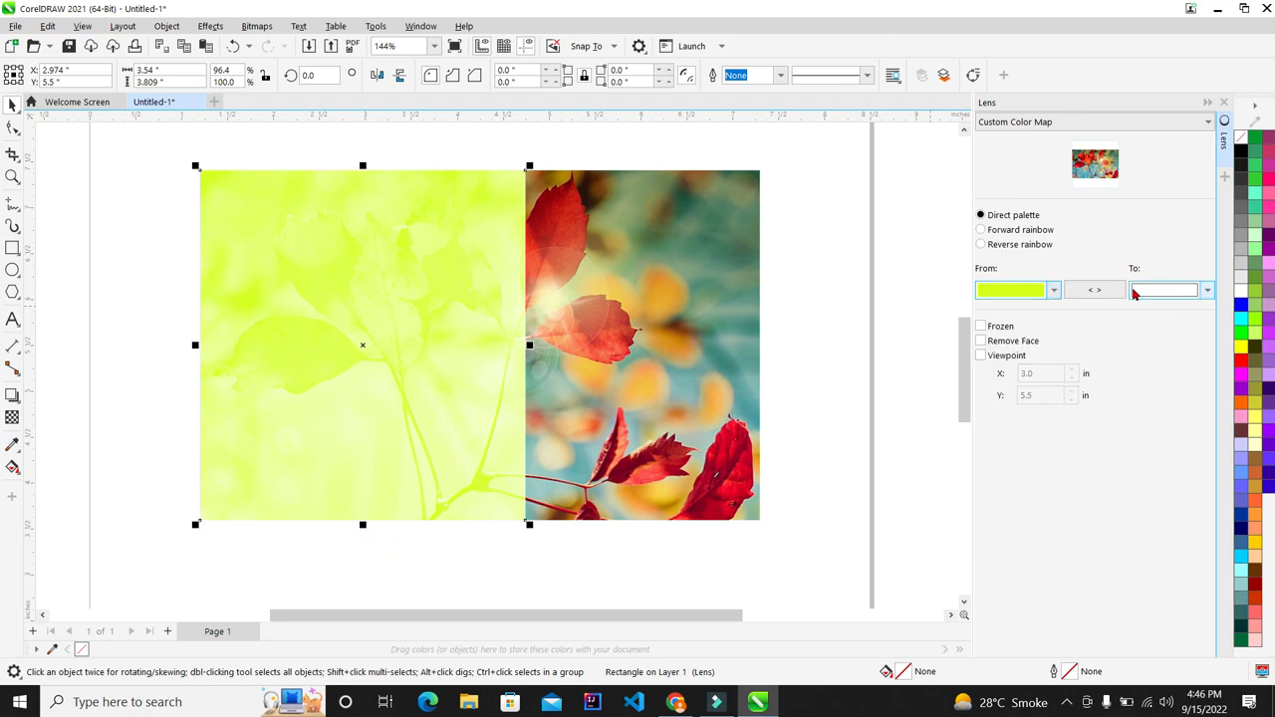
click(1057, 290)
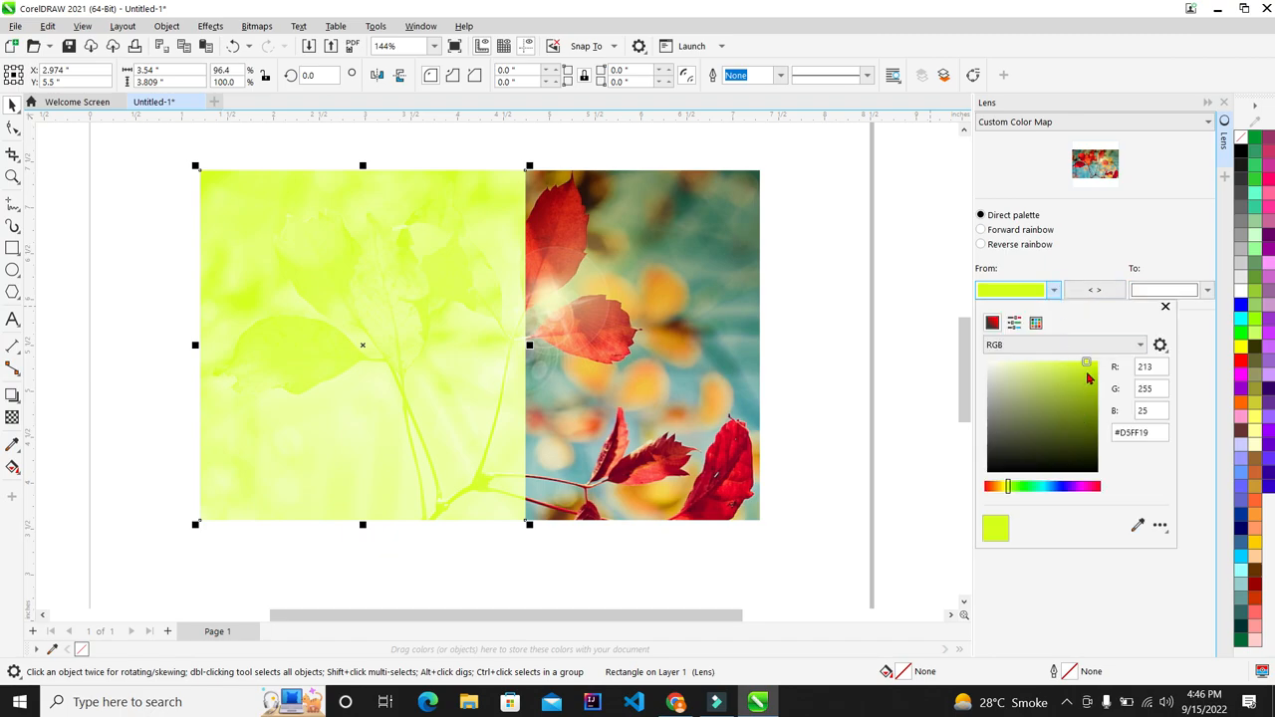
click(1053, 486)
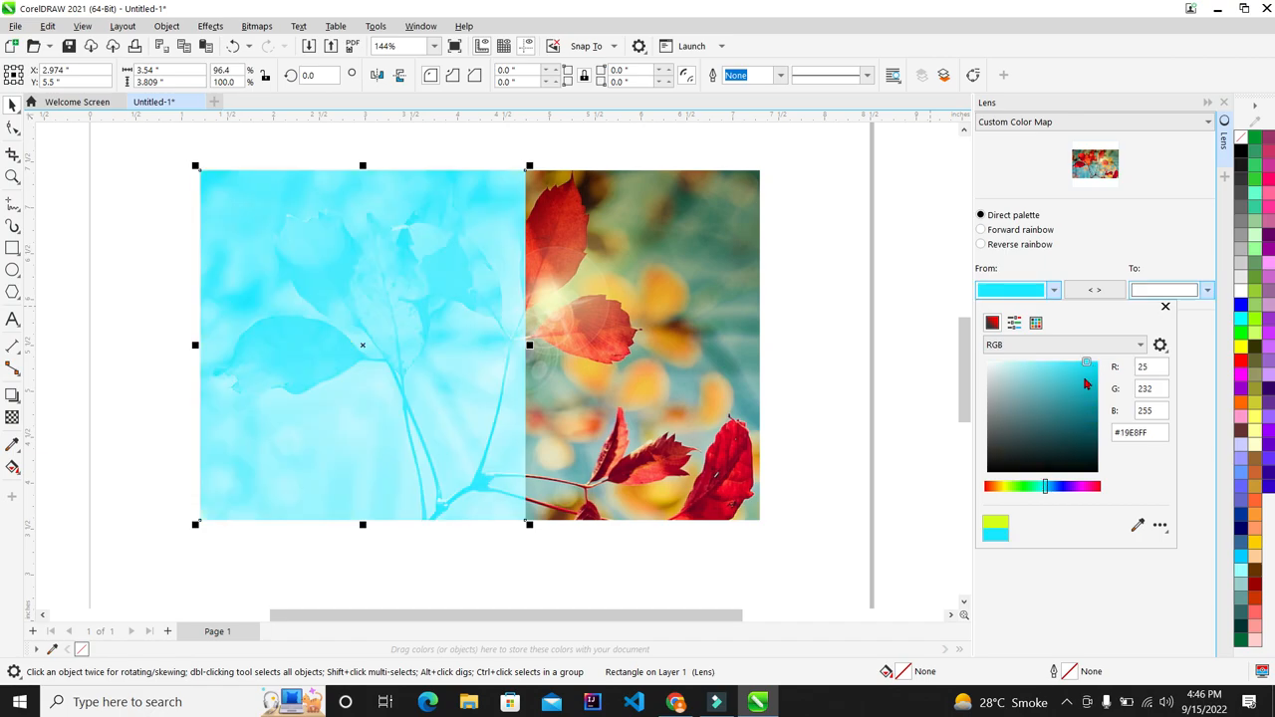
click(1189, 300)
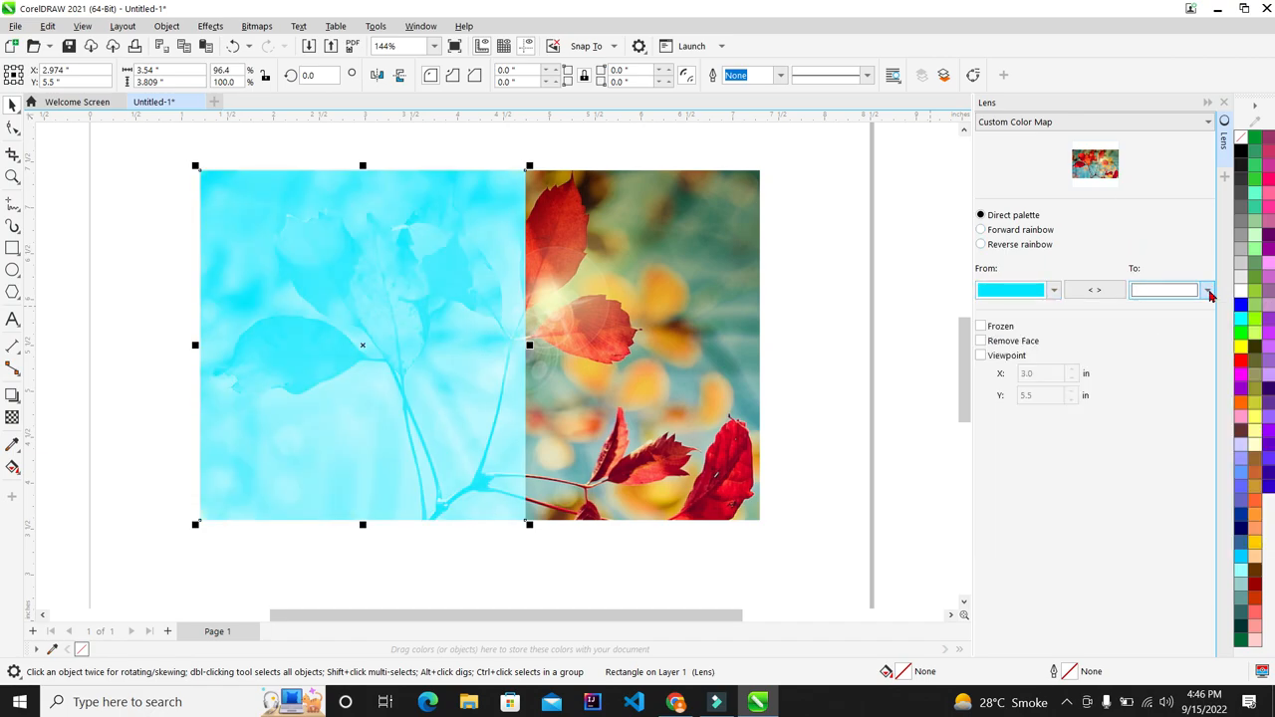
click(1207, 291)
click(1164, 386)
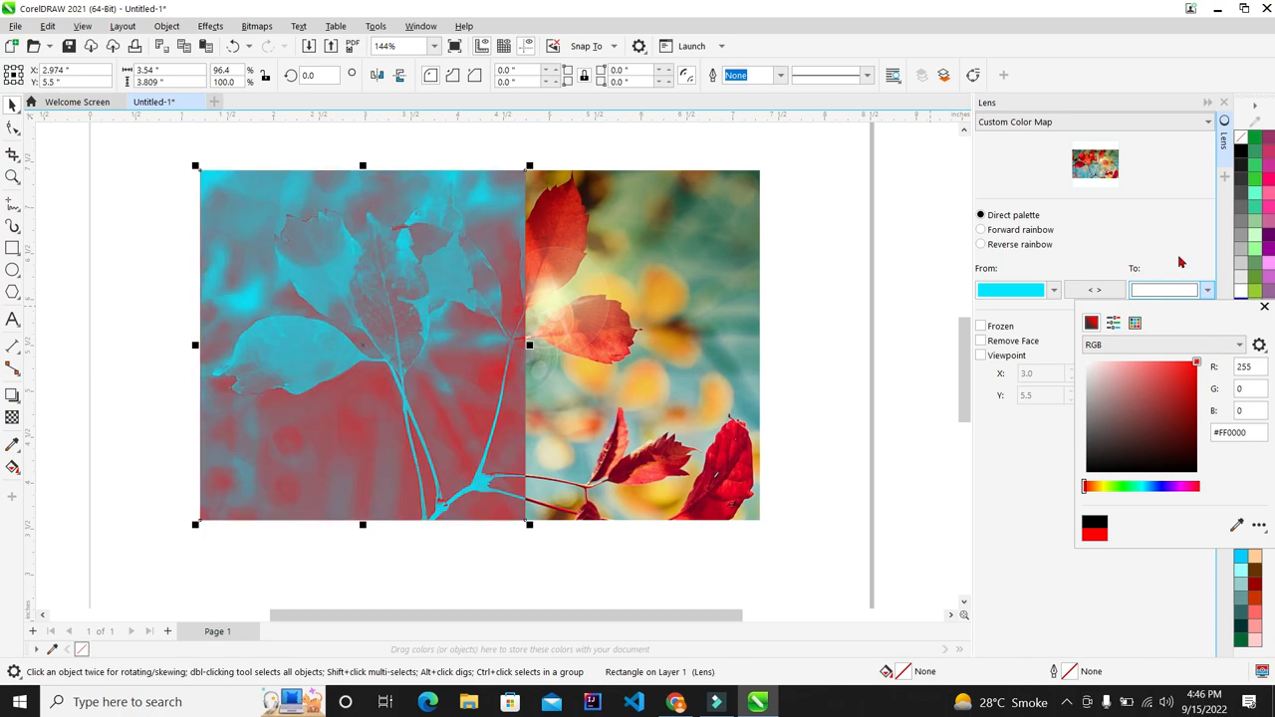
click(1178, 262)
Step: Freeze the colour-map lens and drag the frozen copy left off the photo
click(1003, 328)
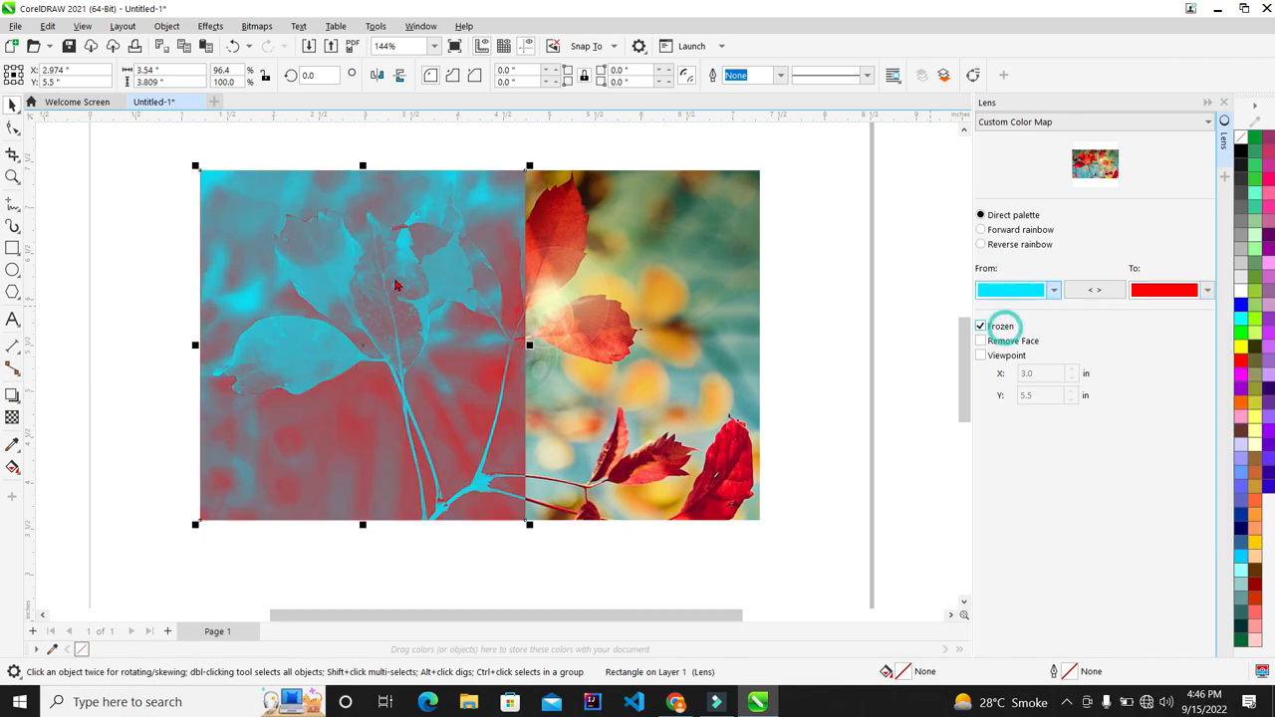
scroll(399, 285, down, 3)
drag(399, 285, 150, 307)
scroll(395, 258, down, 2)
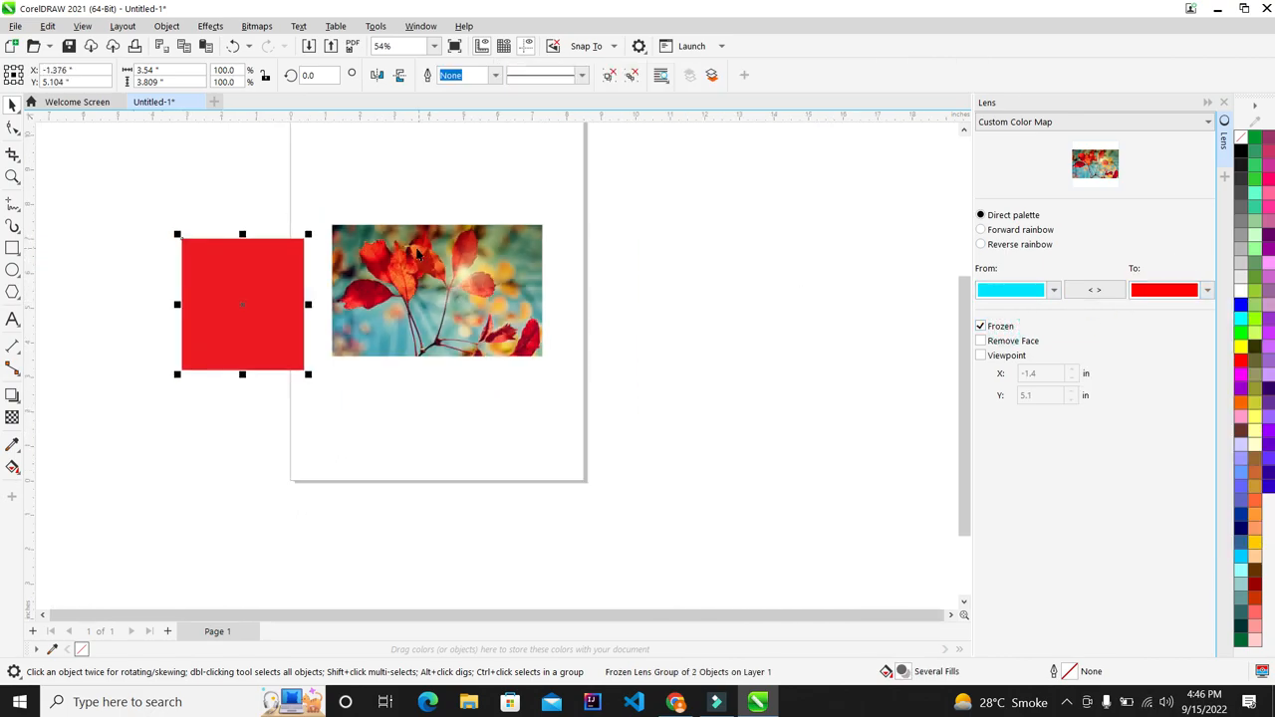
Step: Select the frozen red lens group, close the Lens docker, and delete the group
scroll(270, 254, up, 2)
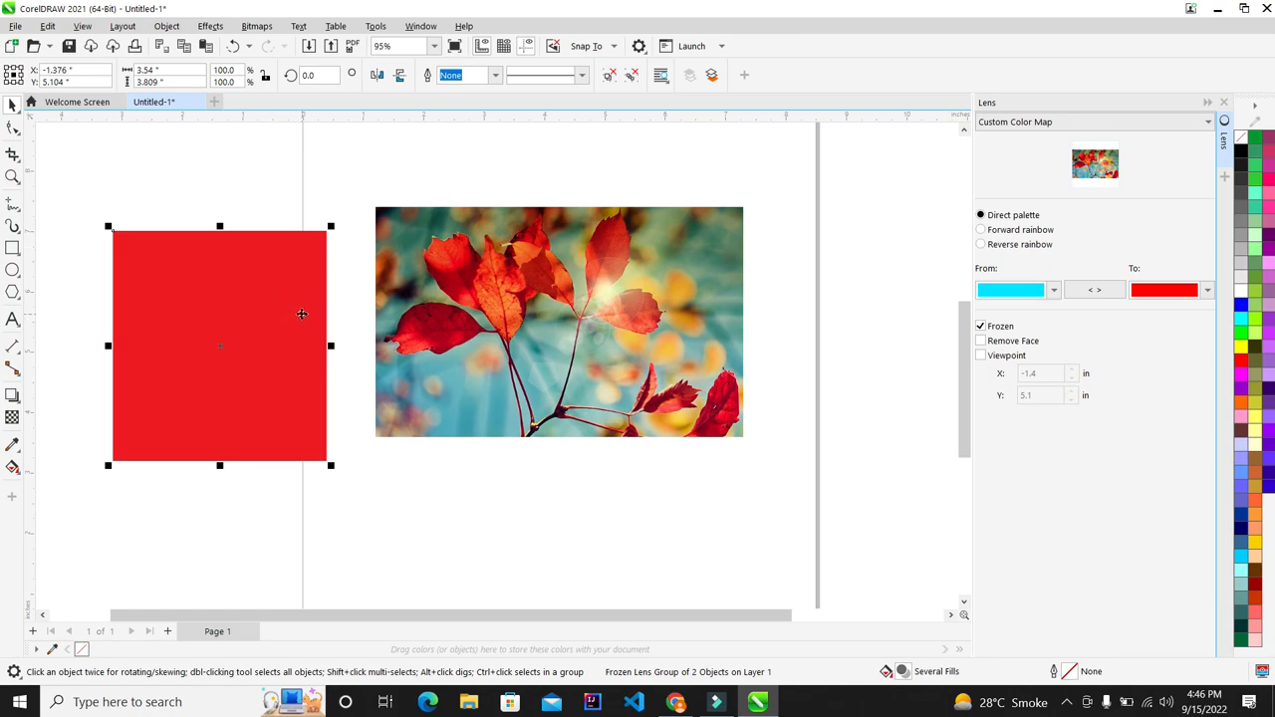
key(Escape)
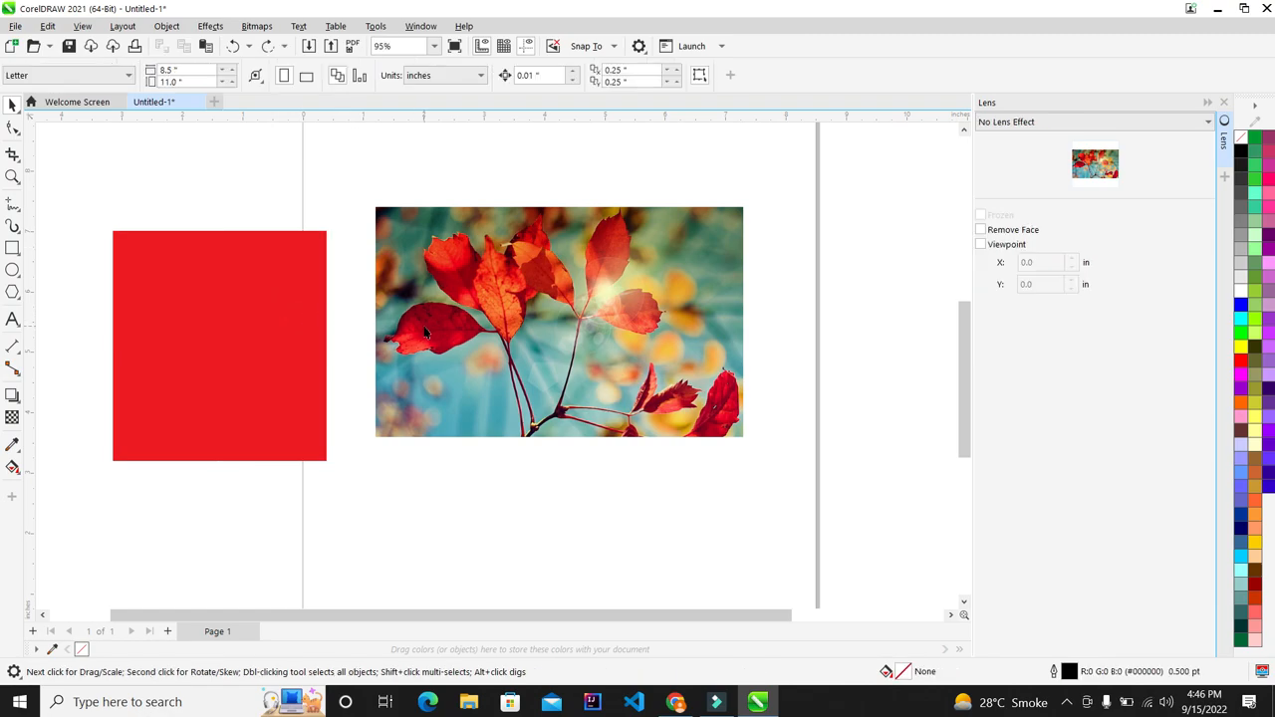
click(1082, 123)
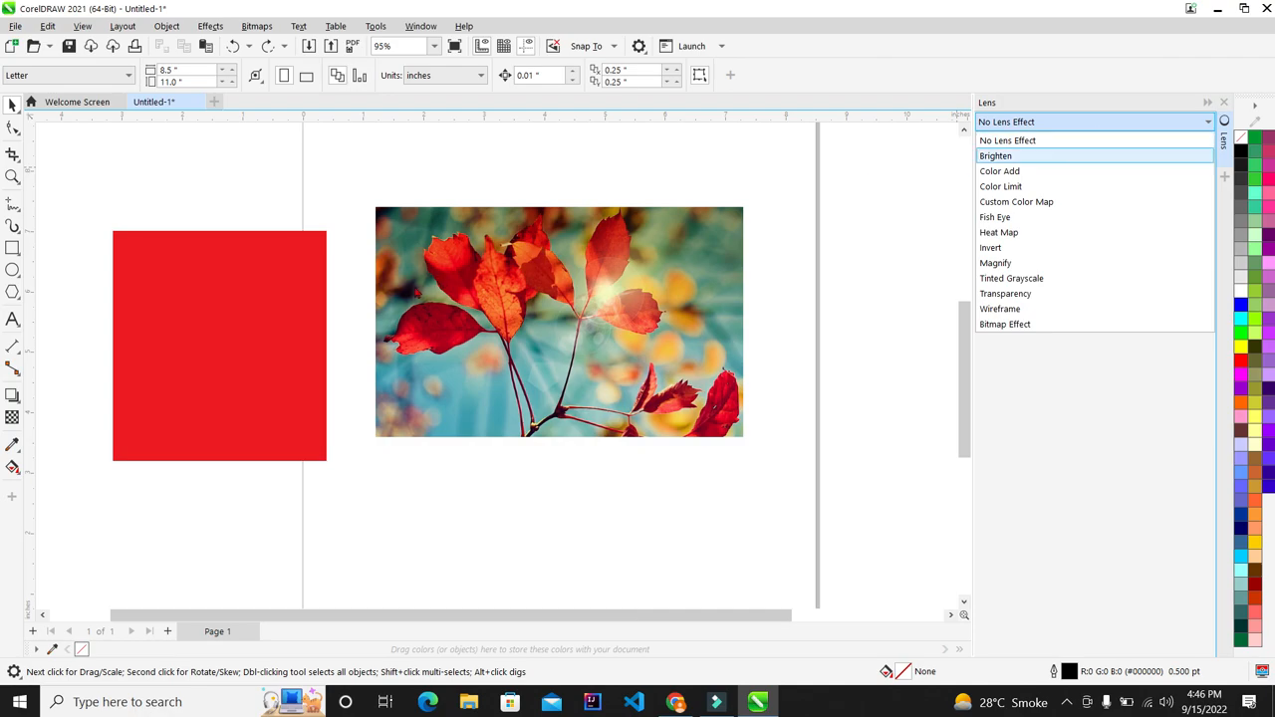
click(184, 305)
click(205, 289)
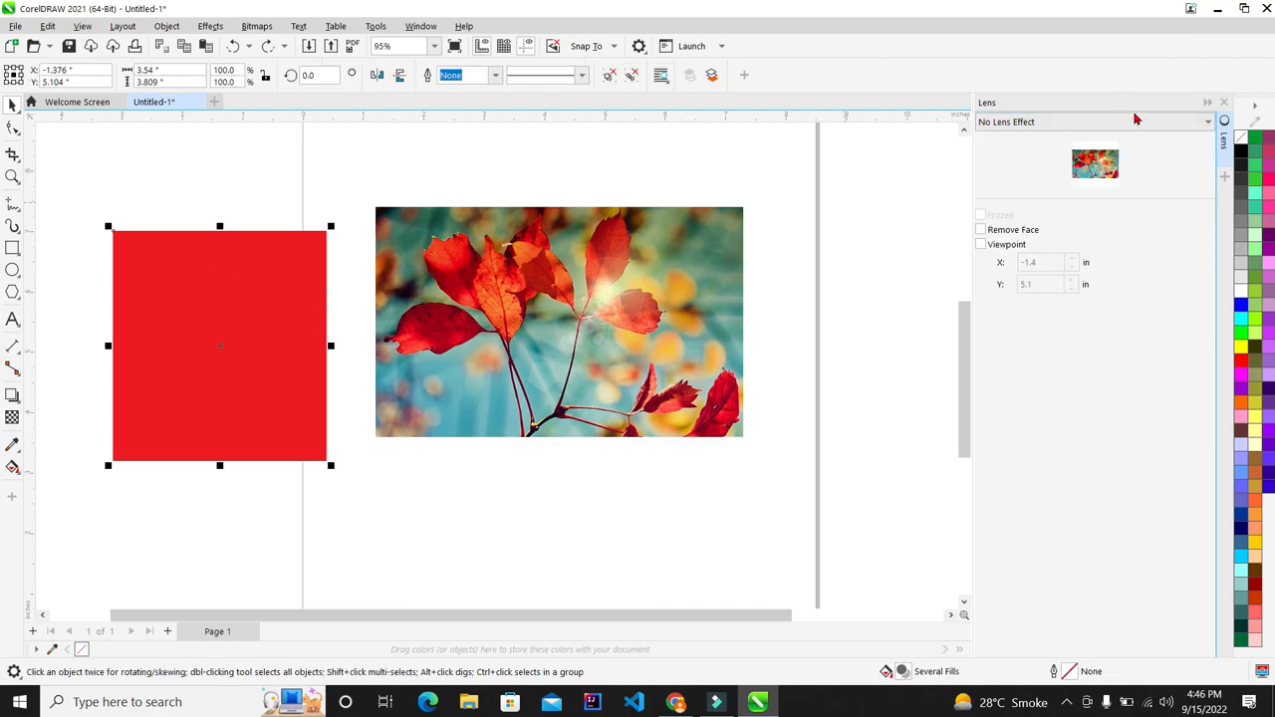
click(1225, 103)
scroll(332, 236, down, 4)
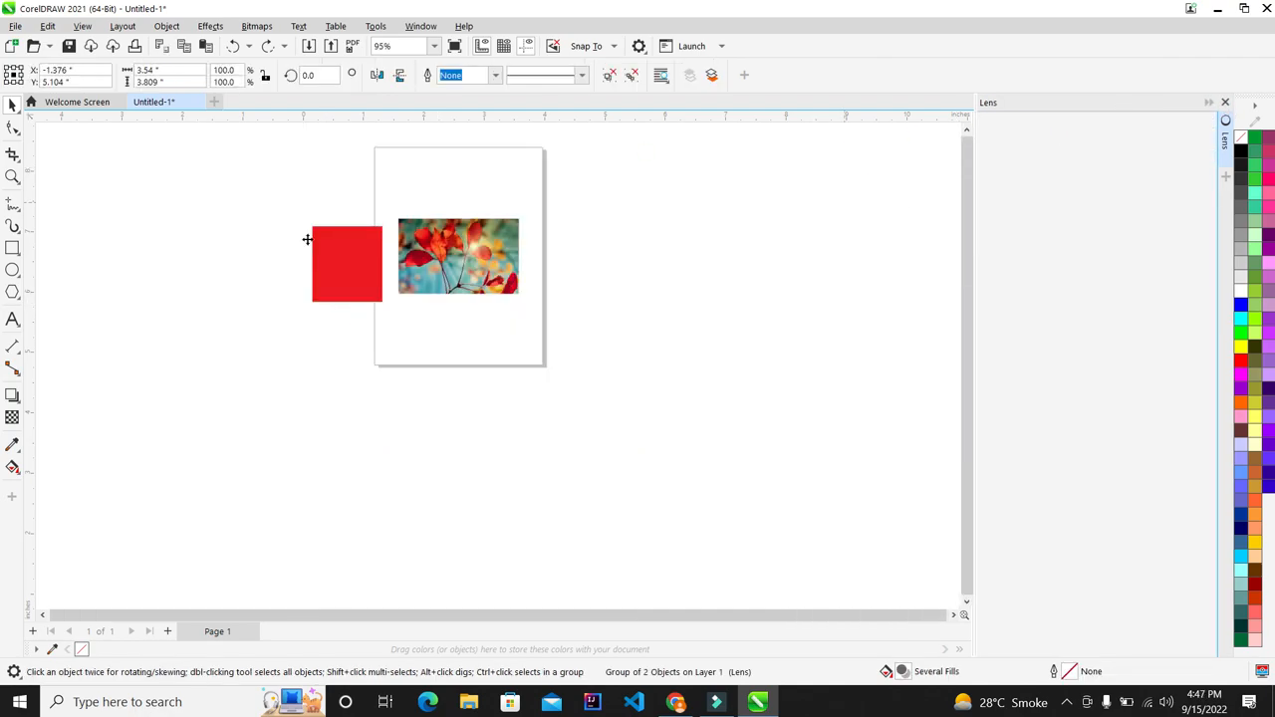
key(Delete)
scroll(777, 276, up, 2)
scroll(656, 230, up, 4)
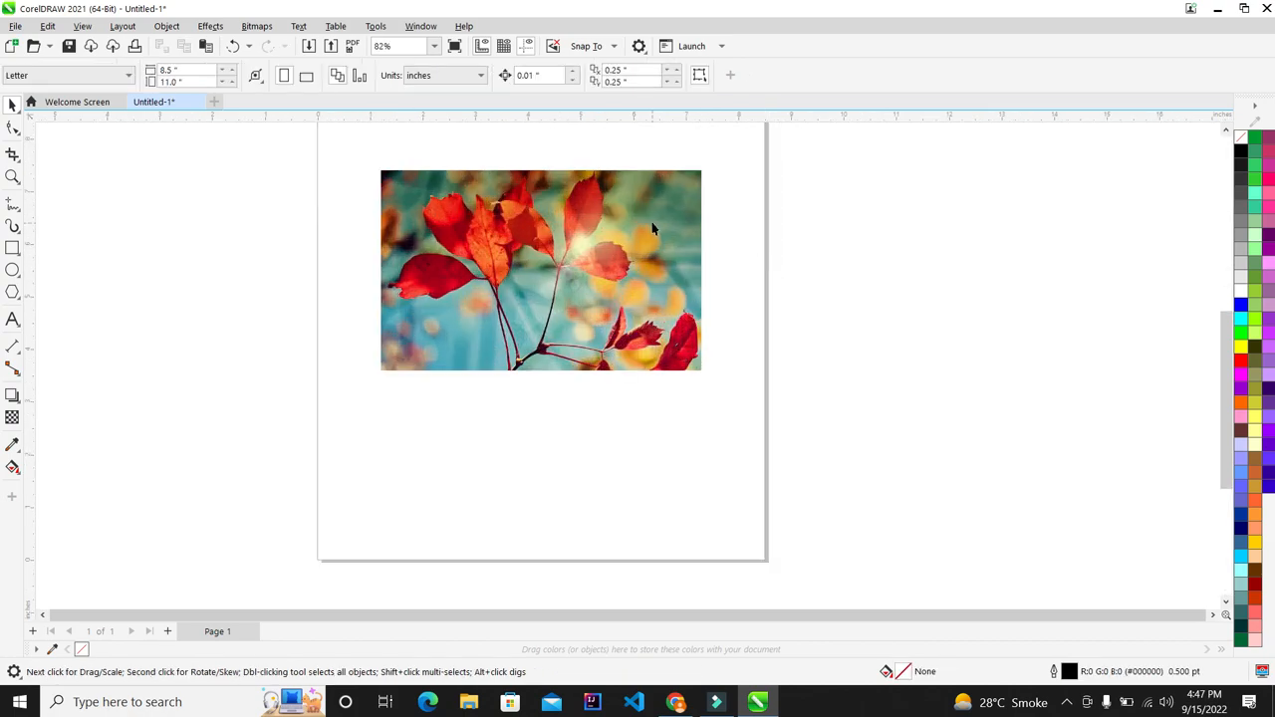
Step: Draw a rectangle over the photo's left half and give it a Fish Eye lens at rate 100
click(12, 248)
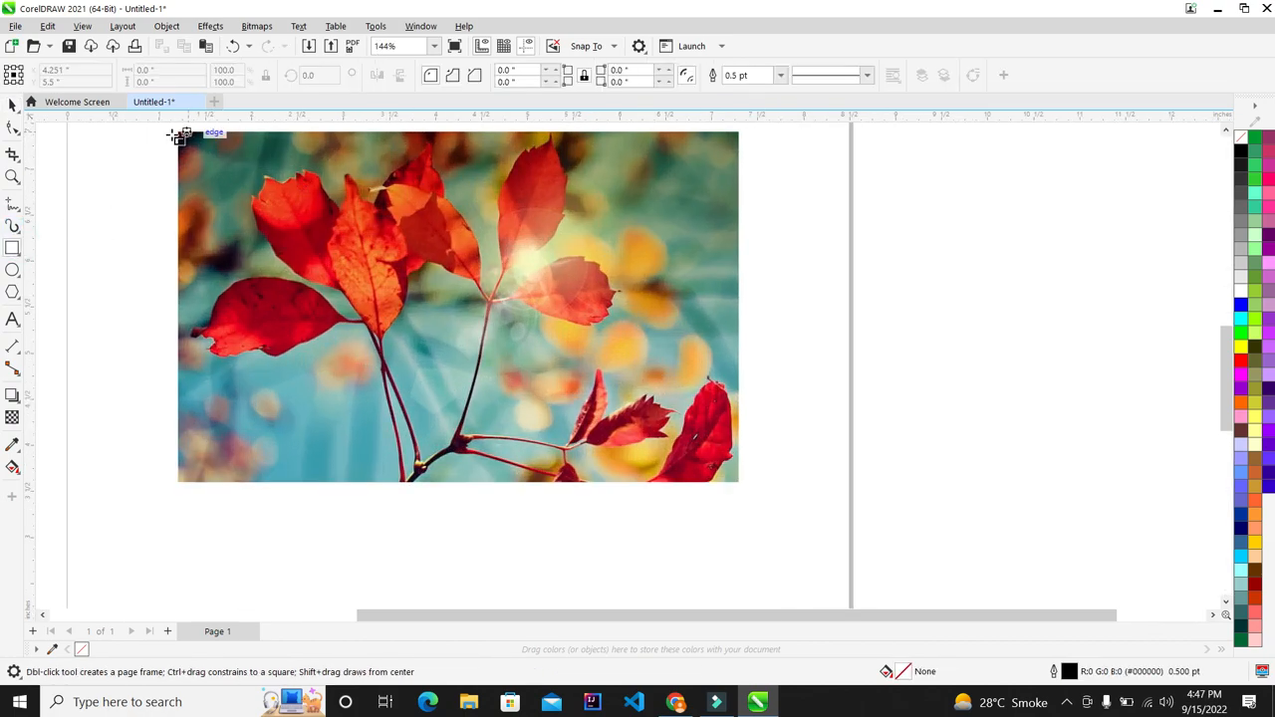
mouse_move(180, 133)
mouse_down()
mouse_move(407, 447)
mouse_move(460, 482)
mouse_up()
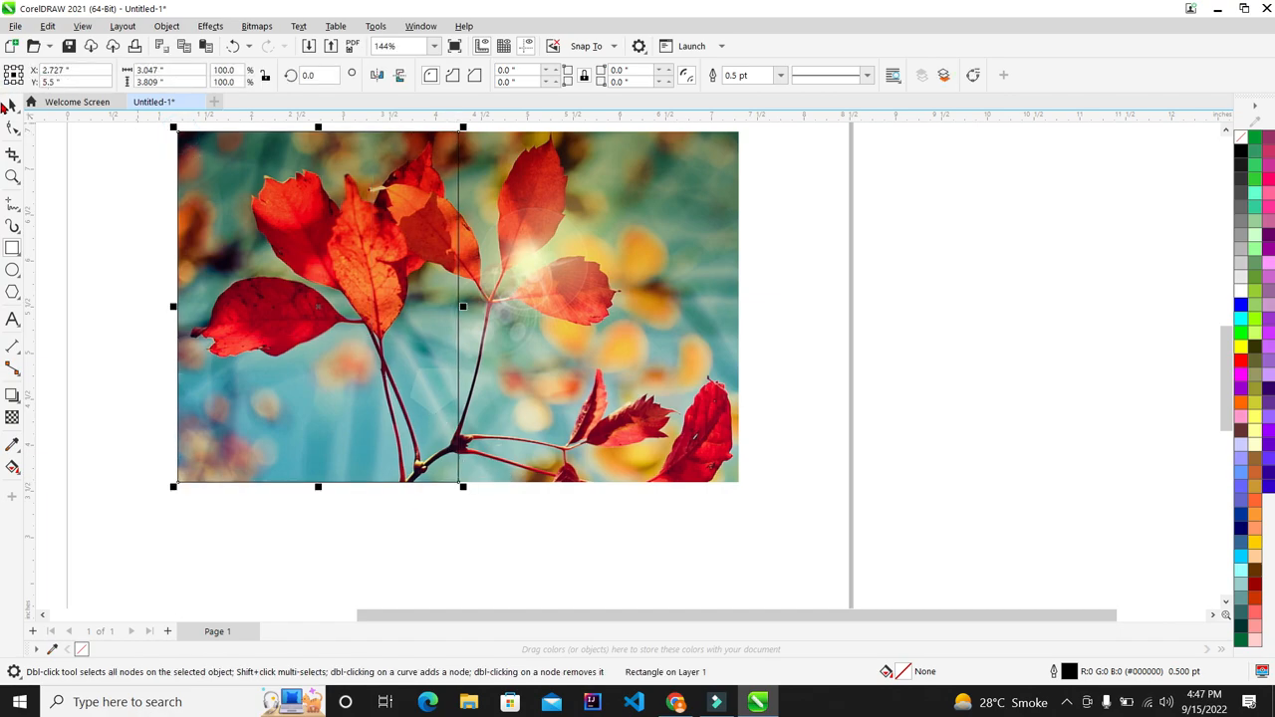
click(12, 104)
click(210, 25)
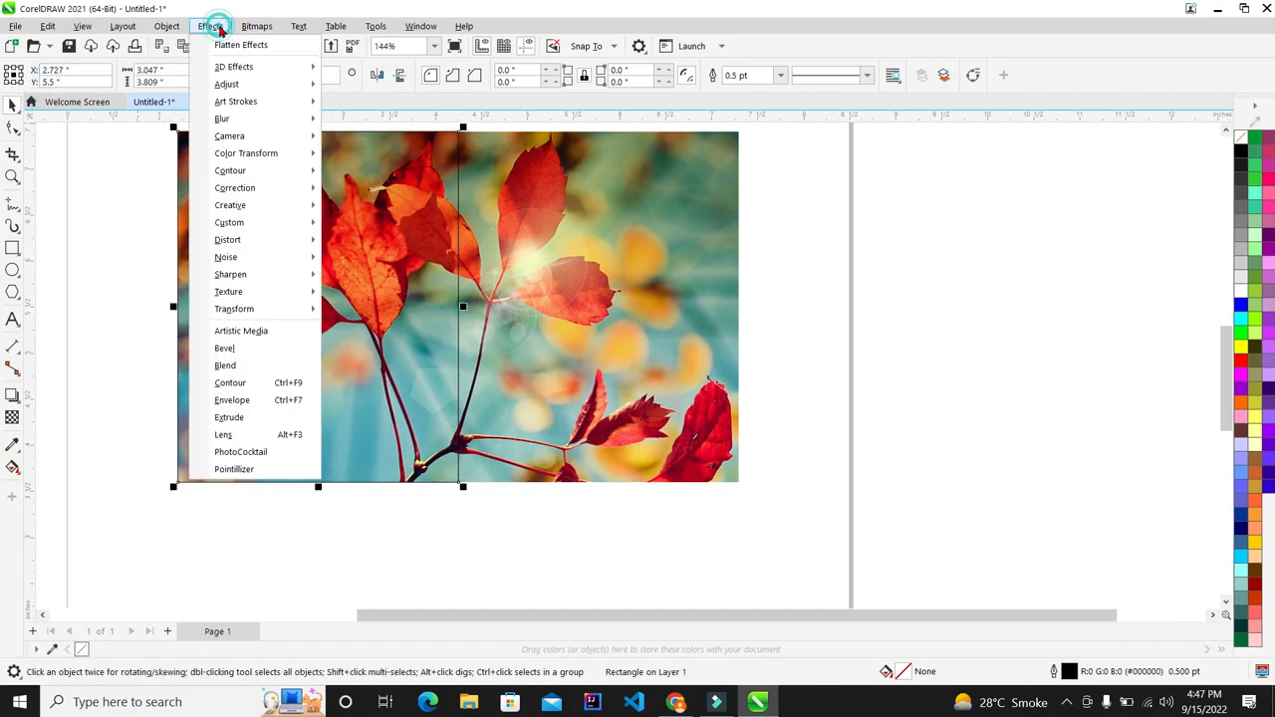
click(246, 430)
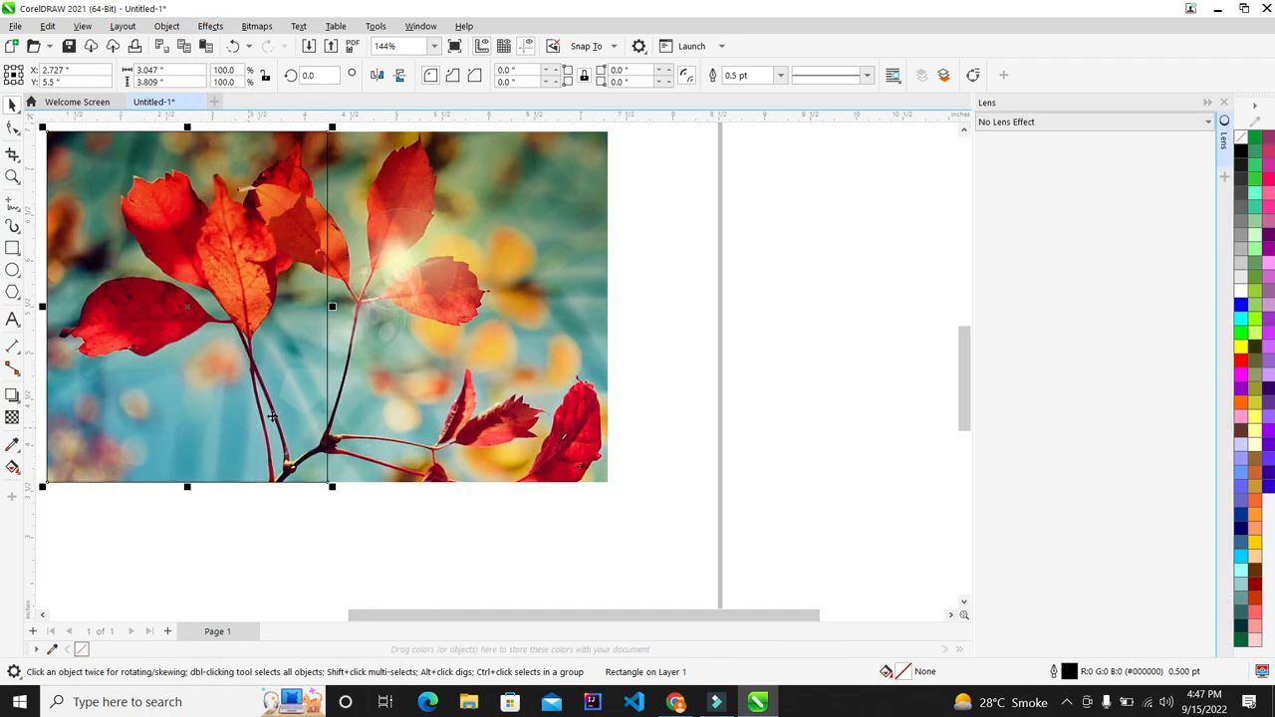
click(1053, 121)
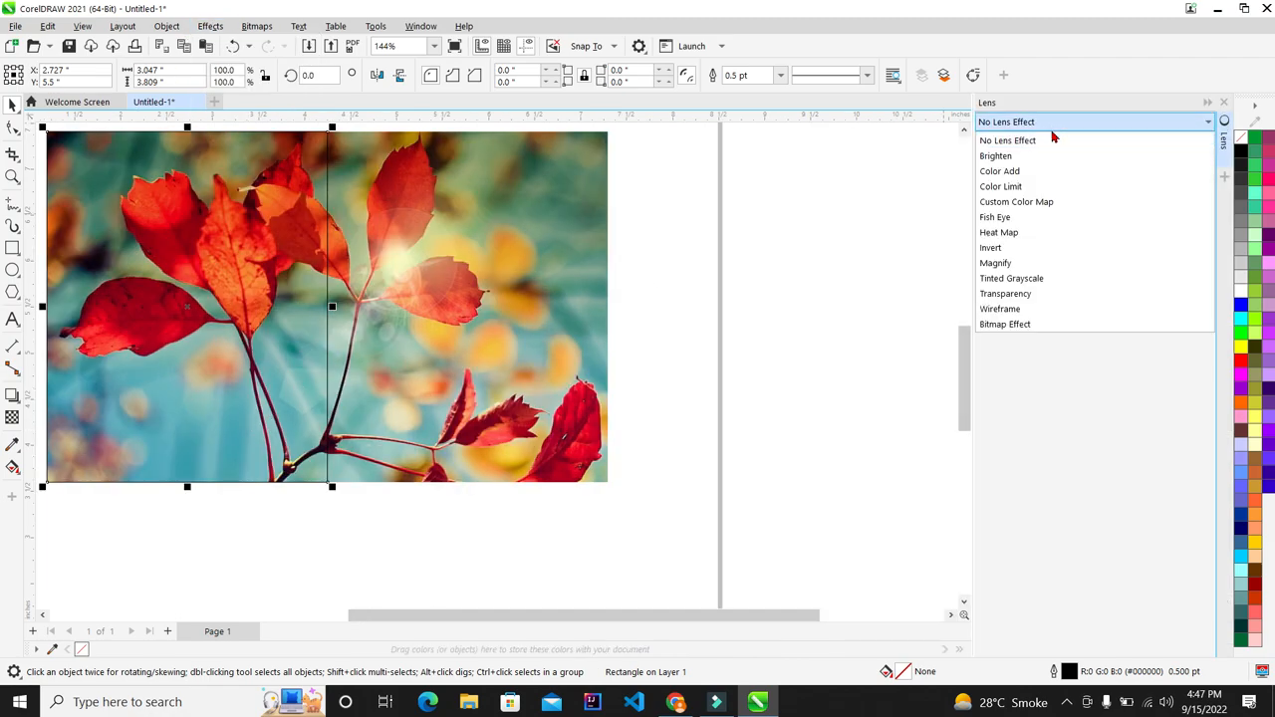
click(1033, 218)
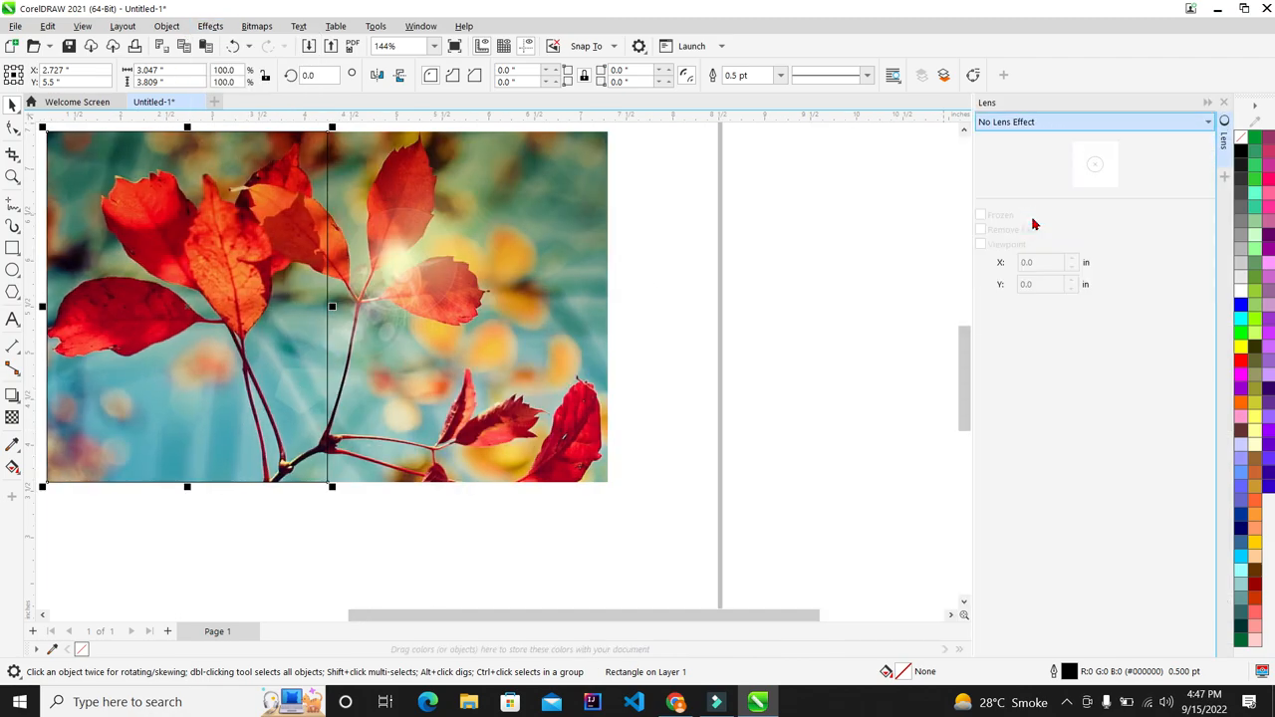
scroll(276, 324, down, 2)
scroll(529, 260, up, 2)
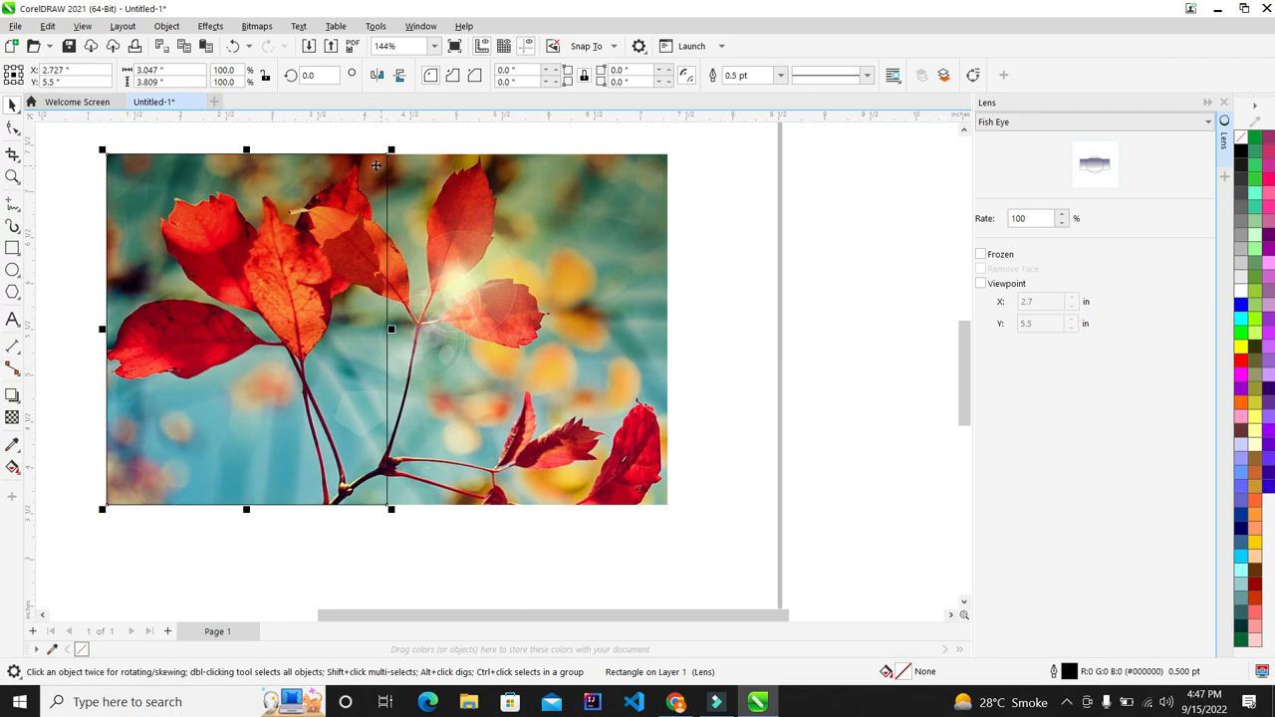
Step: Resize the lens rectangle to about 1.796 × 1.097 inches and move it near the photo's centre
drag(247, 149, 275, 304)
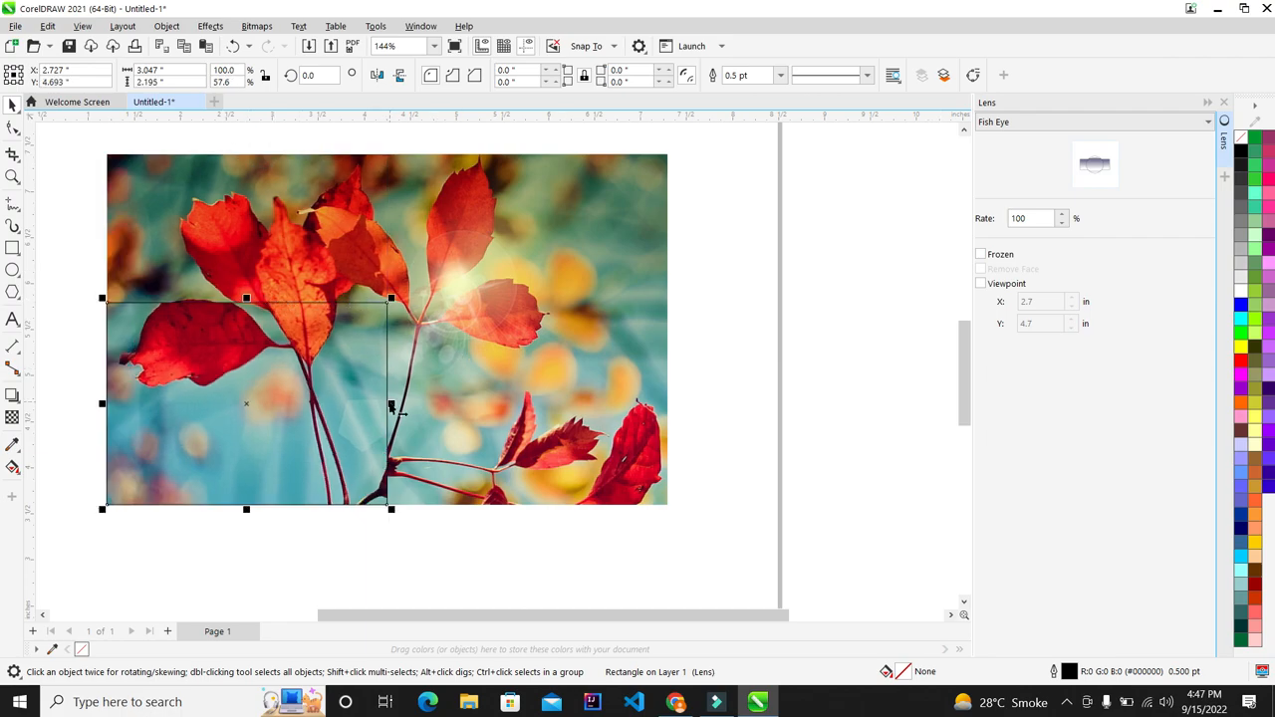
drag(390, 404, 439, 406)
drag(418, 356, 458, 336)
mouse_move(516, 278)
mouse_down()
mouse_move(574, 236)
mouse_move(521, 285)
mouse_move(493, 280)
mouse_up()
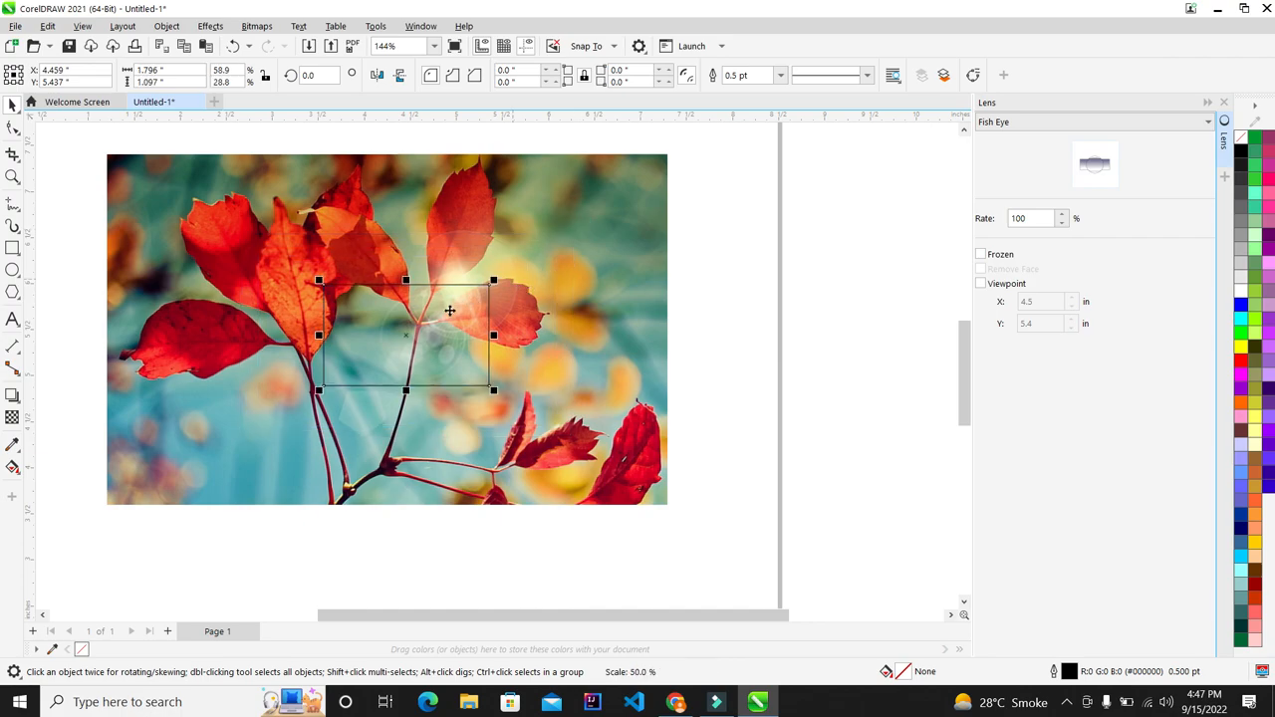
Step: Delete the Fish Eye rectangle and draw a circle over the left leaf
key(Delete)
click(13, 270)
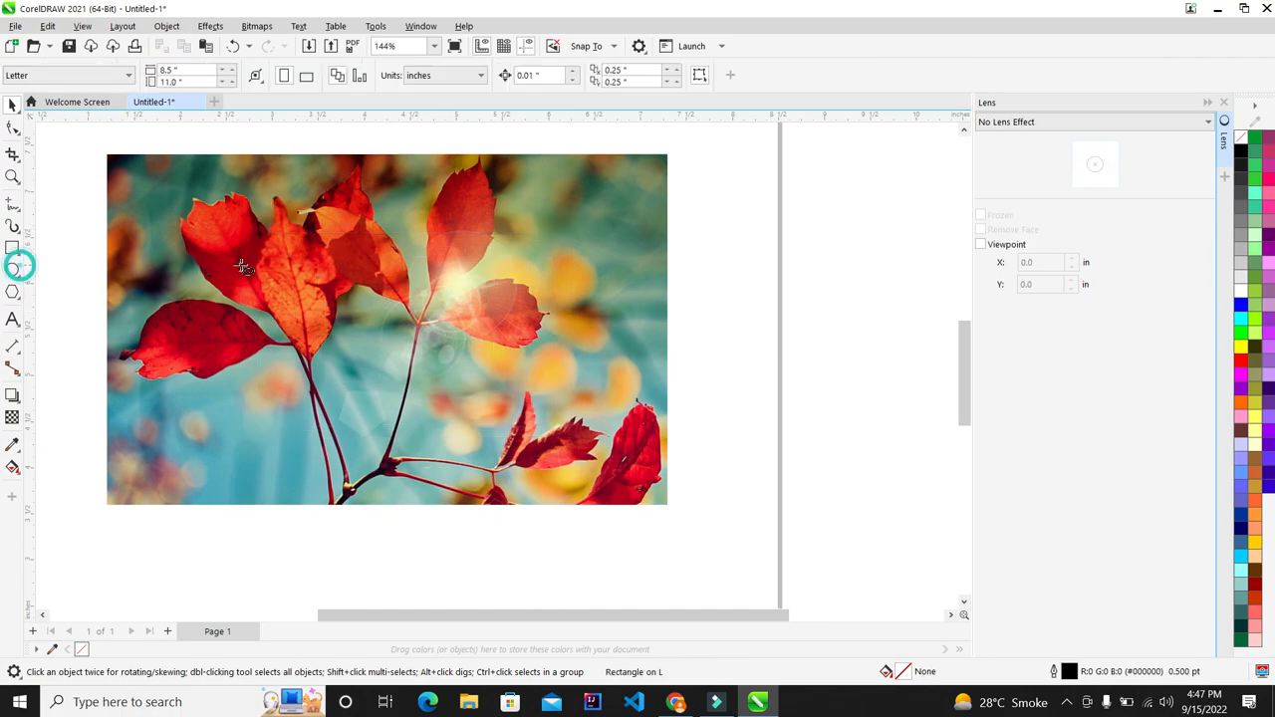
drag(239, 265, 376, 402)
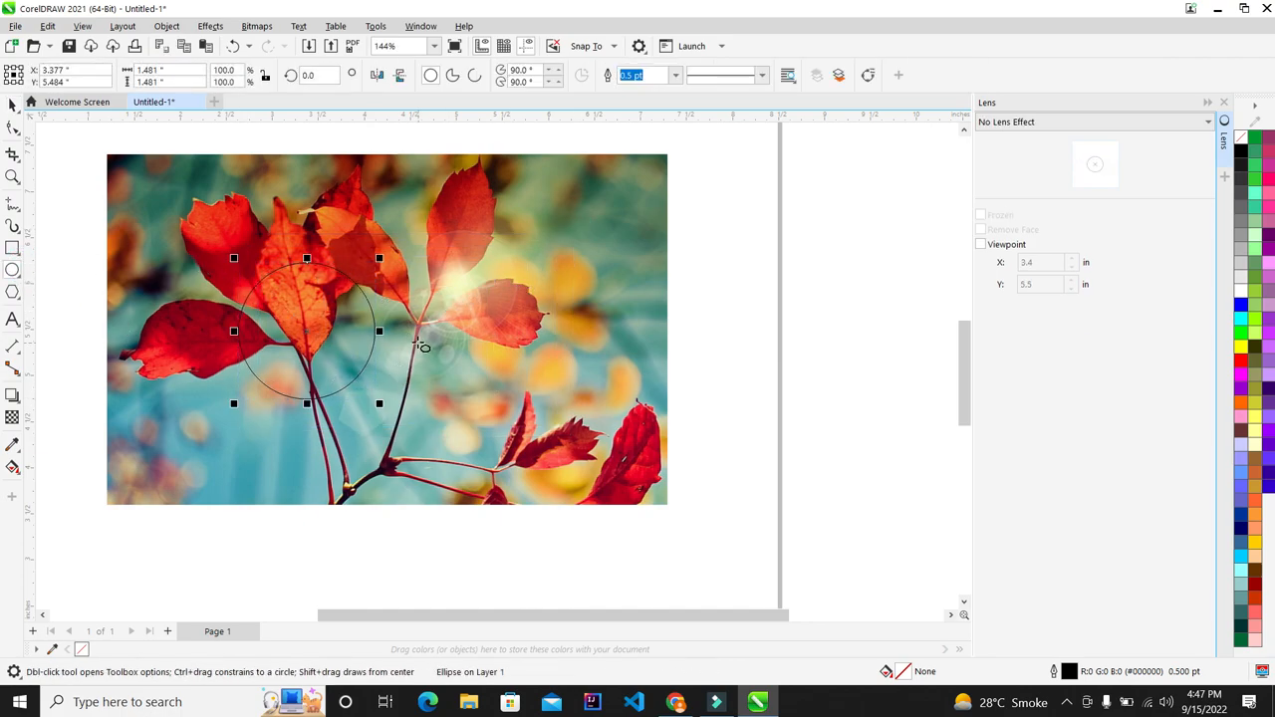
Step: Give the circle a 3.0 pt black outline, behind the fill and scaled with the object
key(F12)
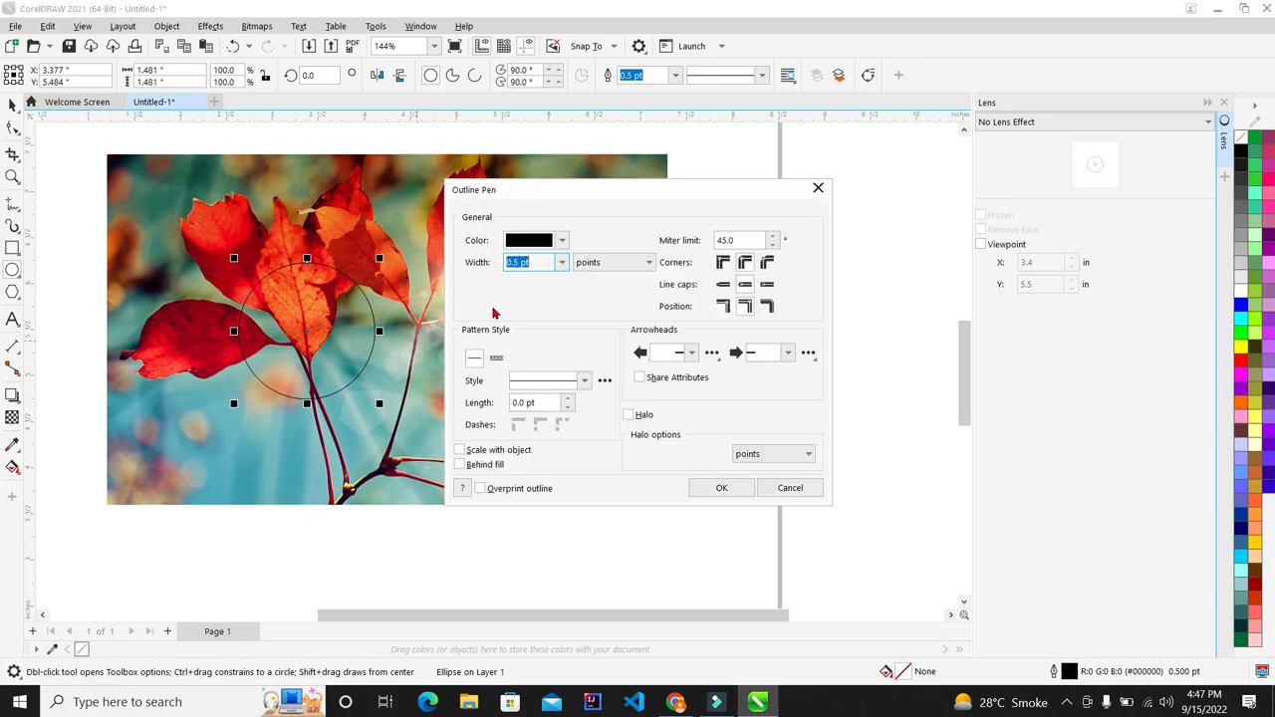
click(561, 263)
click(532, 350)
click(478, 466)
click(476, 450)
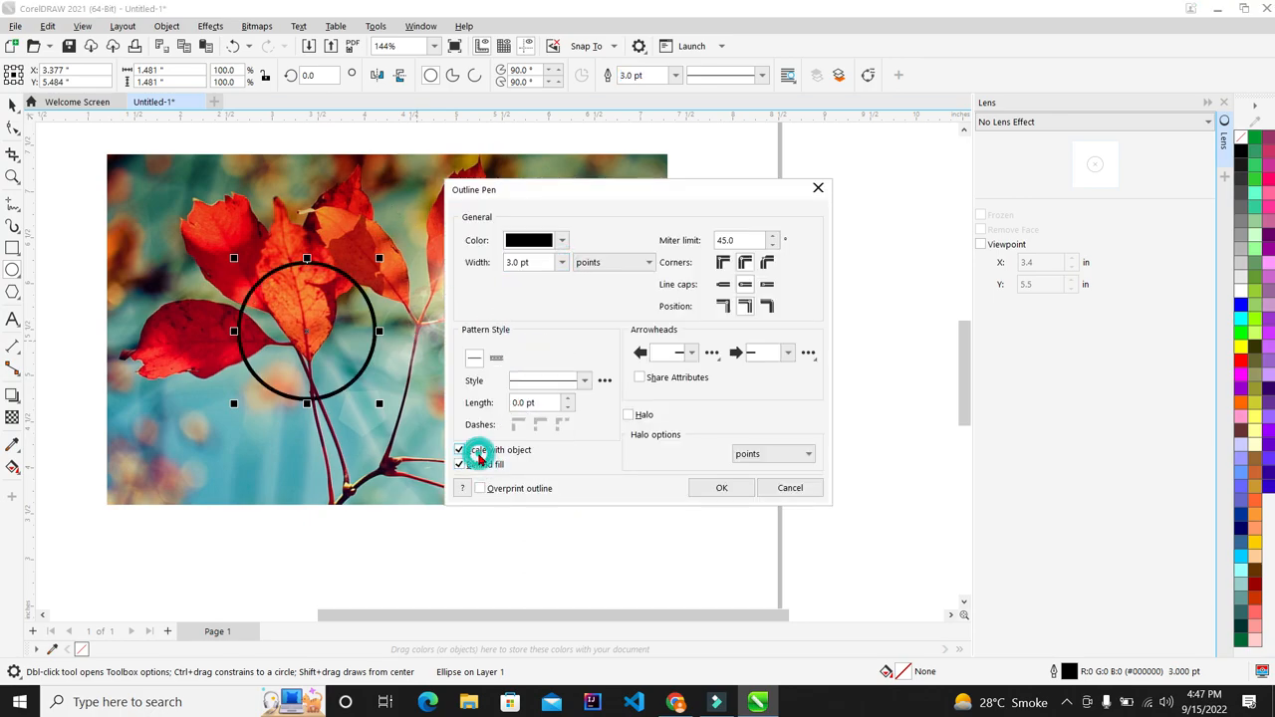
click(700, 492)
scroll(332, 303, up, 1)
click(13, 103)
Step: Apply a Fish Eye lens to the circle and reposition it over the leaves
click(1048, 124)
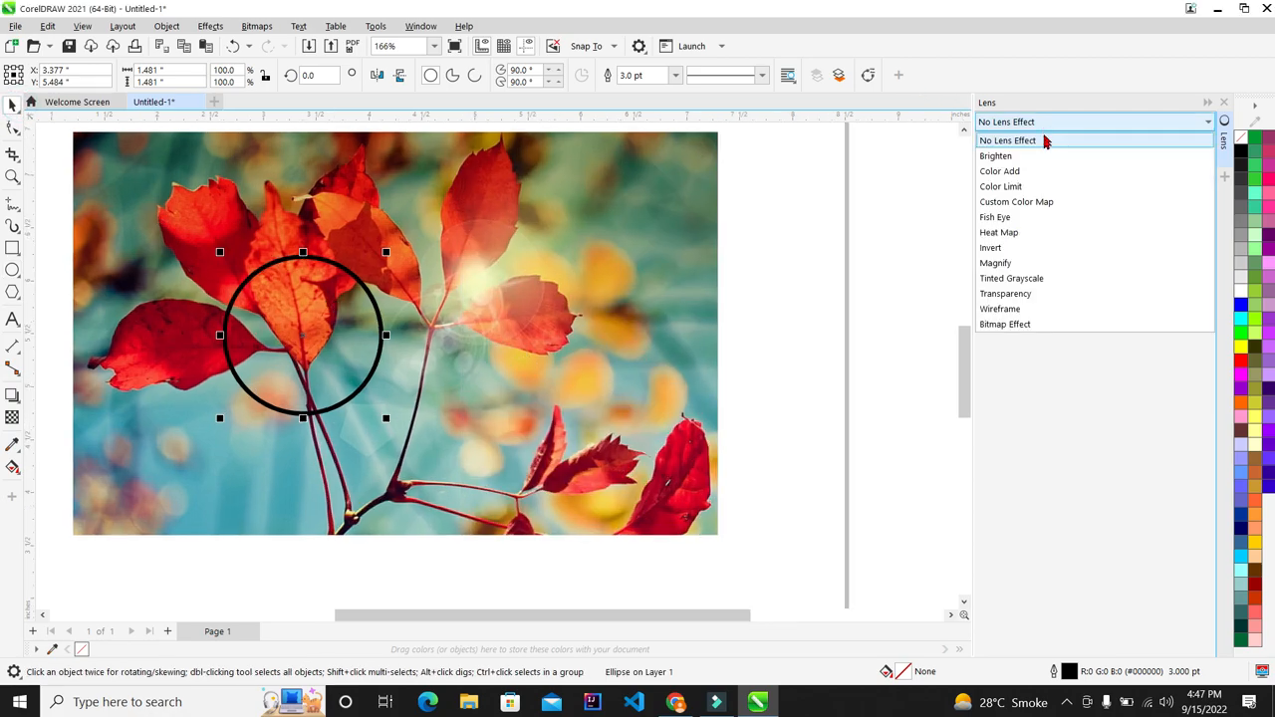
click(1052, 221)
scroll(267, 337, up, 1)
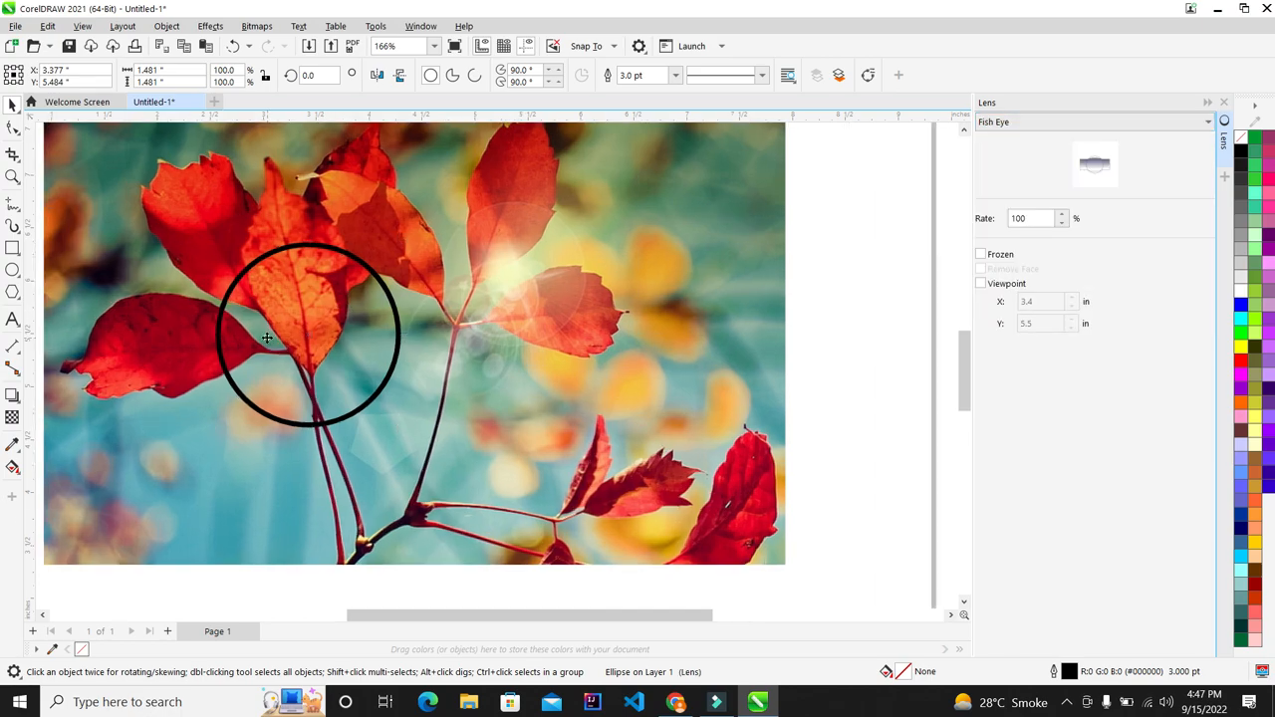
drag(317, 305, 345, 290)
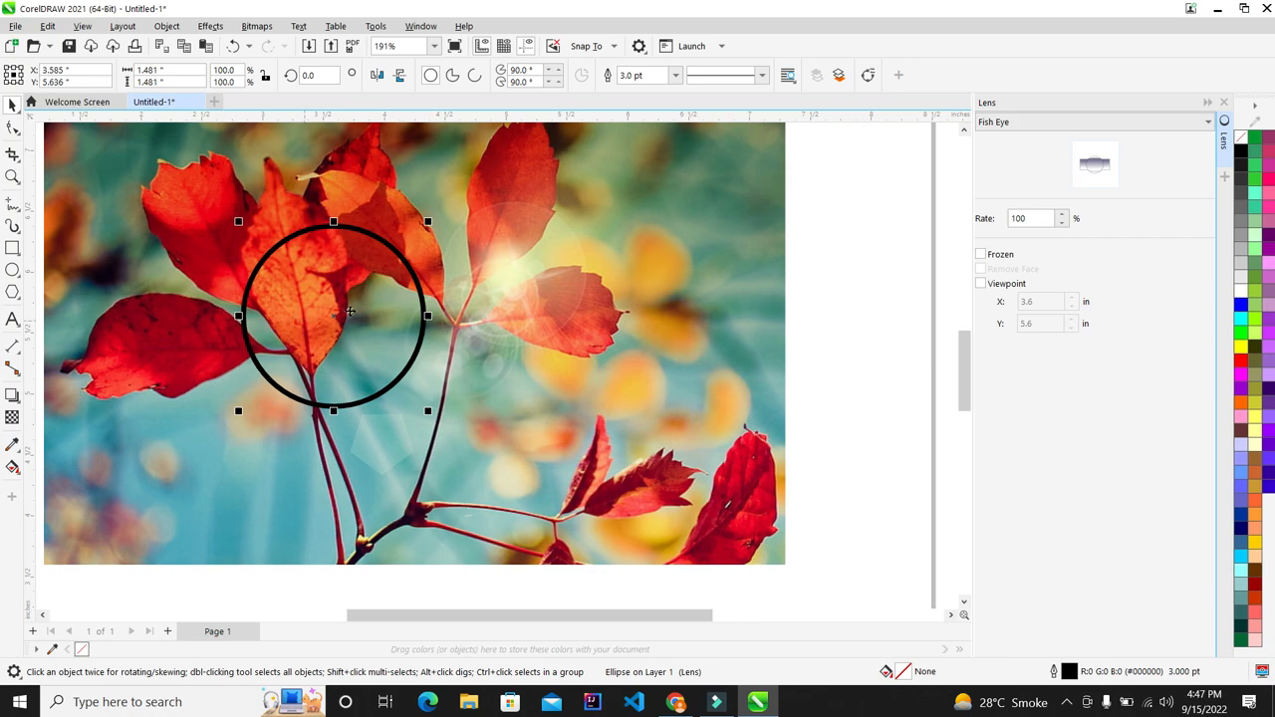
scroll(705, 303, down, 2)
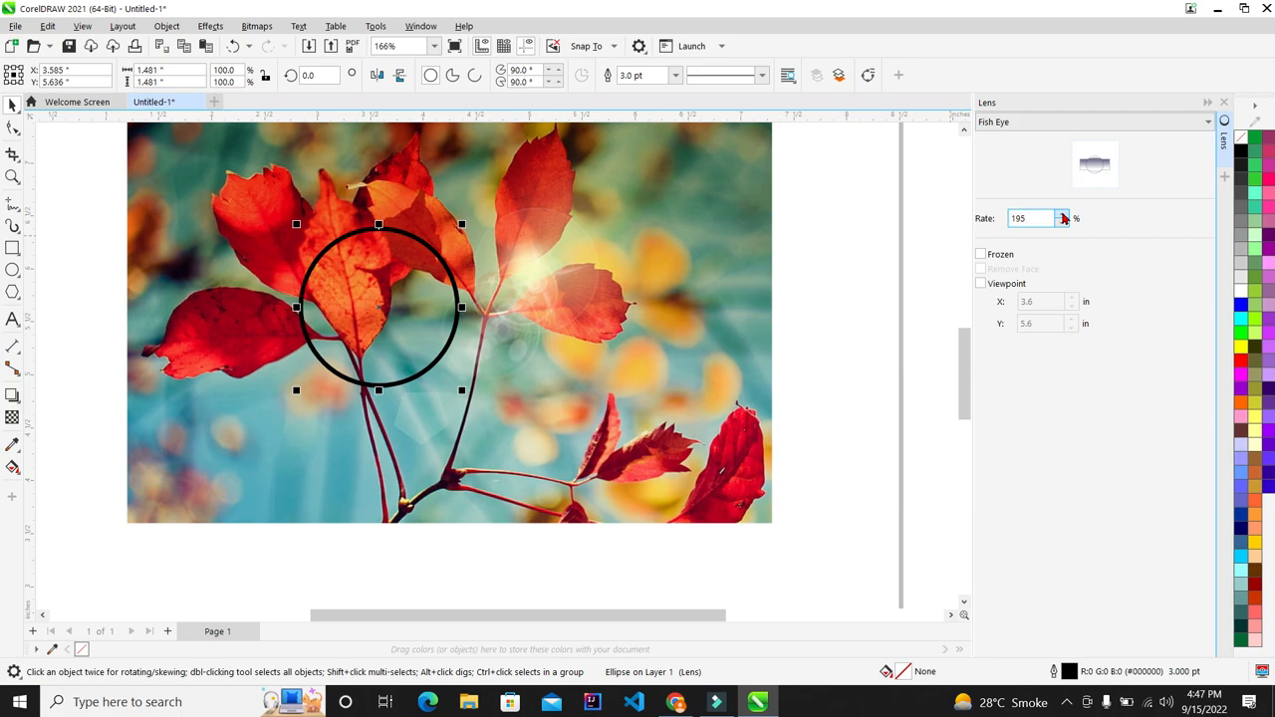
drag(379, 294, 352, 347)
scroll(741, 256, down, 1)
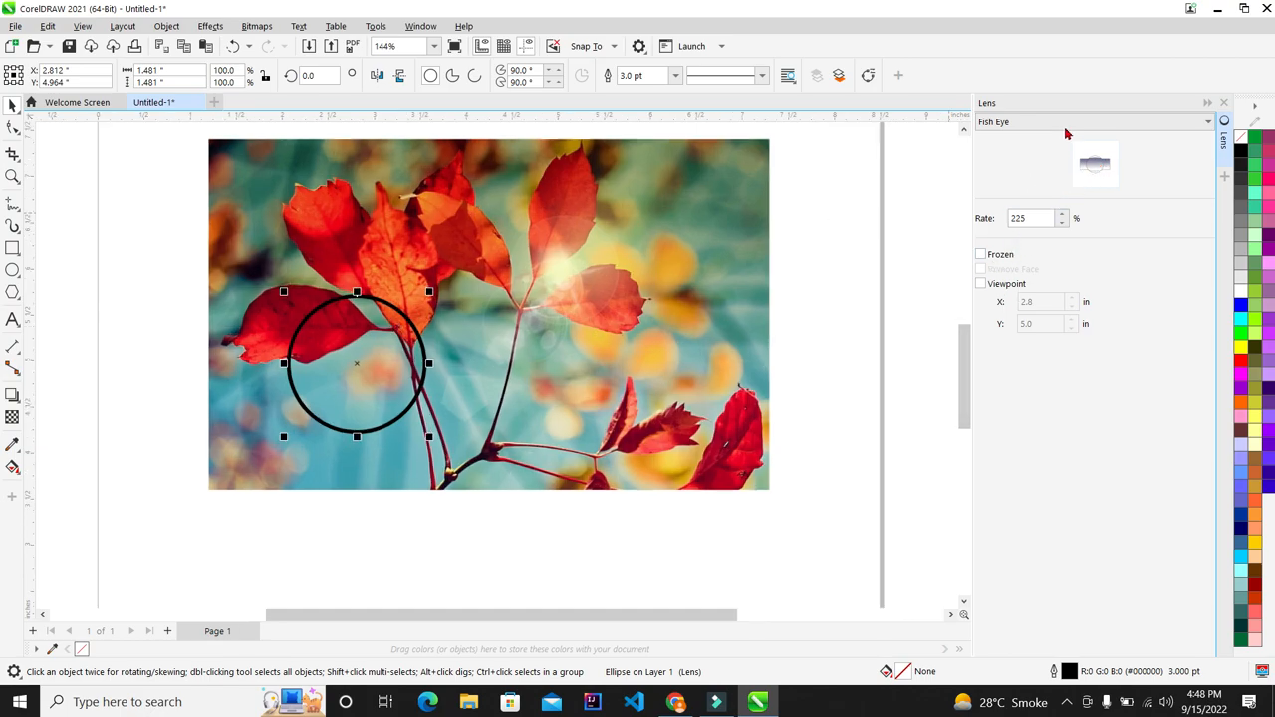
drag(356, 327, 339, 282)
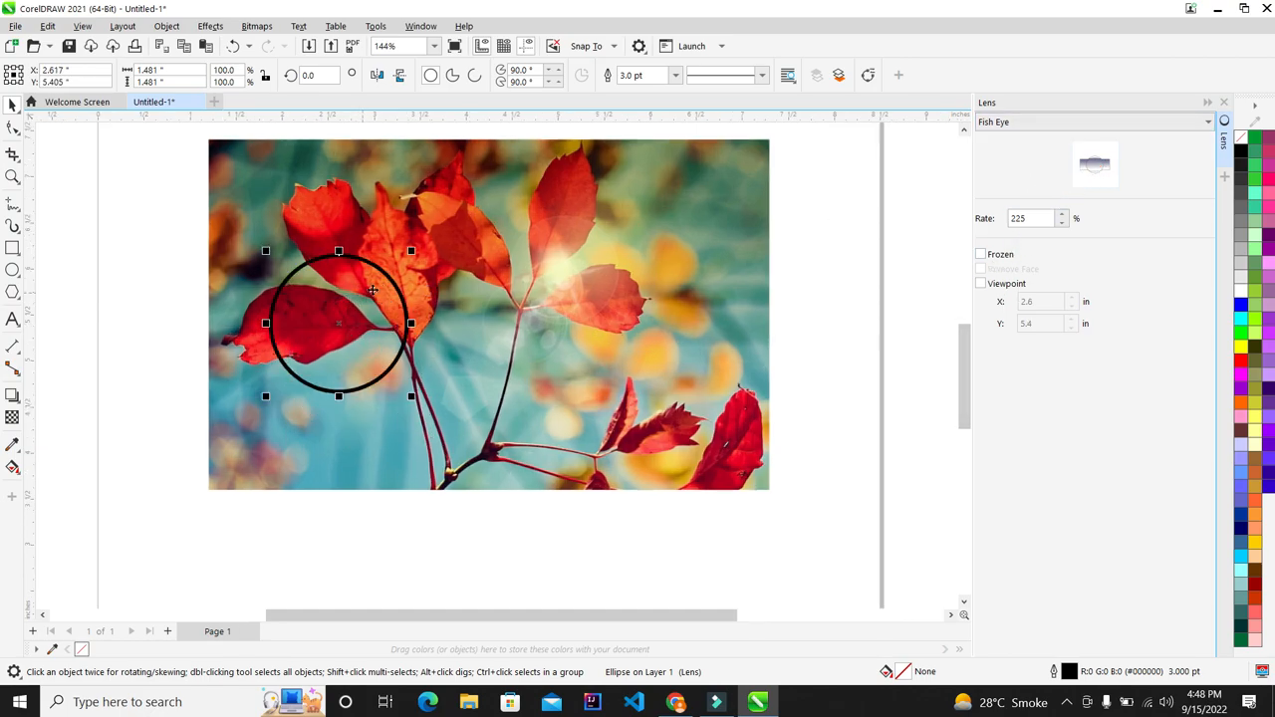
scroll(375, 271, up, 1)
Step: Enlarge the Fish Eye circle to about 1.8 inches, then delete it
drag(415, 249, 448, 211)
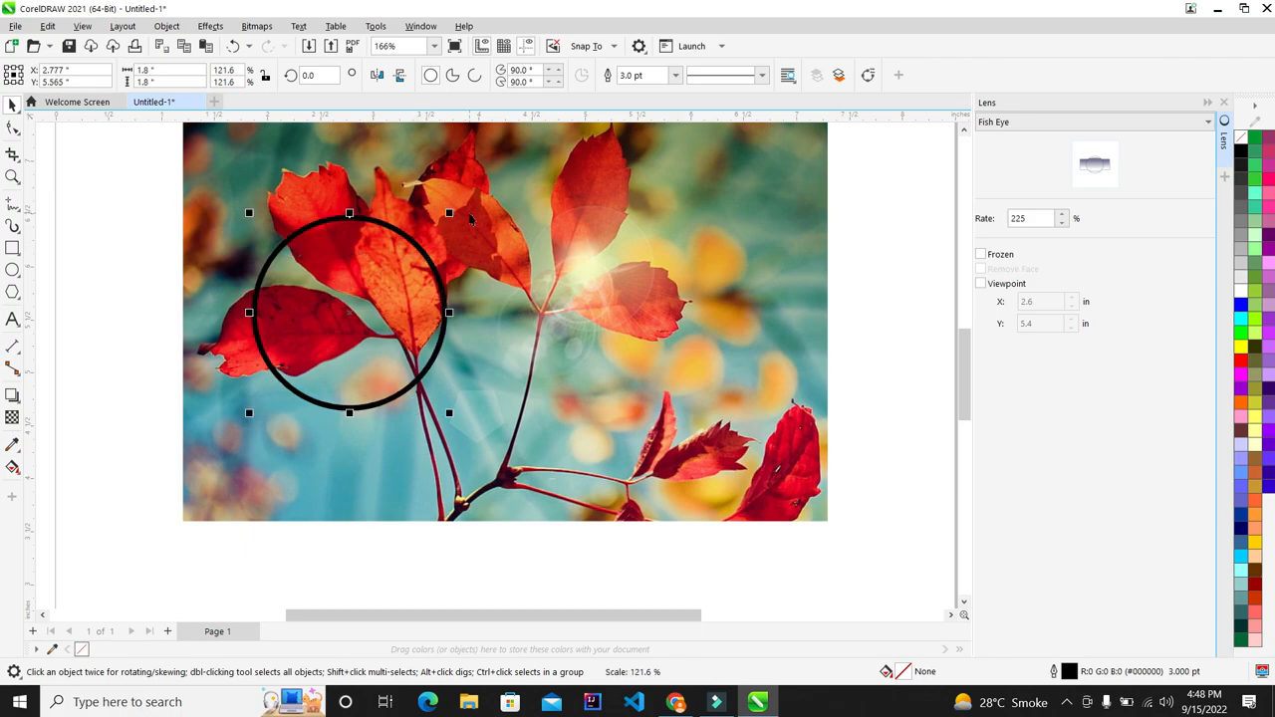
scroll(359, 282, up, 2)
key(Delete)
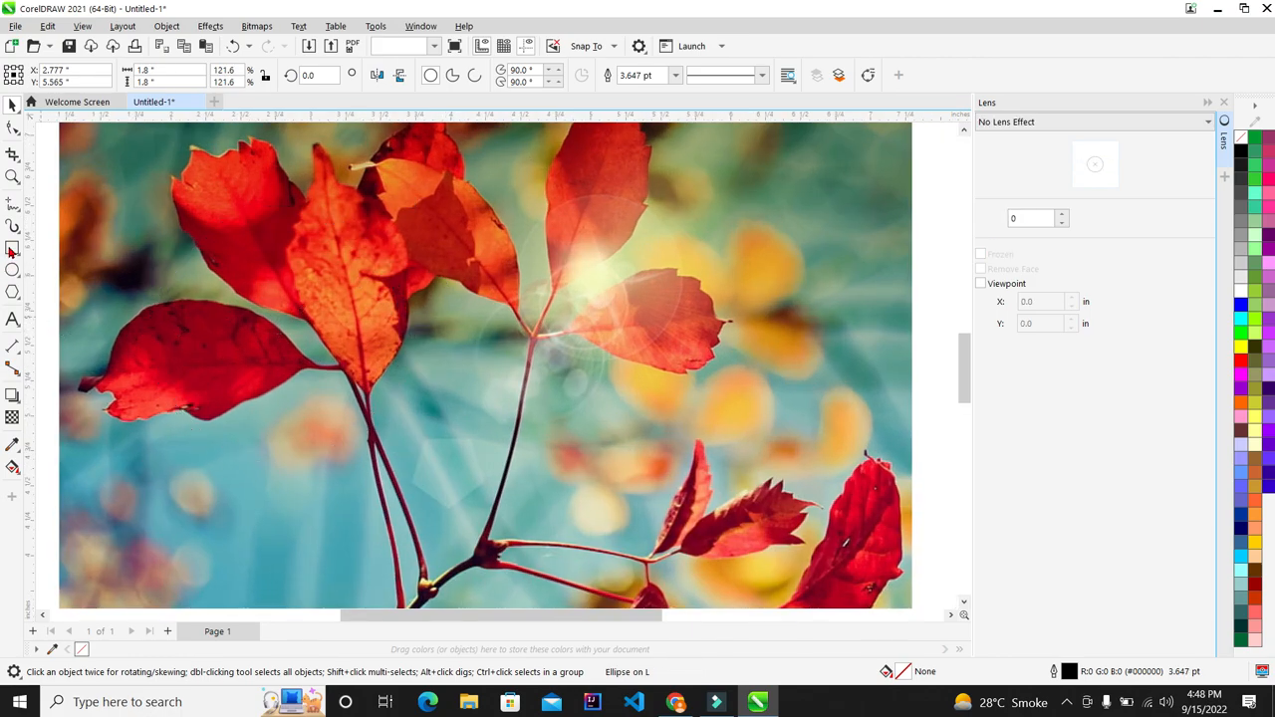
Step: Draw a rectangle over the left leaves, make it a Fish Eye lens, and move it lower
click(13, 249)
drag(174, 222, 354, 388)
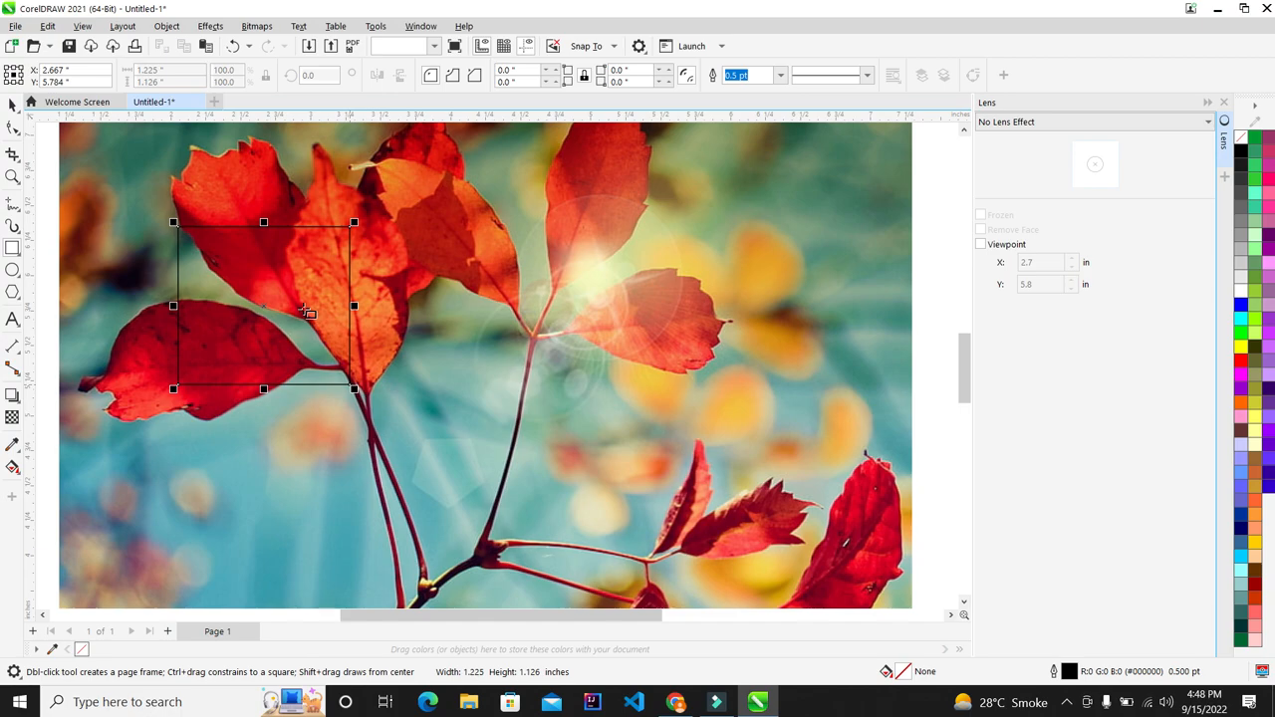
click(12, 104)
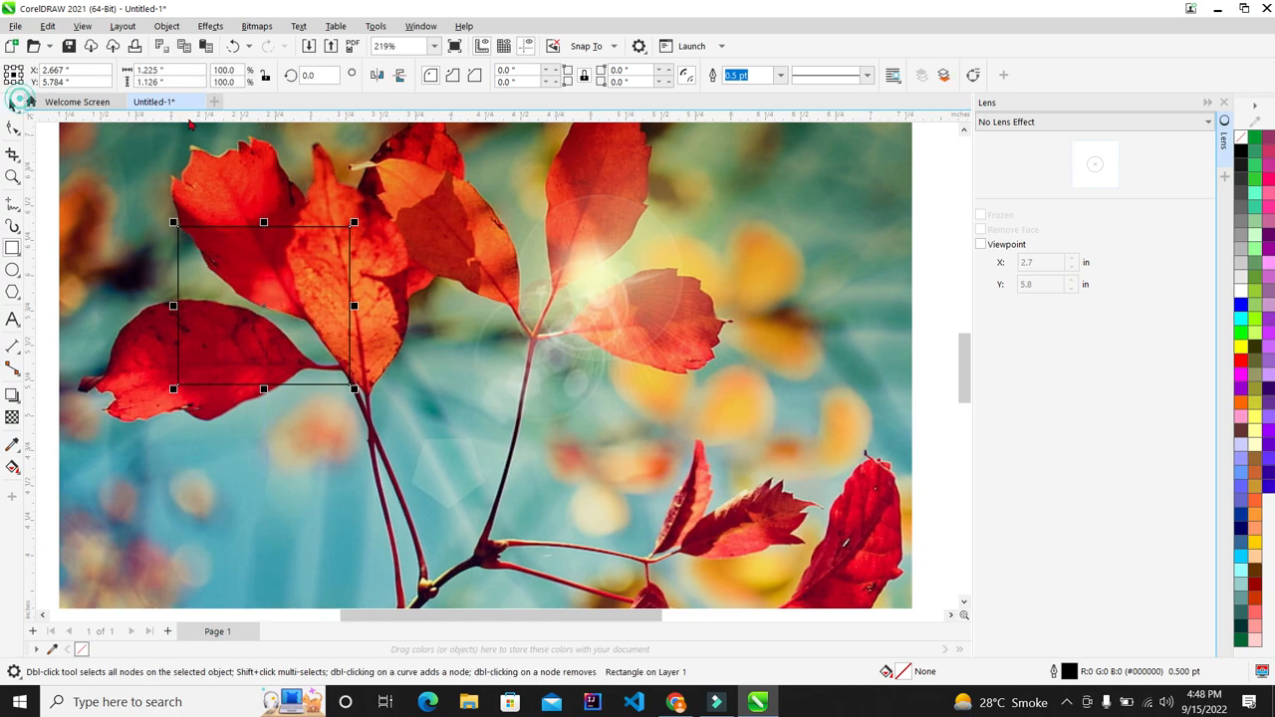
click(1032, 122)
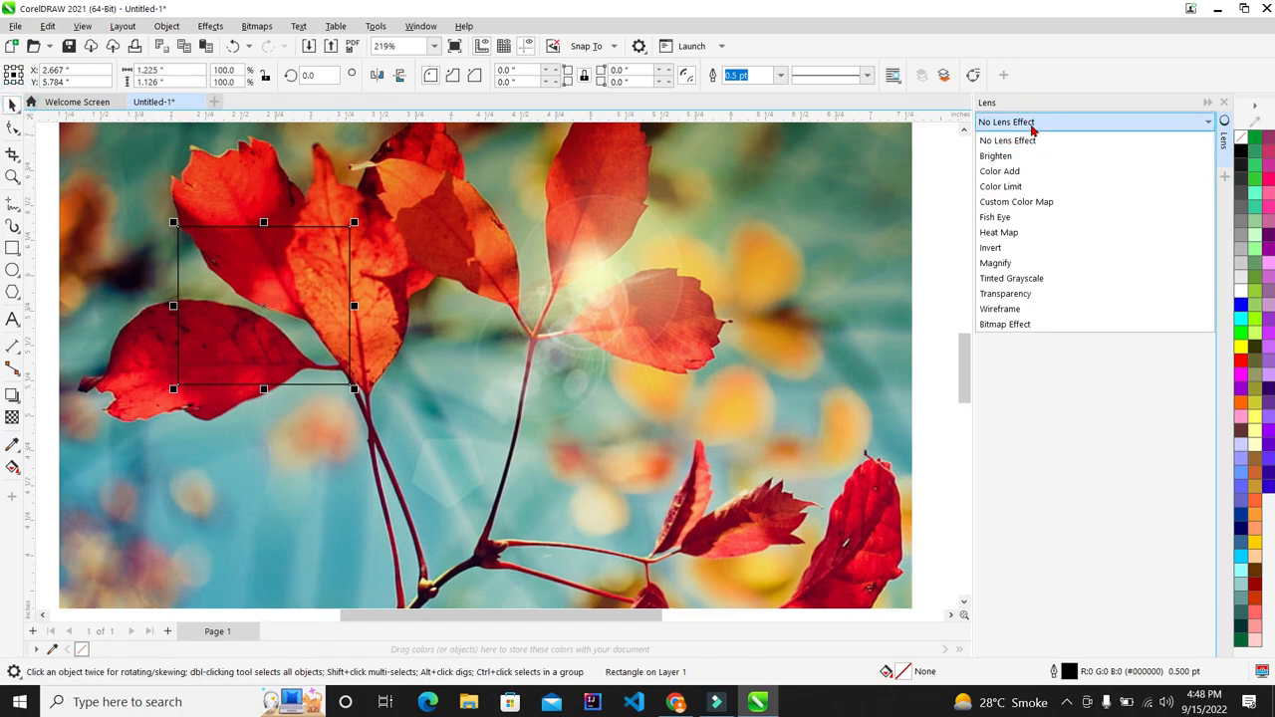
click(1034, 221)
drag(327, 264, 366, 325)
scroll(698, 225, down, 1)
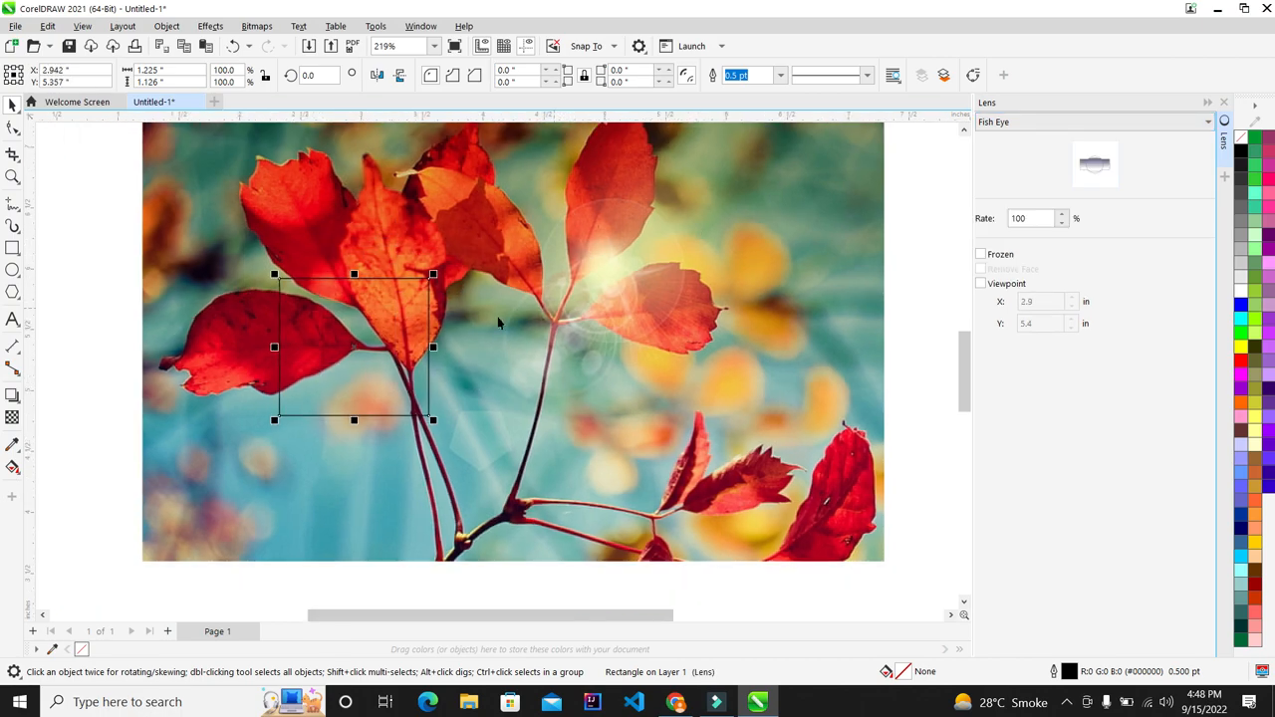
drag(435, 347, 507, 364)
Step: Set the Fish Eye rate to 300% and stretch the band across the photo's full width
scroll(500, 376, down, 1)
scroll(501, 375, up, 1)
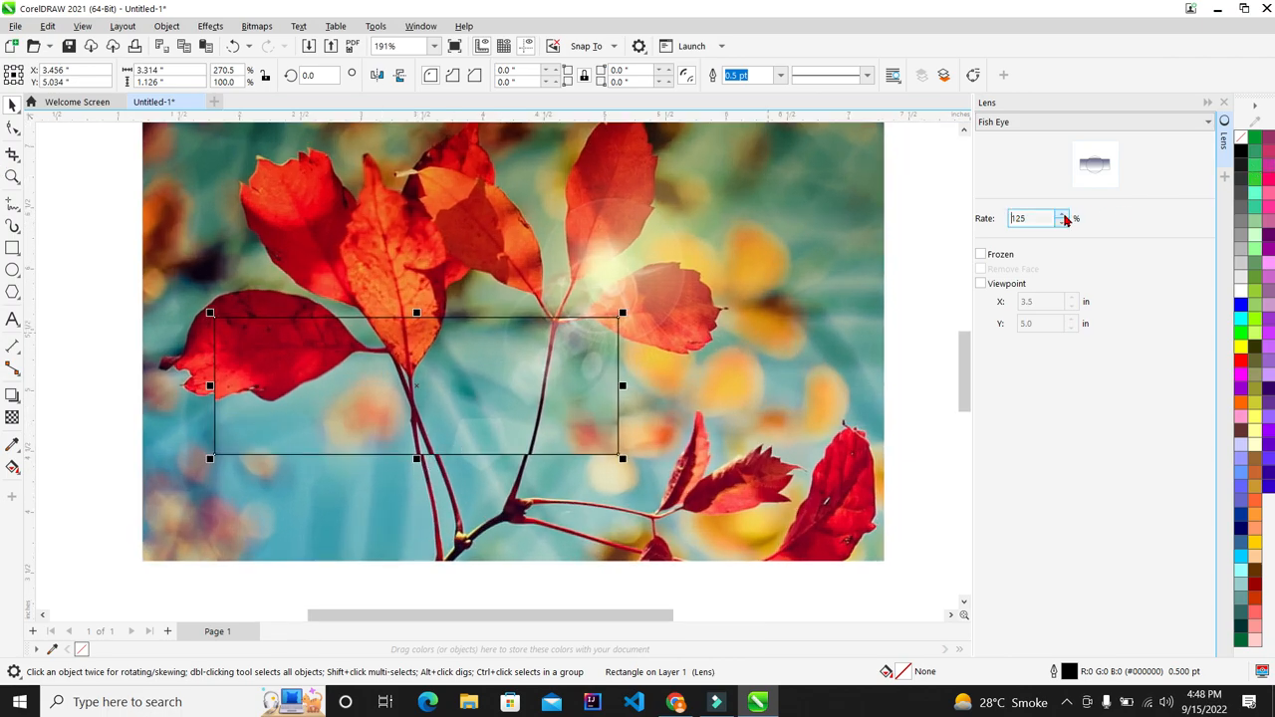
key(Return)
drag(376, 363, 525, 337)
scroll(586, 348, down, 3)
scroll(633, 349, up, 2)
drag(658, 357, 760, 354)
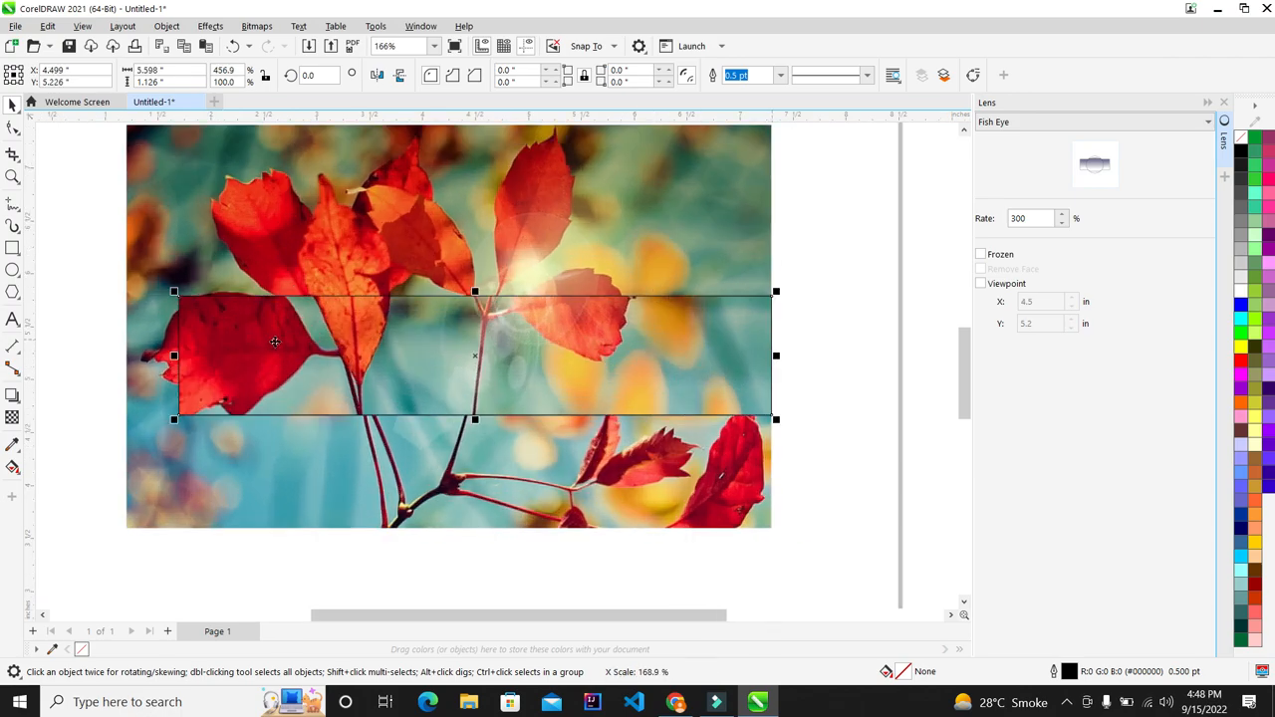
drag(175, 355, 122, 355)
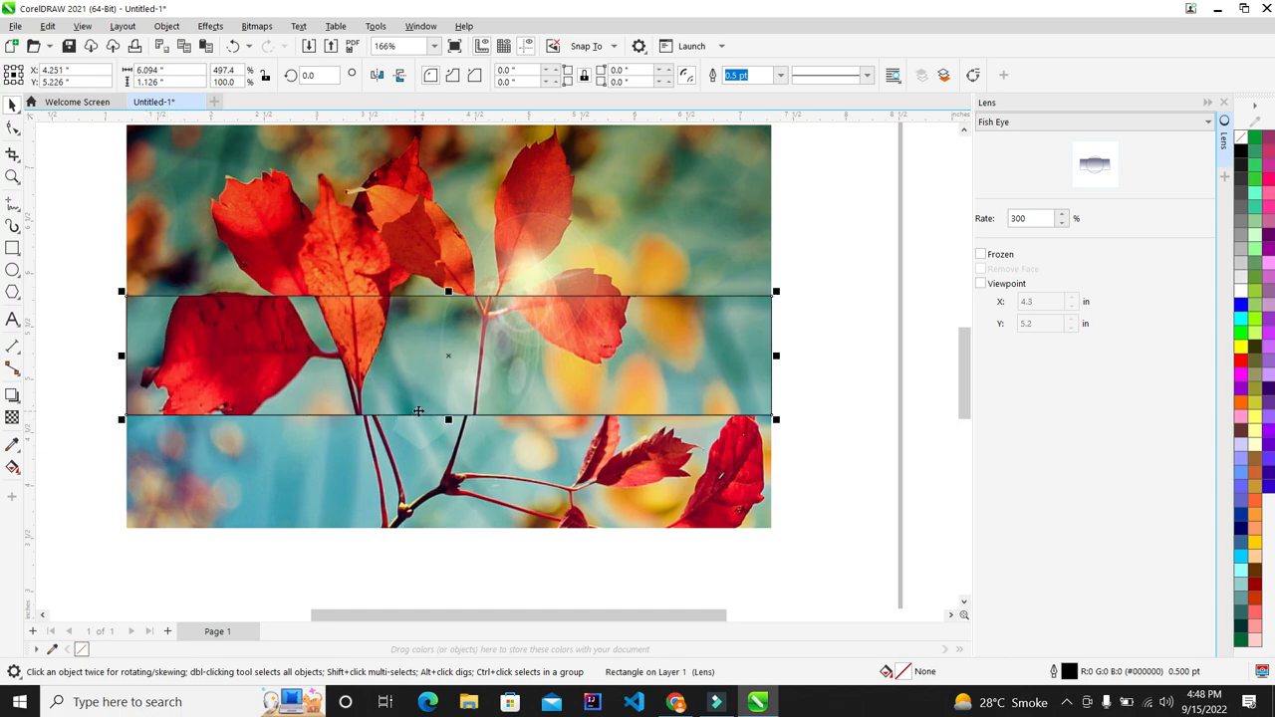
scroll(399, 397, down, 2)
Step: Remove the outline from the Fish Eye lens rectangle
click(792, 349)
scroll(512, 357, up, 1)
click(348, 357)
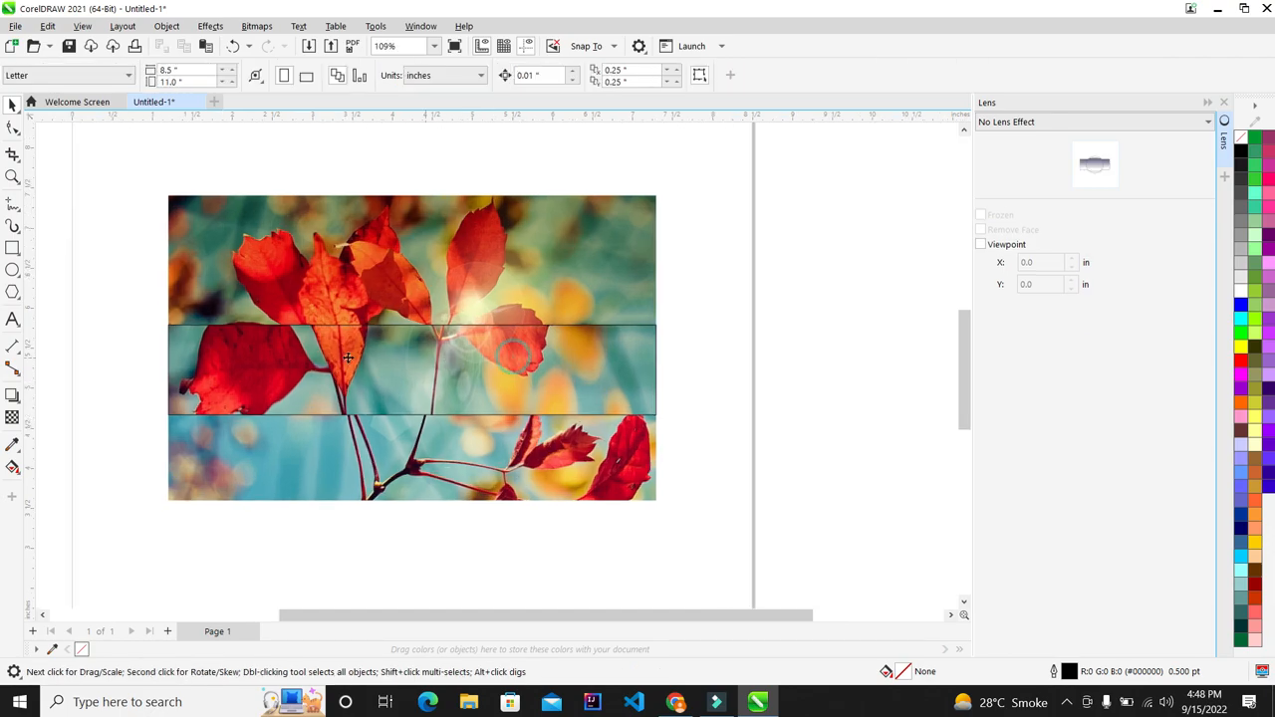
right_click(1241, 139)
click(1242, 152)
click(780, 252)
scroll(194, 369, up, 1)
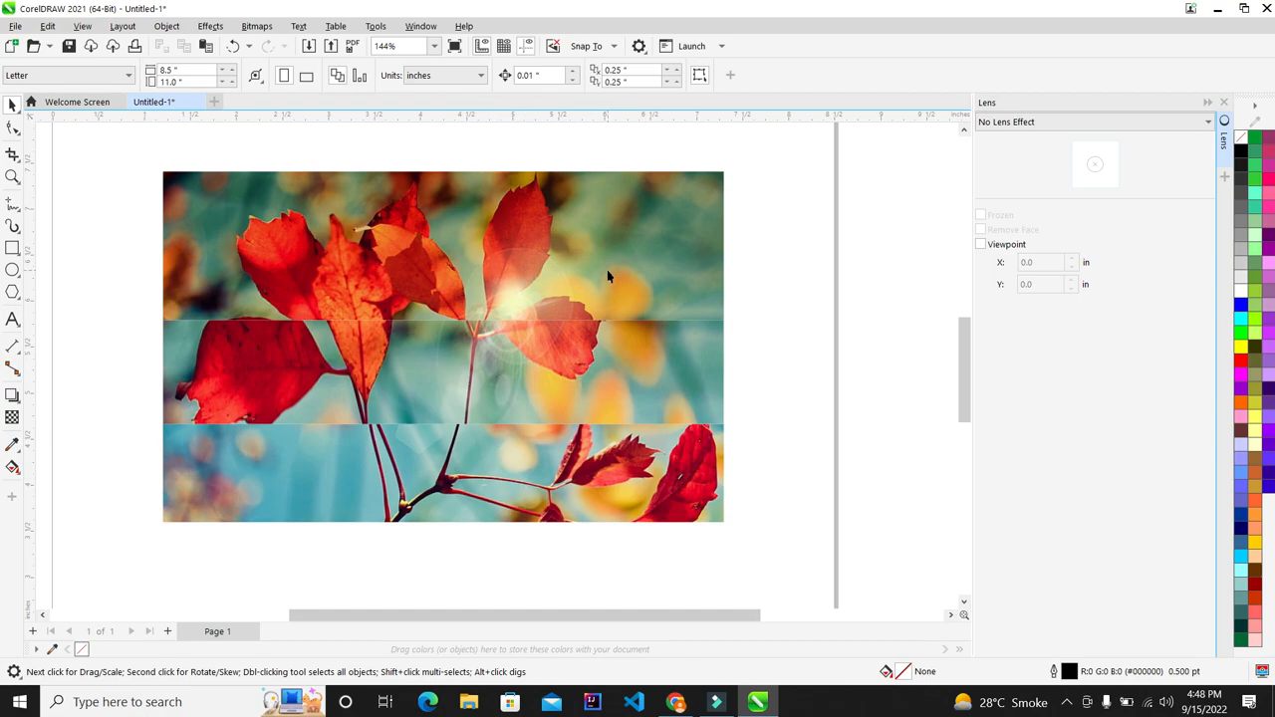
Step: Give the middle lens band a black 0.5 pt outline
click(544, 366)
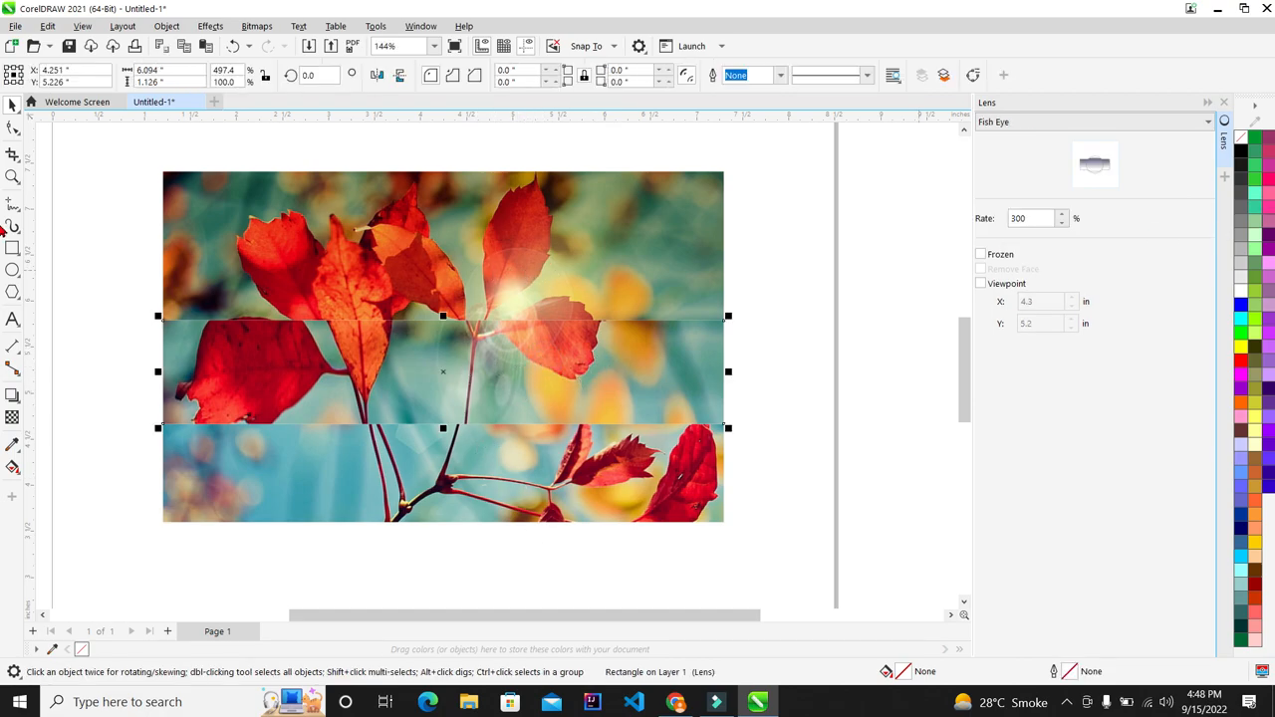
right_click(1243, 162)
click(1245, 156)
right_click(1245, 159)
click(1181, 162)
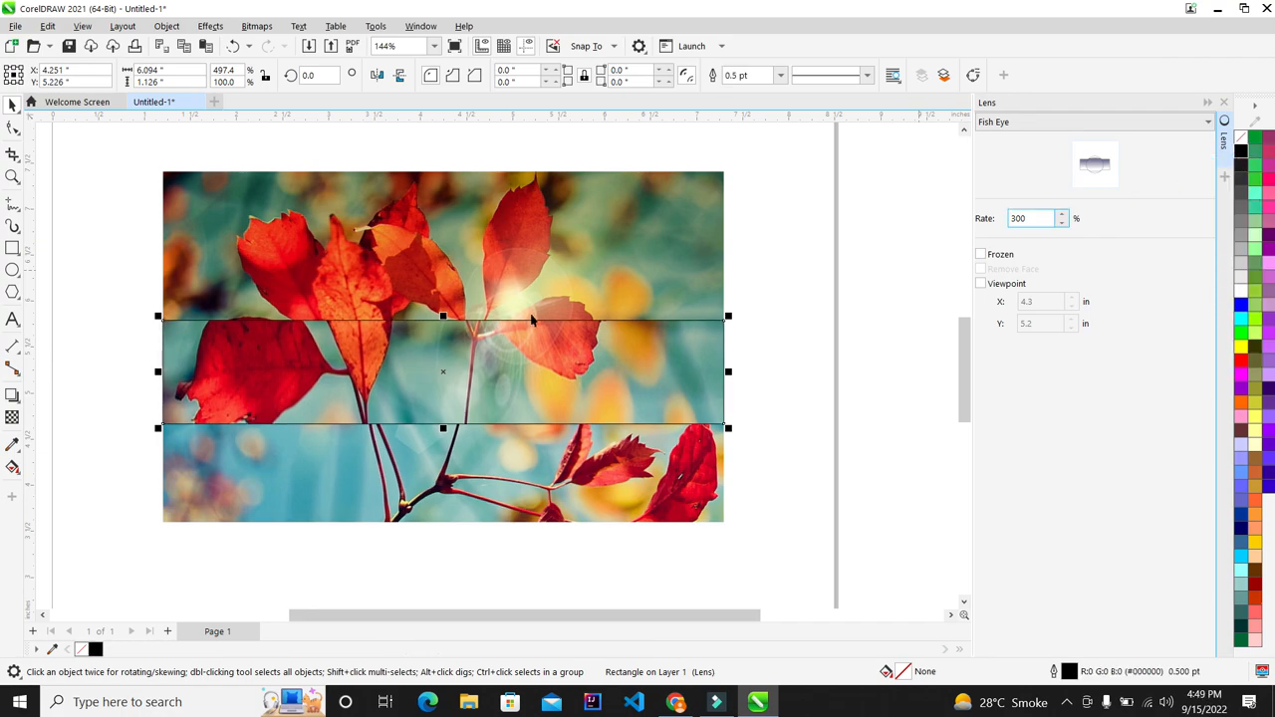
scroll(535, 322, up, 1)
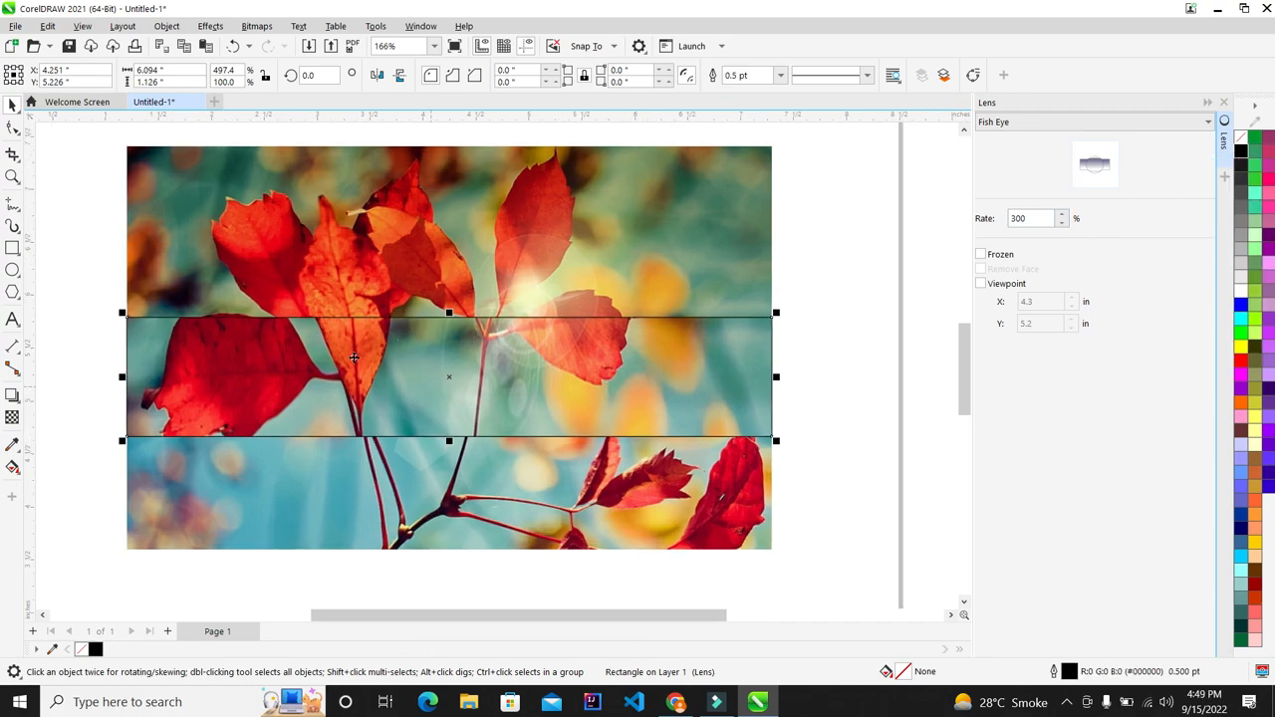
scroll(570, 305, down, 2)
scroll(563, 309, up, 2)
scroll(602, 344, down, 5)
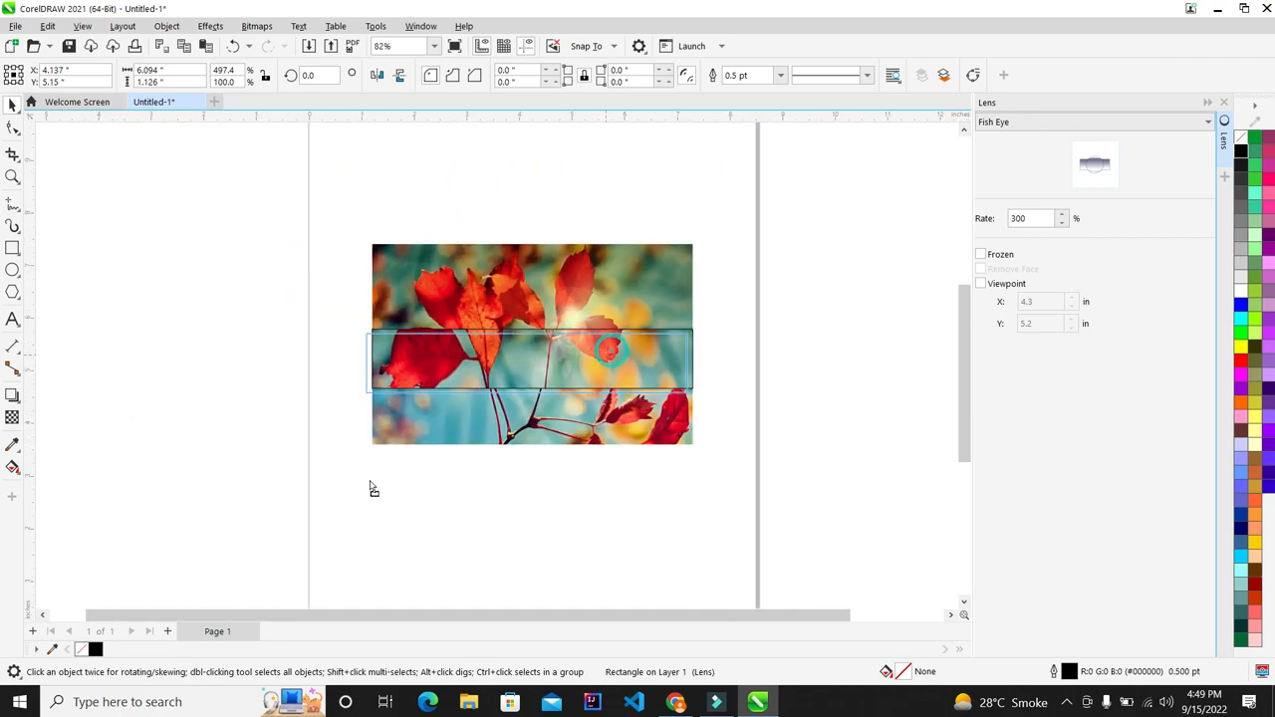
Step: Keep the band over the photo and marquee-select it to show the lens types
drag(370, 489, 390, 462)
key(ctrl+z)
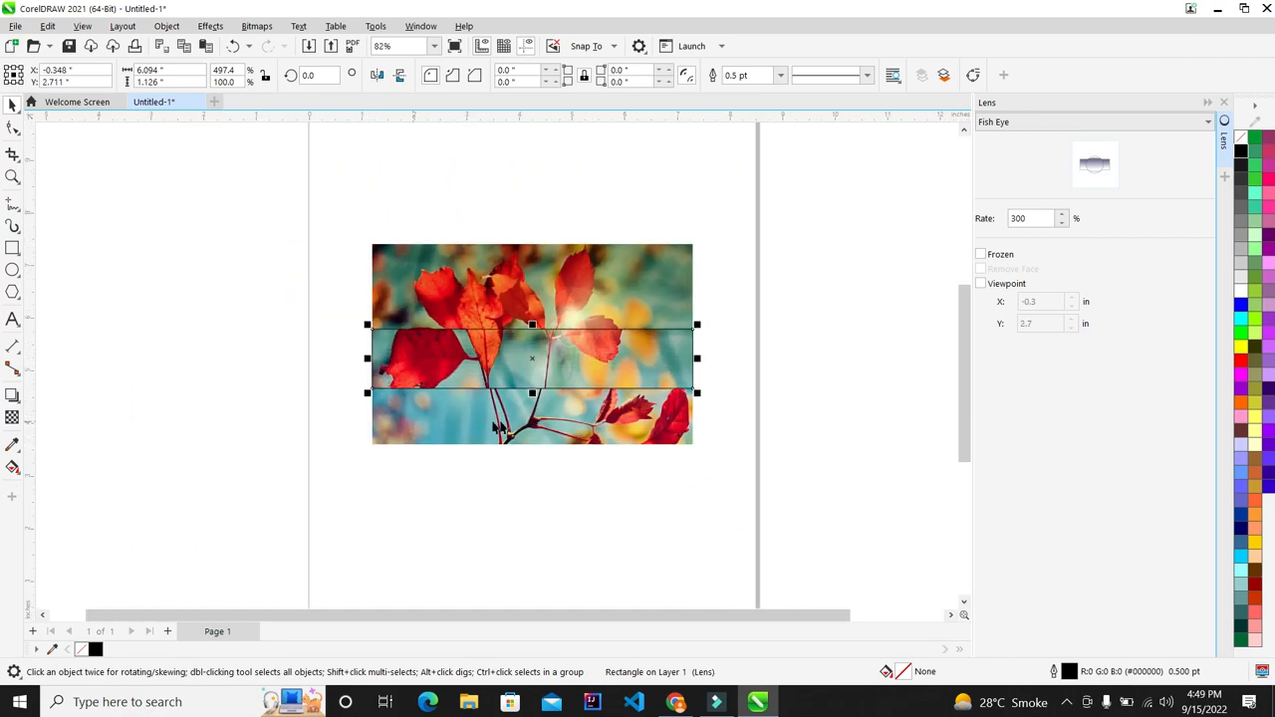
click(809, 312)
scroll(788, 310, up, 1)
drag(790, 307, 283, 485)
click(1067, 121)
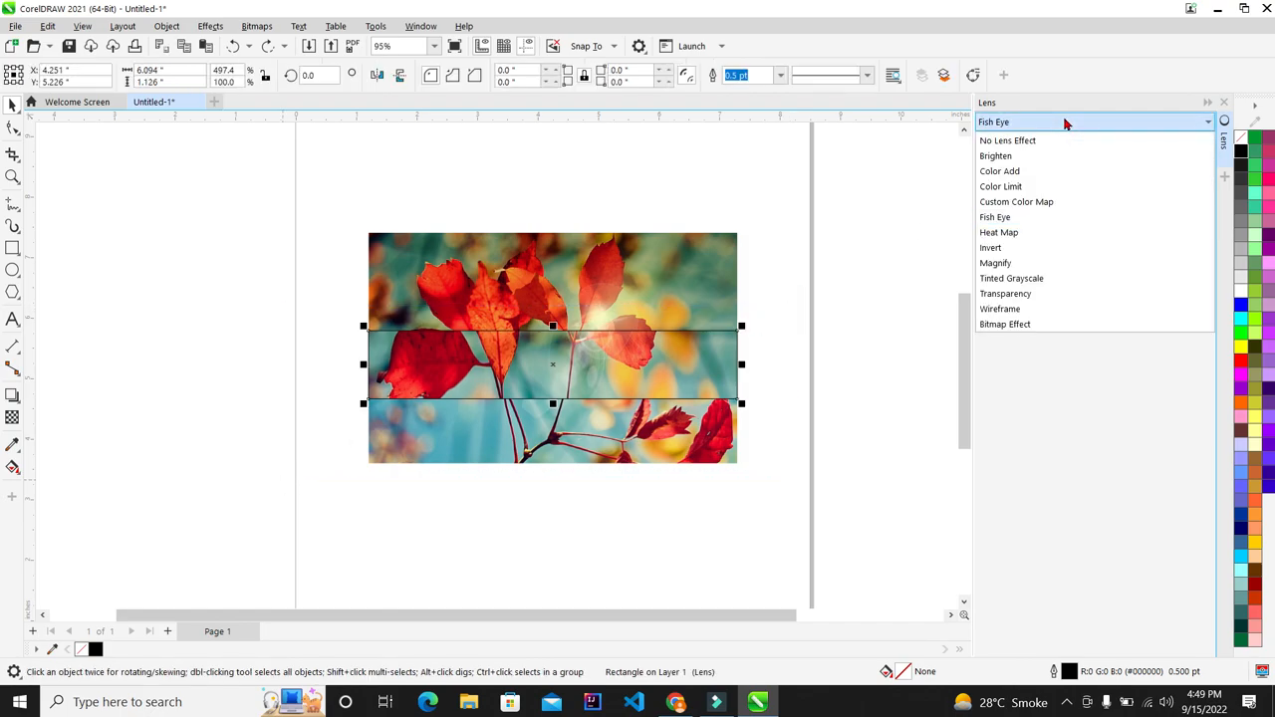
Step: Switch the band to a Heat Map lens and resize it over the photo's lower half
click(1029, 237)
scroll(573, 340, up, 3)
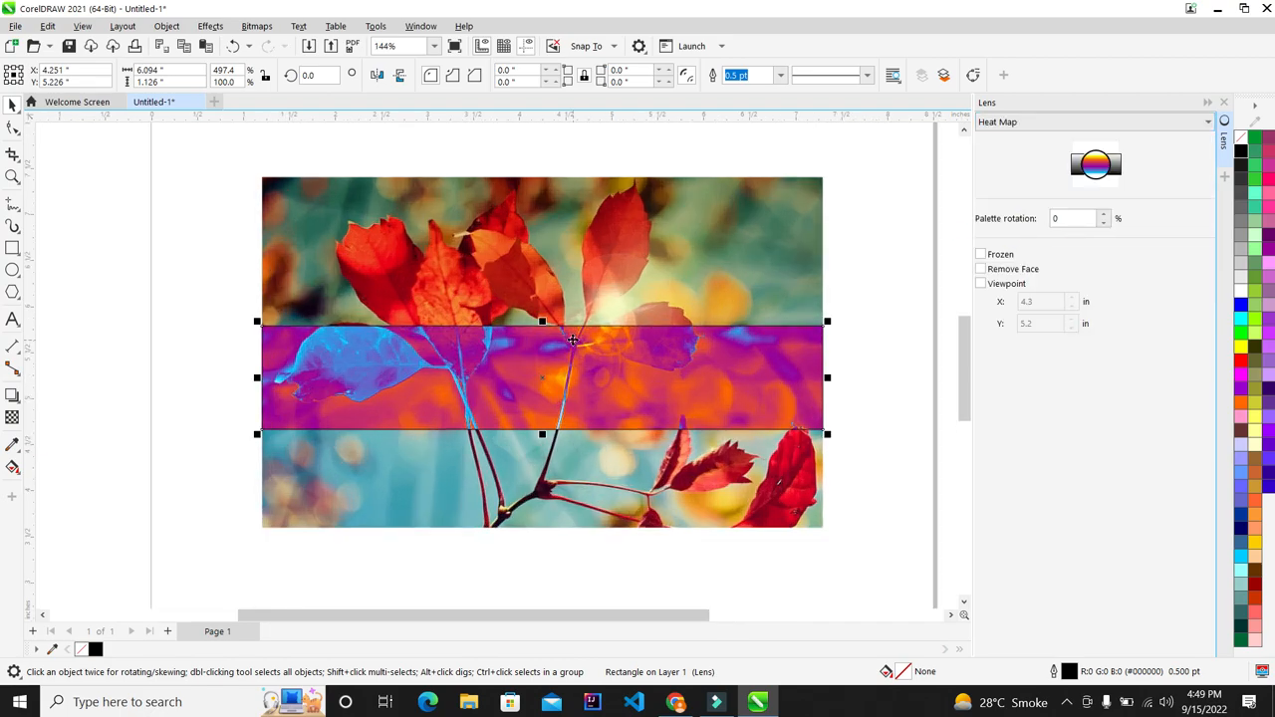
drag(543, 441, 564, 532)
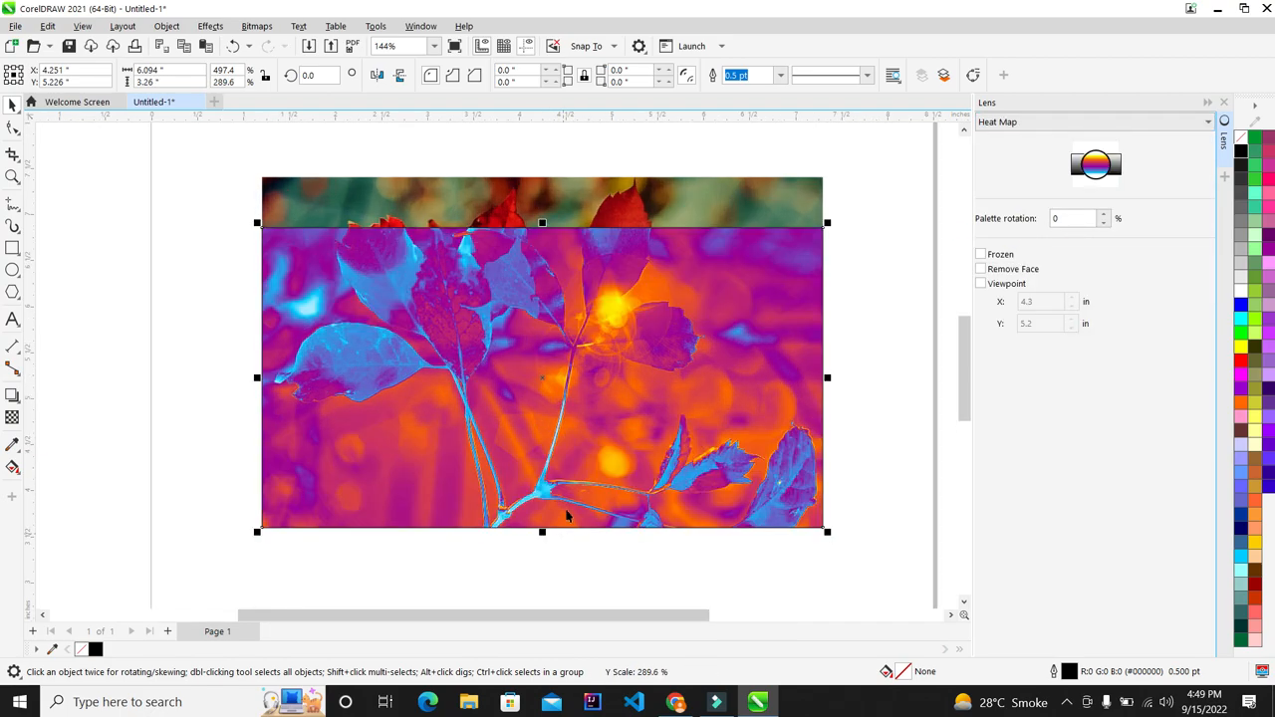
drag(544, 225, 551, 346)
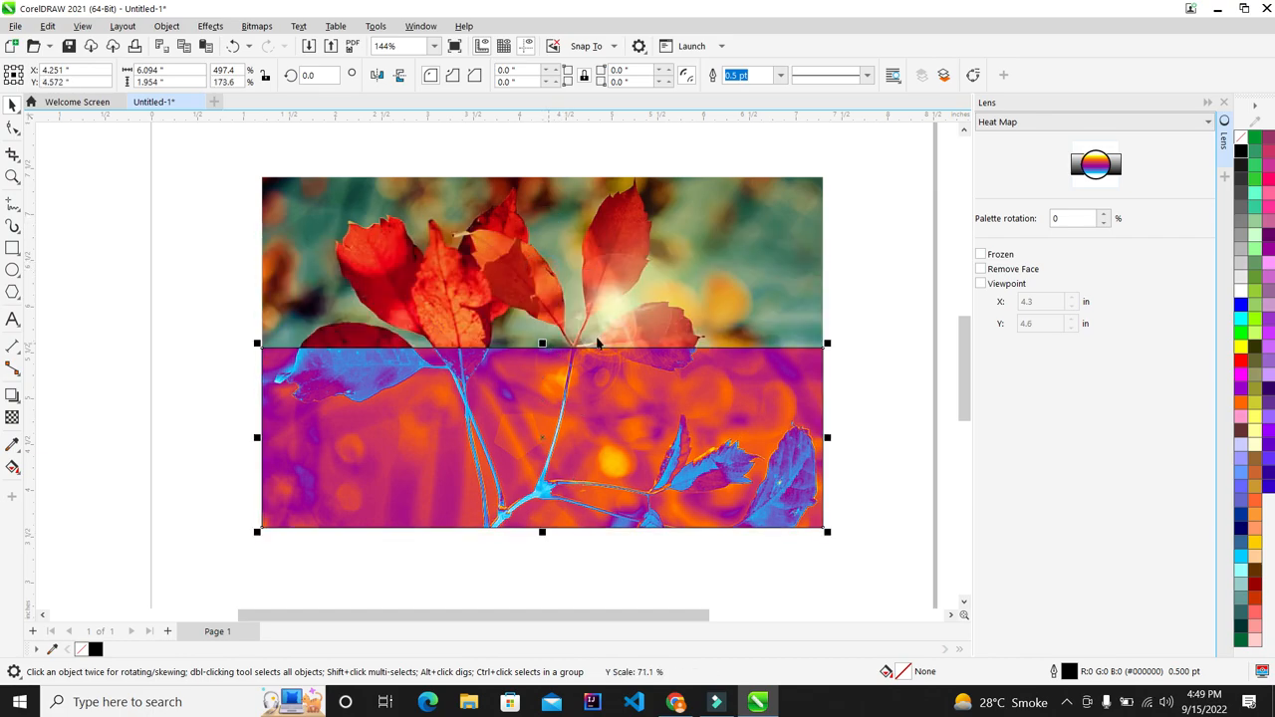
Step: Try Heat Map palette rotations of 10, 20 and 30, settling on 4%
double_click(1086, 217)
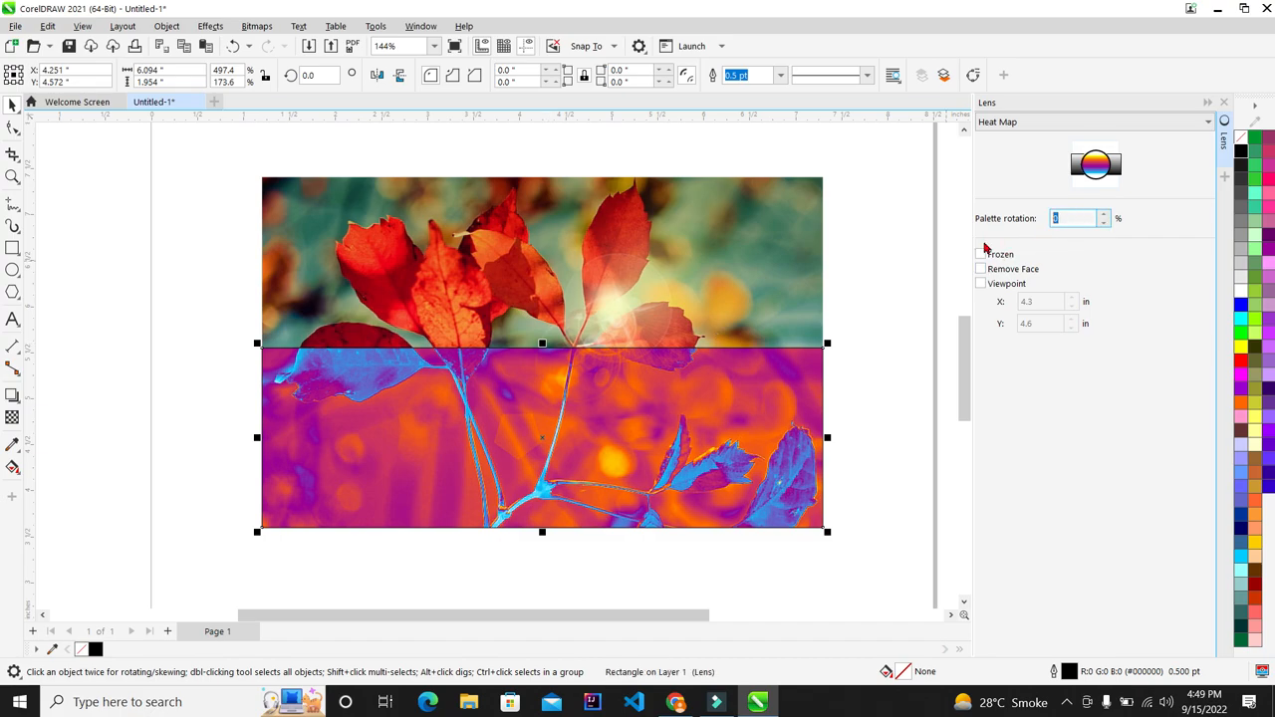
key(Return)
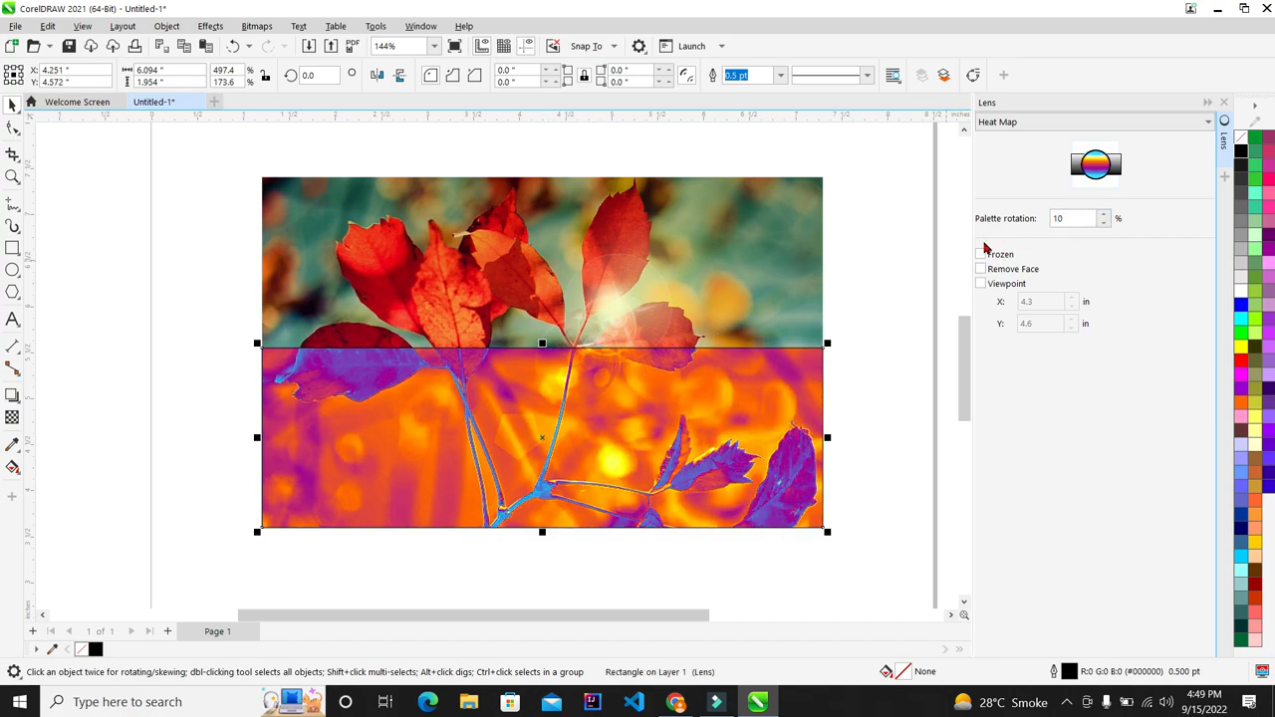
drag(1073, 220, 953, 236)
text(20)
key(Return)
drag(1073, 213, 998, 217)
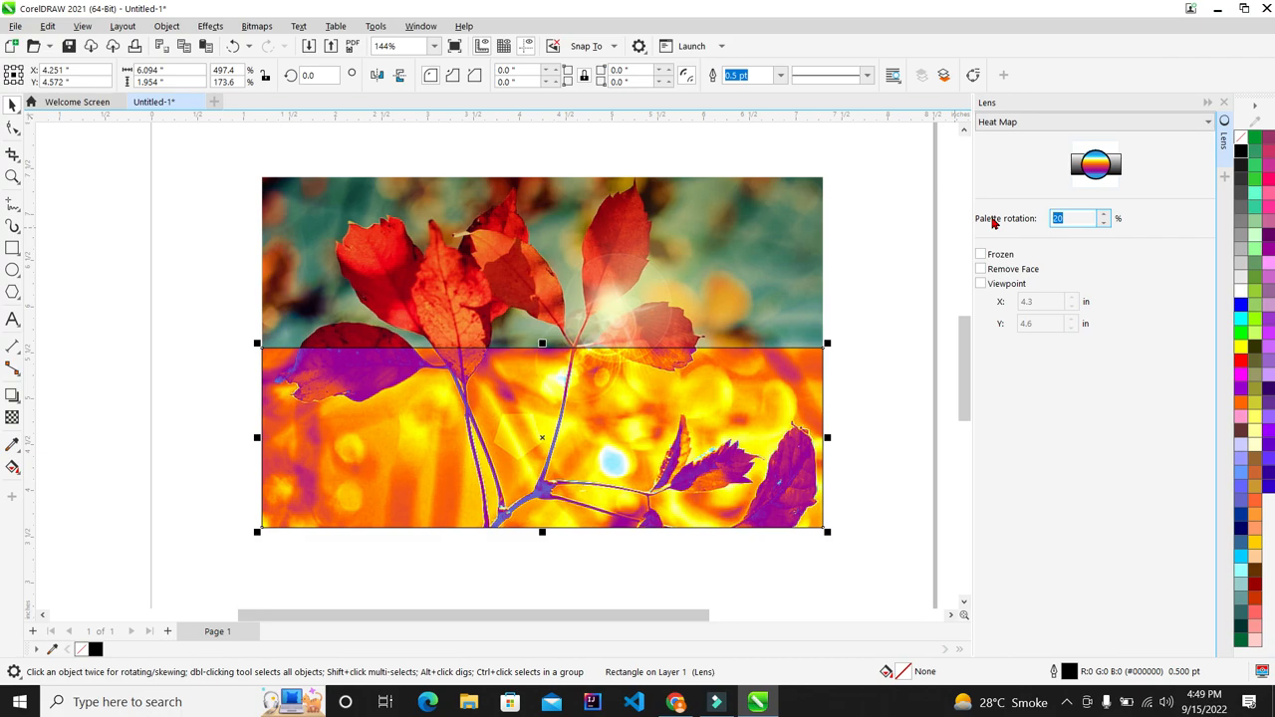
text(30)
key(Return)
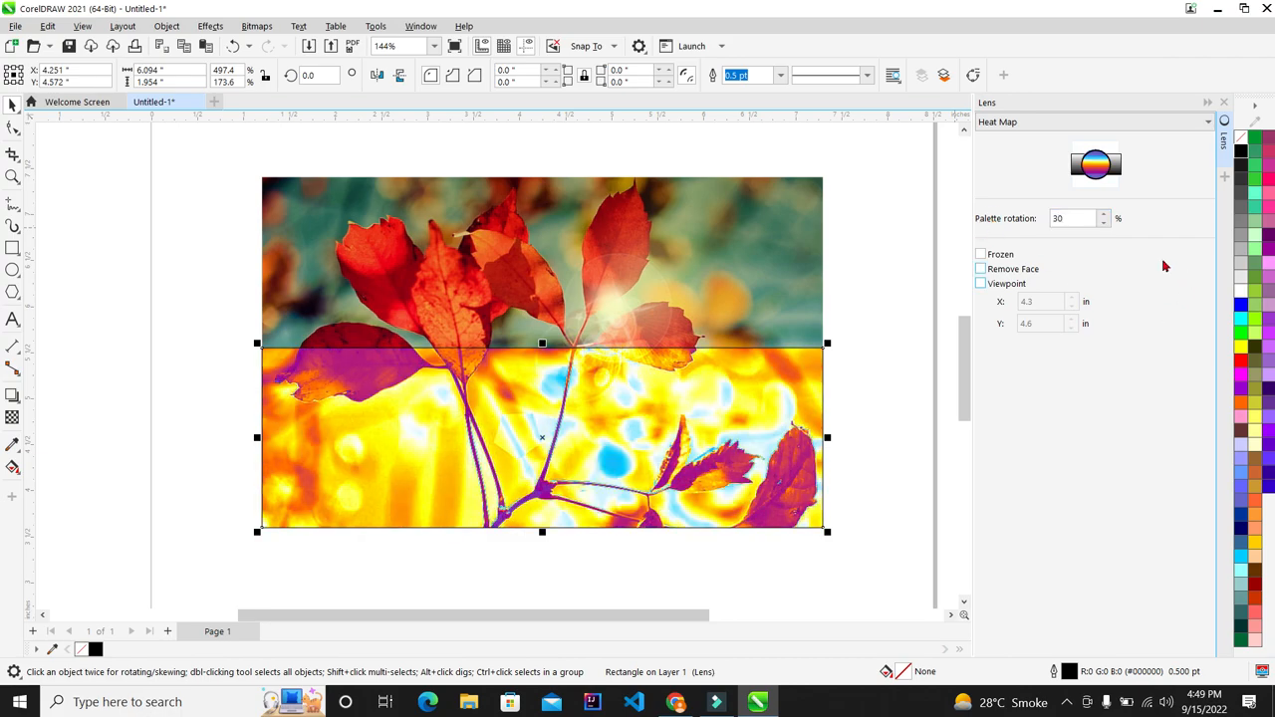
double_click(1069, 216)
text(4)
key(Return)
scroll(528, 426, down, 1)
scroll(588, 426, up, 1)
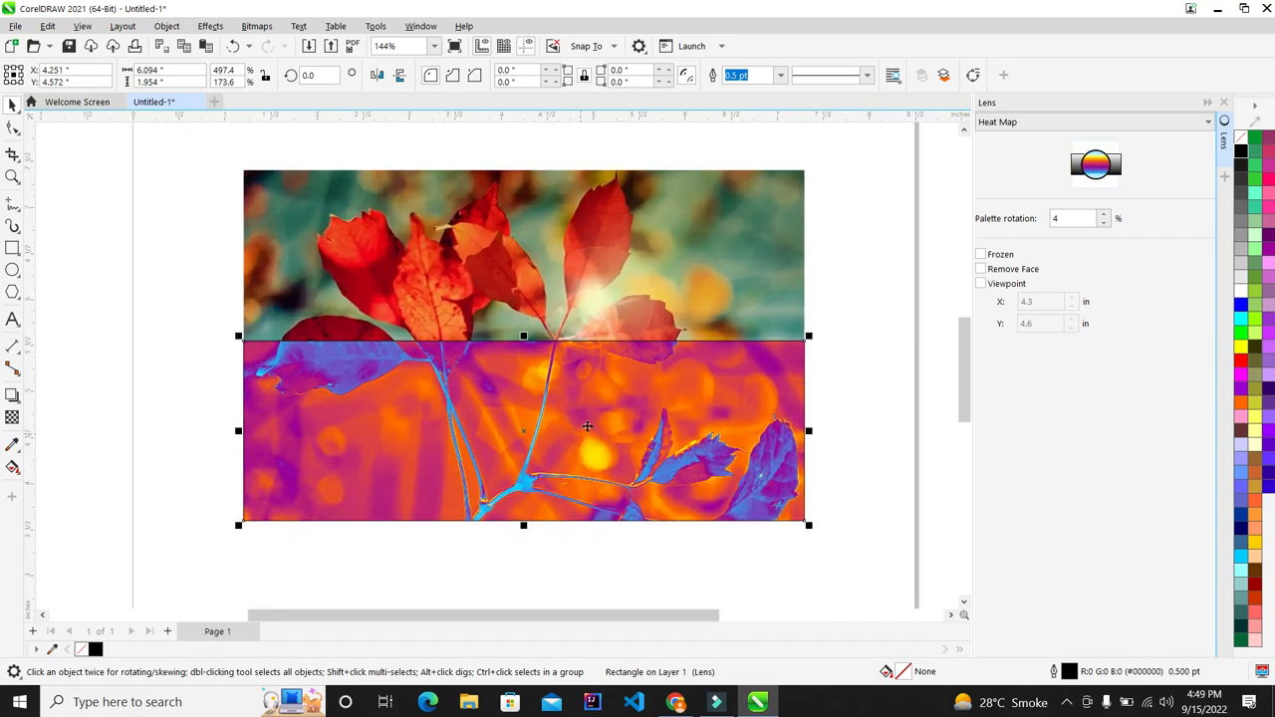
click(1028, 126)
Step: Try an Invert lens, then apply a Transparency lens stretched over the whole photo
click(1012, 253)
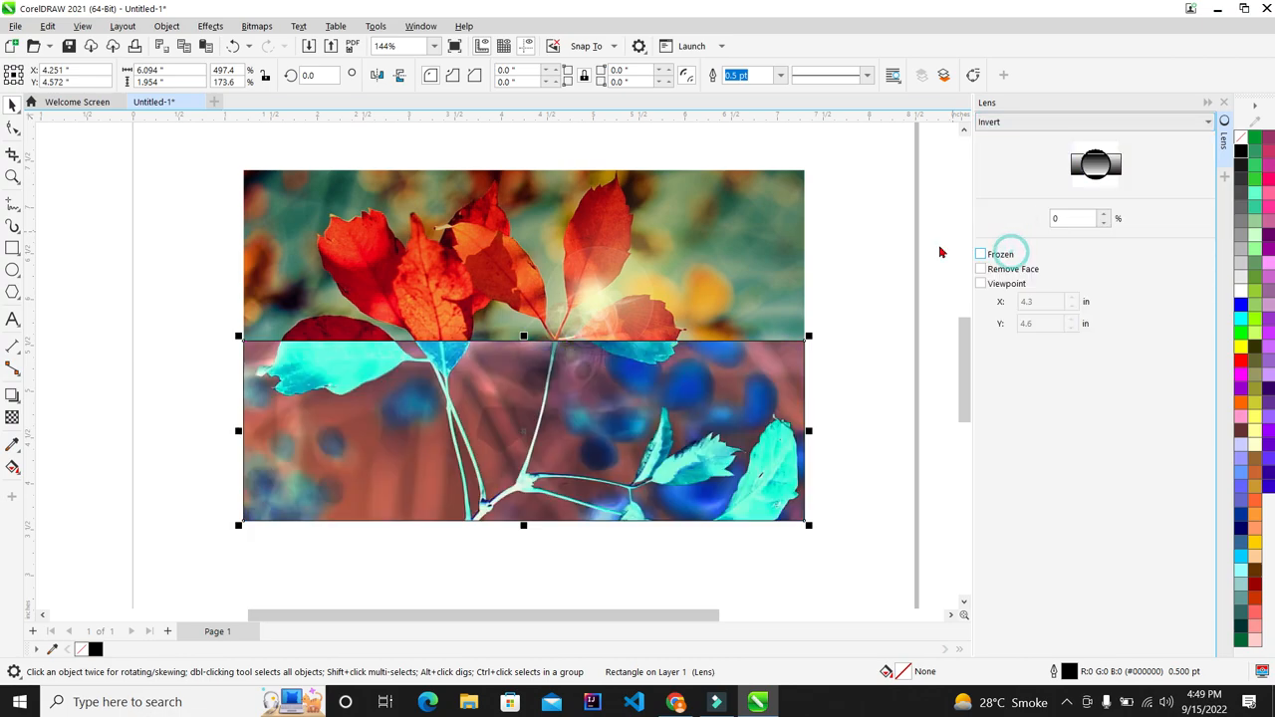
drag(524, 337, 528, 171)
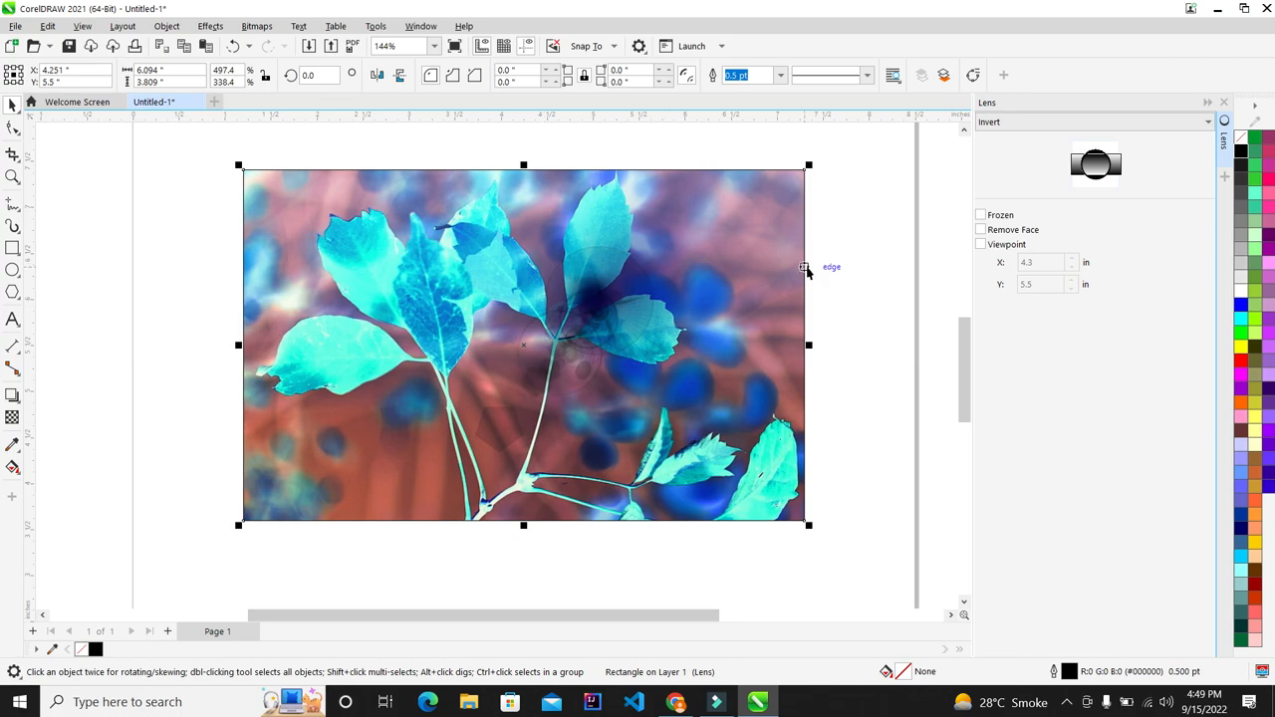
key(ctrl+z)
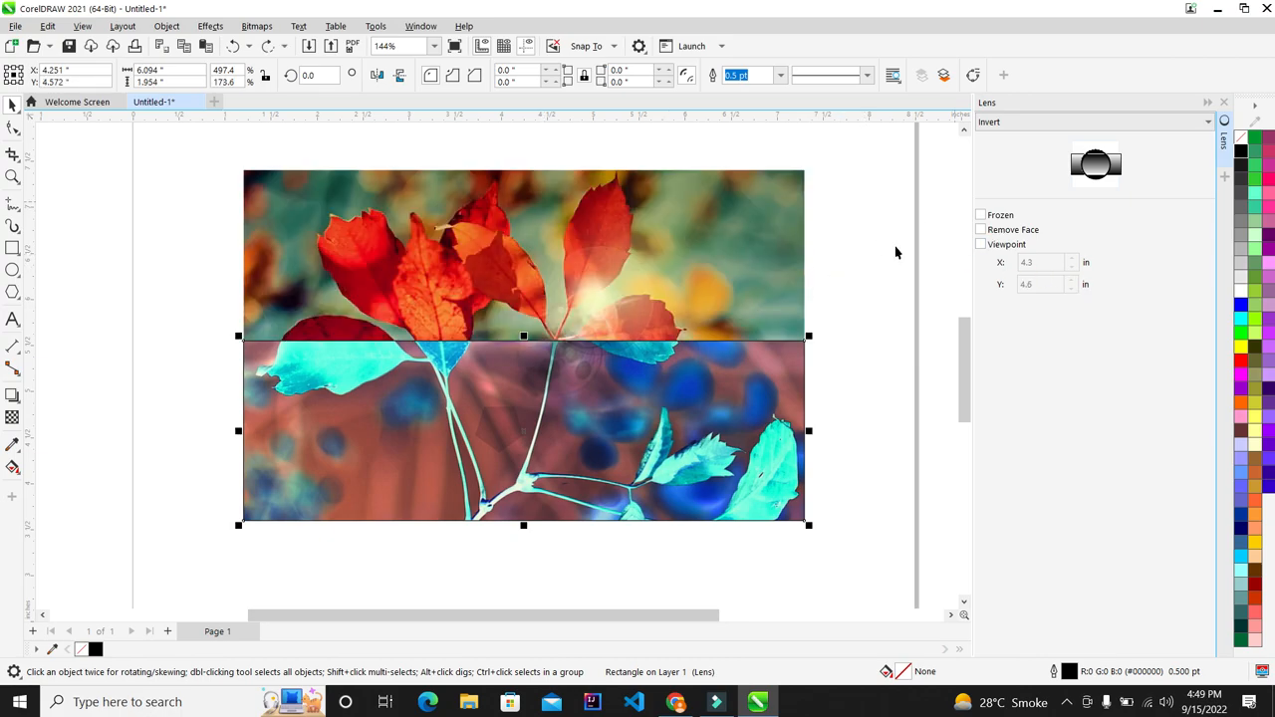
click(1041, 123)
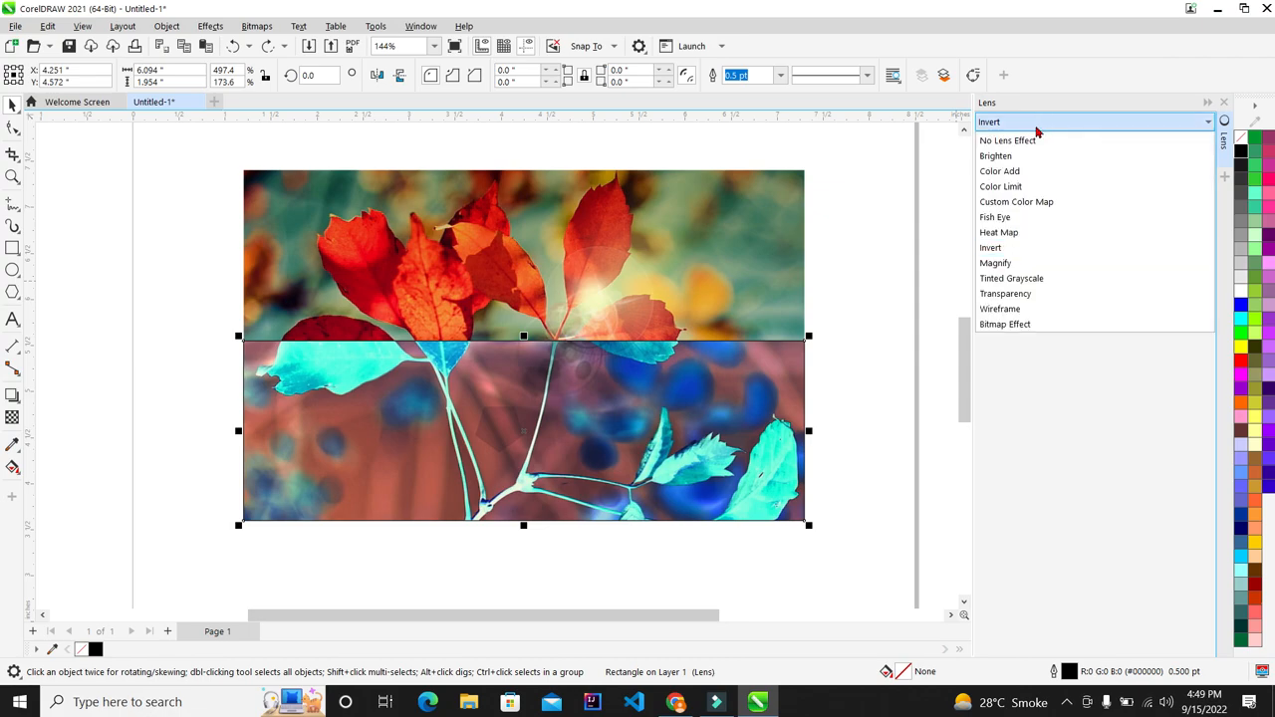
click(1006, 294)
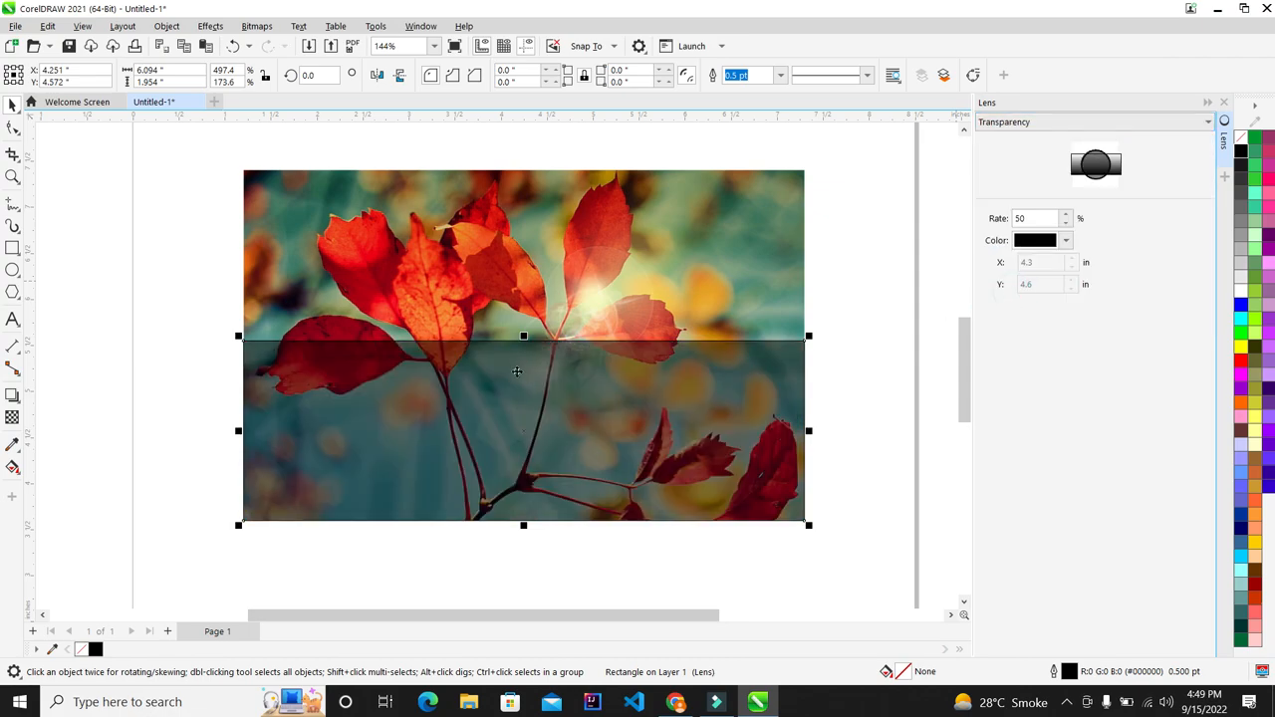
drag(523, 335, 552, 168)
scroll(598, 205, down, 3)
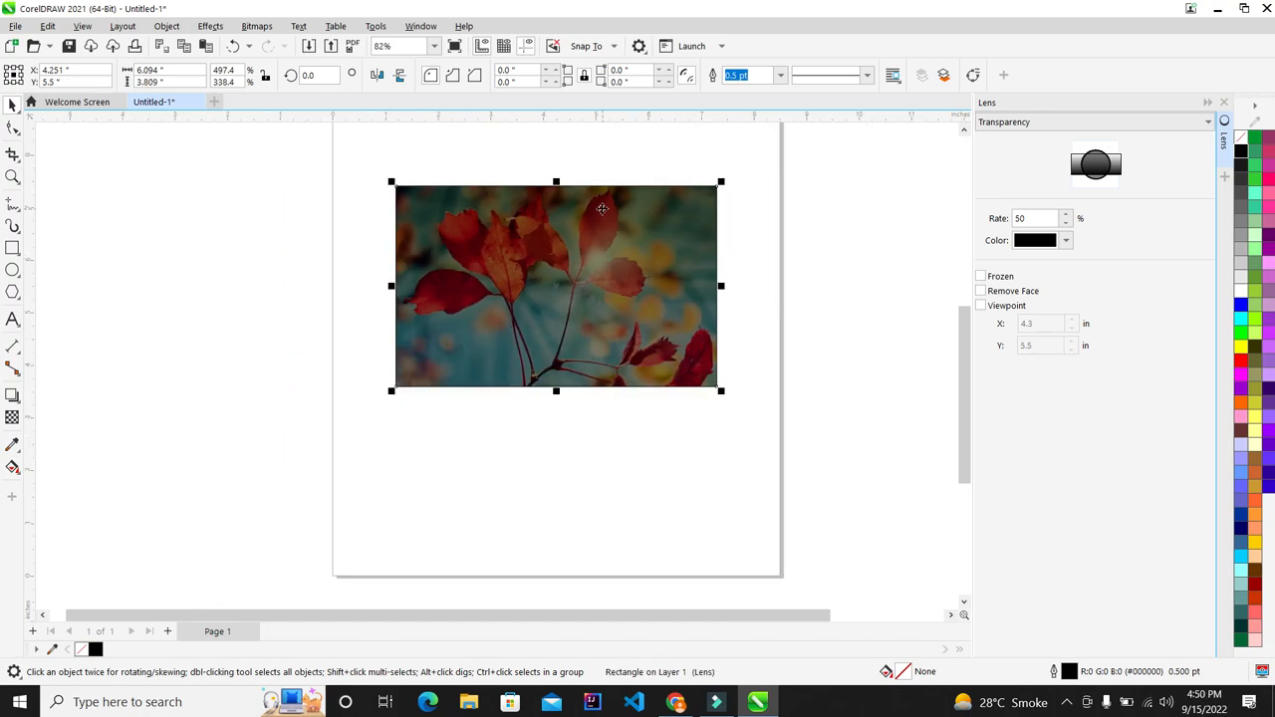
scroll(602, 208, up, 2)
Step: Tint the 50% Transparency lens violet, freeze it, and move the frozen copy below the photo
click(1066, 243)
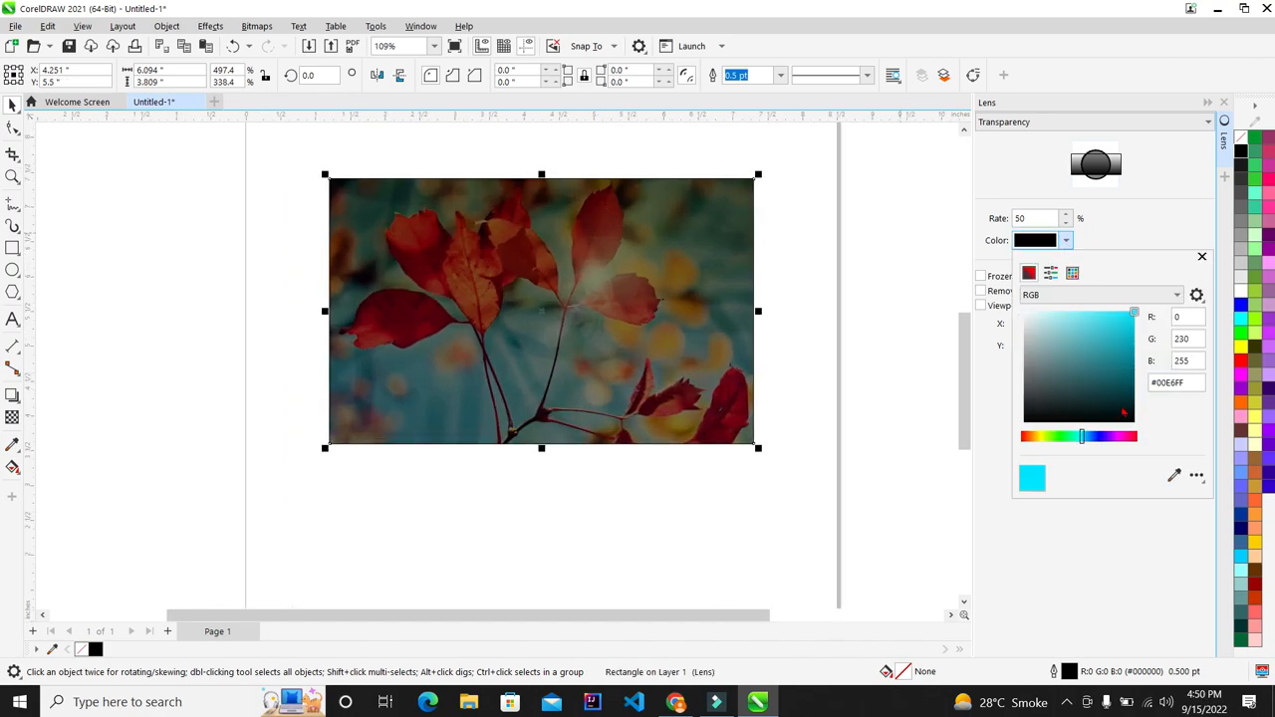
click(1104, 440)
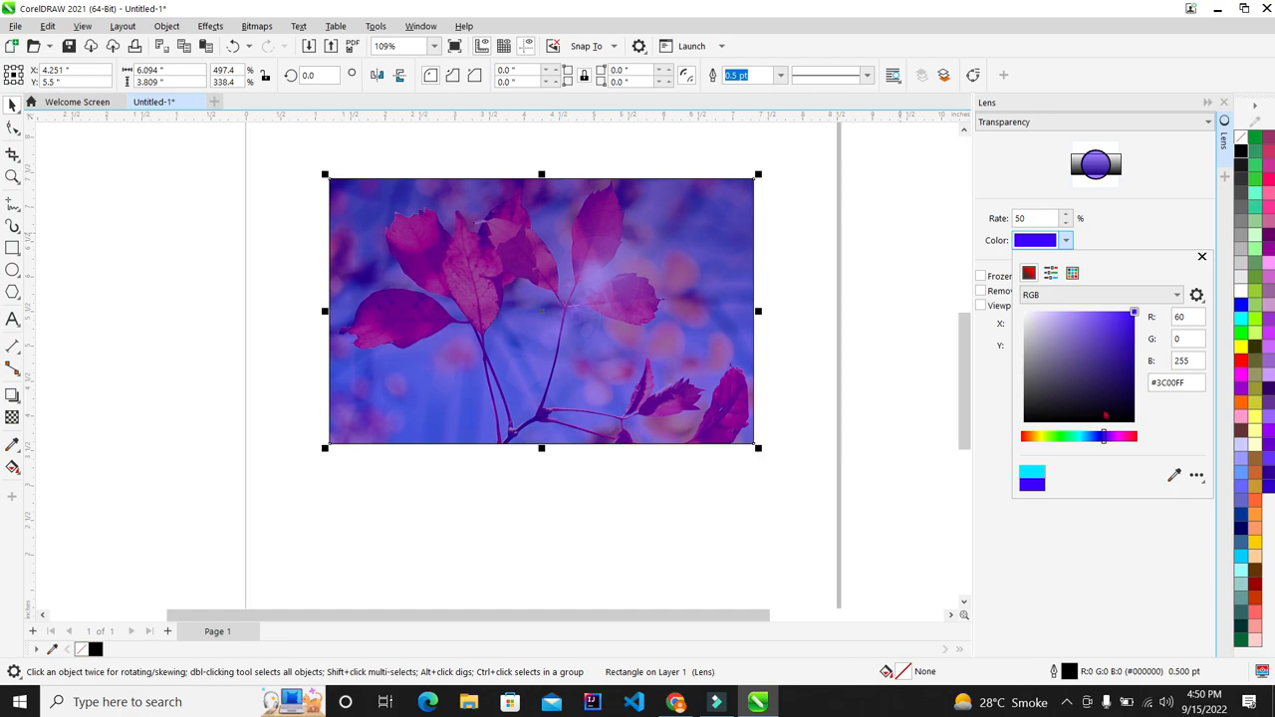
mouse_move(1132, 315)
mouse_down()
mouse_move(1091, 321)
mouse_move(1104, 320)
mouse_up()
click(1116, 214)
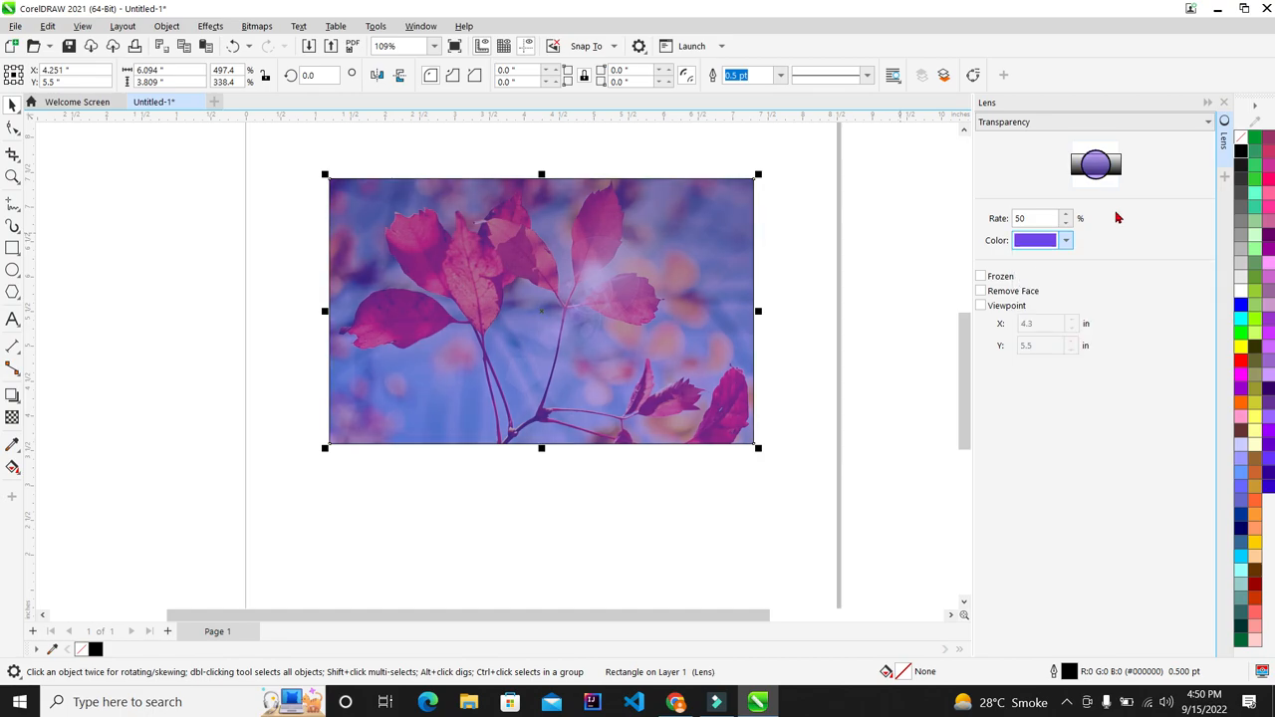
click(981, 276)
scroll(646, 280, down, 2)
drag(646, 280, 640, 438)
click(728, 416)
scroll(724, 409, up, 2)
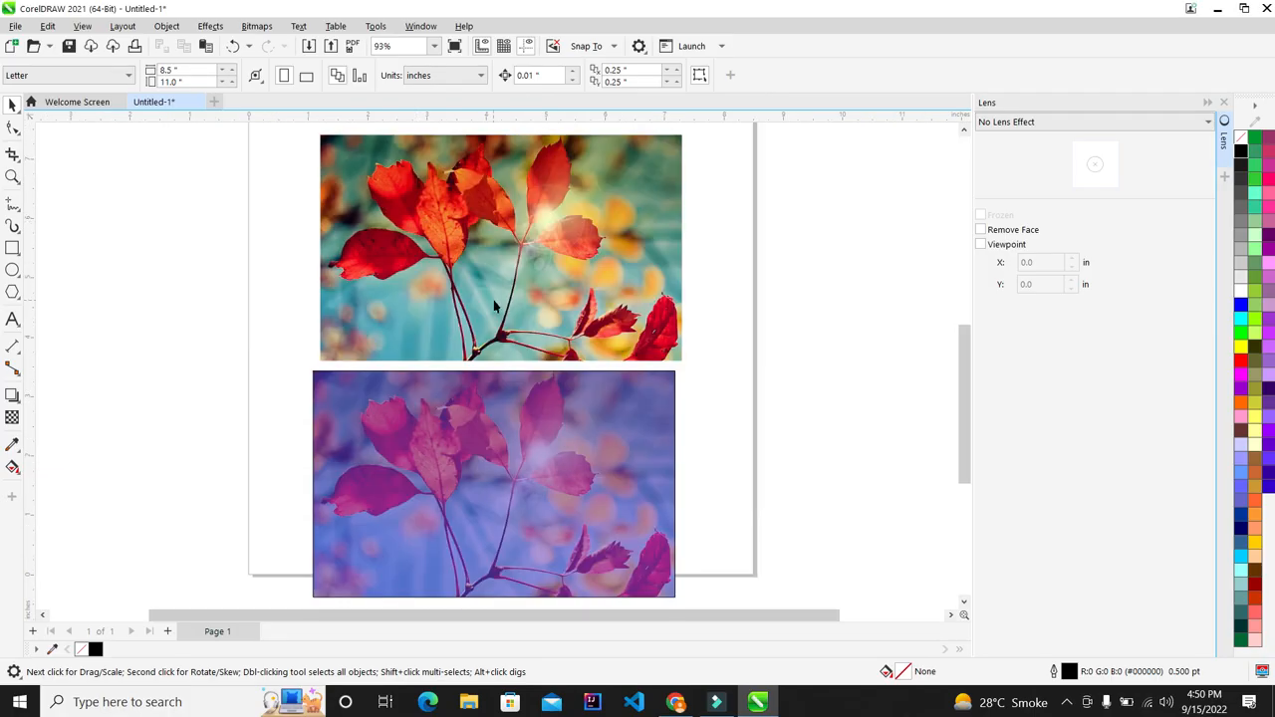
Step: Change the lower frozen copy's lens colour to deep violet #4D21DE
scroll(494, 306, down, 2)
scroll(399, 498, up, 1)
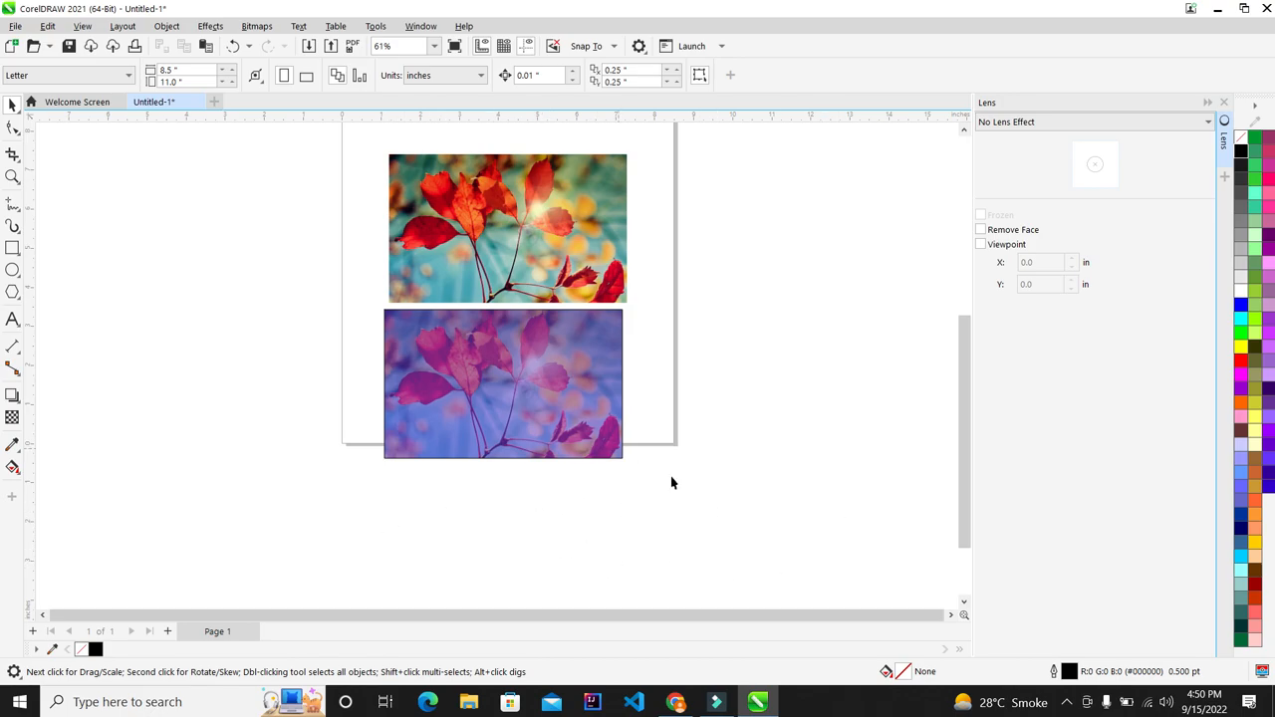
scroll(533, 482, up, 1)
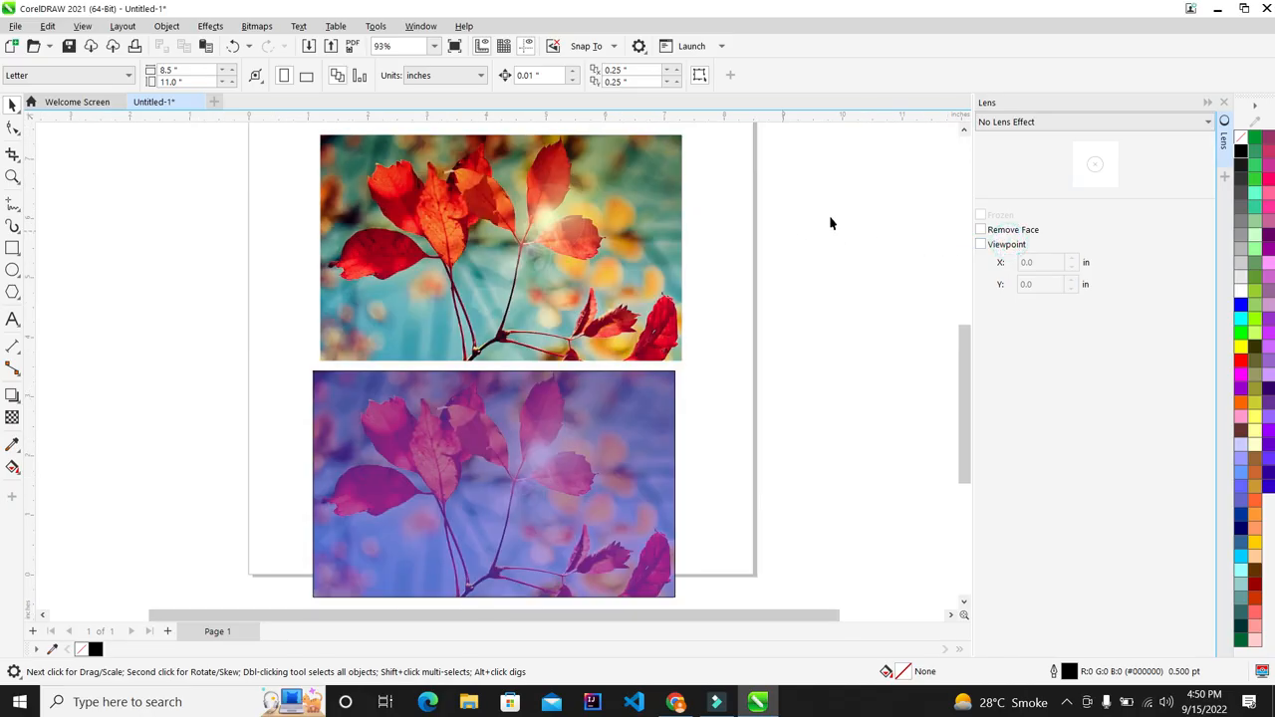
click(841, 470)
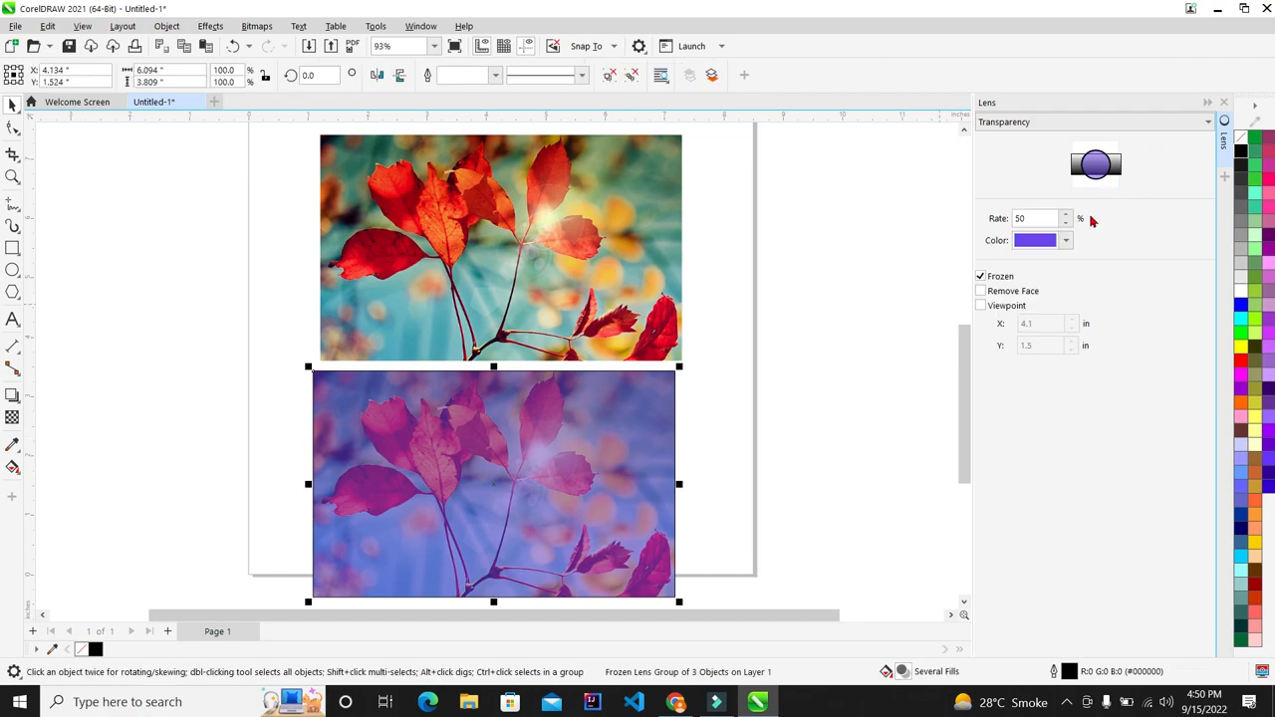
click(1065, 240)
drag(1116, 359, 1132, 291)
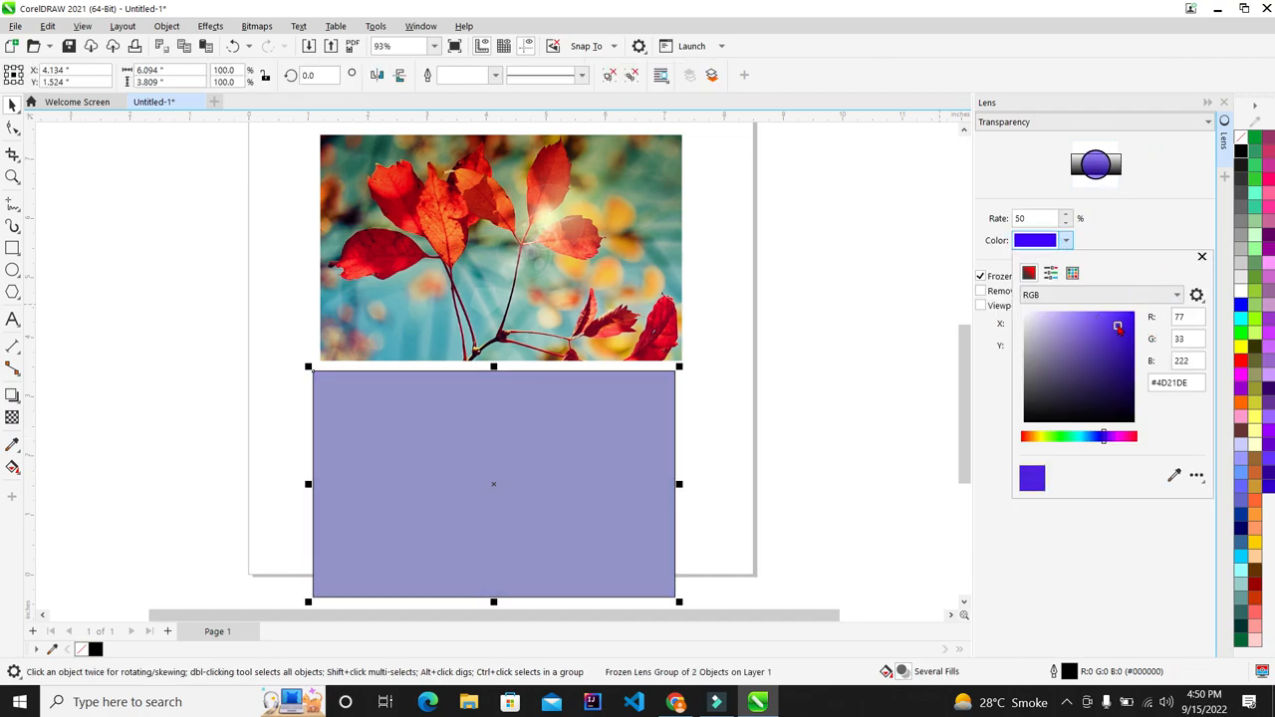
click(1158, 237)
Step: Move the purple frozen copy up and delete it
drag(588, 419, 587, 309)
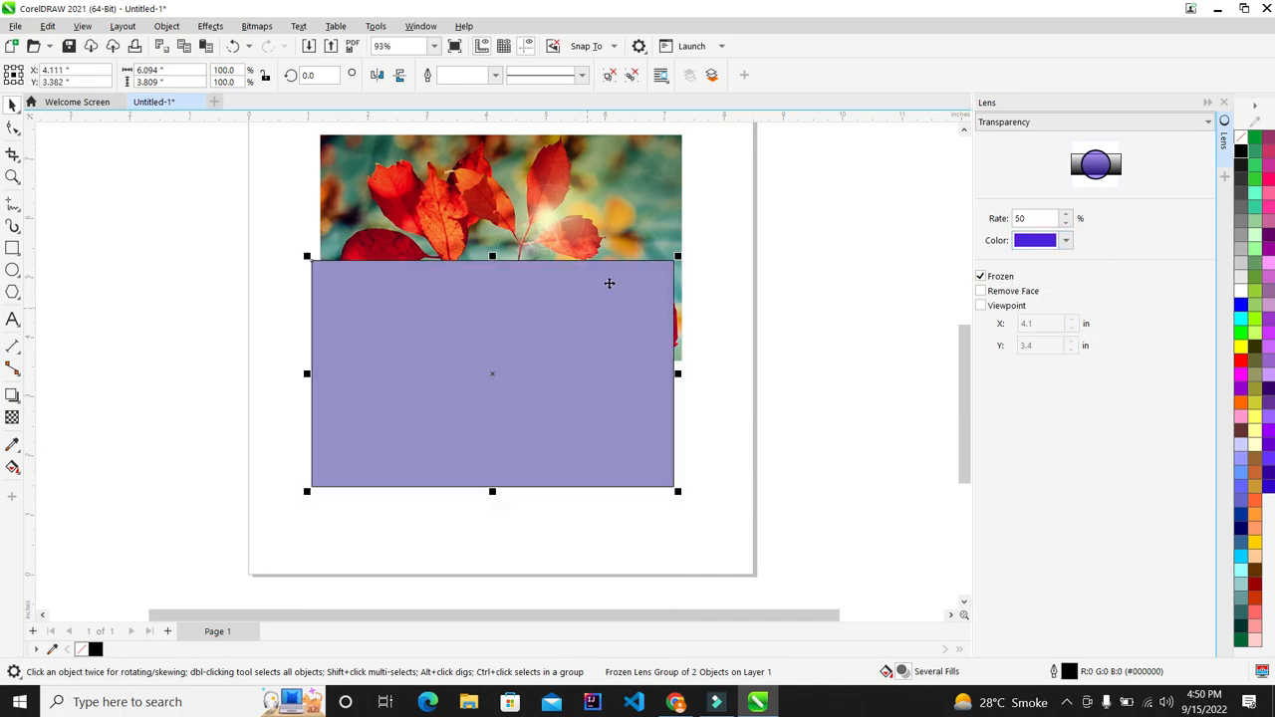
key(Delete)
scroll(484, 236, down, 1)
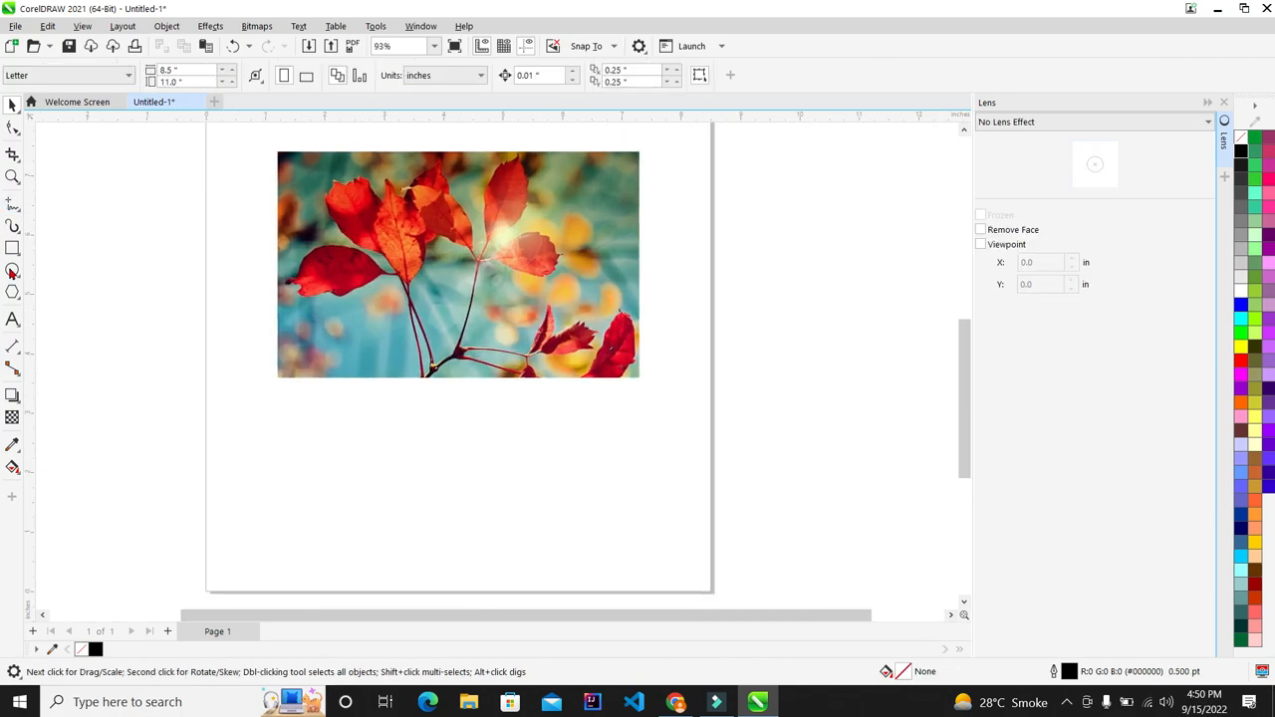
Step: Draw a 3.366 × 3.809-inch rectangle over the leaf photo's left part
click(12, 248)
drag(277, 151, 481, 382)
click(12, 105)
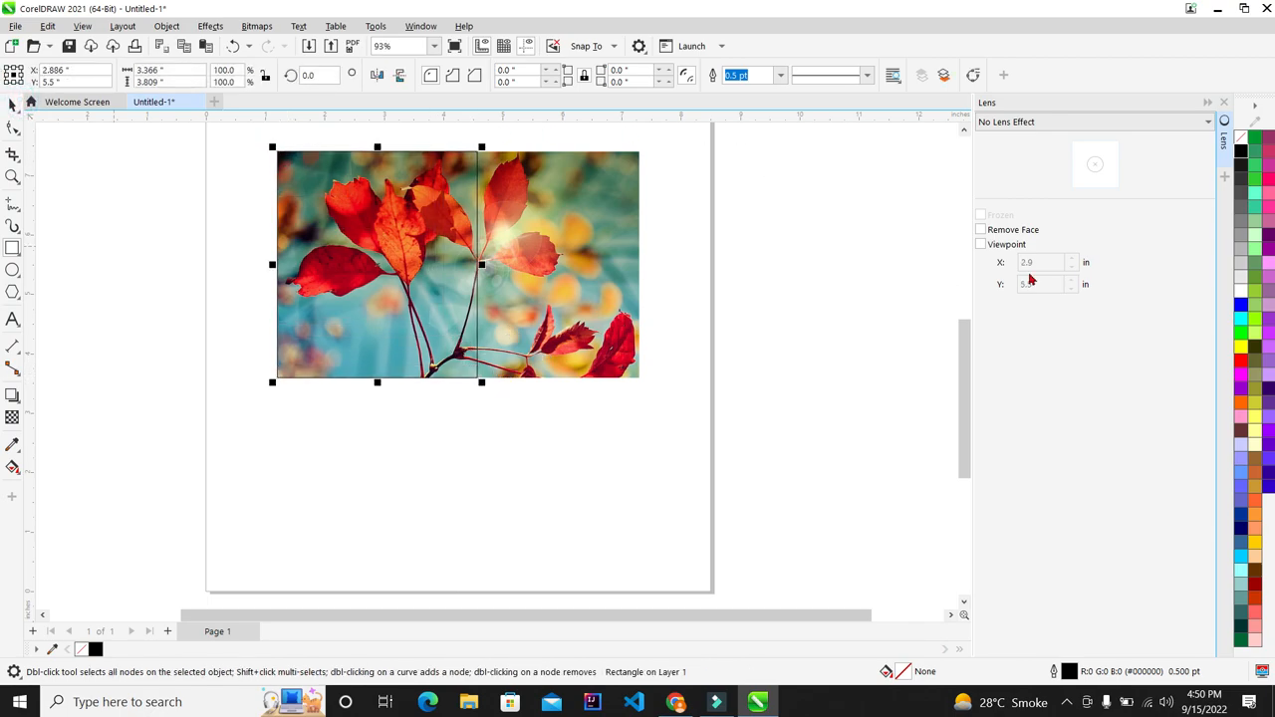
click(1070, 122)
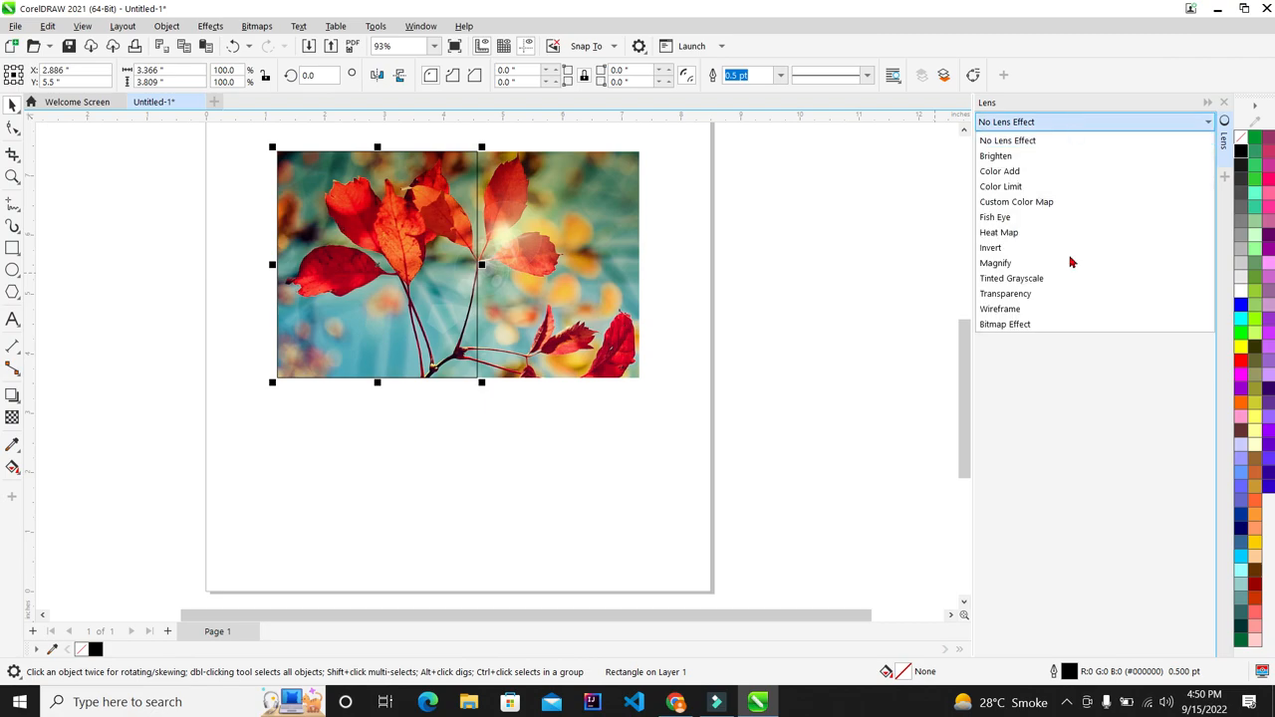
Step: Apply a Wireframe lens with a dark navy outline and red fill
click(1053, 313)
scroll(918, 234, up, 1)
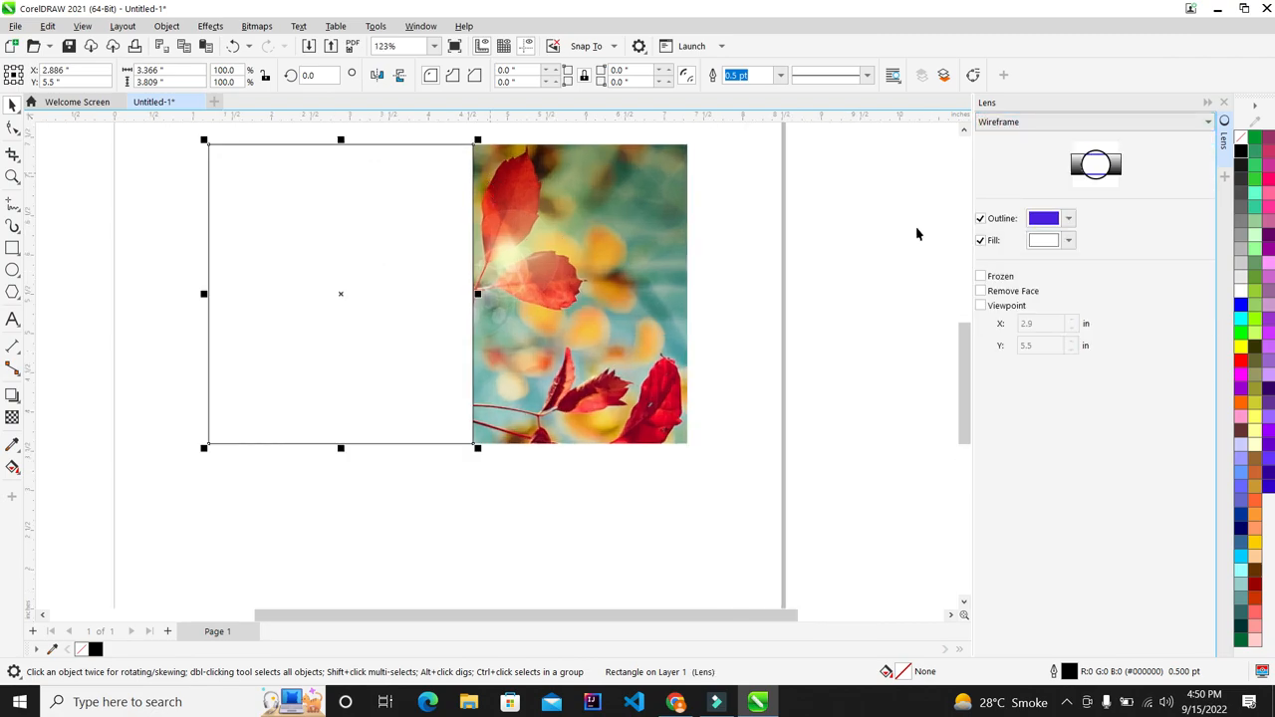
click(1069, 218)
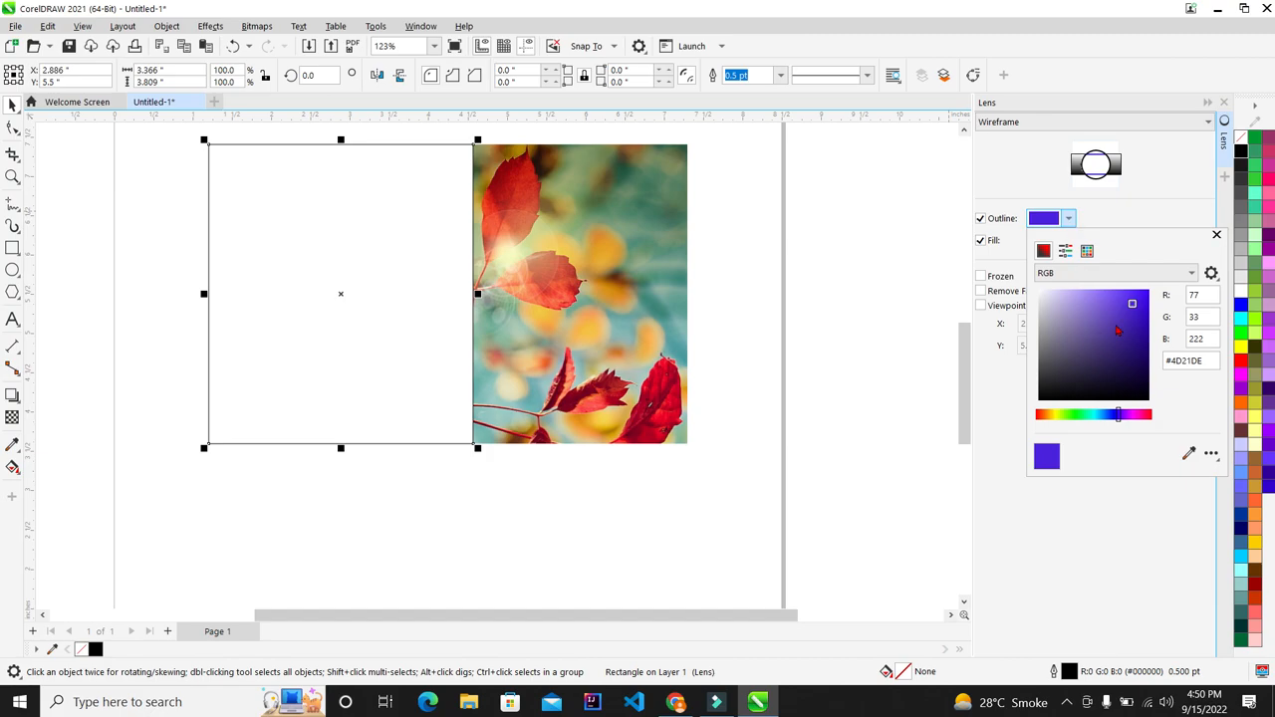
click(1138, 382)
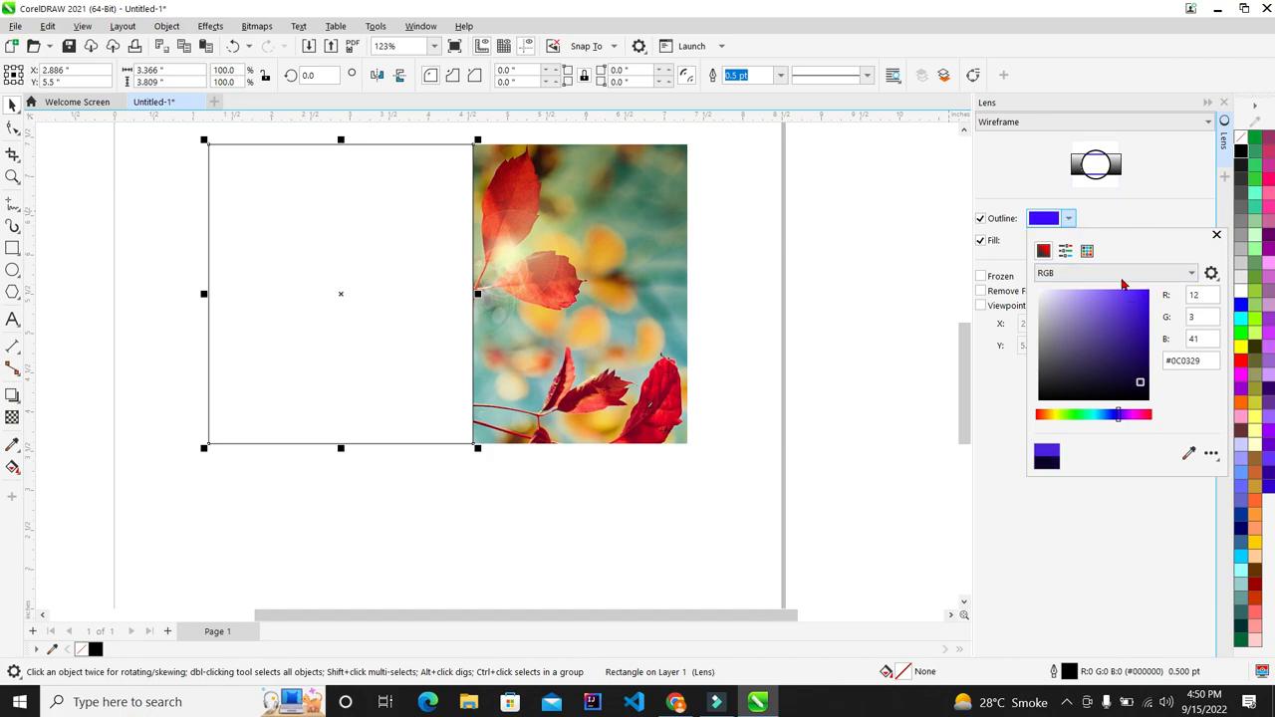
click(1116, 197)
click(1070, 242)
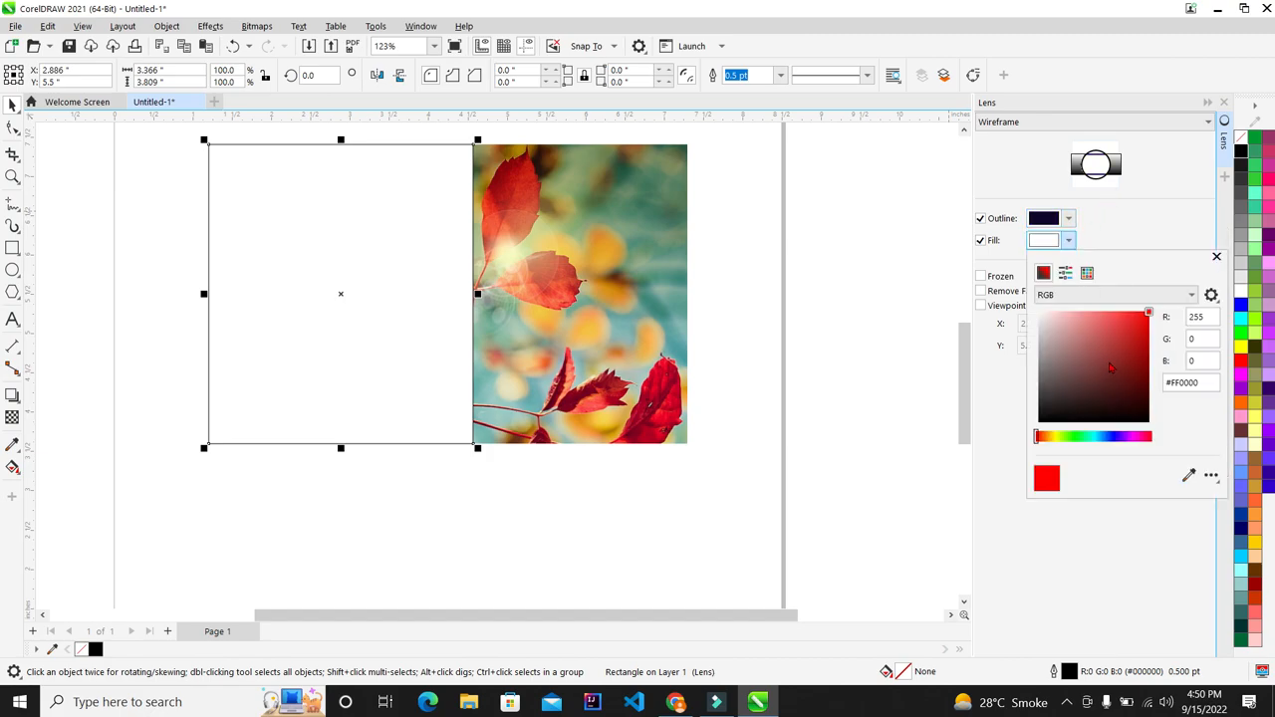
click(1149, 313)
click(1151, 227)
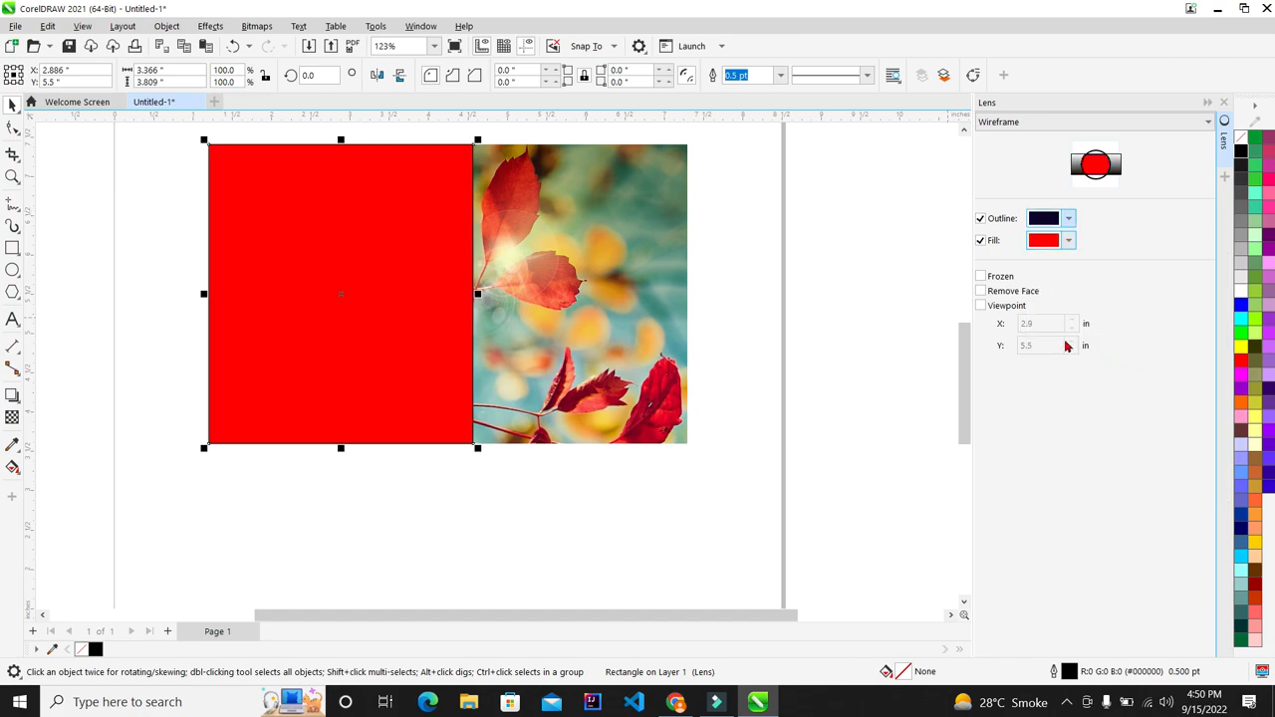
Step: Shift the wireframe rectangle left past the photo's edge and change its fill to blue
drag(380, 249, 227, 257)
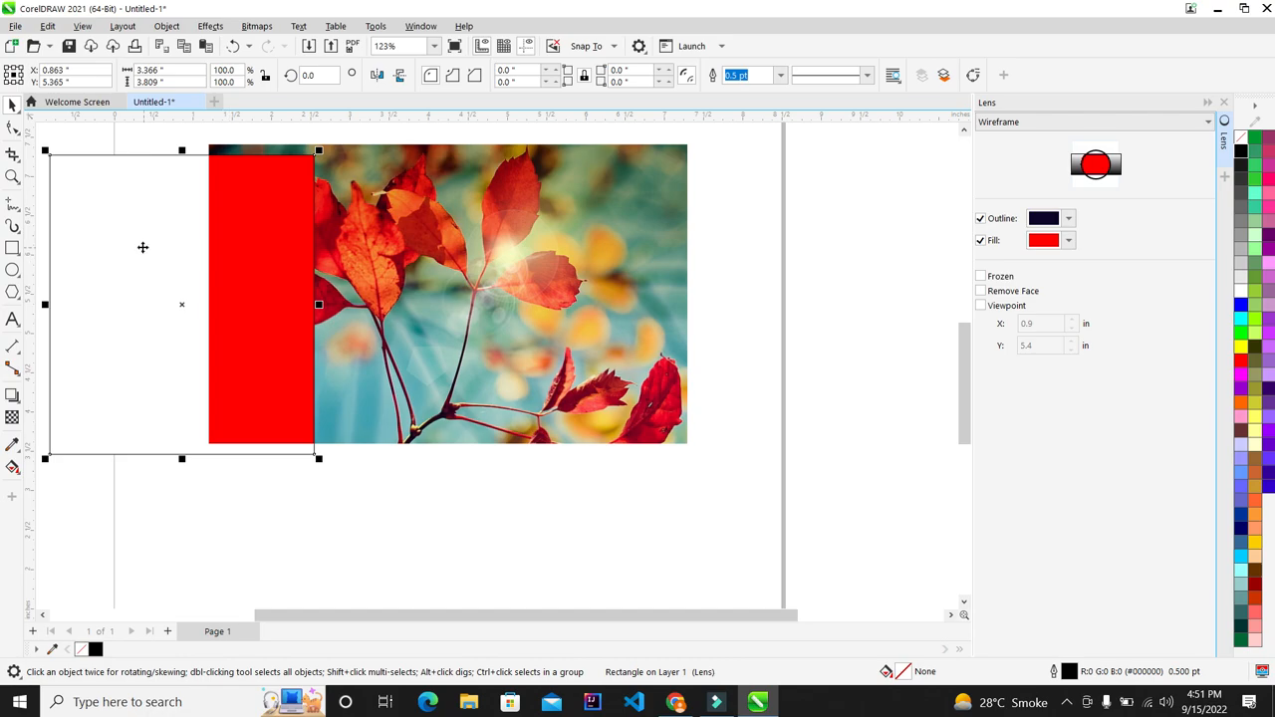
scroll(825, 213, down, 2)
scroll(498, 190, up, 2)
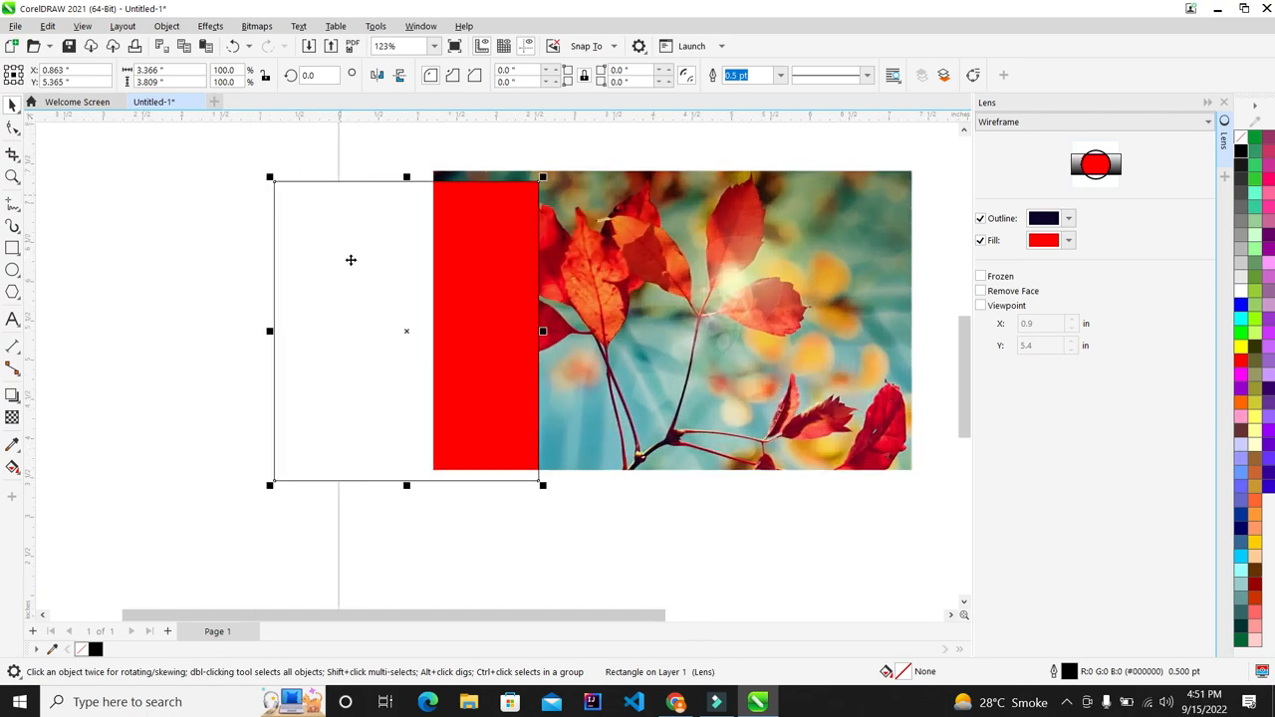
click(1069, 242)
click(1112, 437)
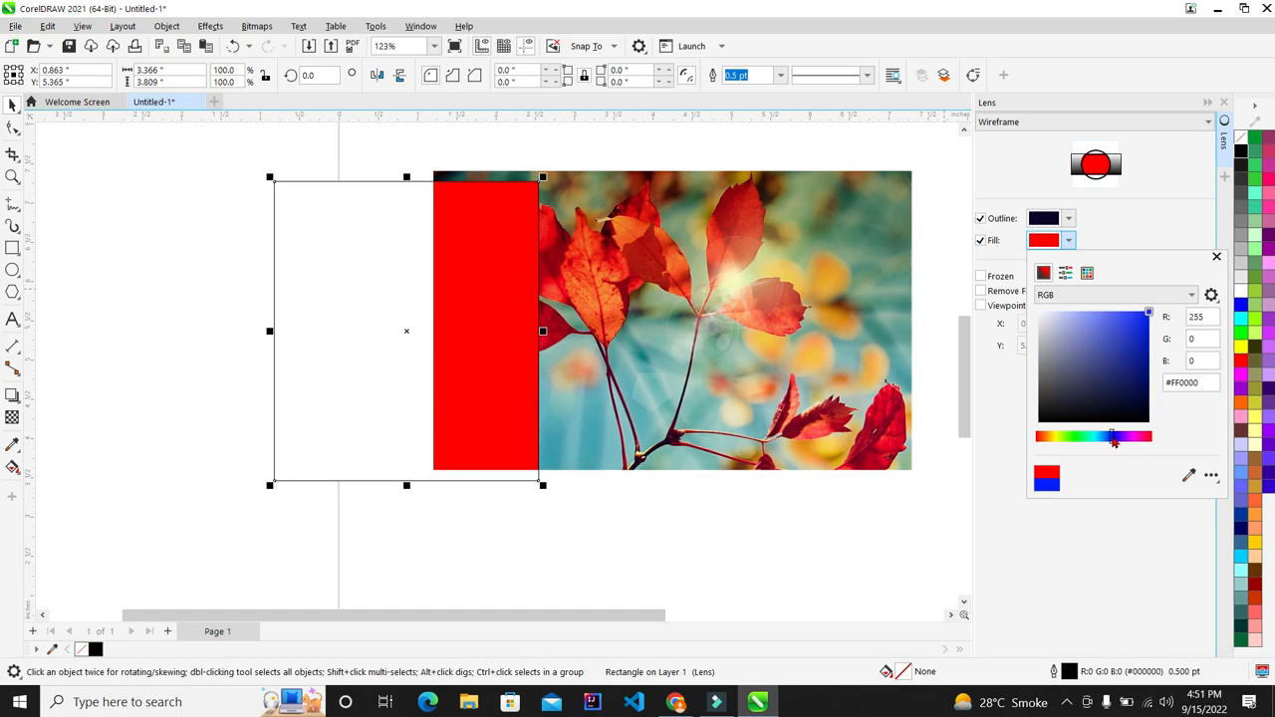
click(1141, 227)
click(1016, 122)
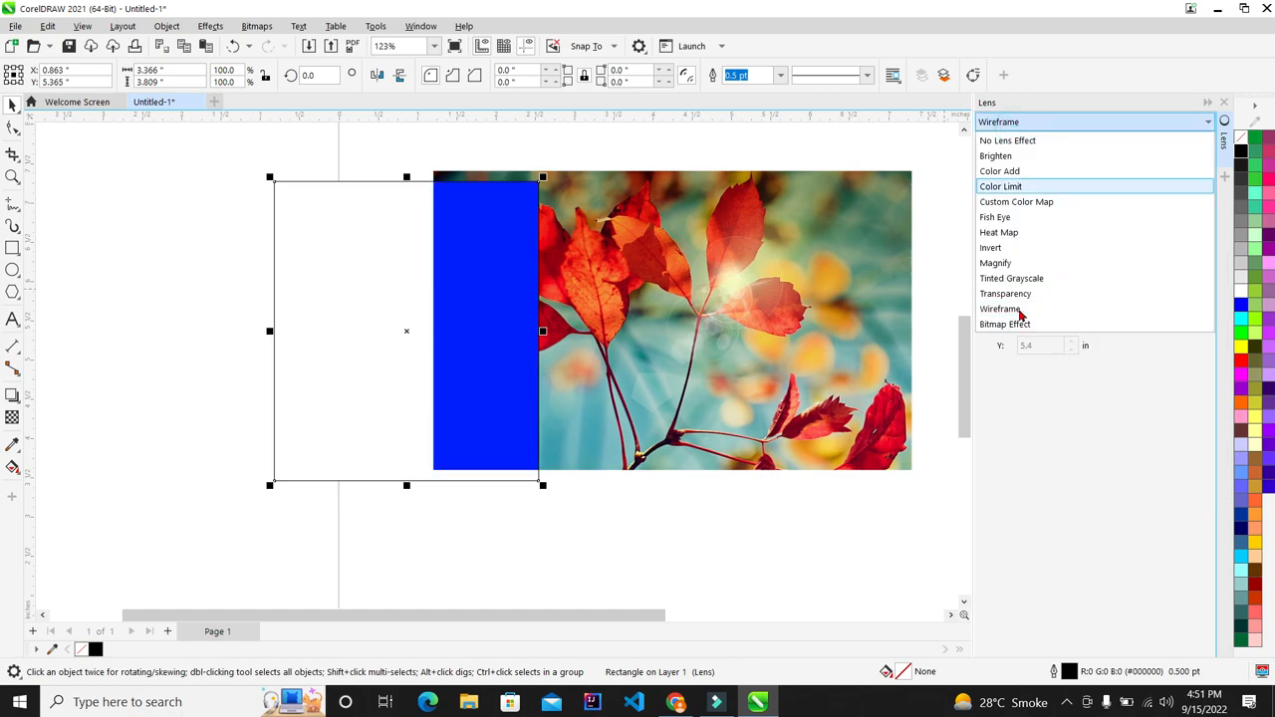
Step: Switch the rectangle to a Bitmap Effect lens and move it back over the photo's left side
click(1016, 322)
drag(448, 279, 604, 271)
scroll(524, 289, down, 1)
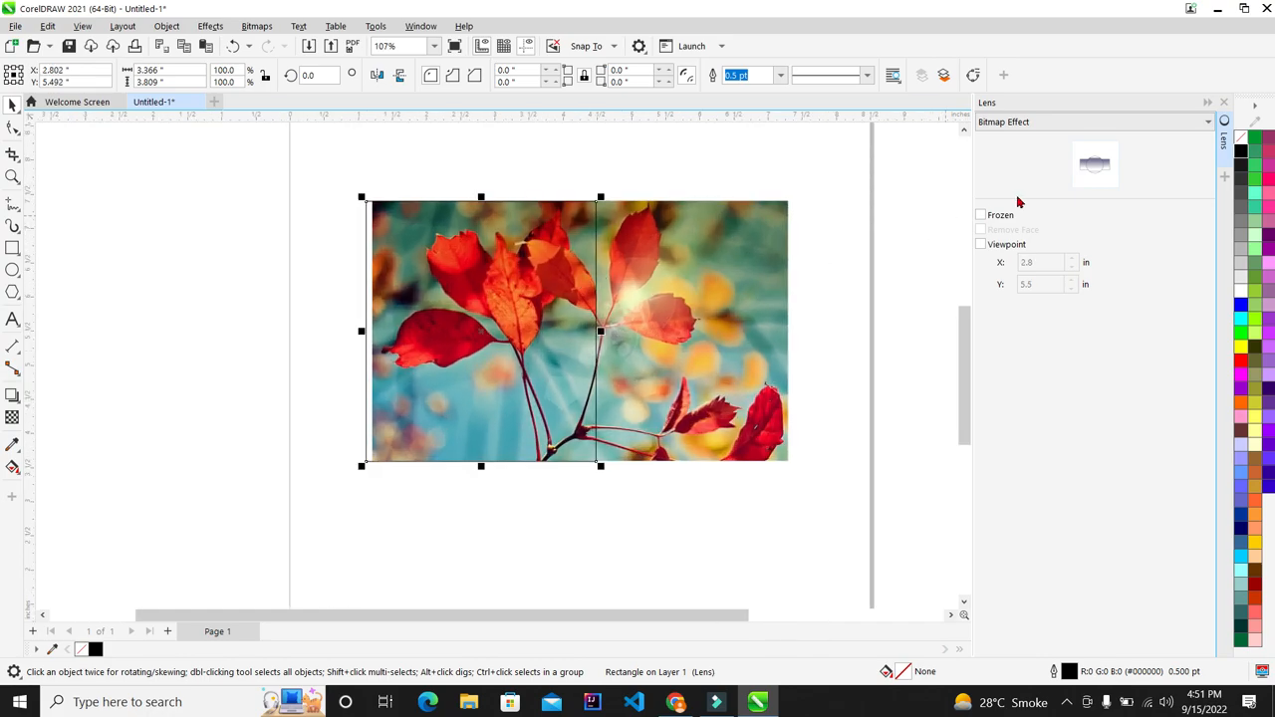
scroll(939, 195, up, 1)
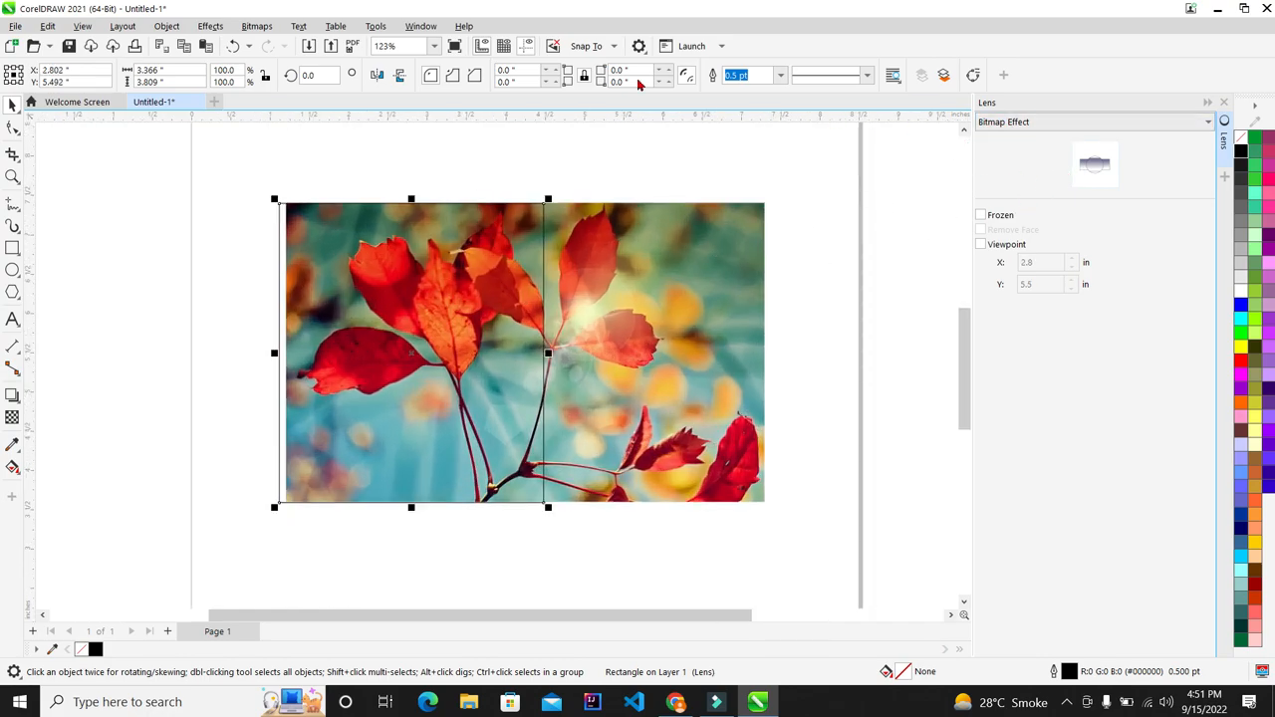
Step: Glance at the Bitmaps menu without choosing, reselect the lens rectangle, and reopen the lens effect list
click(256, 26)
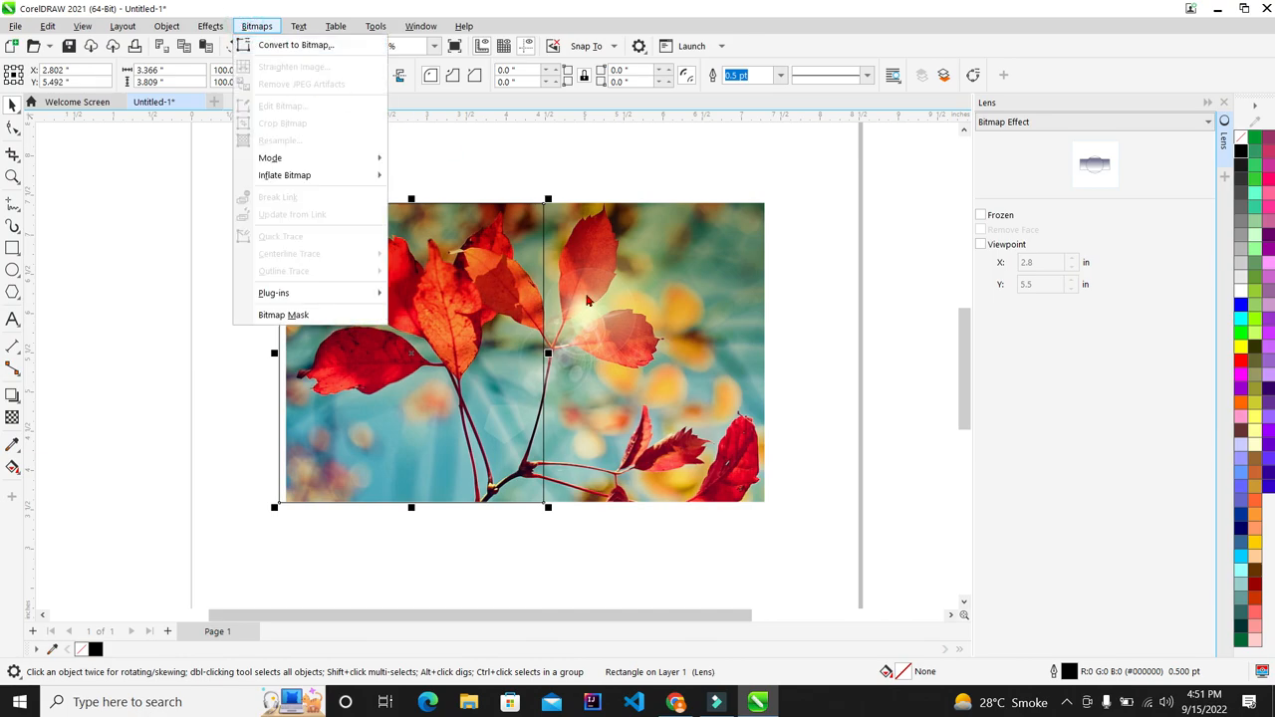
key(Escape)
drag(215, 172, 647, 569)
click(1027, 124)
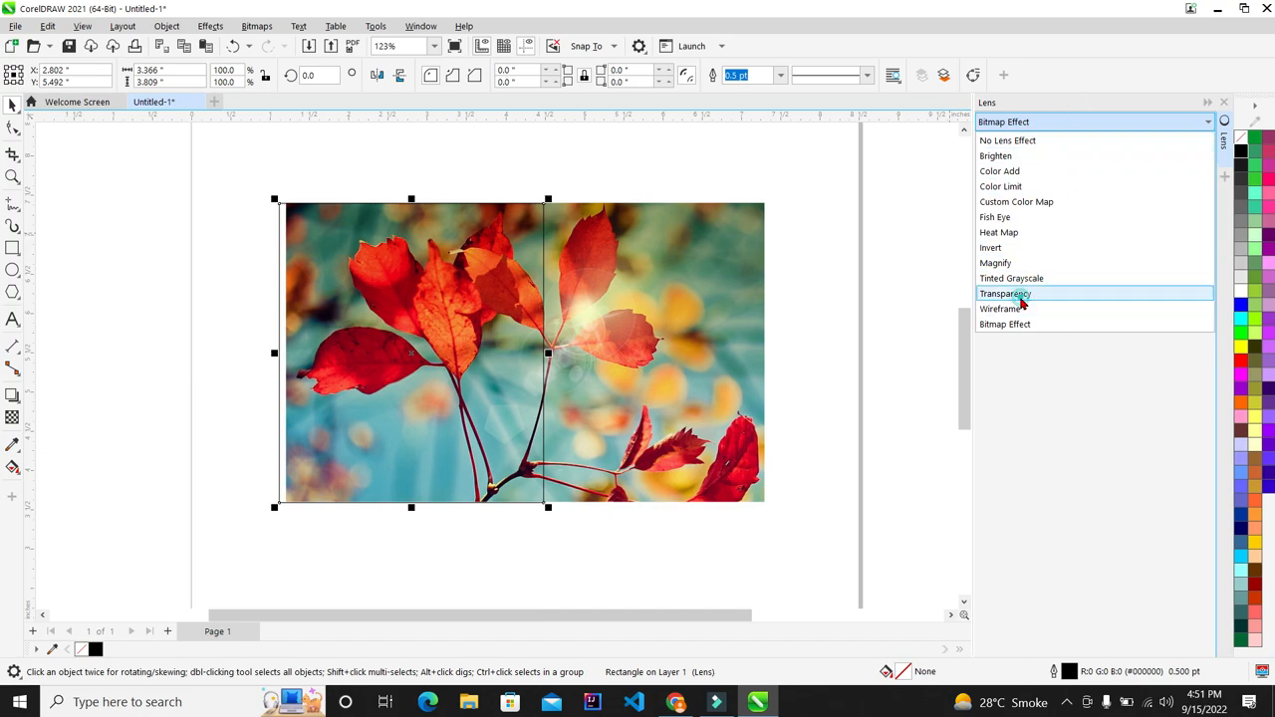
Step: Apply a Transparency lens to the rectangle and set its colour to pure red
click(1016, 296)
scroll(382, 306, up, 1)
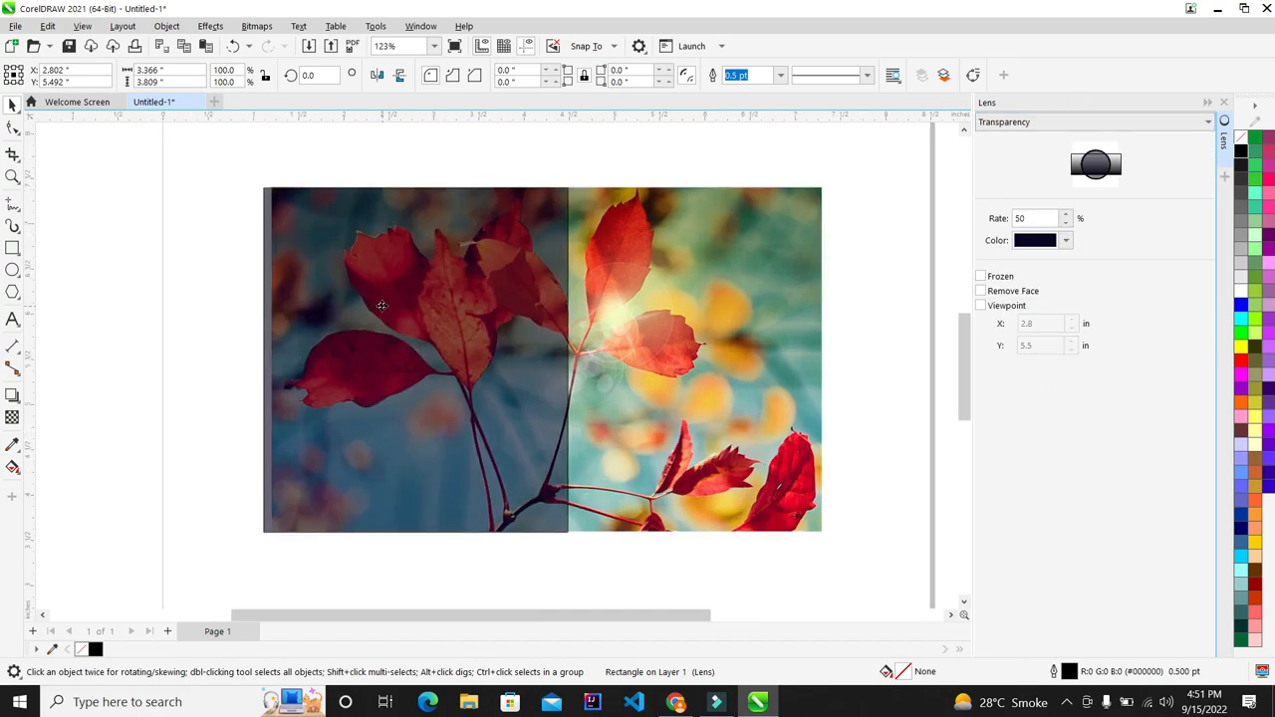
click(1068, 242)
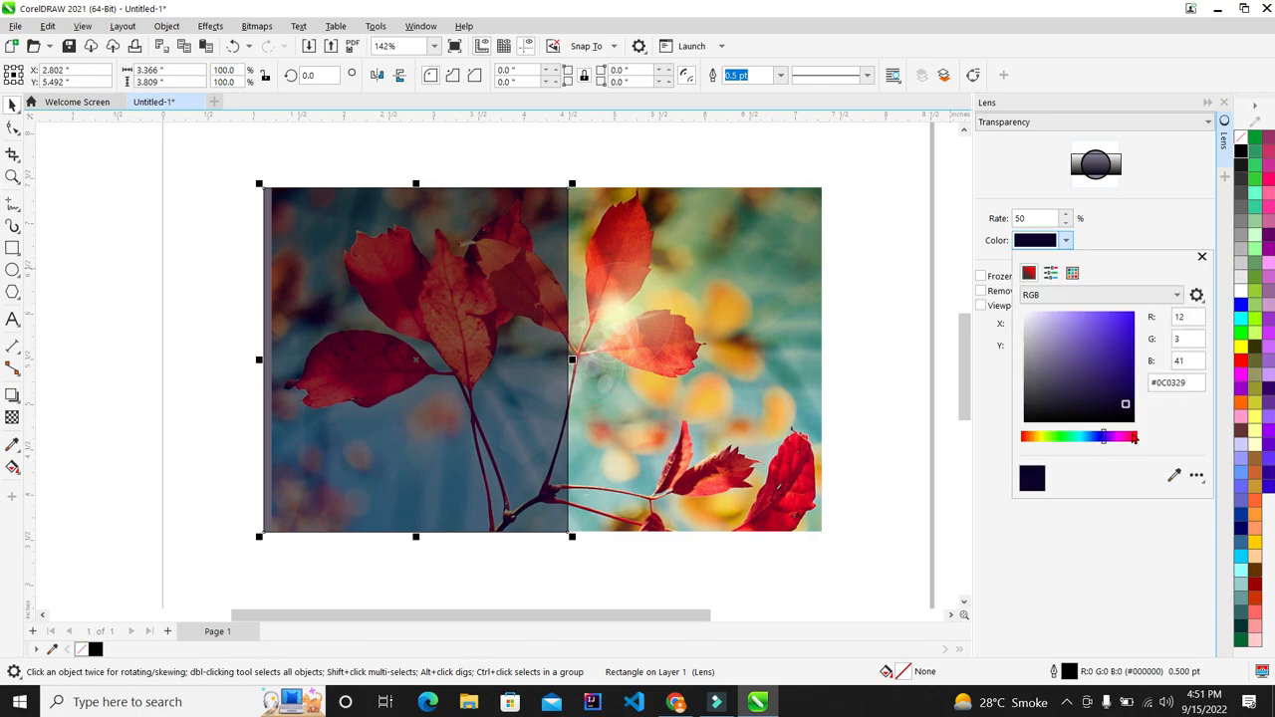
click(1136, 439)
drag(1114, 336, 1151, 292)
click(1135, 242)
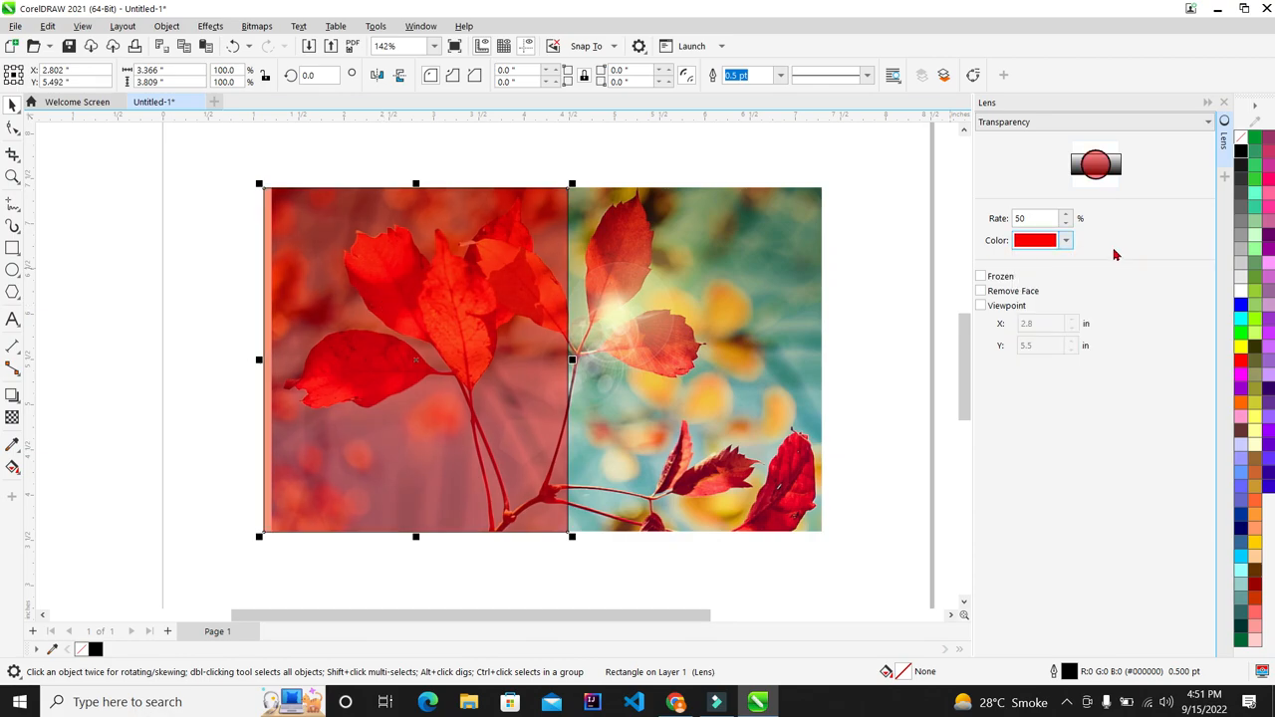
Step: Lower the lens rate, then raise it to 95 so the red tint nearly vanishes, and deselect
double_click(1051, 217)
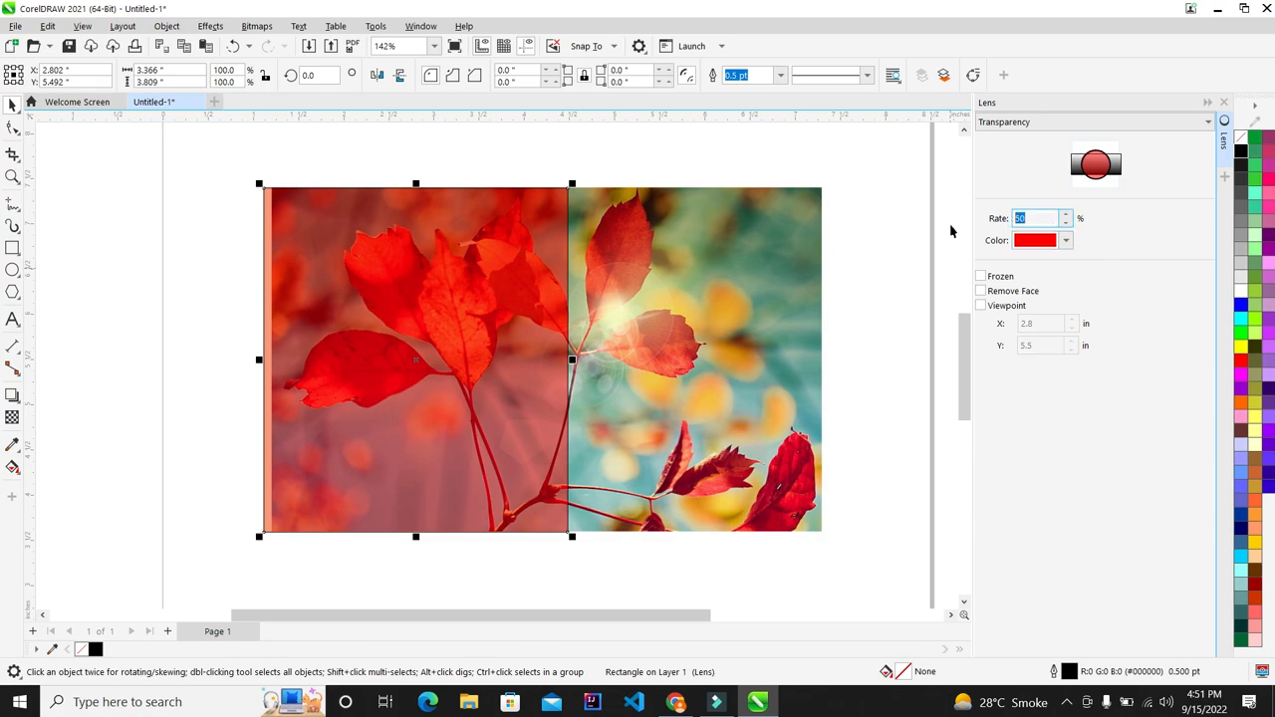
click(1066, 225)
click(1066, 225)
click(1066, 225)
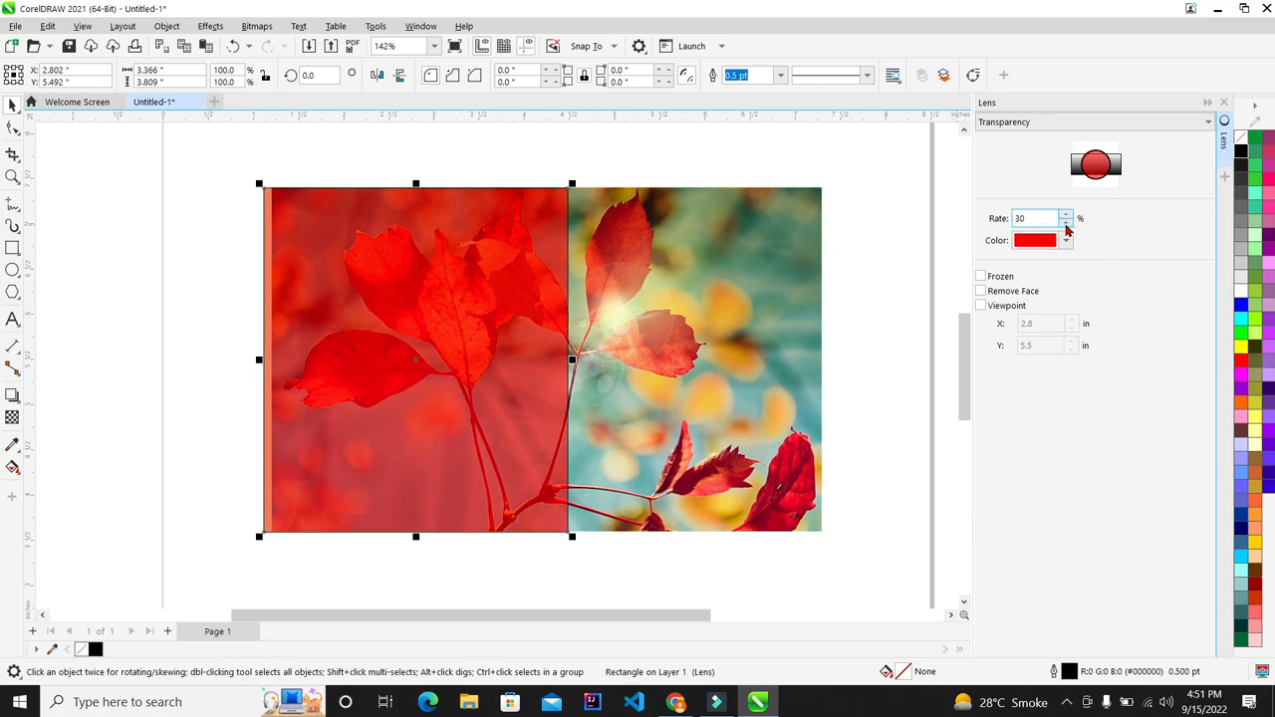
click(1066, 225)
click(1066, 225)
click(1064, 215)
click(1065, 214)
click(1065, 214)
click(1065, 214)
click(1064, 213)
click(1064, 214)
click(1064, 213)
click(1064, 213)
click(1064, 213)
click(882, 271)
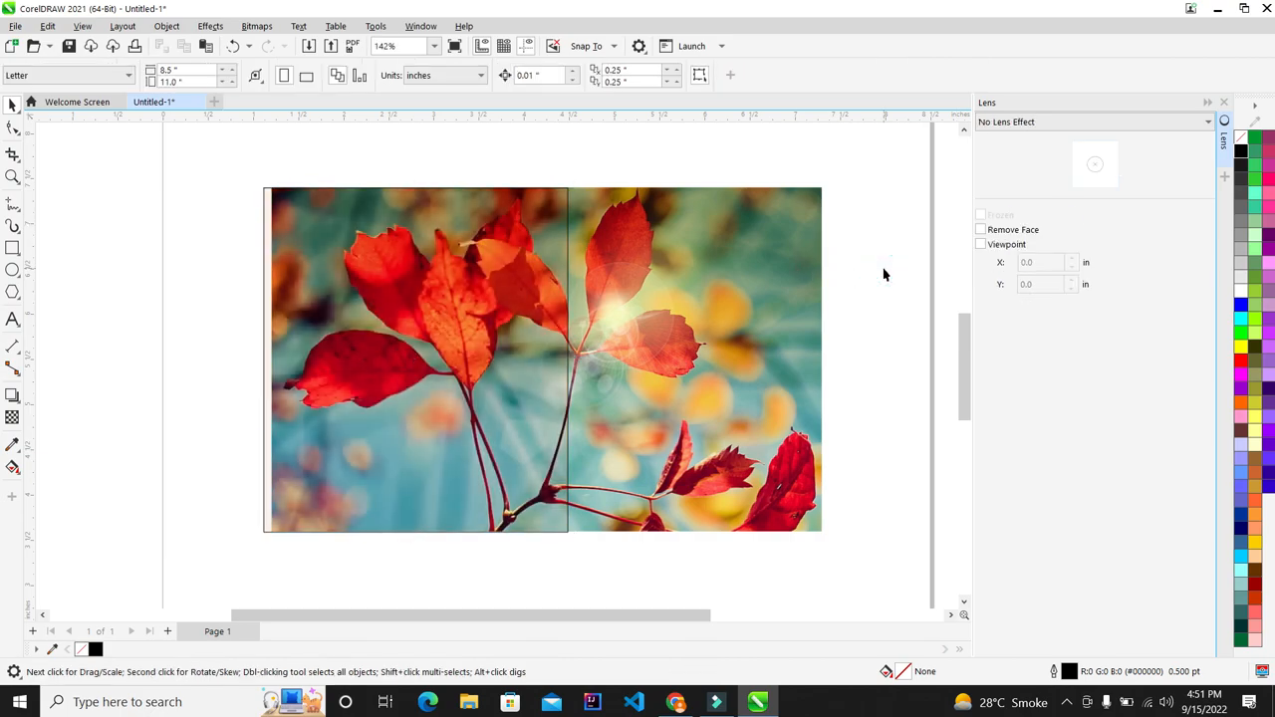
Step: Fit all objects, preview the leaf photo page full screen, then zoom out and list lens effects
key(F4)
key(F9)
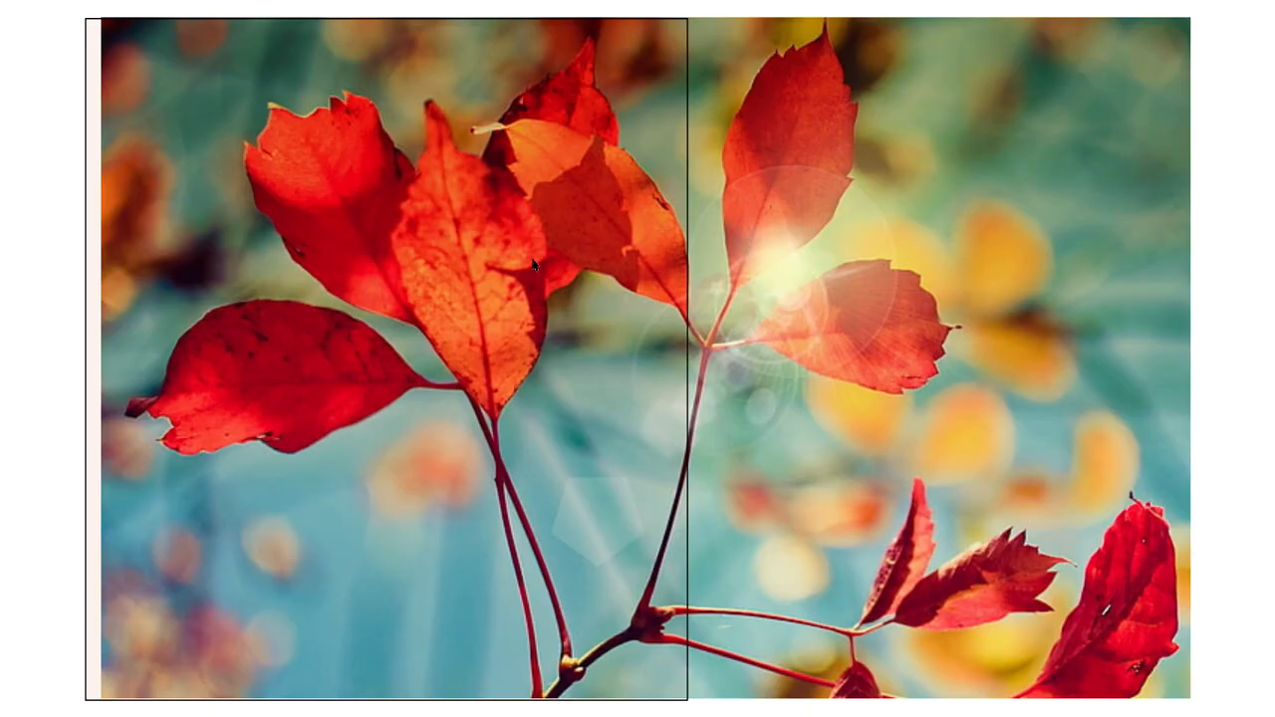
key(Escape)
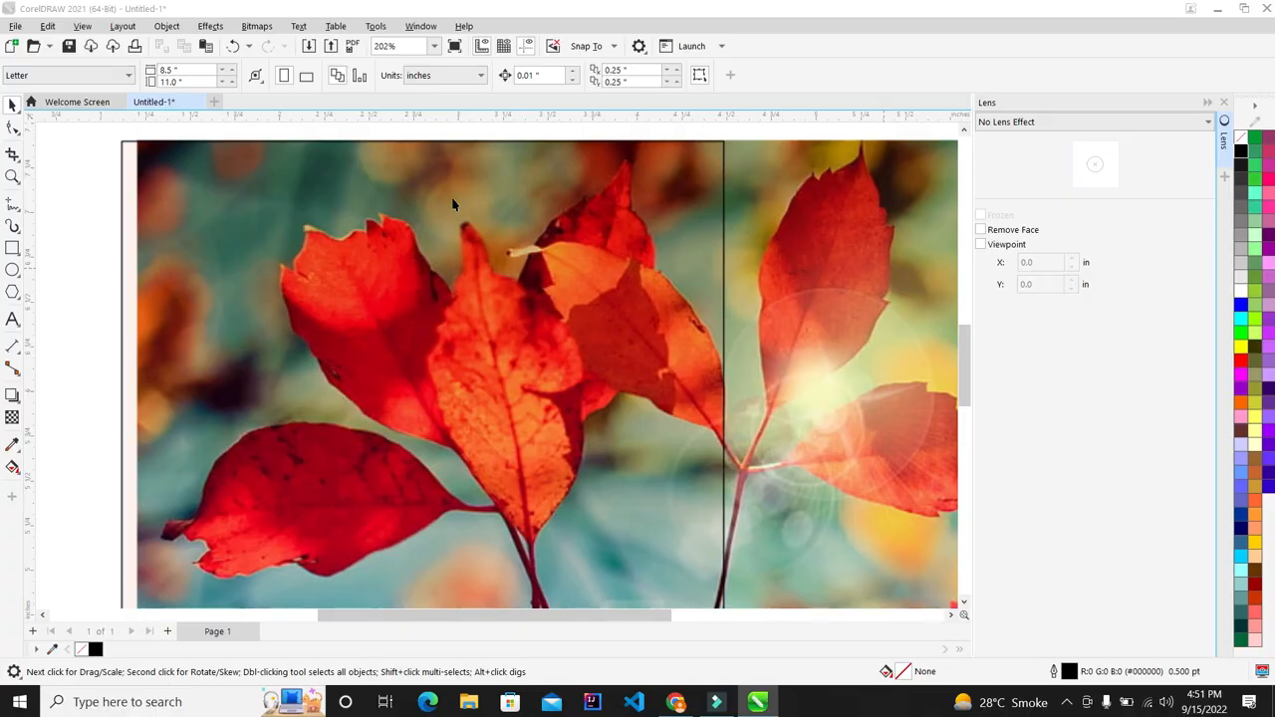
scroll(452, 201, down, 4)
click(1061, 131)
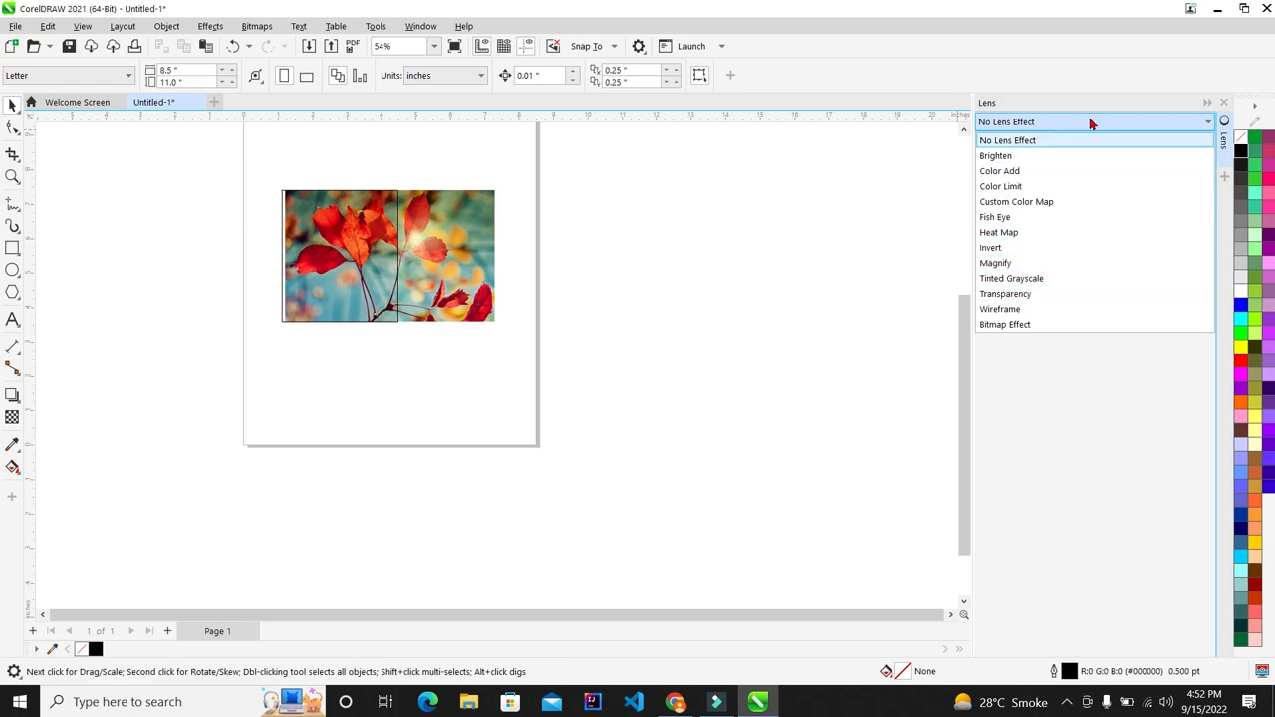
Step: Close the lens list without choosing and select the photo together with its lens
click(1082, 121)
scroll(424, 261, up, 3)
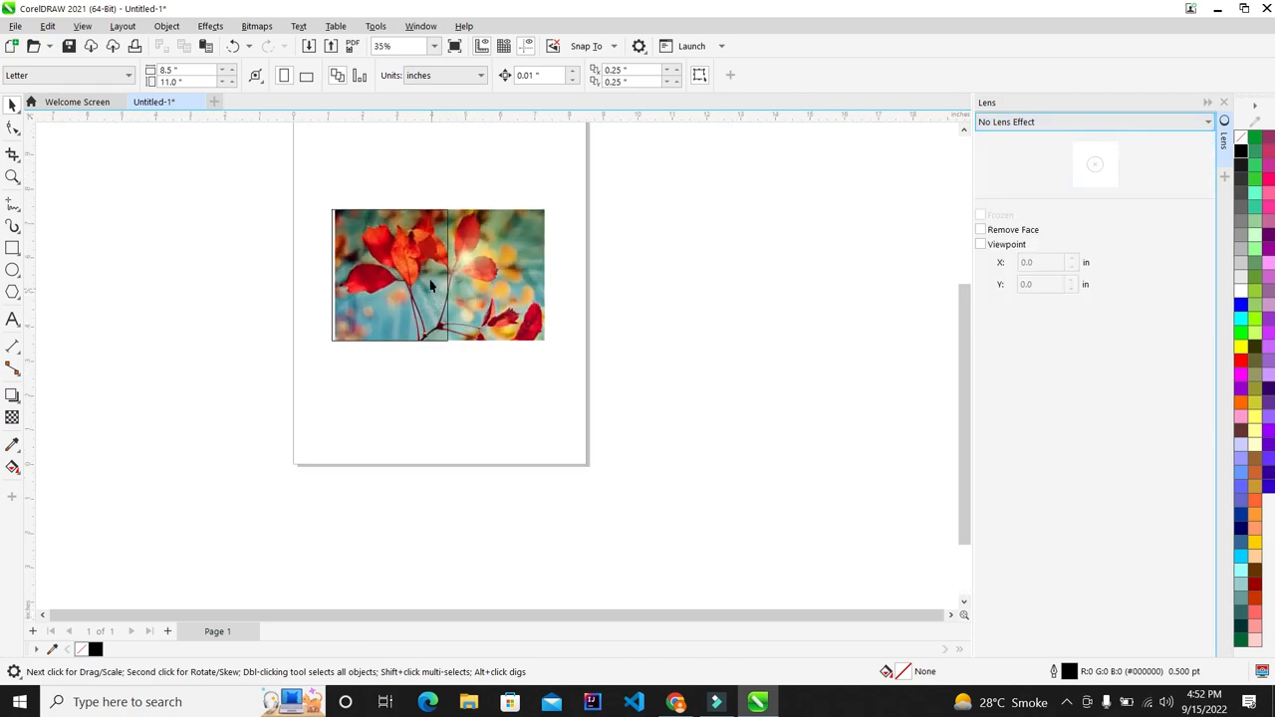
drag(233, 165, 535, 487)
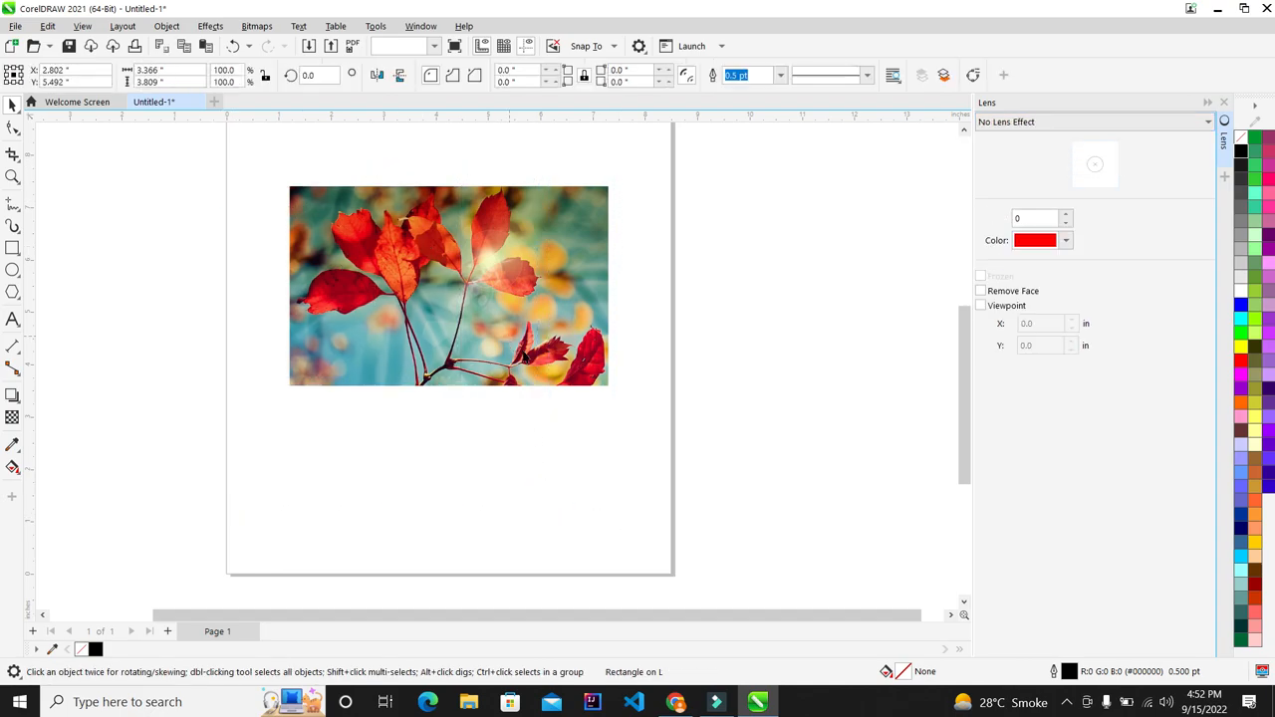
scroll(434, 229, up, 2)
scroll(434, 231, up, 3)
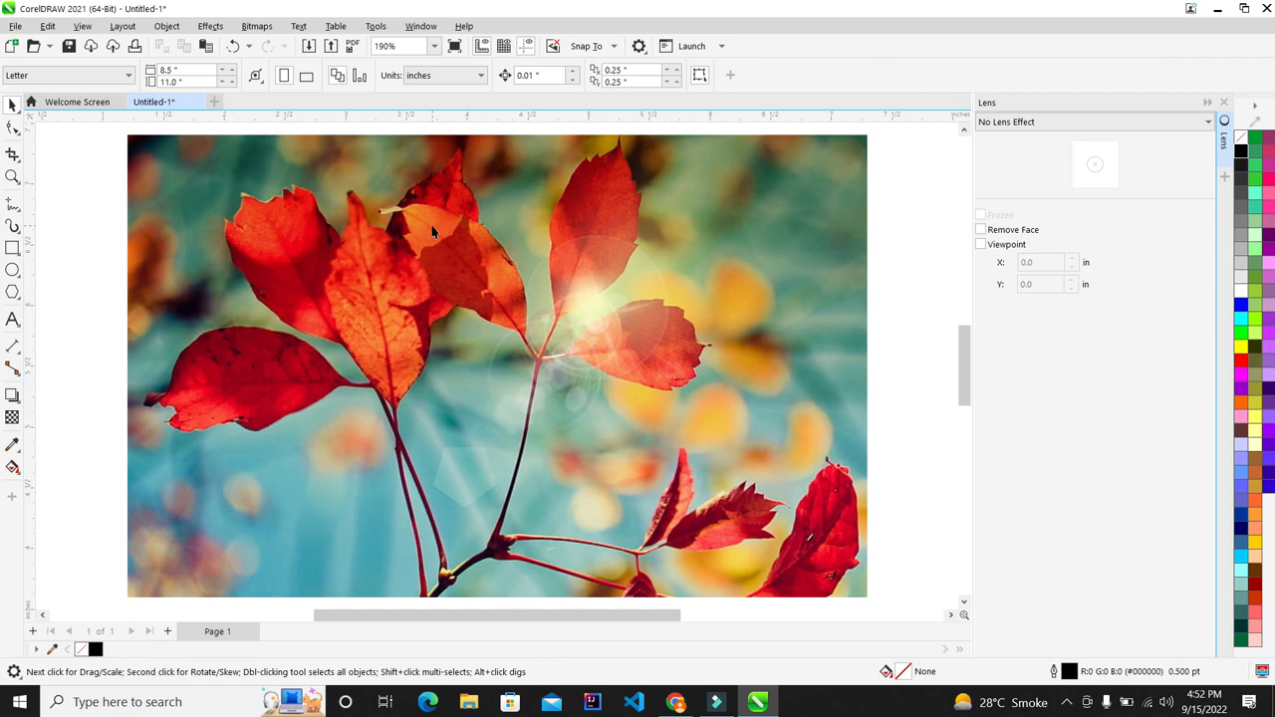
Step: Close the Lens docker, browse the Effects menu without choosing anything, and zoom out
click(1224, 104)
click(210, 26)
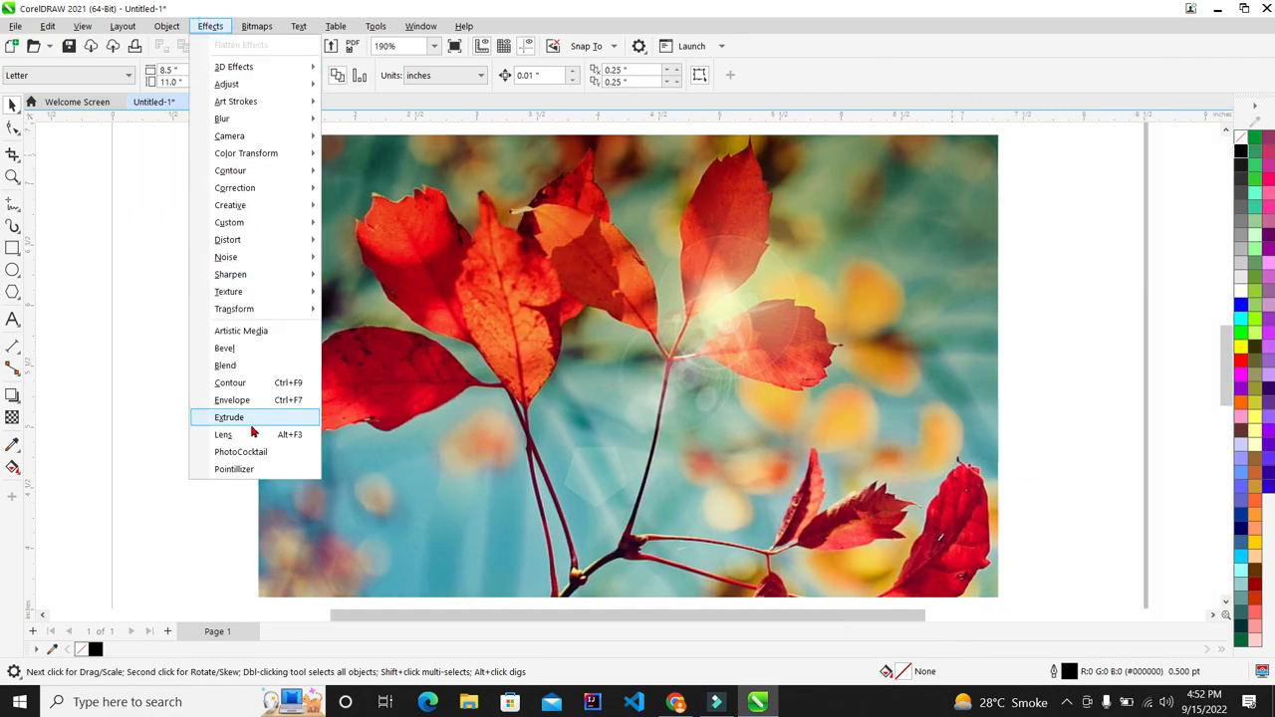
click(150, 419)
scroll(481, 319, down, 1)
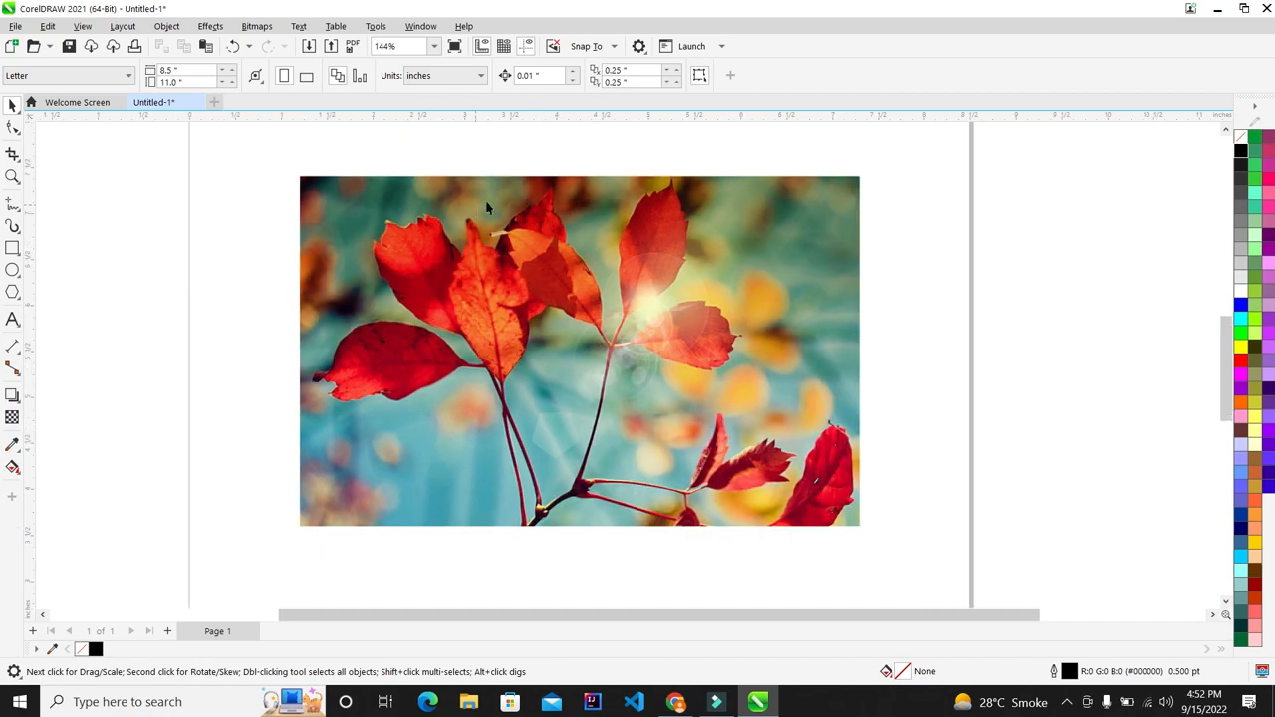
click(1220, 12)
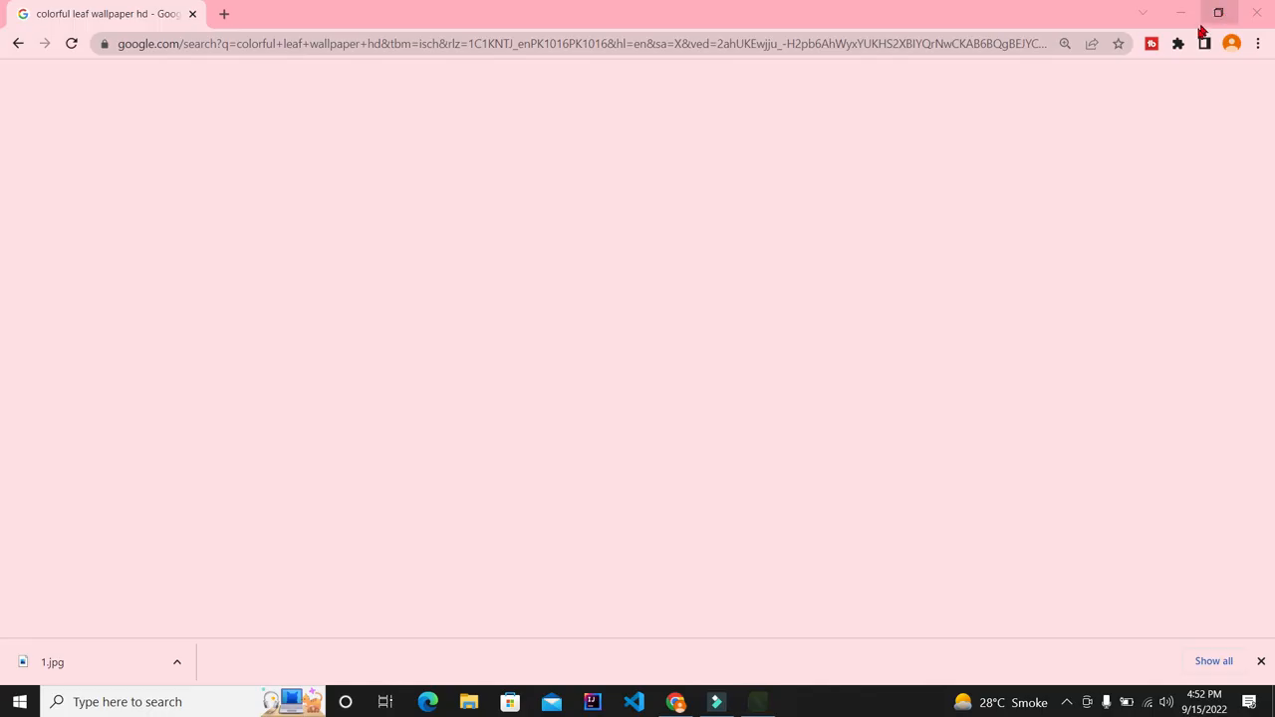
click(758, 702)
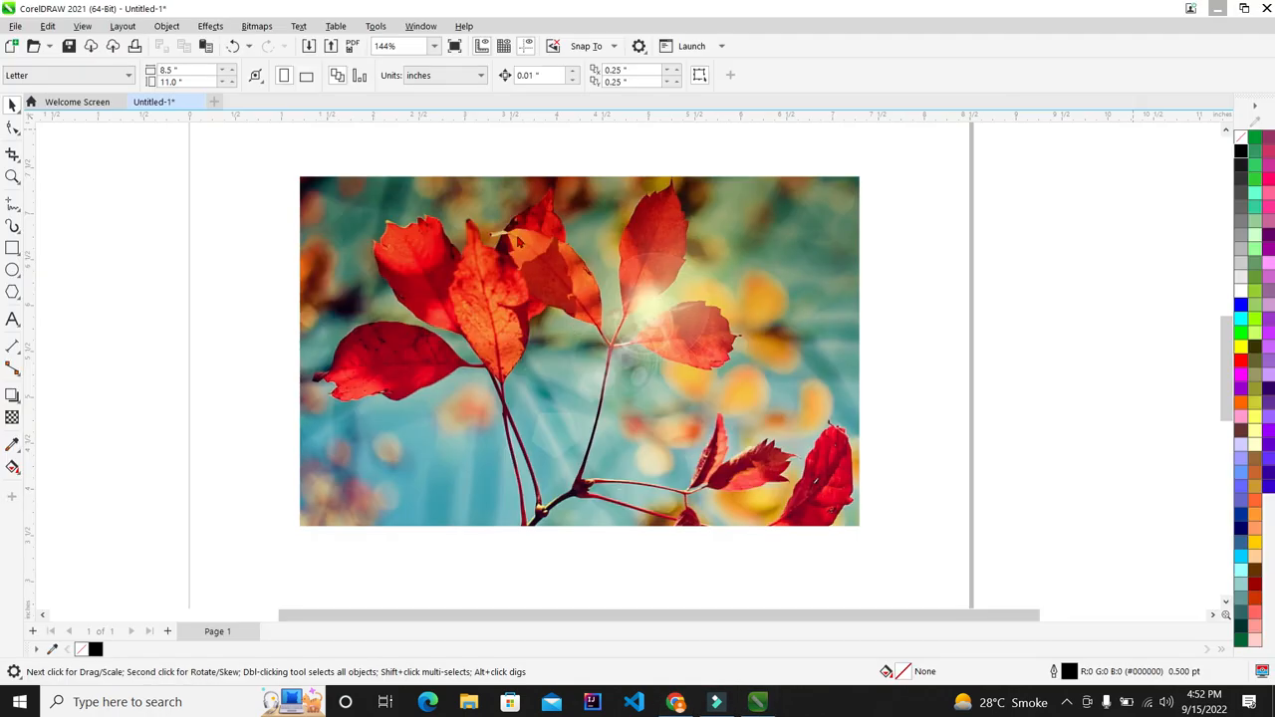
scroll(567, 528, down, 1)
scroll(567, 528, down, 1)
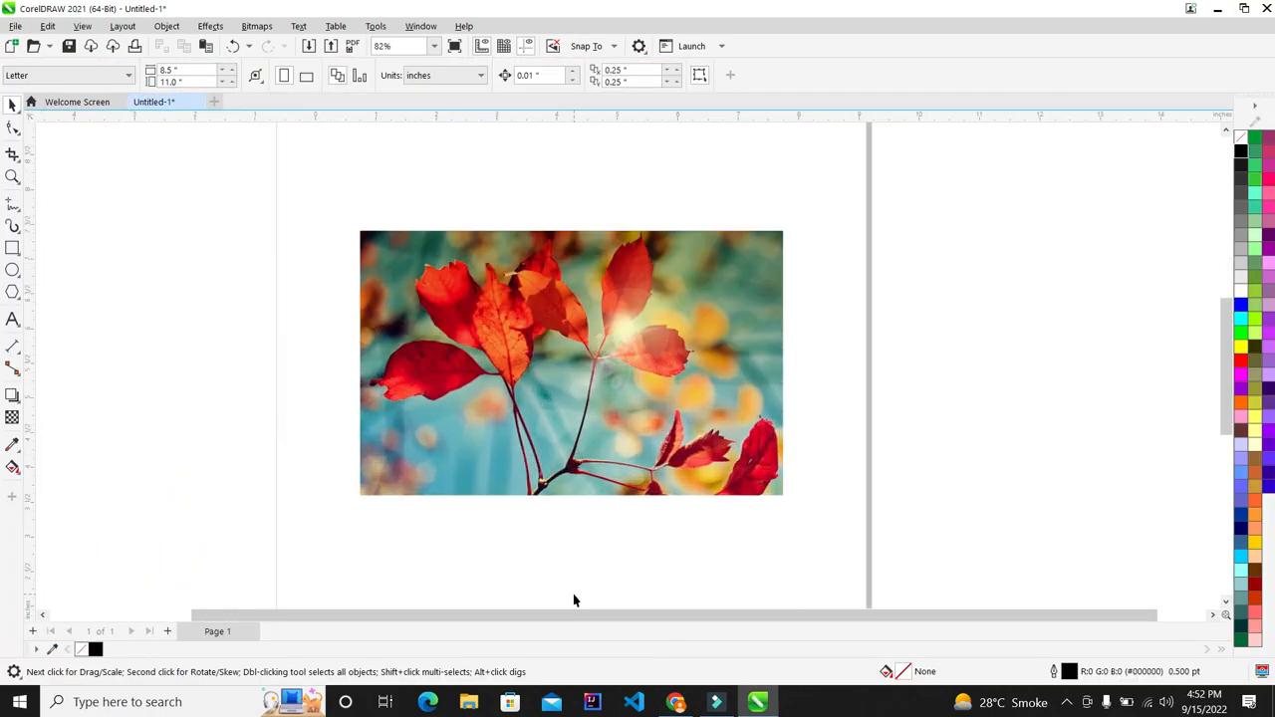
scroll(572, 598, up, 1)
click(13, 319)
click(139, 306)
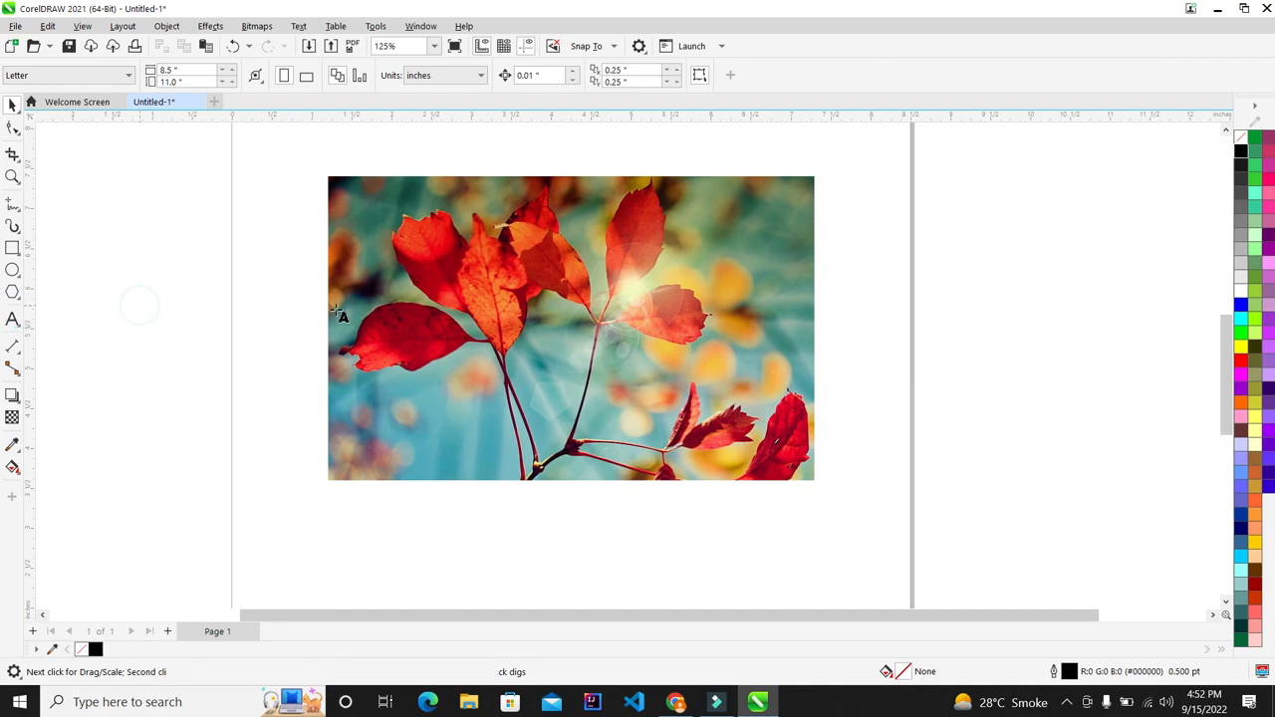
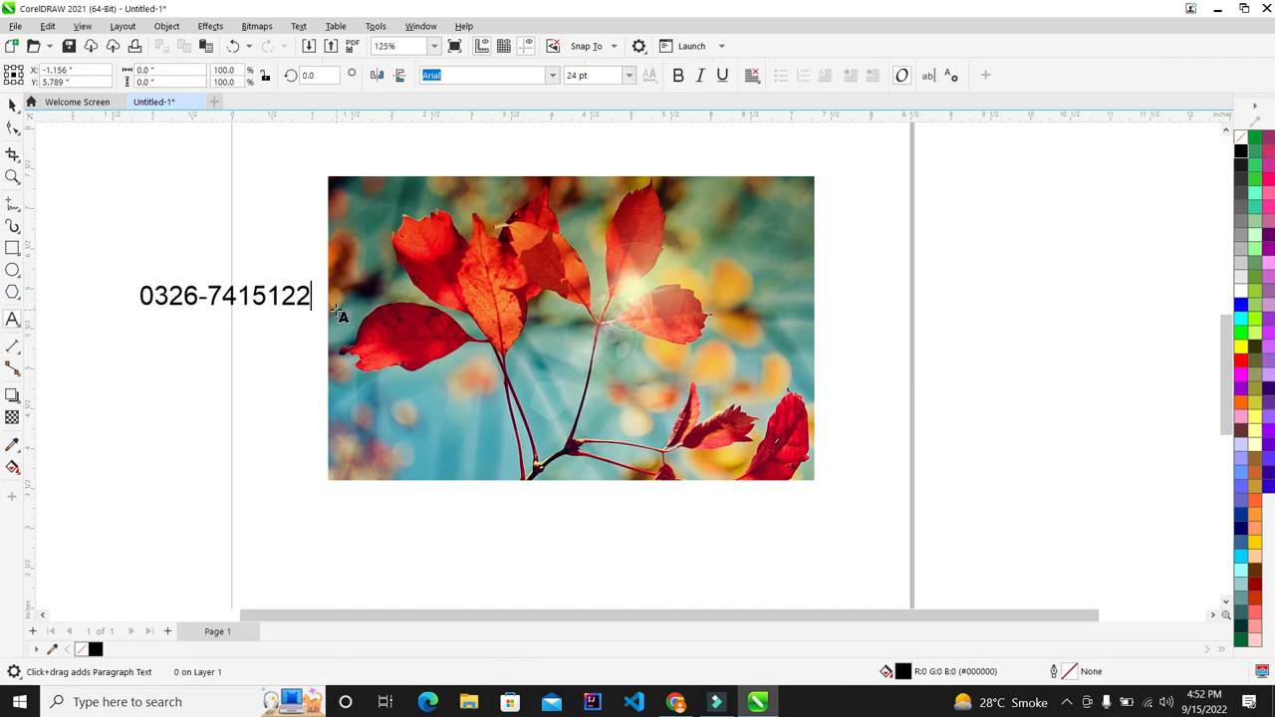
Step: Type the phone number, correcting its final digit, and make the text bold
text(0)
key(Escape)
scroll(45, 252, up, 2)
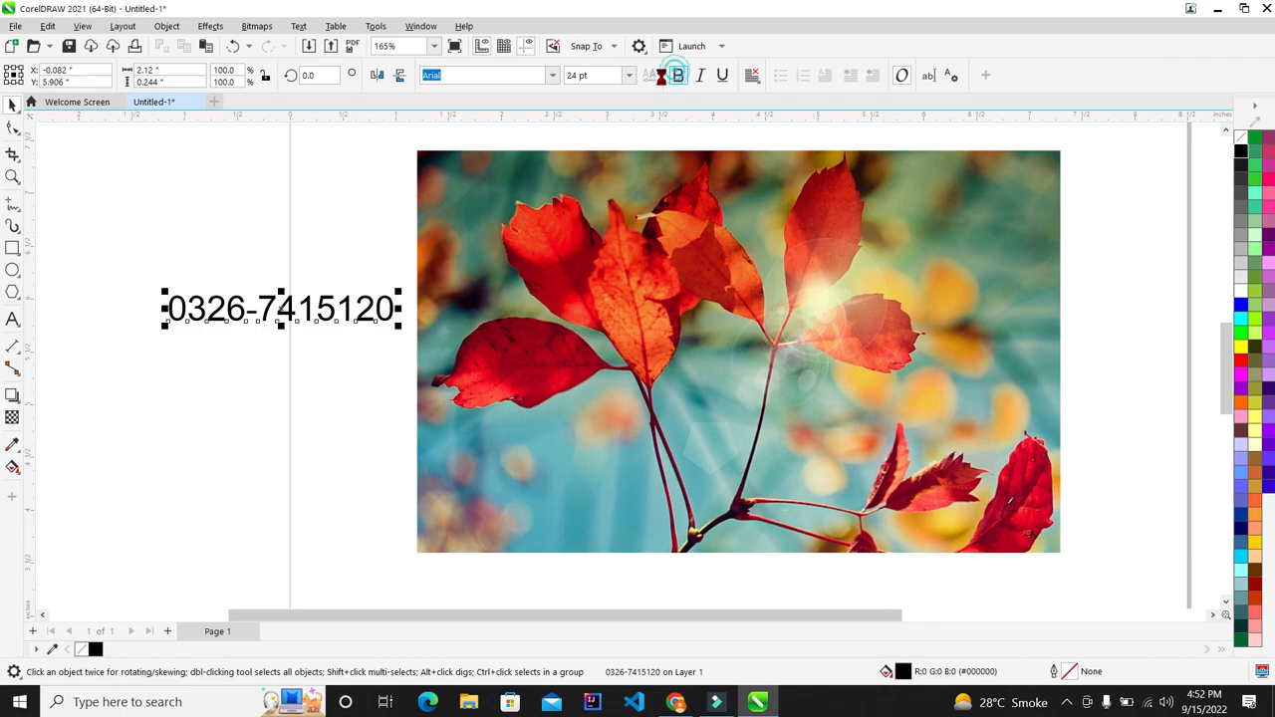
click(677, 75)
Step: Enlarge the number to about 55 pt, fill it white, and move it onto the photo's lower part
drag(431, 354, 698, 438)
click(1240, 305)
click(1240, 291)
drag(575, 315, 838, 468)
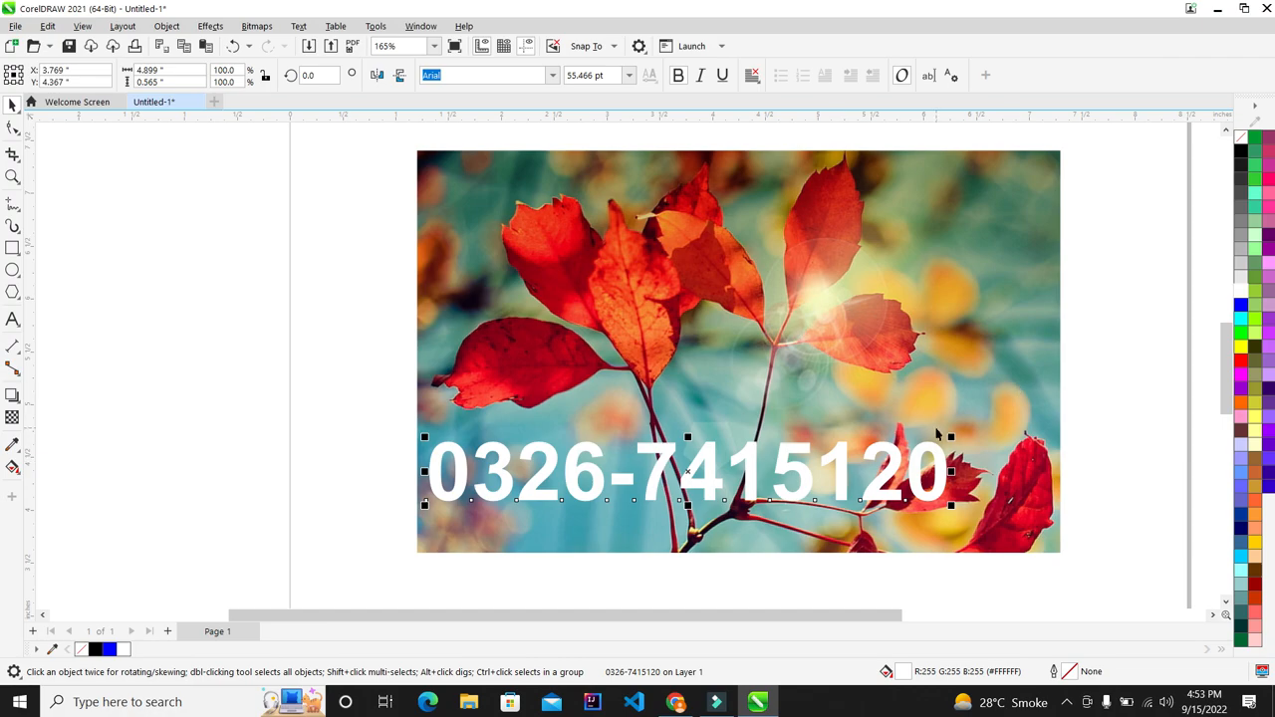
shift+click(937, 432)
Step: Centre the phone number horizontally on the photo, deselect, fit the view, and minimize CorelDRAW
key(c)
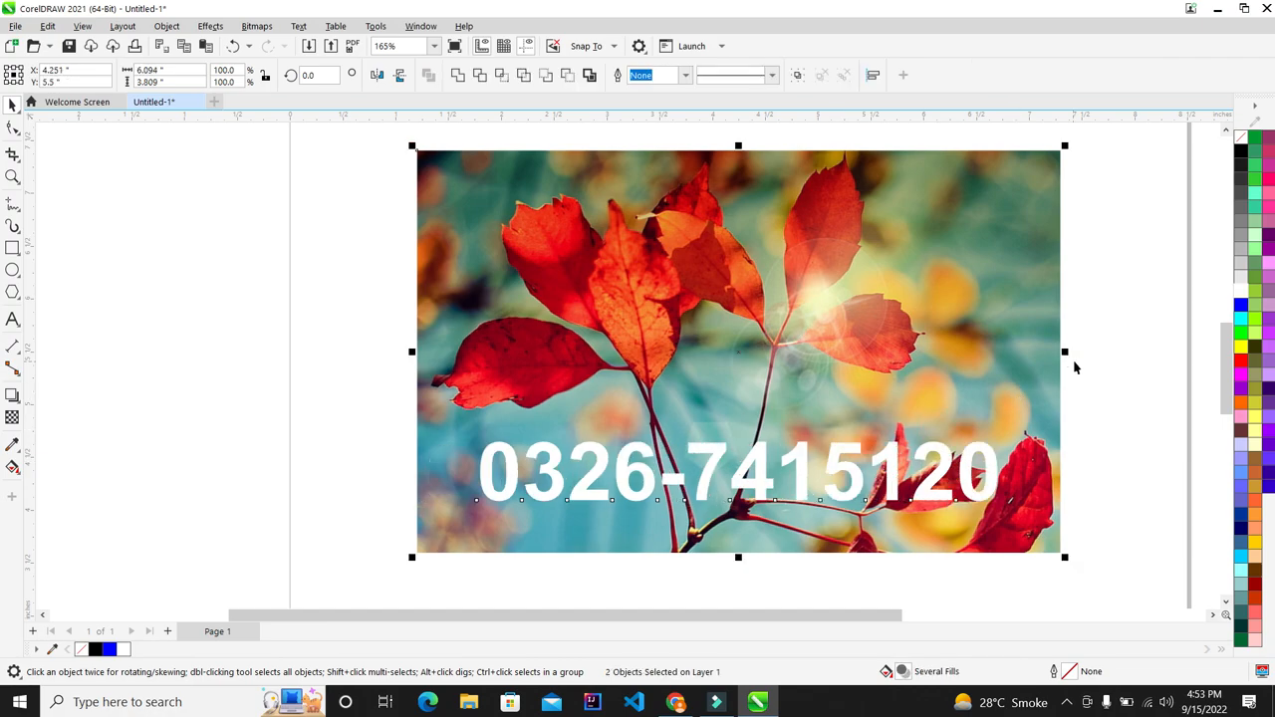
key(Escape)
key(F4)
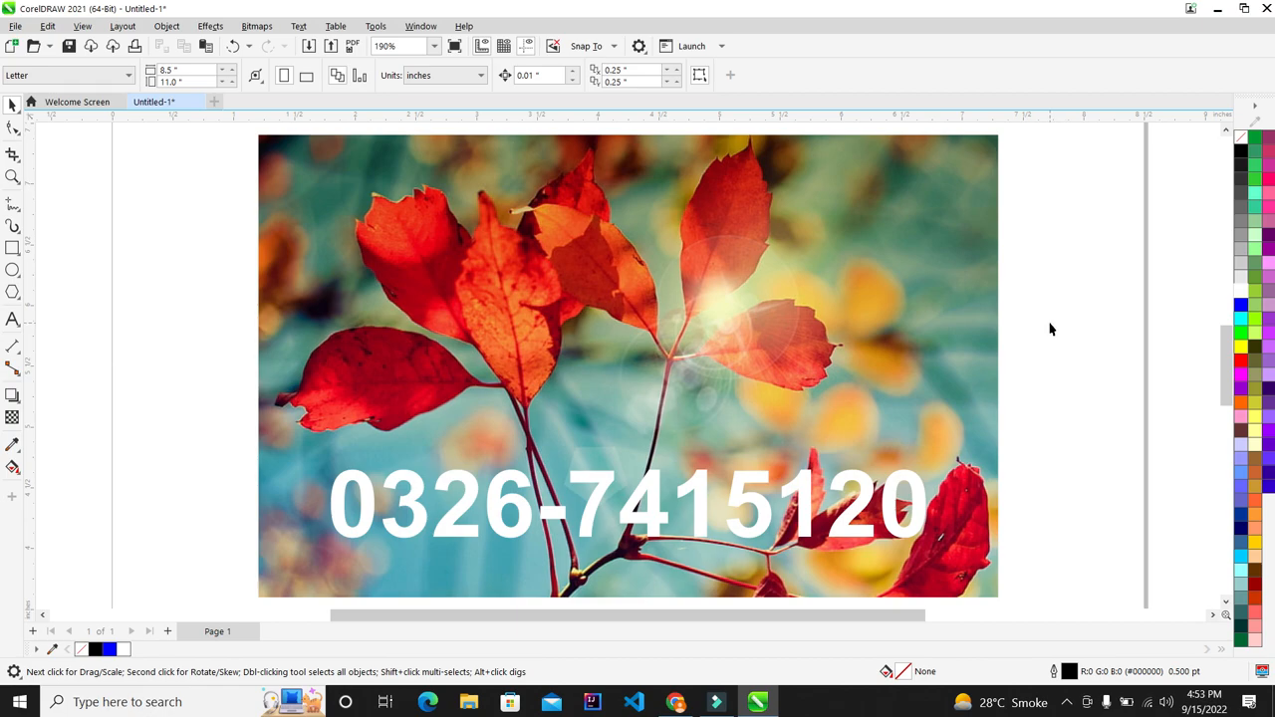
click(1215, 9)
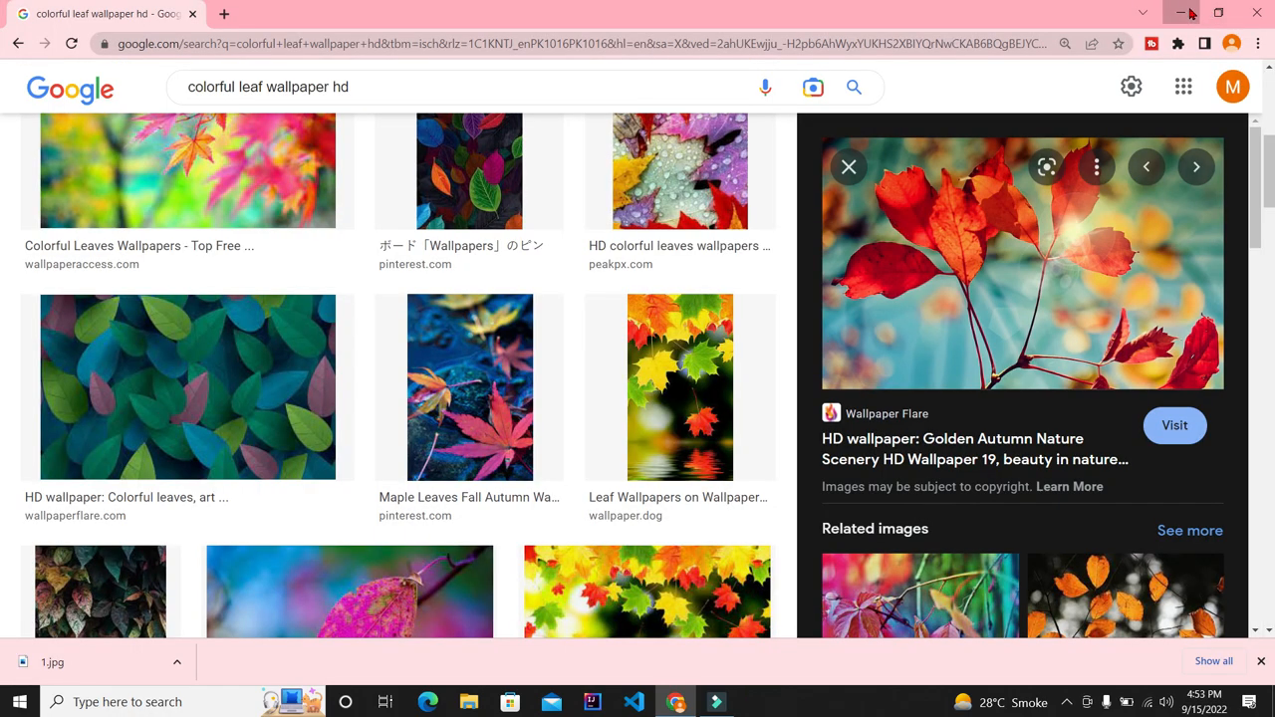
Step: Minimize Chrome to reveal the desktop, then toggle the hidden tray icons flyout
click(1182, 10)
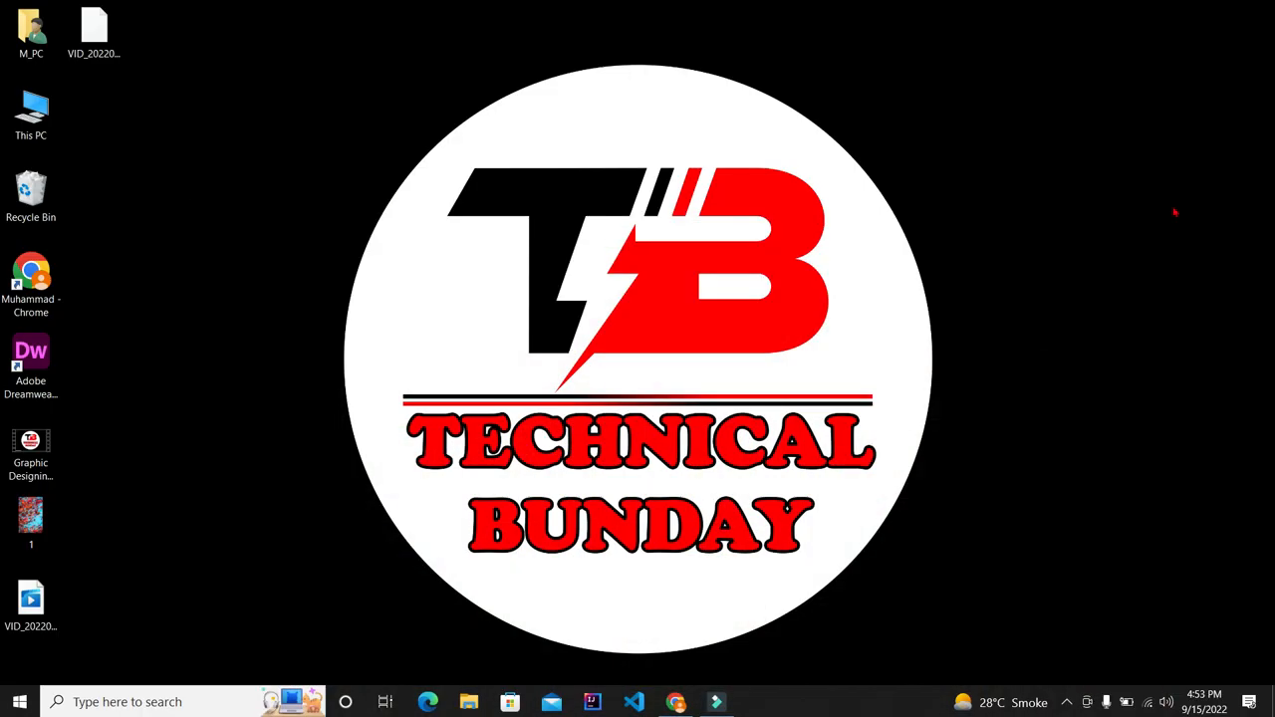
click(1066, 702)
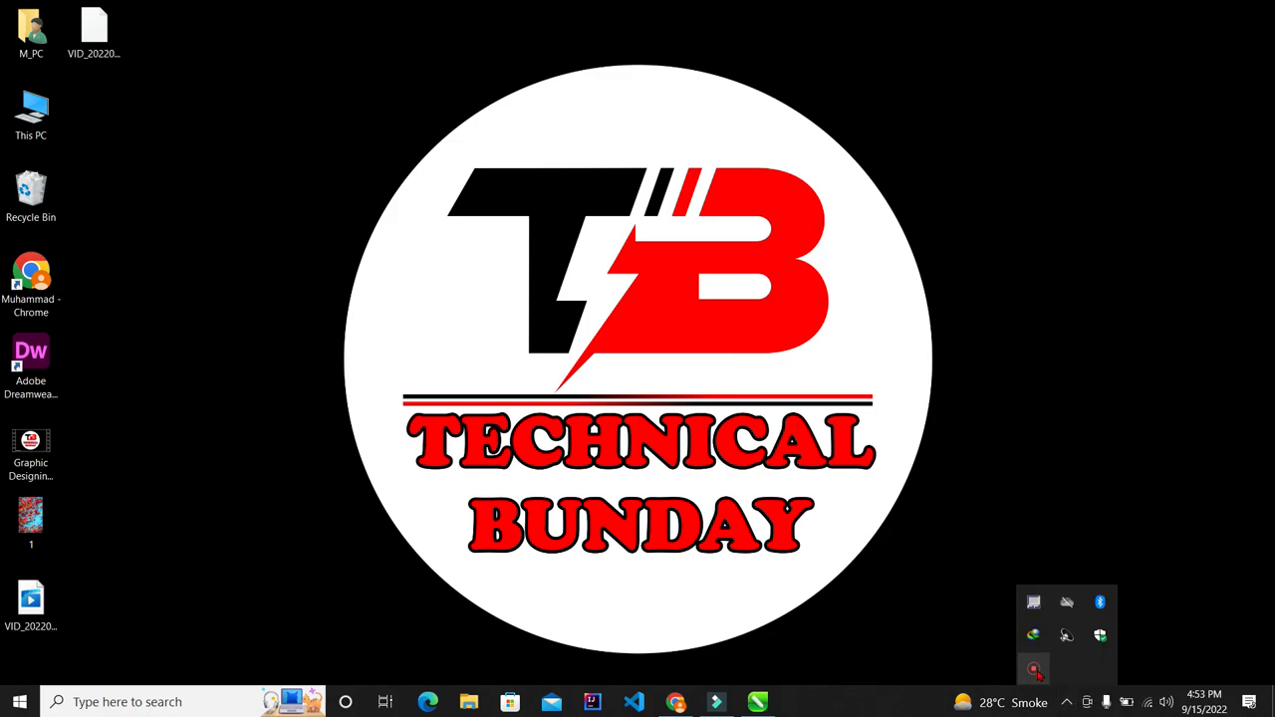
click(941, 356)
click(1066, 702)
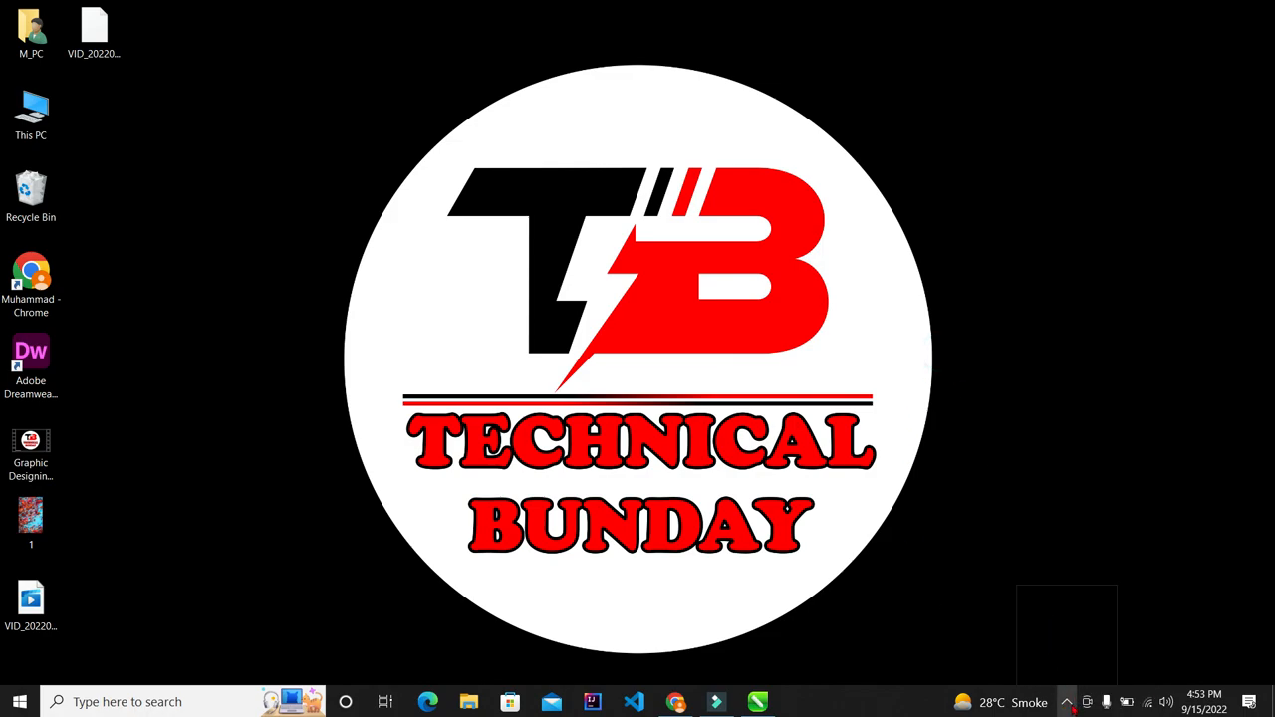